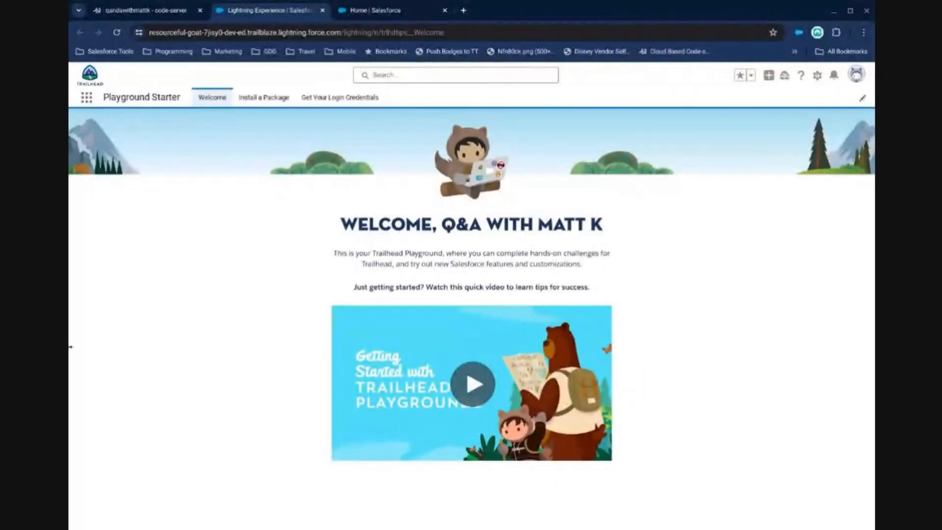
# Enlarge the browser window to the full screen width and open the Object Manager in Salesforce Setup.
pyautogui.moveTo(70, 346); pyautogui.dragTo(4, 352)
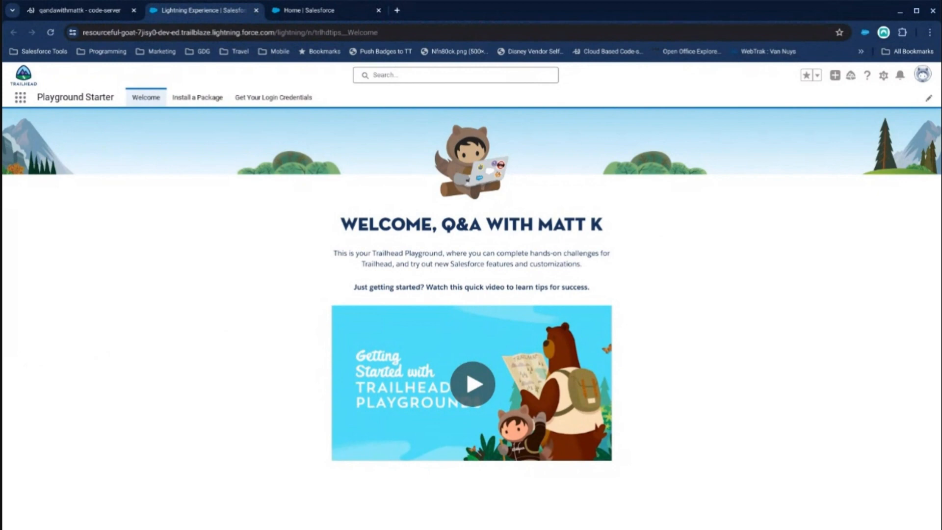
pyautogui.click(883, 75)
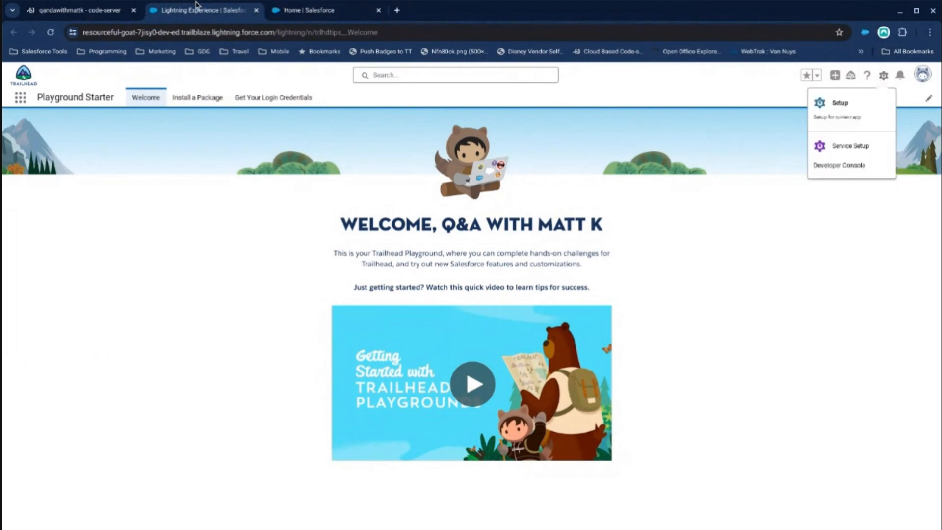
pyautogui.click(297, 13)
pyautogui.click(123, 101)
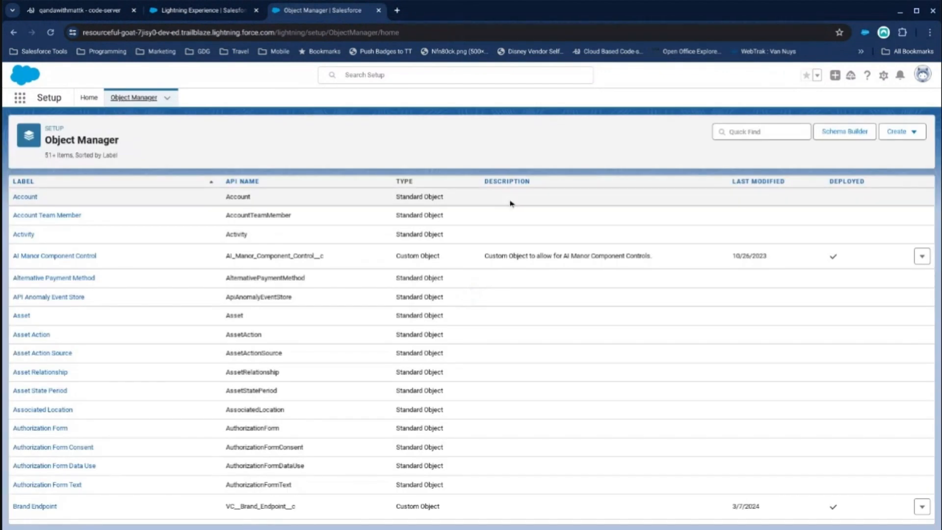
# Find the Opportunity object with the search term "opp" and open its Fields & Relationships.
pyautogui.hotkey('ctrl', '+')
pyautogui.hotkey('ctrl', '+')
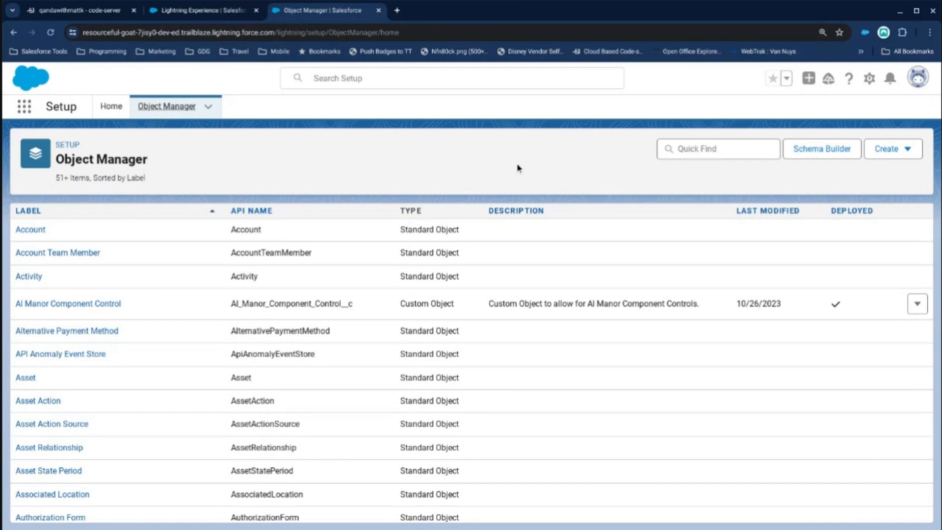
pyautogui.click(677, 148)
pyautogui.write('opp')
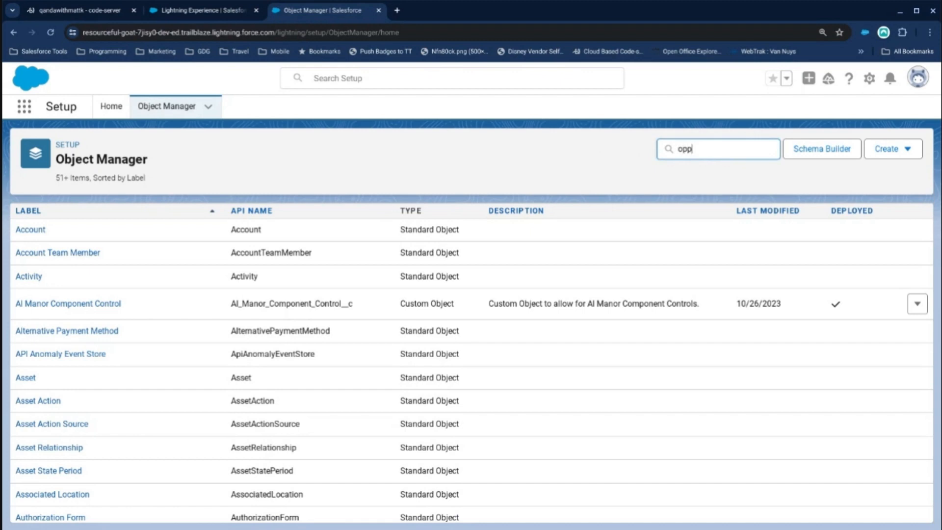
pyautogui.click(36, 229)
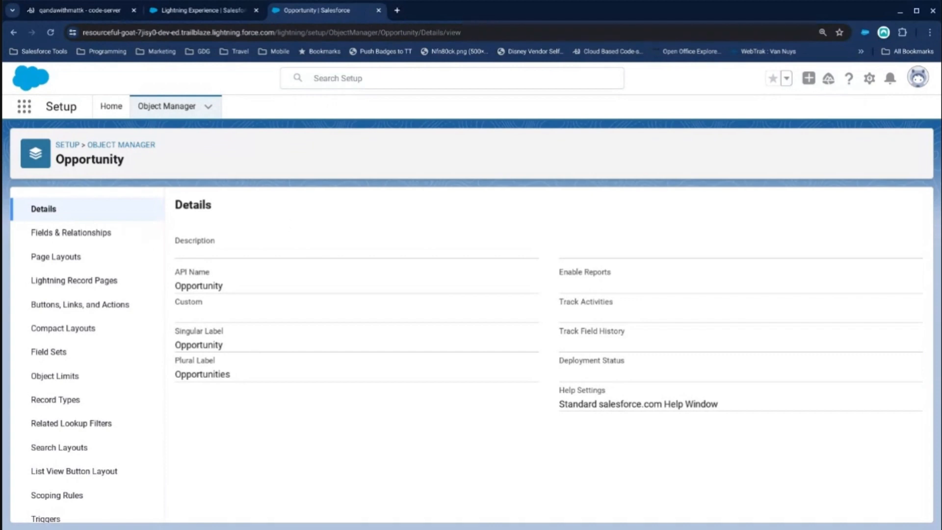
pyautogui.click(71, 232)
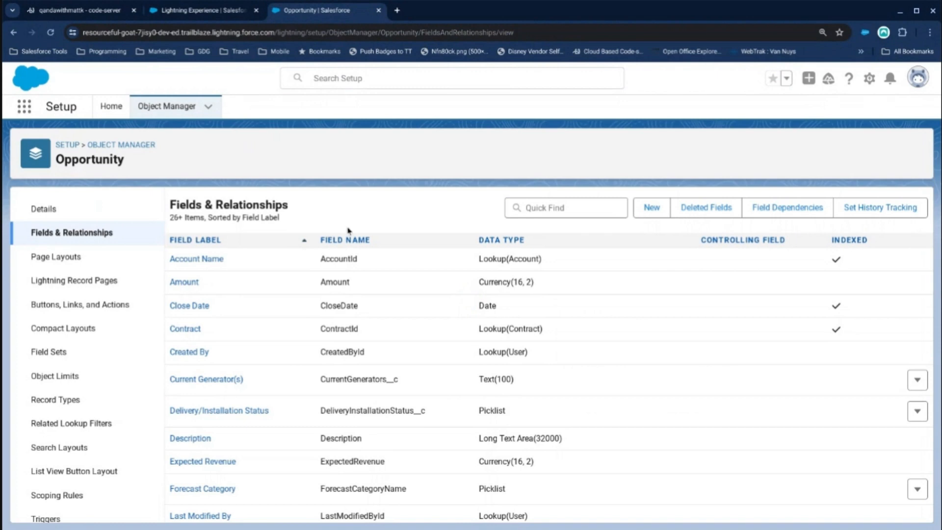
# Open Reports in the Playground Starter app and search all reports for "opp".
pyautogui.click(201, 18)
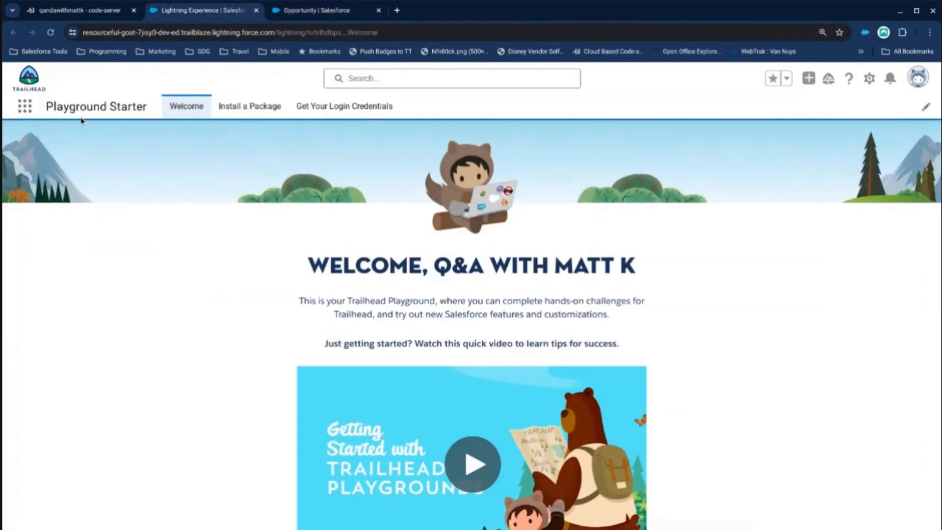
pyautogui.click(24, 106)
pyautogui.write('repo')
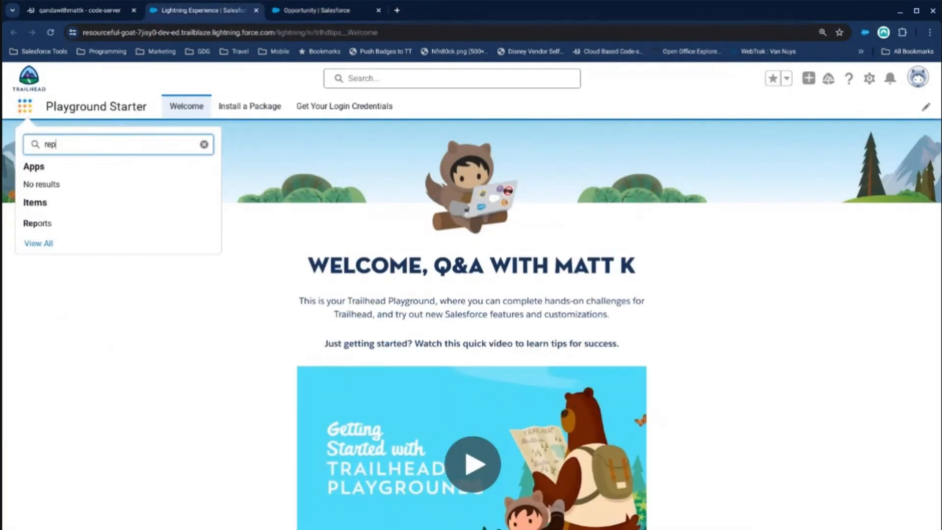
pyautogui.click(47, 221)
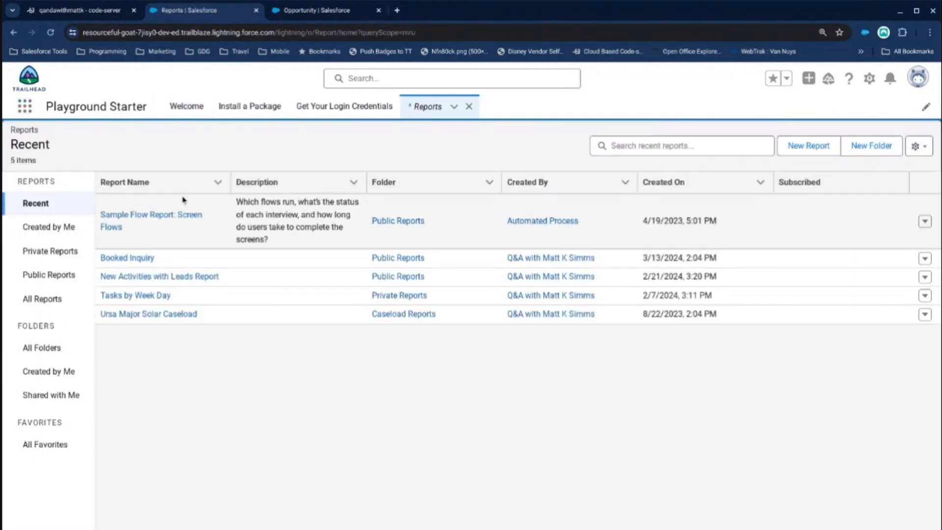
pyautogui.click(43, 299)
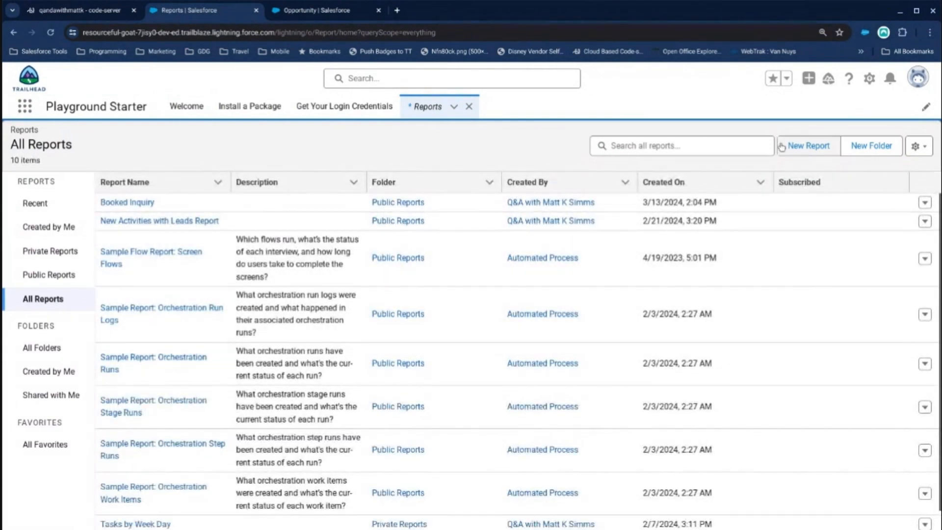
pyautogui.click(647, 148)
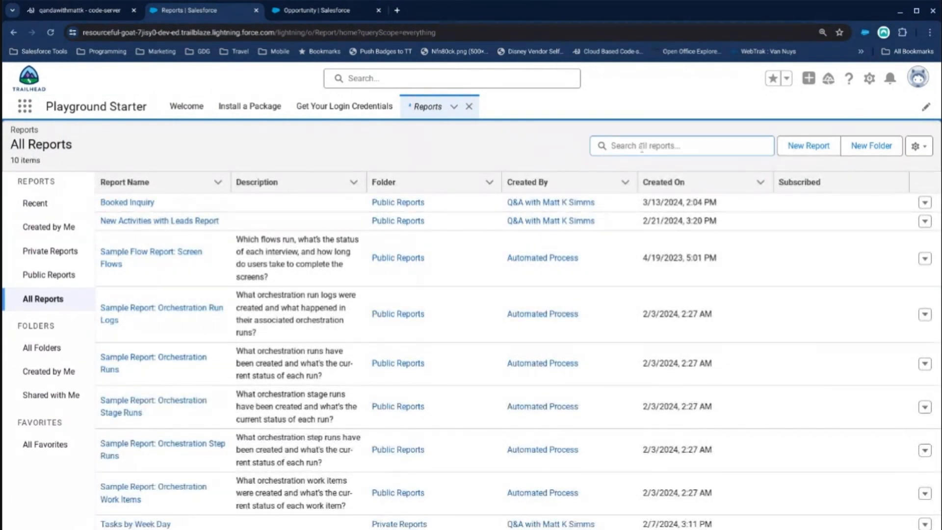
pyautogui.write('opp')
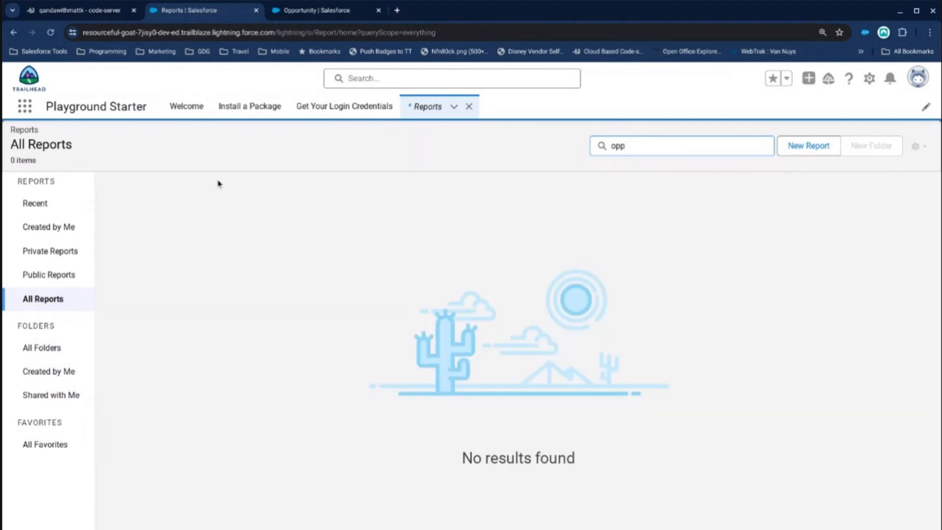
# Create a new report using the standard Opportunities report type, found with the search term "Opp".
pyautogui.click(809, 146)
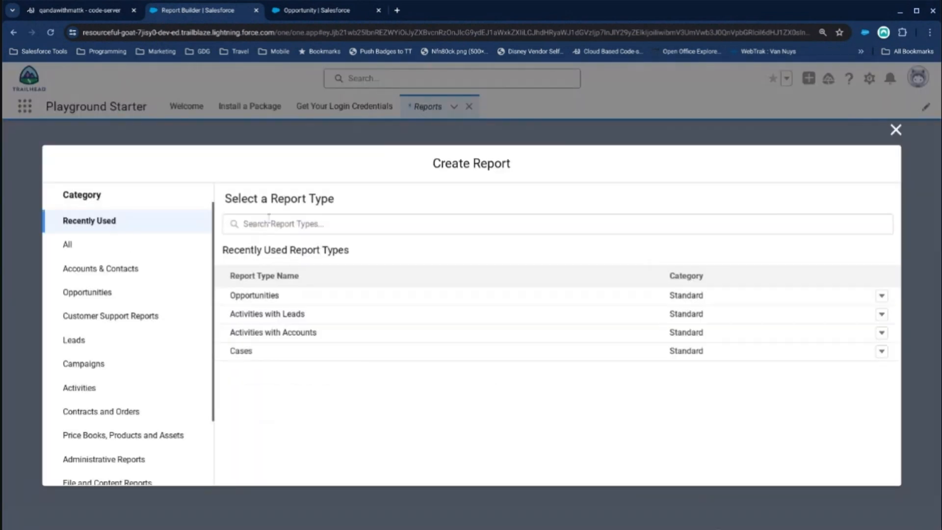
pyautogui.click(269, 221)
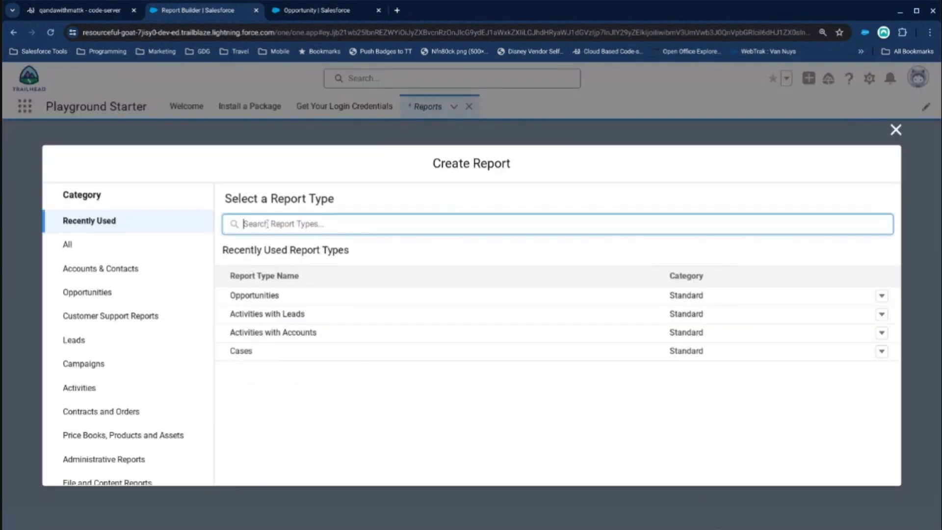
pyautogui.write('Opp')
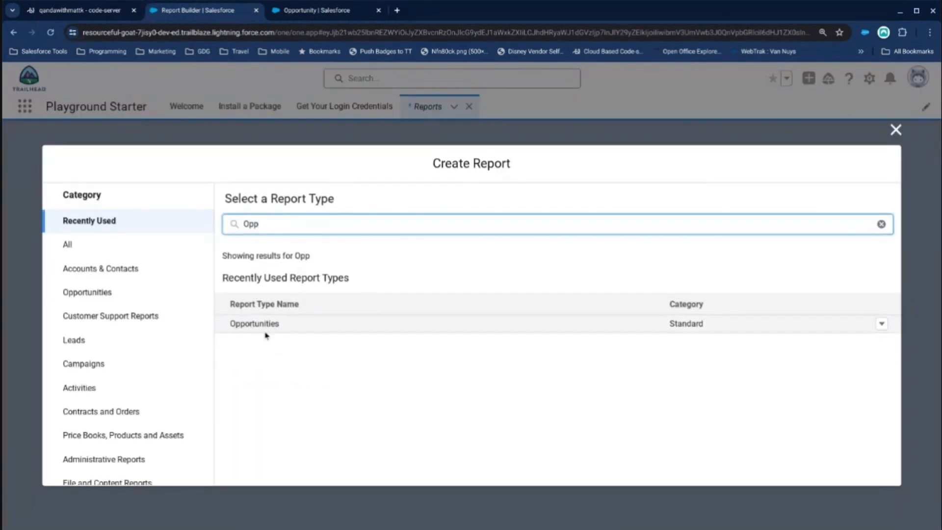
pyautogui.click(257, 326)
pyautogui.click(725, 274)
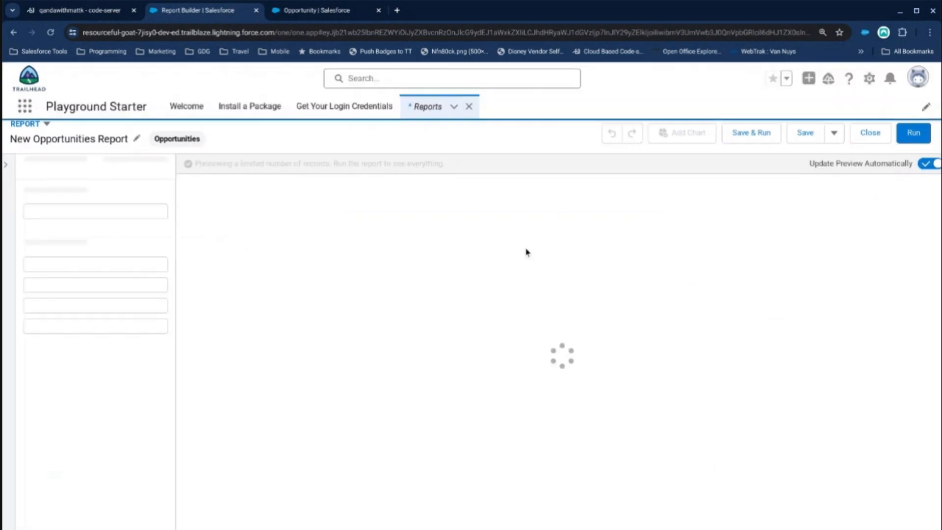
# Open the report's Close Date filter and set its range to Custom.
pyautogui.click(126, 167)
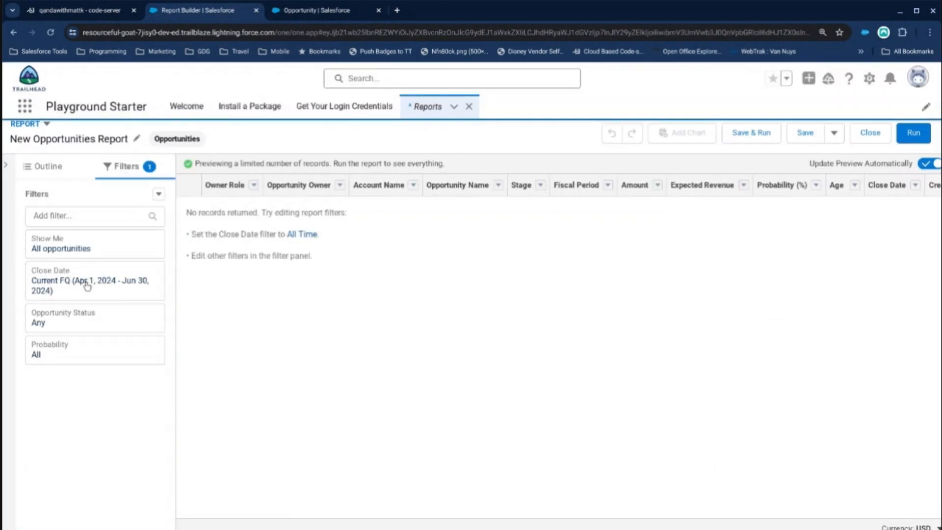
pyautogui.click(85, 285)
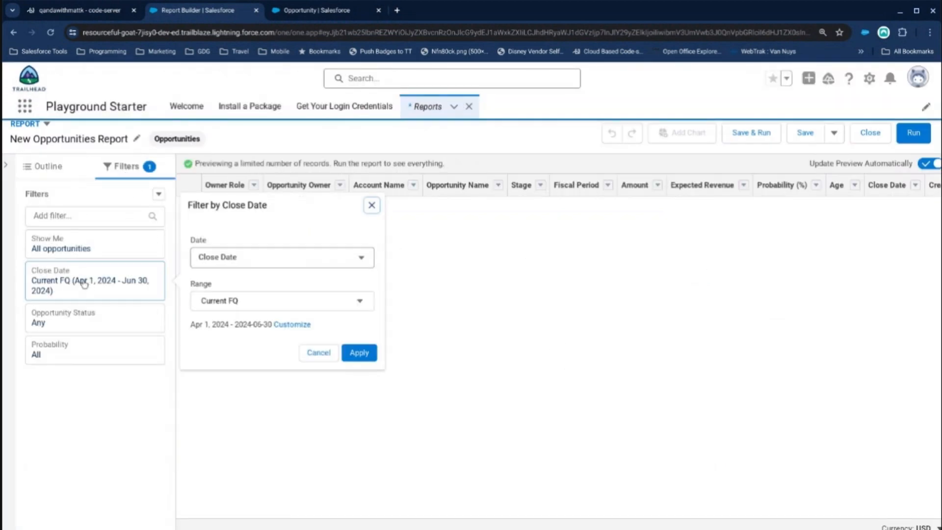
pyautogui.click(242, 299)
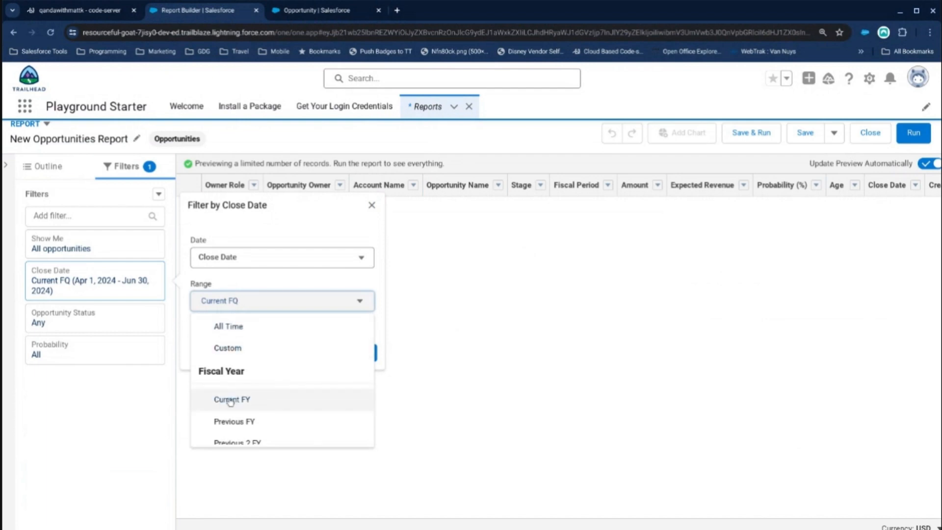
pyautogui.scroll(-1, 234, 391)
pyautogui.scroll(-1, 234, 391)
pyautogui.click(231, 320)
pyautogui.click(238, 345)
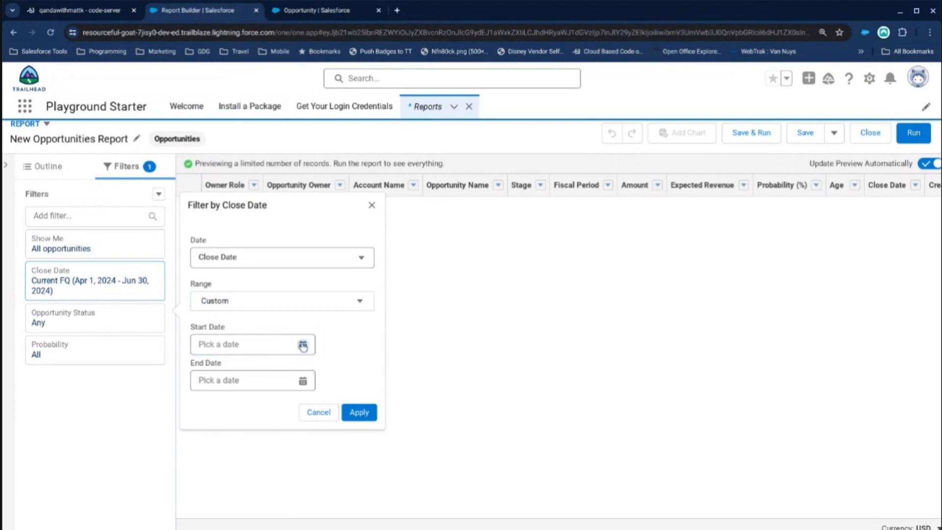
# Set the start date of the custom Close Date range to 1/1/2023.
pyautogui.click(275, 345)
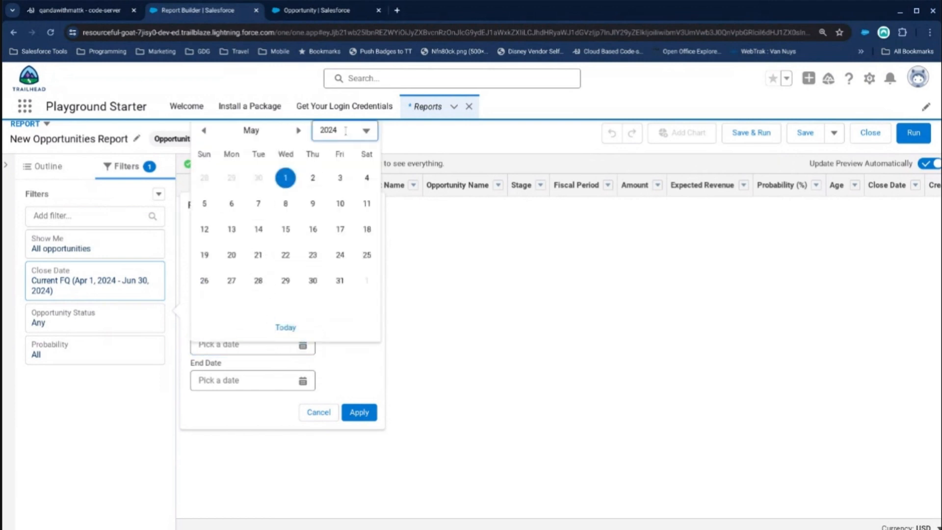
pyautogui.click(345, 130)
pyautogui.click(298, 255)
pyautogui.click(203, 130)
pyautogui.click(202, 130)
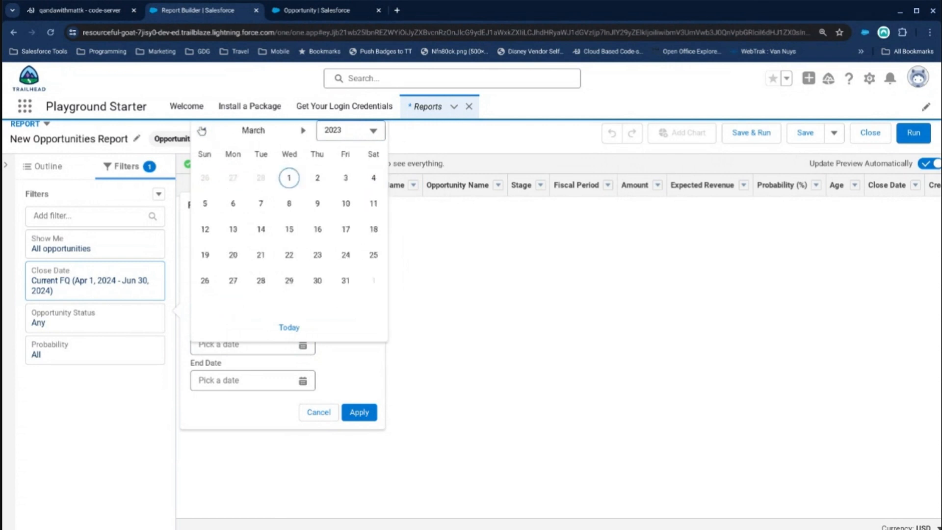
pyautogui.click(202, 130)
pyautogui.click(202, 130)
pyautogui.click(206, 179)
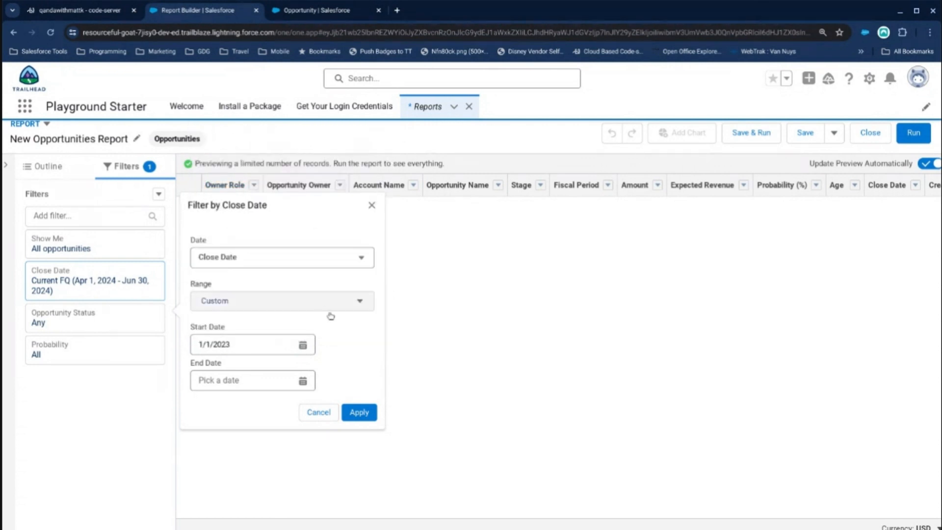
# Set the end date of the Close Date range to 4/30/2023 and apply the filter.
pyautogui.click(359, 414)
pyautogui.click(254, 381)
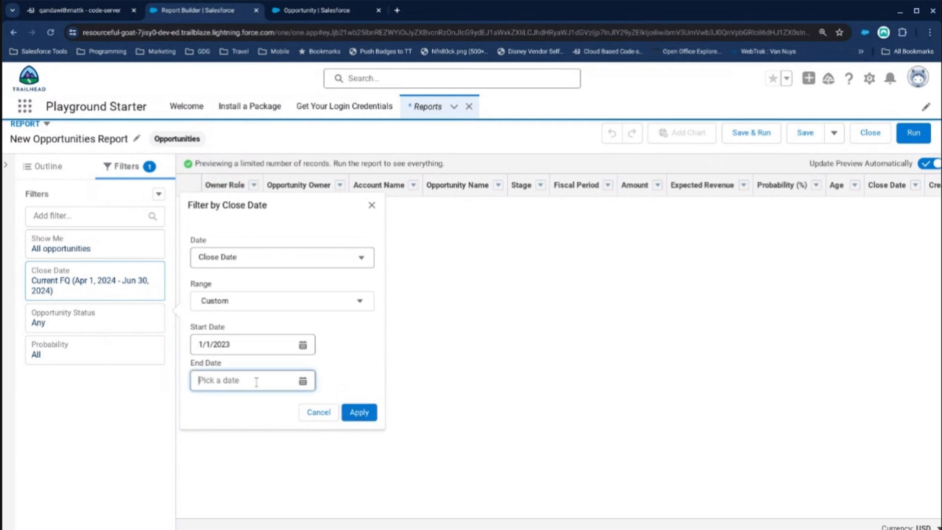
pyautogui.write('4/30/2023')
pyautogui.click(362, 412)
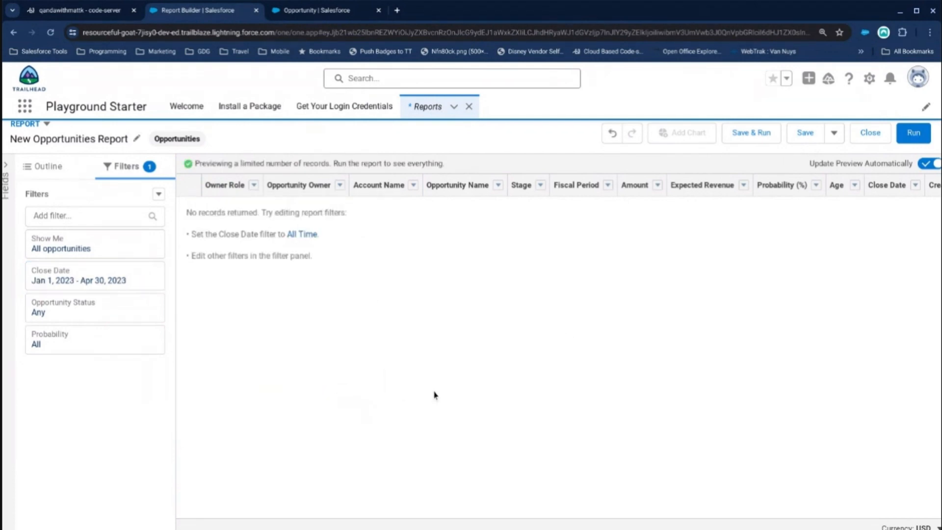
# Set the report's Opportunity Status filter to Closed Won and apply it.
pyautogui.click(117, 315)
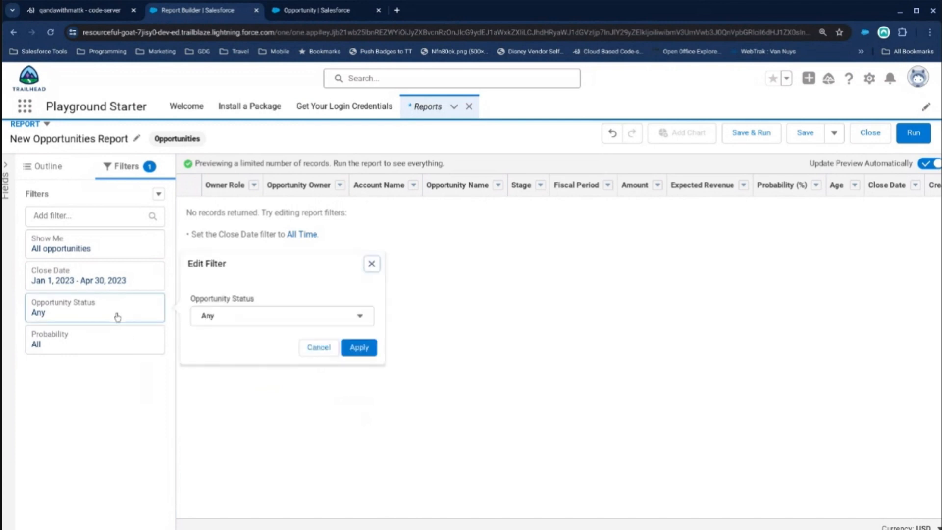
pyautogui.click(248, 321)
pyautogui.click(268, 406)
pyautogui.click(361, 348)
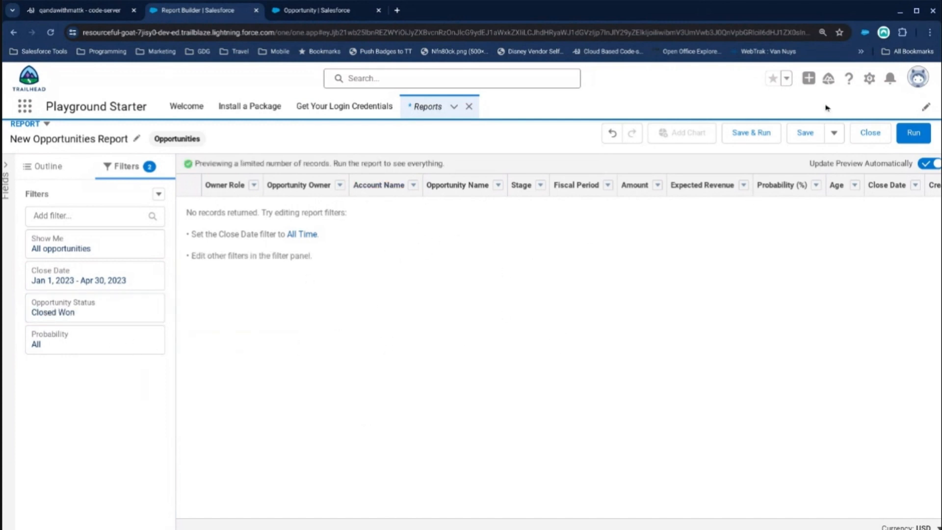
# Open the Salesforce Developer Console in a new browser tab.
pyautogui.click(869, 80)
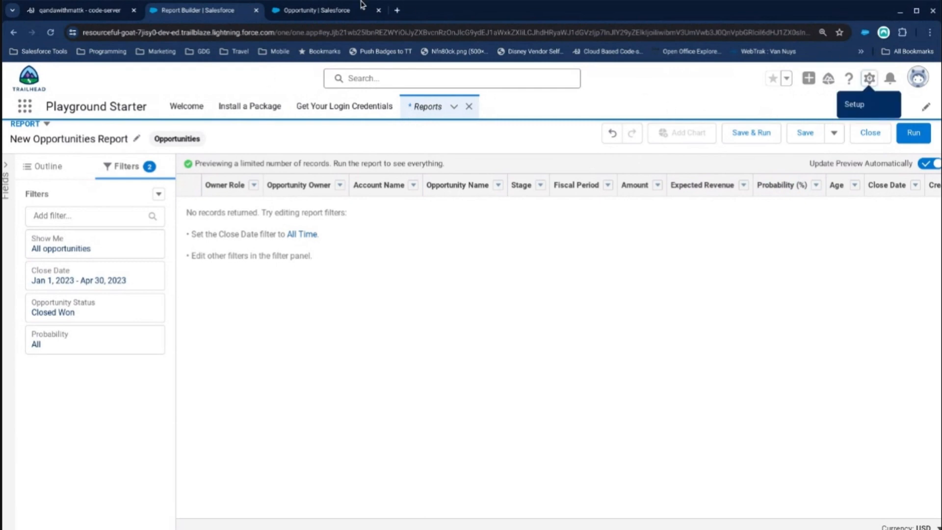
pyautogui.click(397, 10)
pyautogui.press('Return')
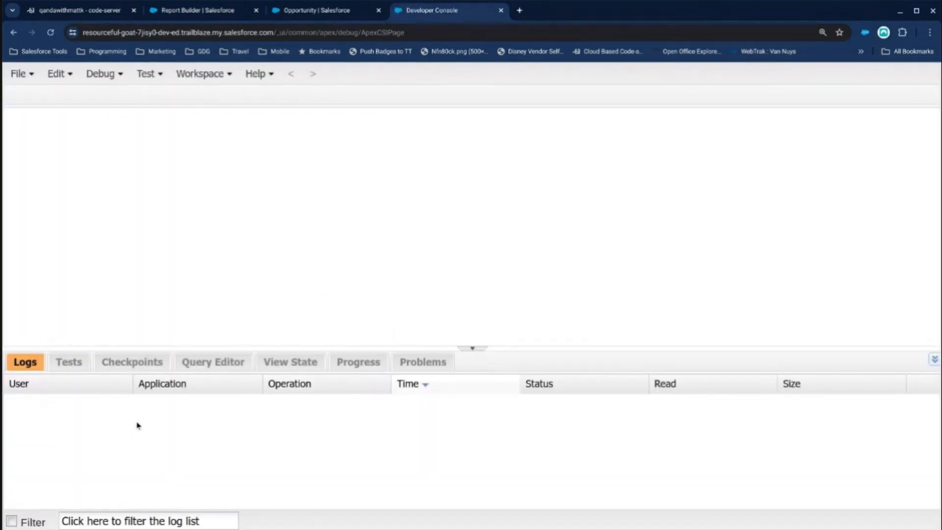
# Delete the existing Apex code in the Execute Anonymous window and enlarge the window.
pyautogui.click(101, 75)
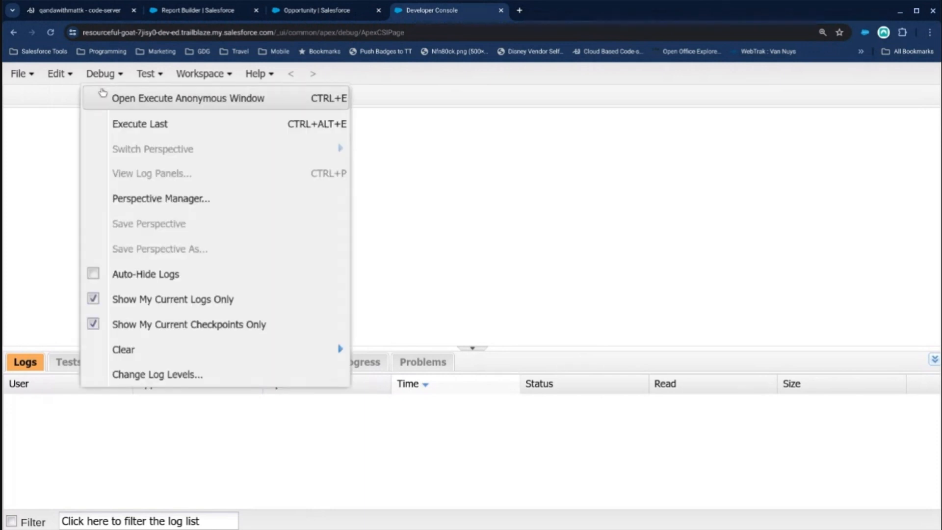
pyautogui.click(102, 92)
pyautogui.moveTo(332, 273); pyautogui.dragTo(197, 158)
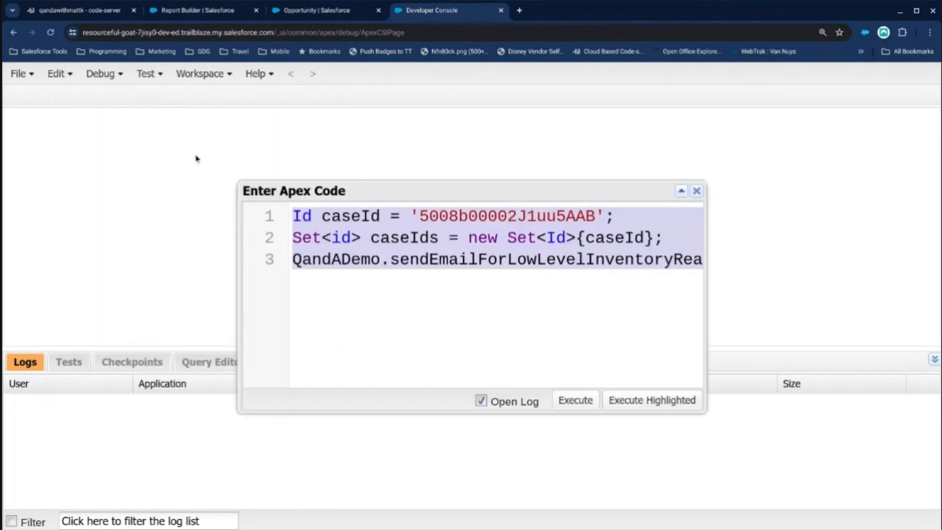
pyautogui.press('BackSpace')
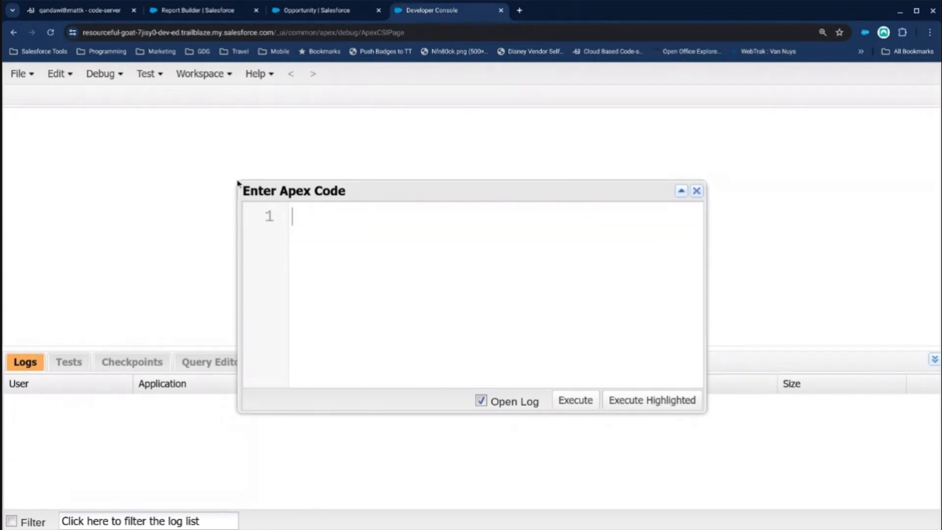
pyautogui.moveTo(237, 181); pyautogui.dragTo(105, 122)
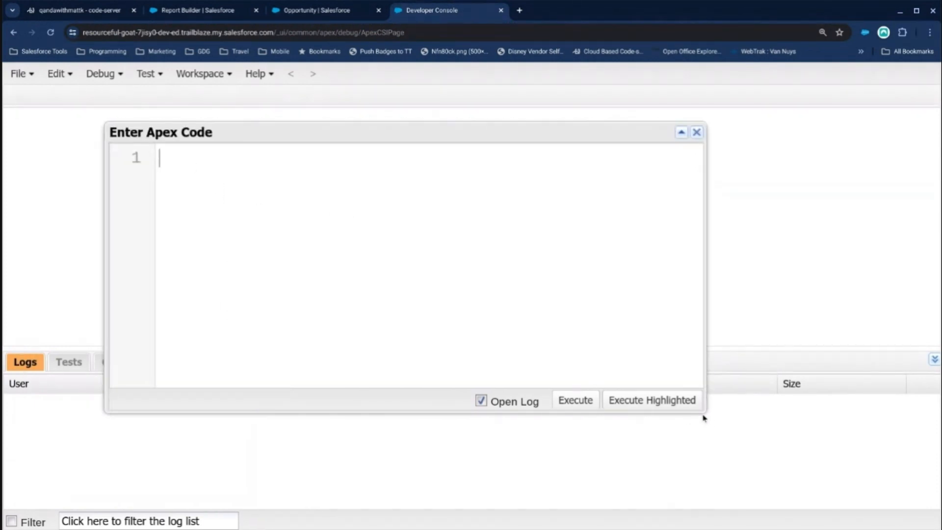
pyautogui.moveTo(702, 412); pyautogui.dragTo(855, 469)
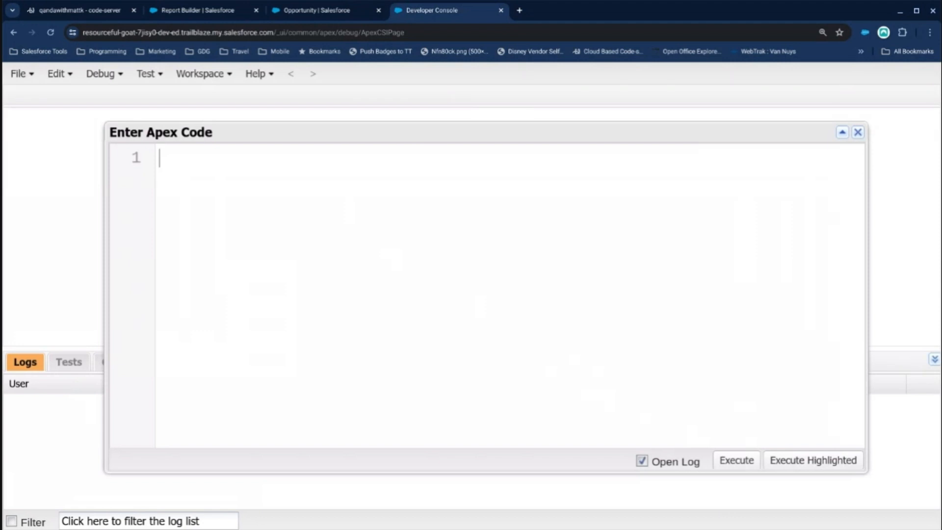
# Declare an empty opportunity list with List<Opportunity> opportunities = new List<Opportunity>(); in the Apex code.
pyautogui.write('List<Opportunity>')
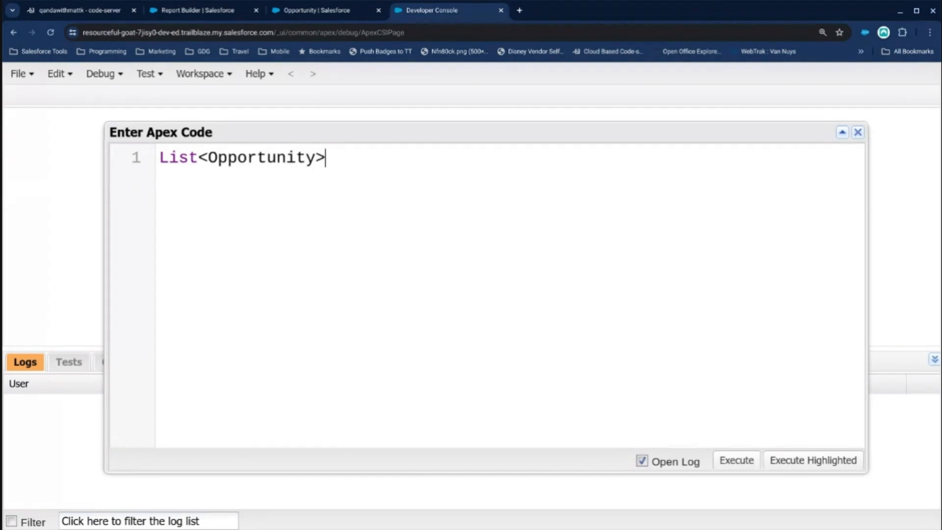
pyautogui.write(' opport')
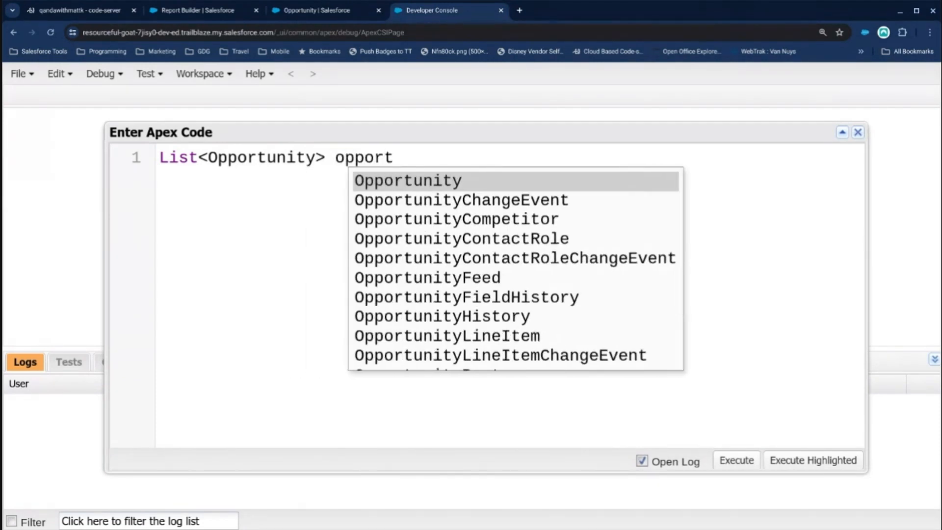
pyautogui.write('unities = new ')
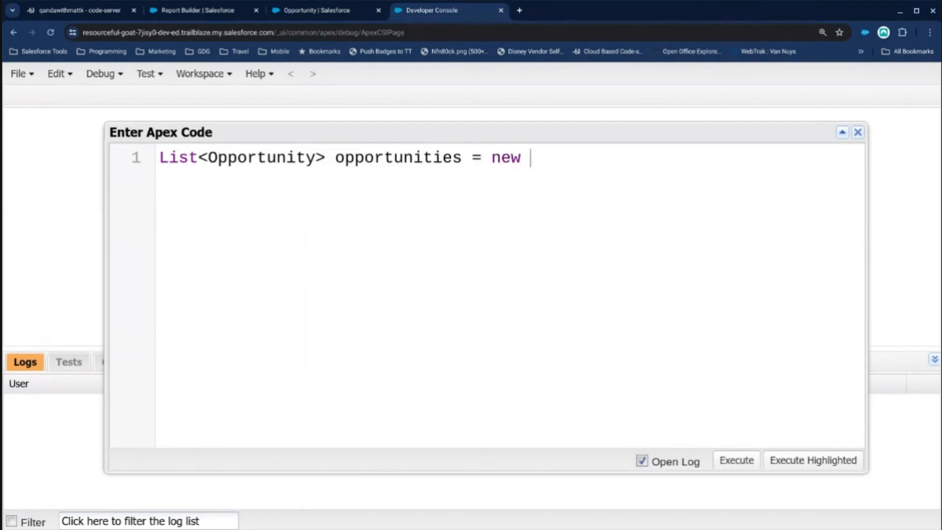
pyautogui.write('List<Opportunity>();')
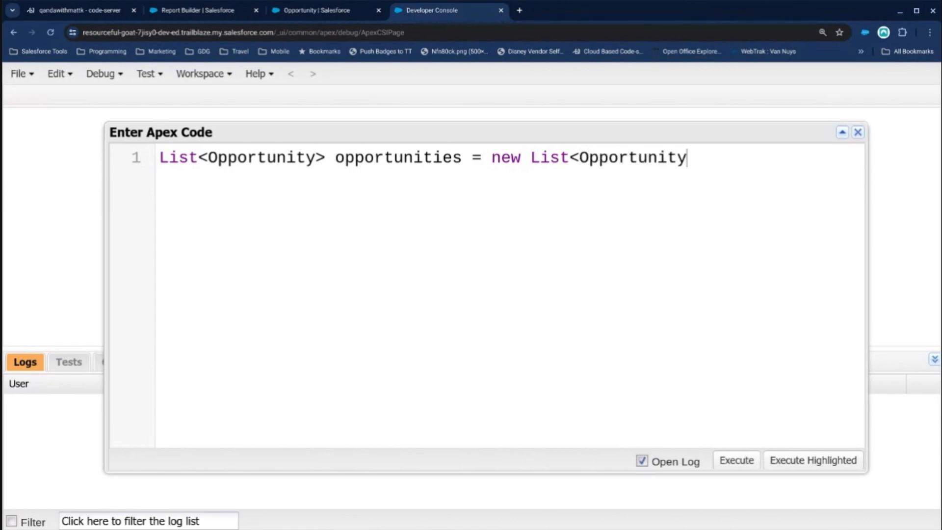
# Add a for loop below the list declaration with Integer i = 0, condition i<100 and increment i++.
pyautogui.press('Return')
pyautogui.write('for')
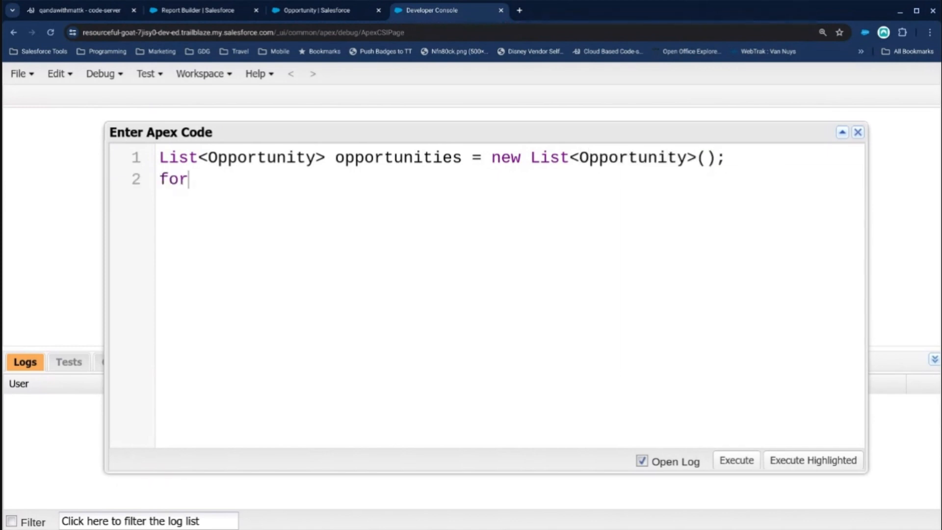
pyautogui.write(' ( Integer i')
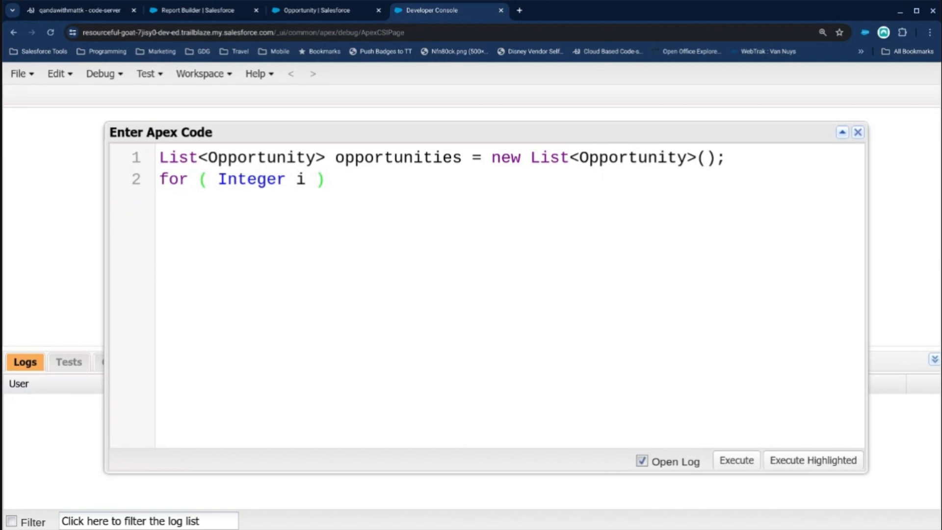
pyautogui.write('=0')
pyautogui.press('BackSpace')
pyautogui.write('0; i<100; ')
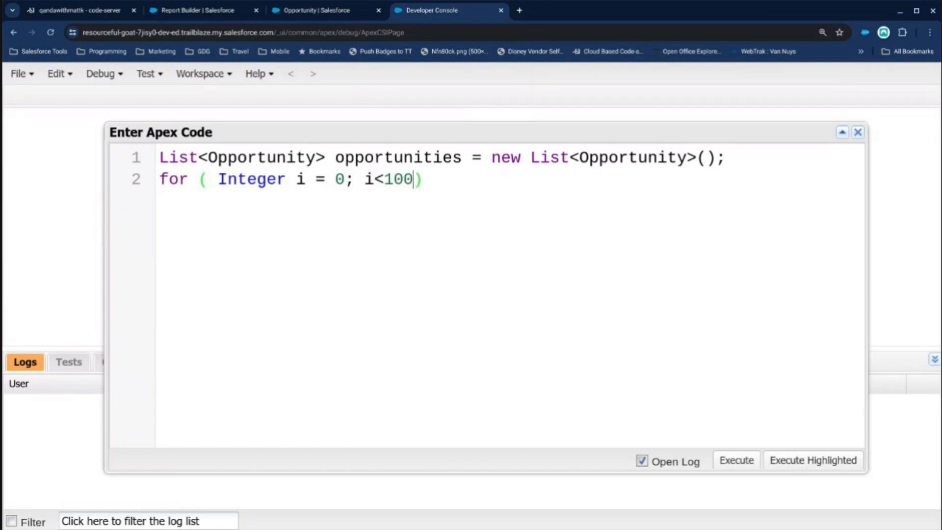
pyautogui.write('i++ ){')
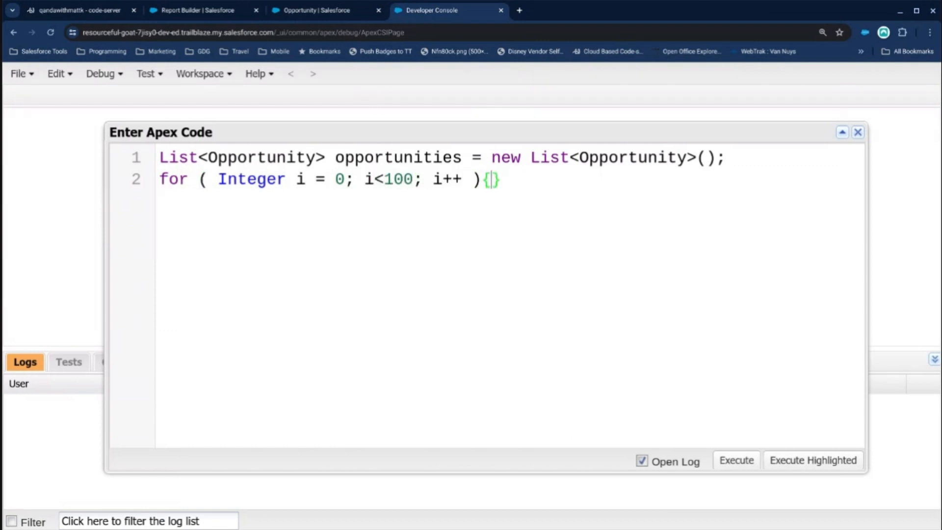
# Create a new record inside the loop with Opportunity o = new Opportunity();.
pyautogui.press('Return')
pyautogui.write('Opportun')
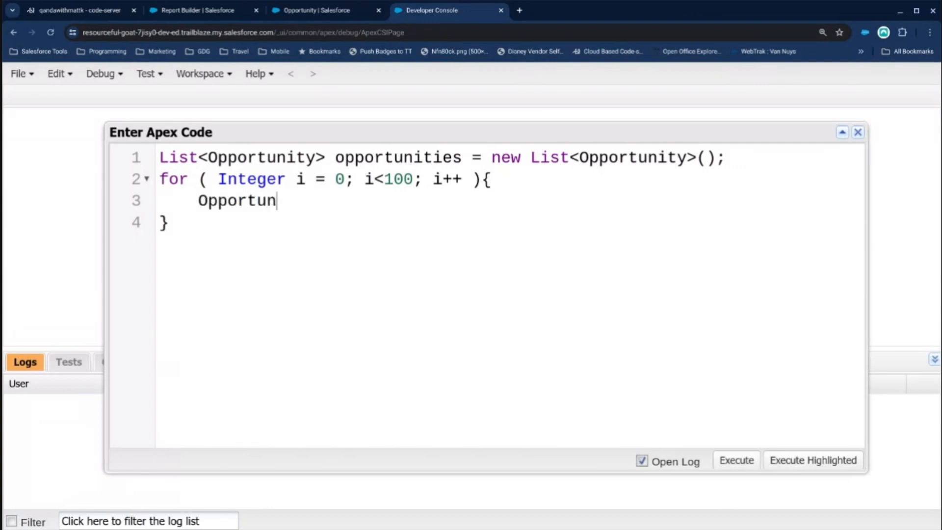
pyautogui.write('ity o -=')
pyautogui.press('BackSpace')
pyautogui.write('-=')
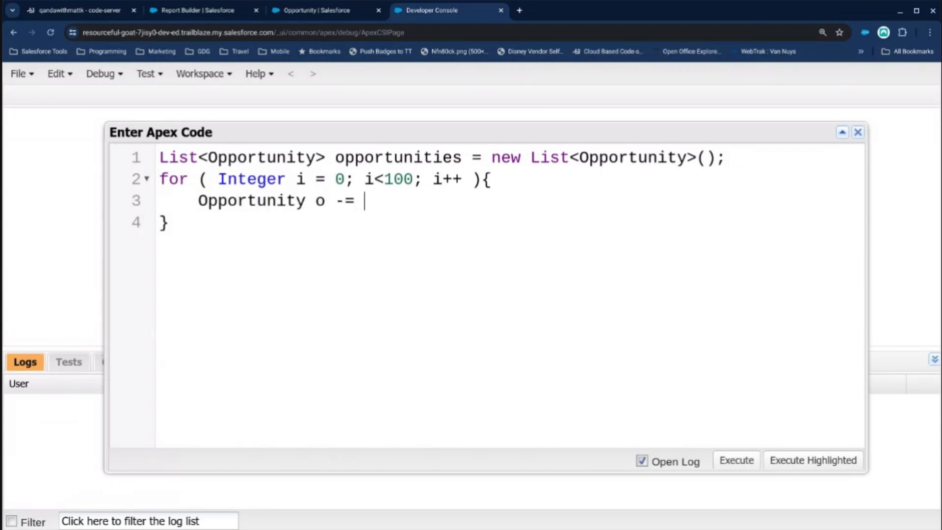
pyautogui.press('BackSpace')
pyautogui.press('BackSpace')
pyautogui.press('BackSpace')
pyautogui.write('= new O')
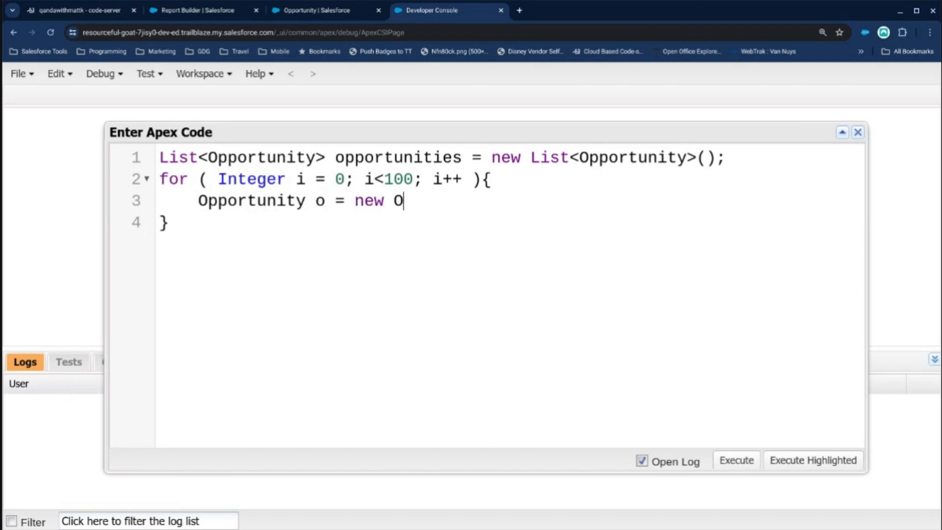
pyautogui.write('pportunity();')
# Set the opportunity's amount inside the loop with o.Amount = (i+1)*7.39;.
pyautogui.press('Return')
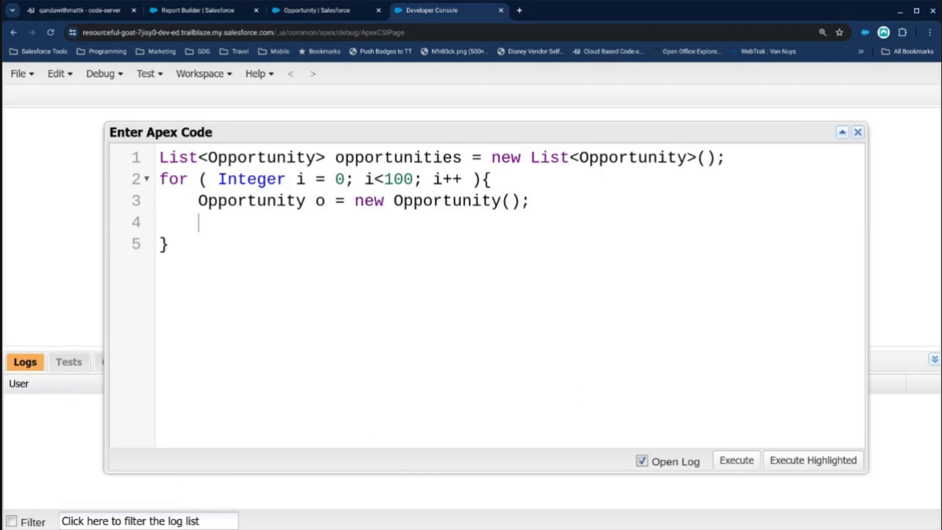
pyautogui.write('o.Amount=')
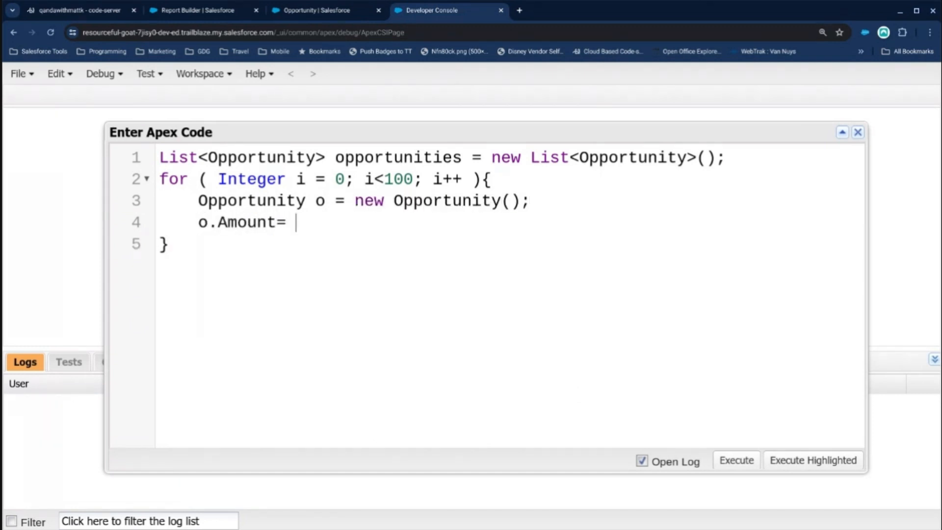
pyautogui.press('BackSpace')
pyautogui.press('BackSpace')
pyautogui.write('= (i+1)*')
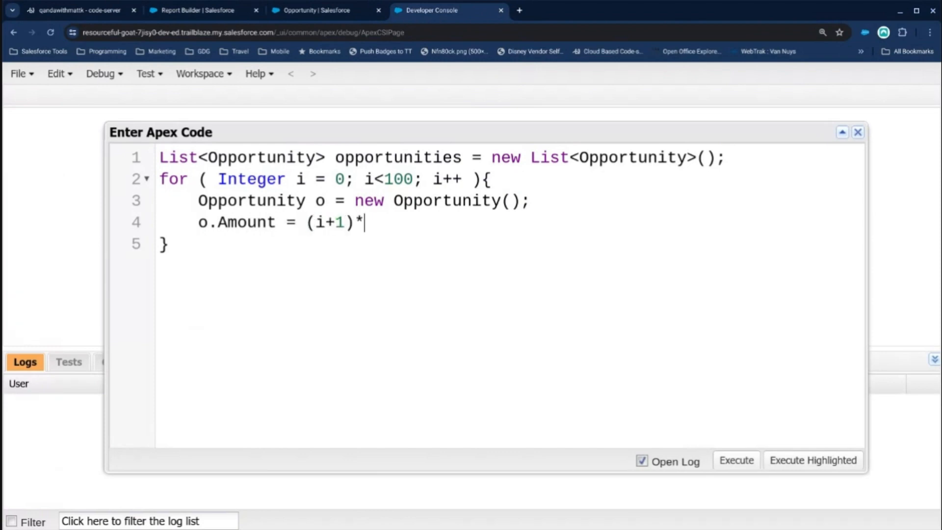
pyautogui.write('7.39;')
pyautogui.moveTo(316, 223); pyautogui.dragTo(343, 226)
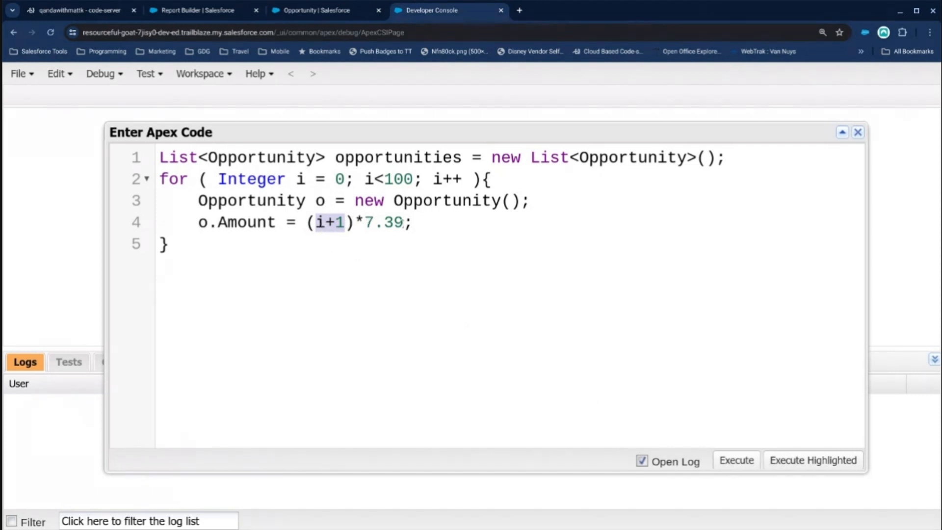
pyautogui.click(450, 224)
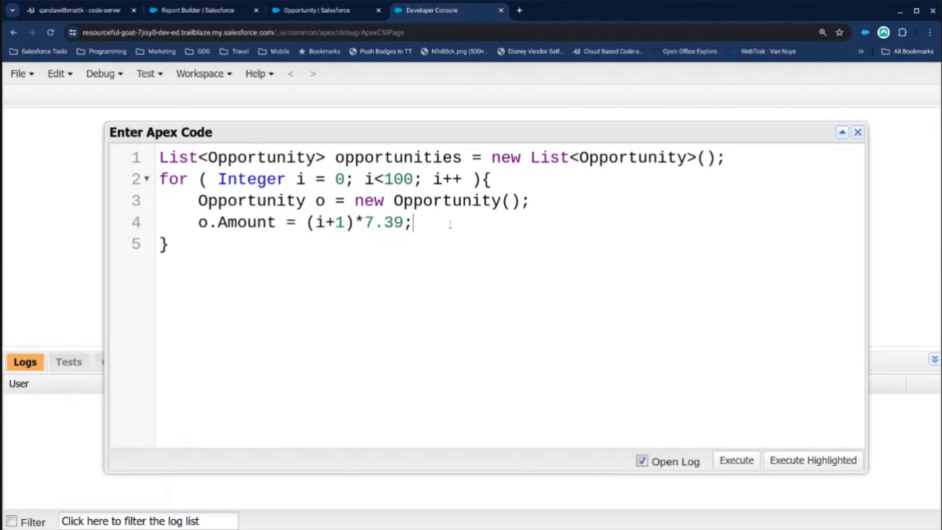
# Begin a close date assignment below the amount line with o.CloseDate =.
pyautogui.press('Return')
pyautogui.write('o.D')
pyautogui.press('BackSpace')
pyautogui.write('CloseDate =')
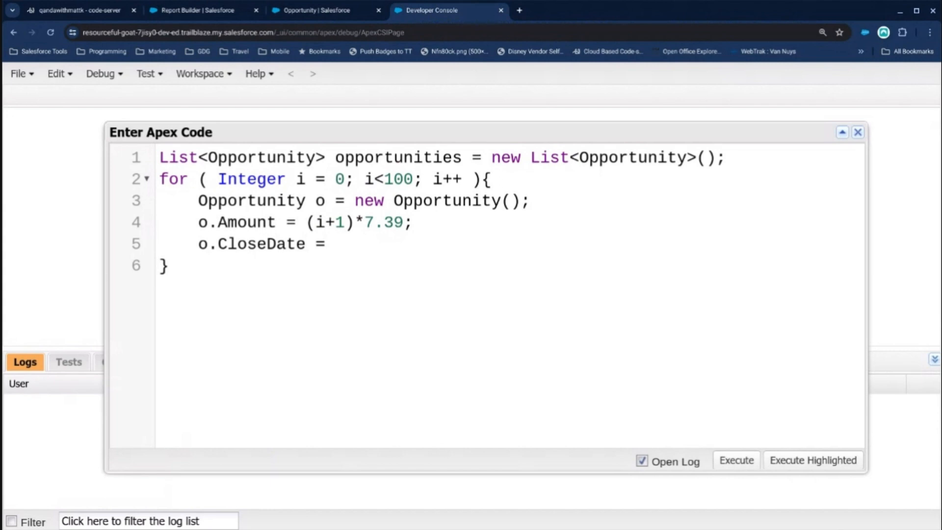
# Insert a first line above the list declaration reading Date startDate = Date.newInstance();.
pyautogui.hotkey('ctrl', 'Home')
pyautogui.press('Return')
pyautogui.press('Up')
pyautogui.write('Date')
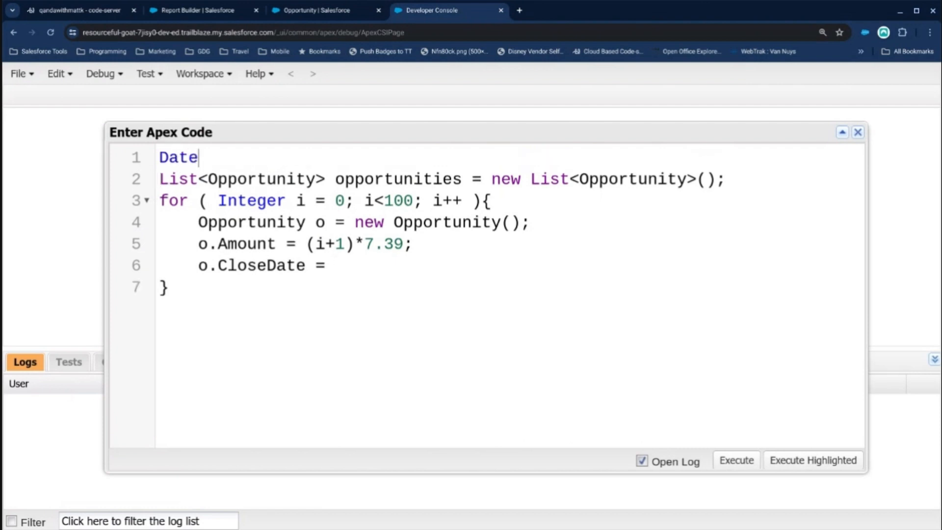
pyautogui.write(' startDate = new')
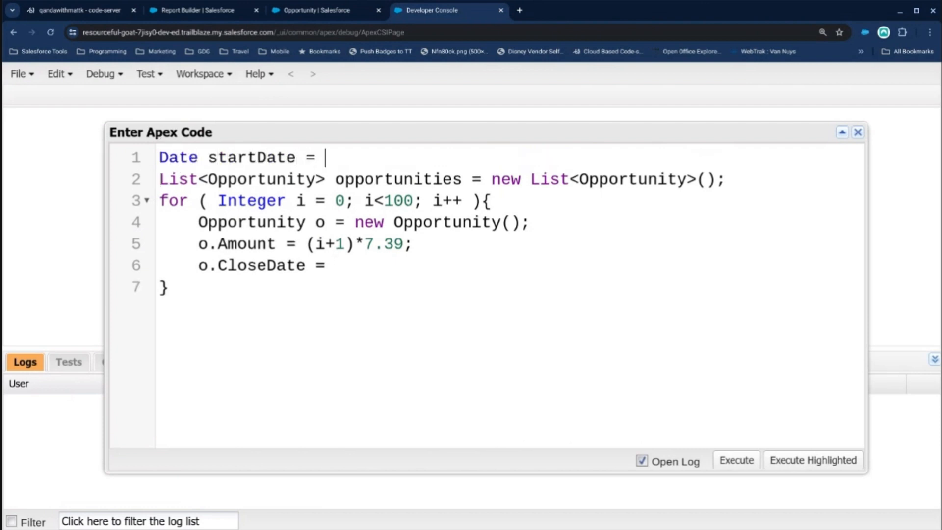
pyautogui.press('BackSpace')
pyautogui.press('BackSpace')
pyautogui.press('BackSpace')
pyautogui.write('Date.n')
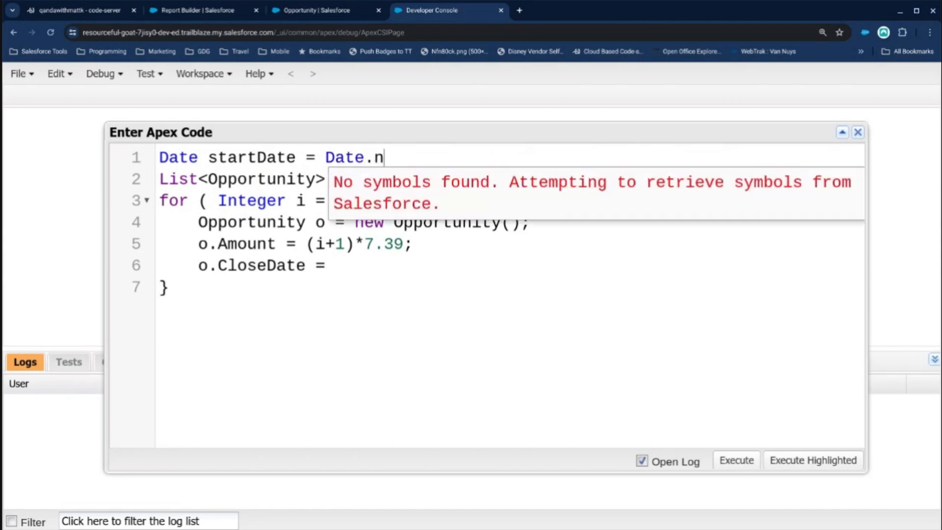
pyautogui.write('ewInstance();')
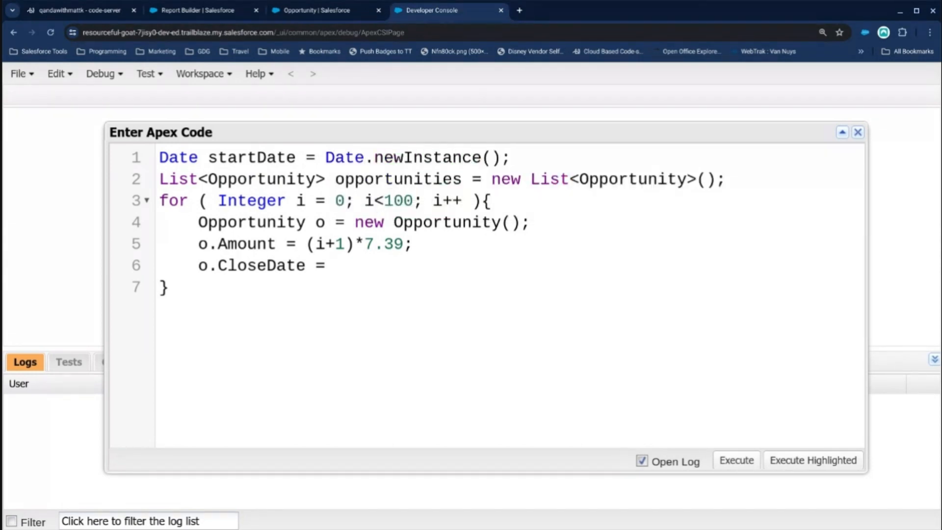
# Fill in the newInstance arguments of startDate as 2023,1,5.
pyautogui.press('Left')
pyautogui.press('Left')
pyautogui.write('2023,')
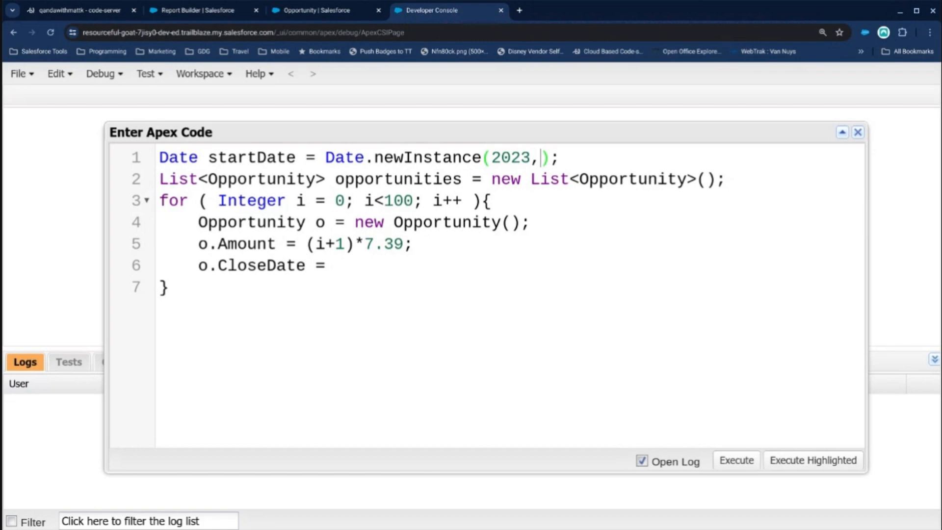
pyautogui.write('1,')
pyautogui.write('5')
pyautogui.click(542, 178)
pyautogui.moveTo(548, 159); pyautogui.dragTo(544, 157)
# Complete the o.CloseDate assignment with startDate.addDays(i*7);.
pyautogui.click(350, 265)
pyautogui.write('star')
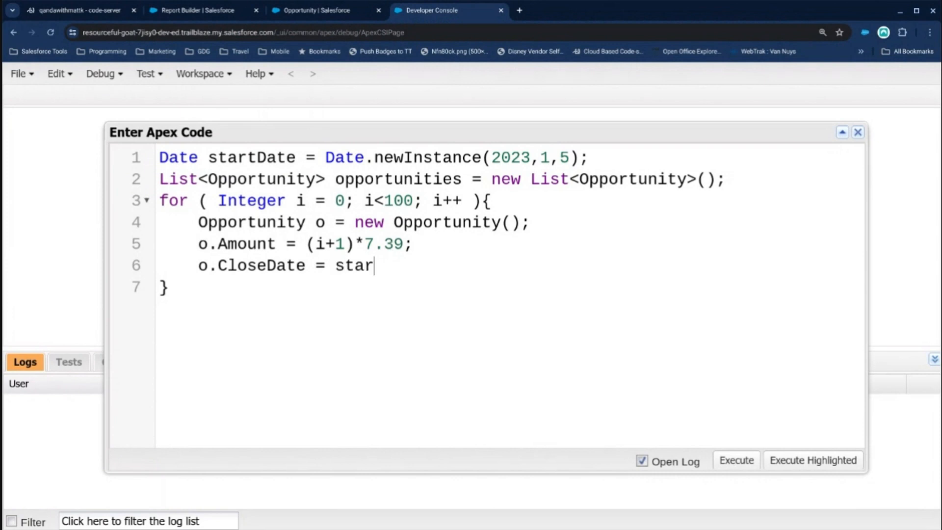
pyautogui.write('tDate.addDa')
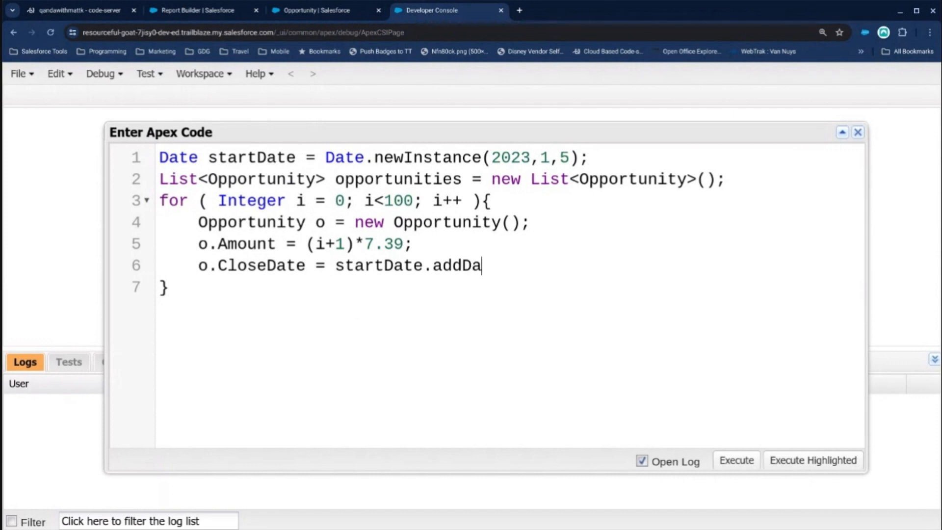
pyautogui.write('ys(i')
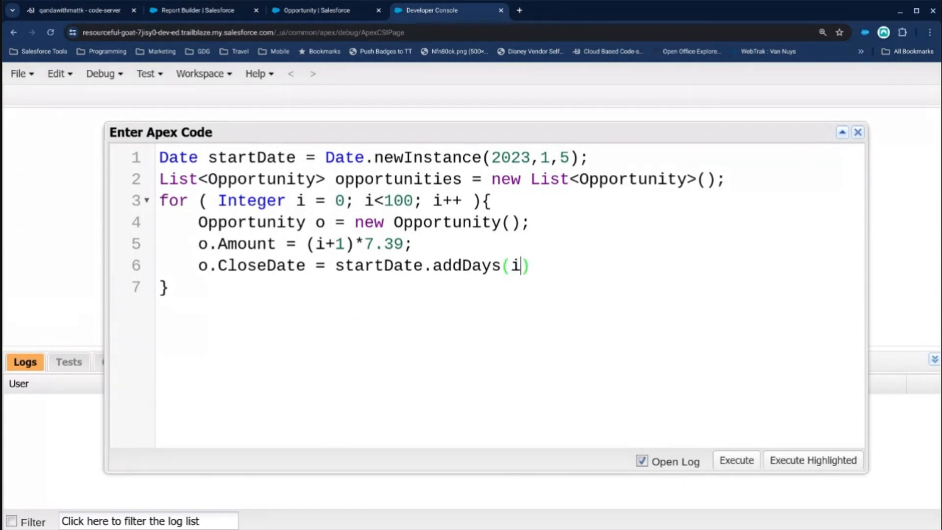
pyautogui.write('*7);')
pyautogui.moveTo(530, 265); pyautogui.dragTo(513, 265)
pyautogui.moveTo(579, 157); pyautogui.dragTo(484, 157)
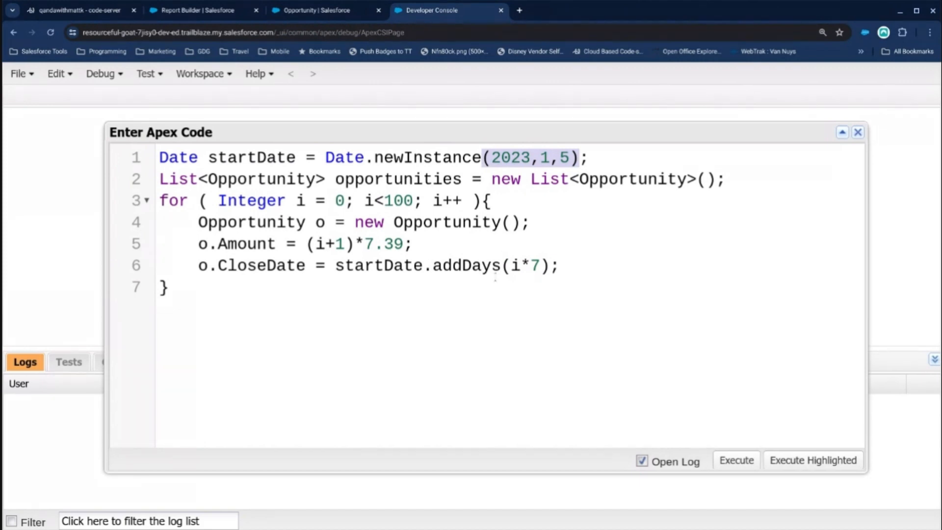
# Set the for loop's upper limit to 130.
pyautogui.click(542, 253)
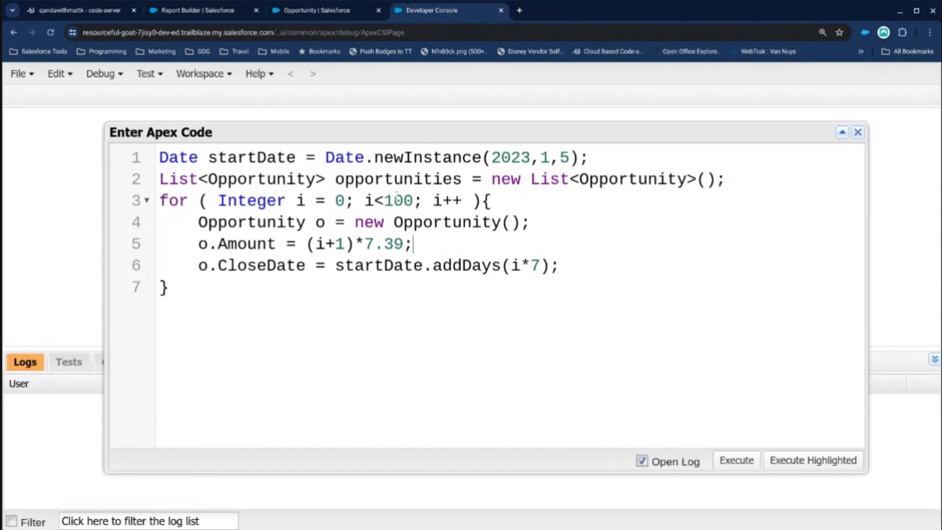
pyautogui.write('3')
pyautogui.click(456, 253)
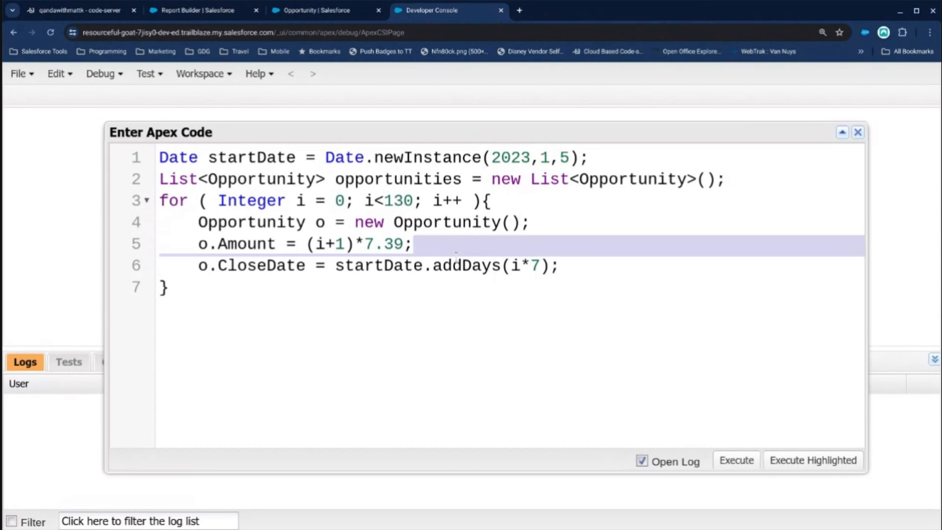
pyautogui.press('Delete')
pyautogui.hotkey('ctrl', 'z')
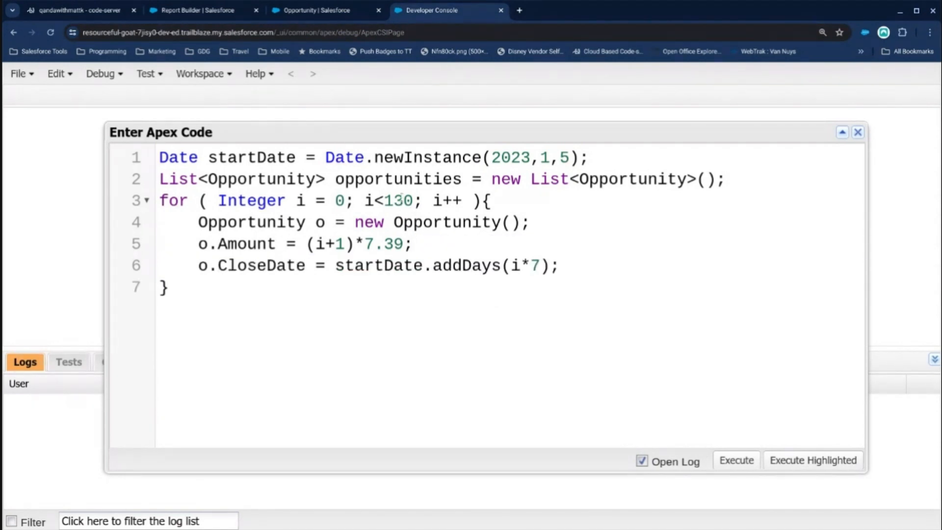
pyautogui.moveTo(403, 200); pyautogui.dragTo(393, 200)
pyautogui.click(478, 236)
# Set the day multiplier in the close date calculation to 6.
pyautogui.doubleClick(533, 266)
pyautogui.write('6')
pyautogui.click(392, 283)
# Add the line o.StageName = 'Closed Won'; below the close date assignment.
pyautogui.click(579, 267)
pyautogui.press('Return')
pyautogui.write('o.Stage')
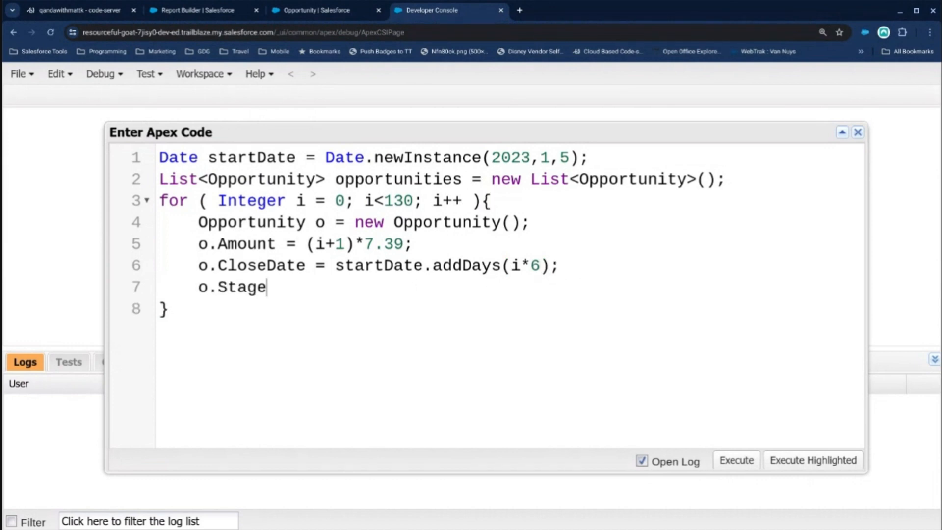
pyautogui.write('Name = ')
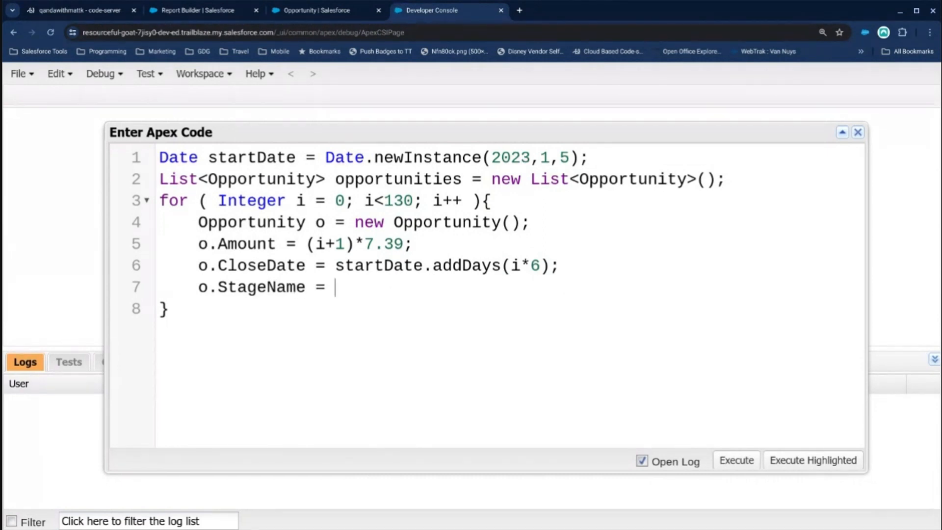
pyautogui.write("'Closed Won';")
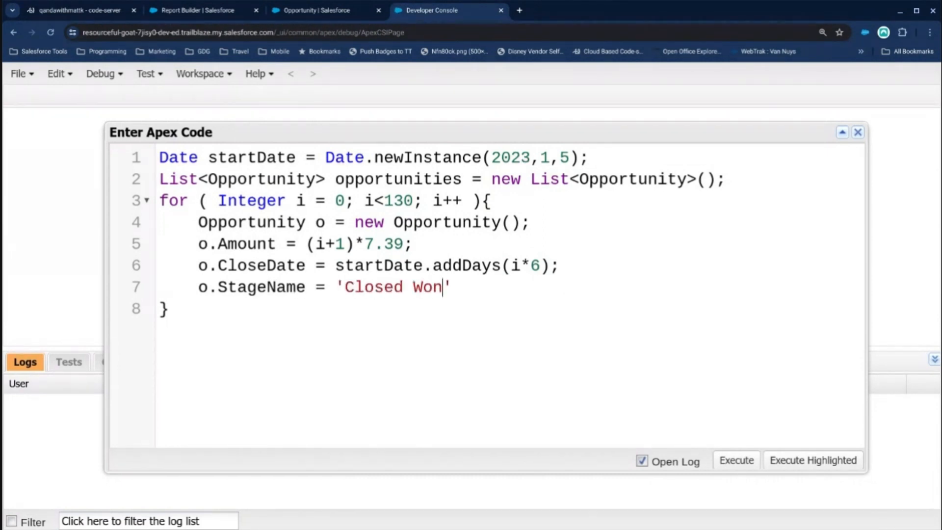
# Look up the Stage field in the Opportunity object's setup and examine its picklist values.
pyautogui.click(312, 11)
pyautogui.click(568, 207)
pyautogui.write('stage')
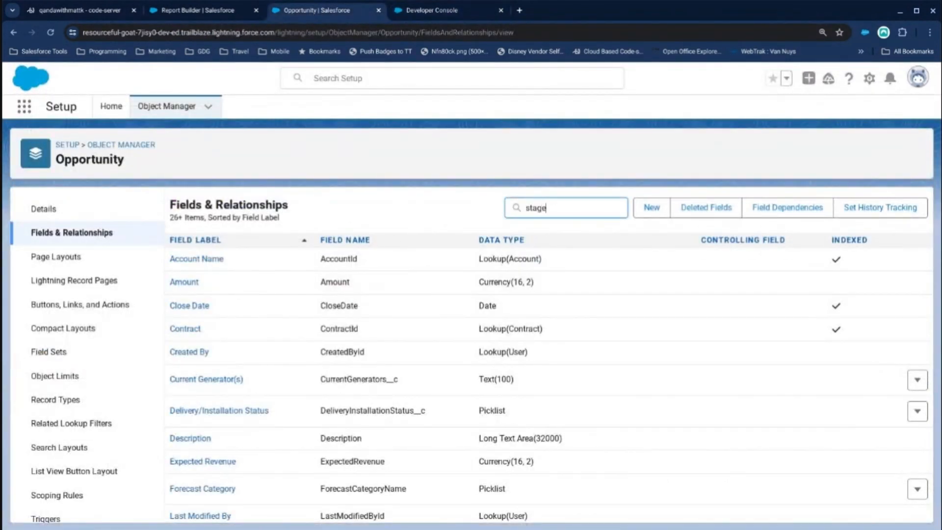
pyautogui.click(180, 265)
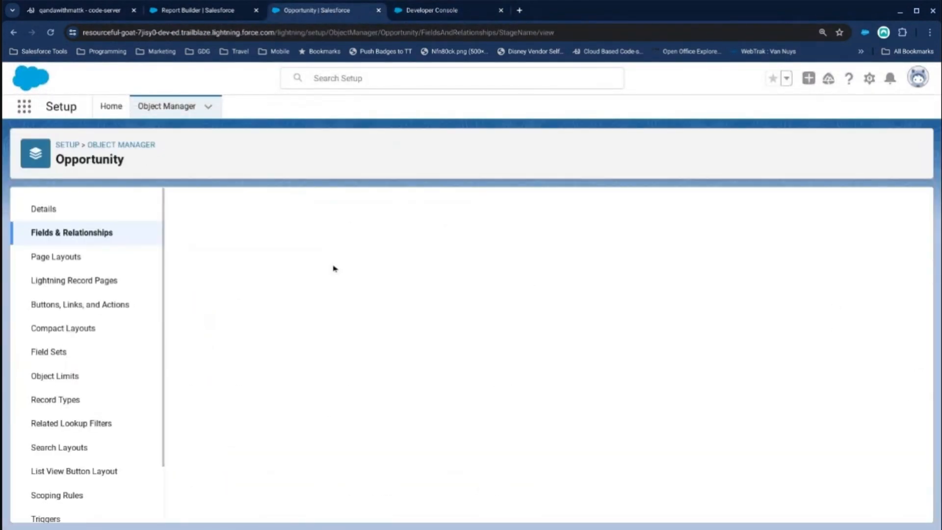
pyautogui.scroll(-5, 332, 311)
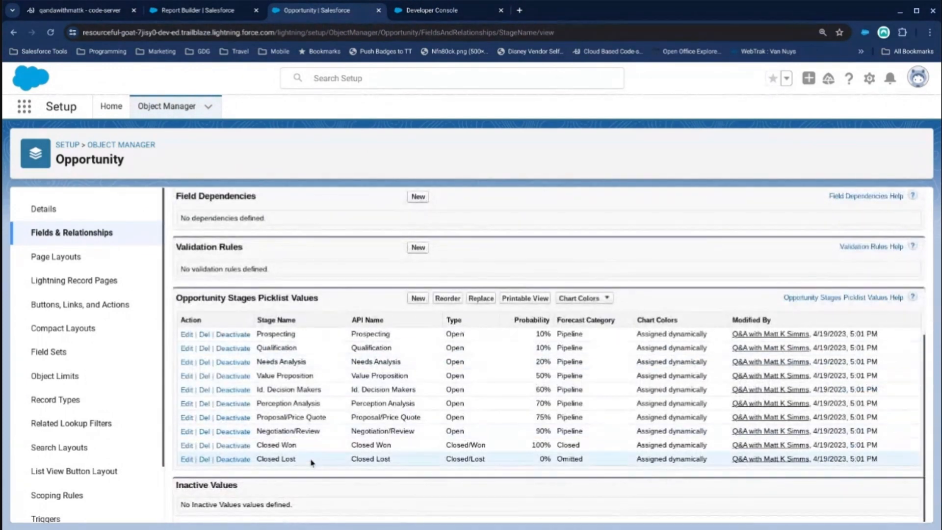
# Add the line o.Name = 'Test Opportunity '+i; below the StageName assignment in the anonymous Apex code.
pyautogui.moveTo(294, 444); pyautogui.dragTo(253, 452)
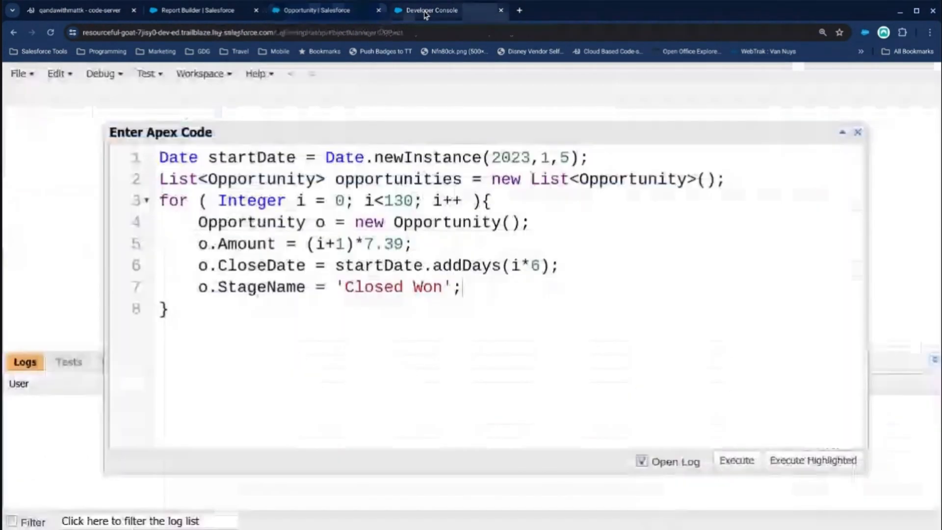
pyautogui.click(432, 10)
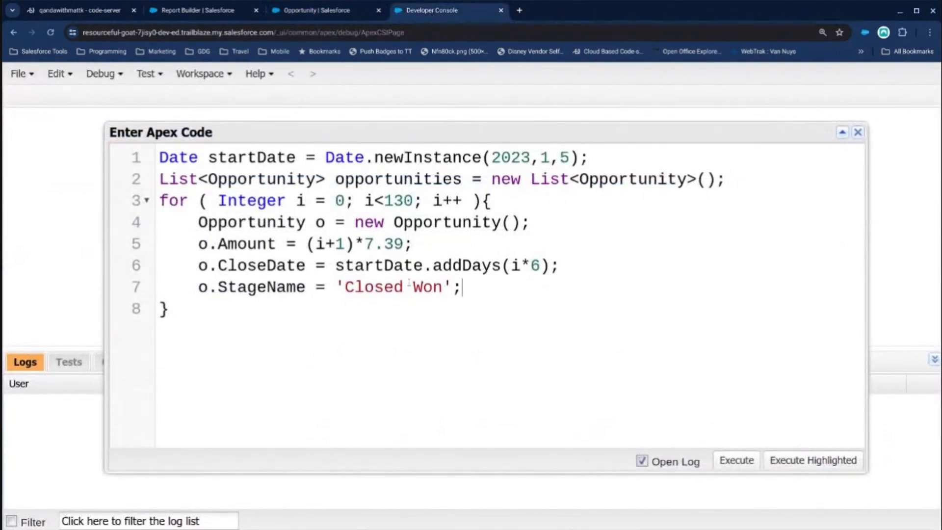
pyautogui.press('Return')
pyautogui.write("o.Name = '")
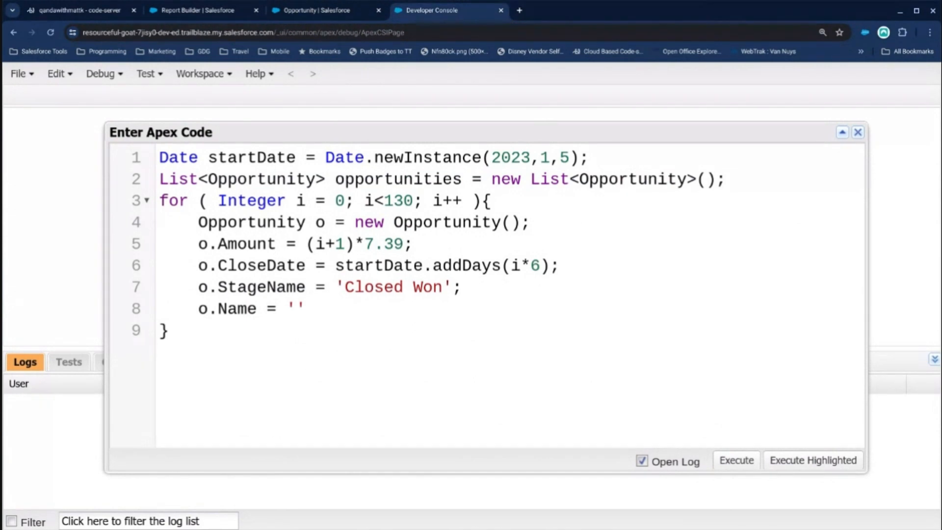
pyautogui.write('Test Opportunity')
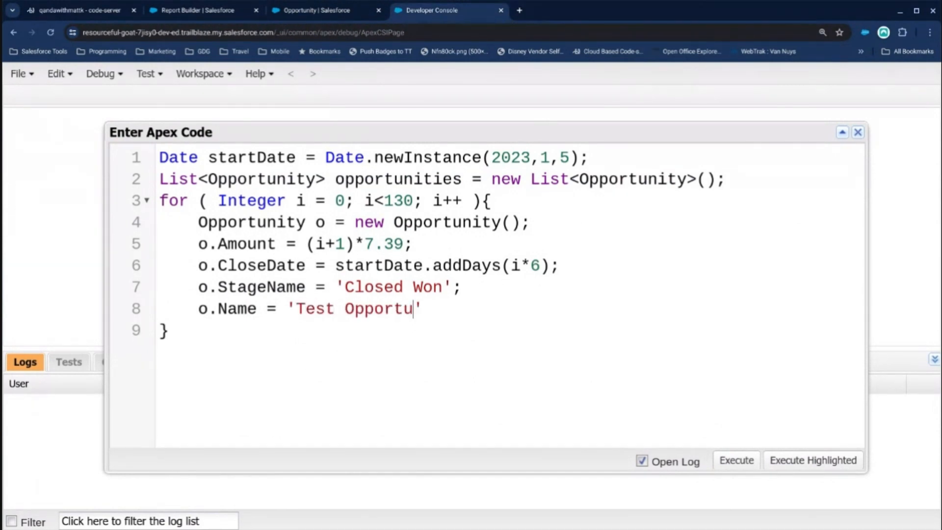
pyautogui.write(" '+i;")
# Add an o.AccountId assignment with an empty string below the Name assignment.
pyautogui.press('Return')
pyautogui.write('o.A')
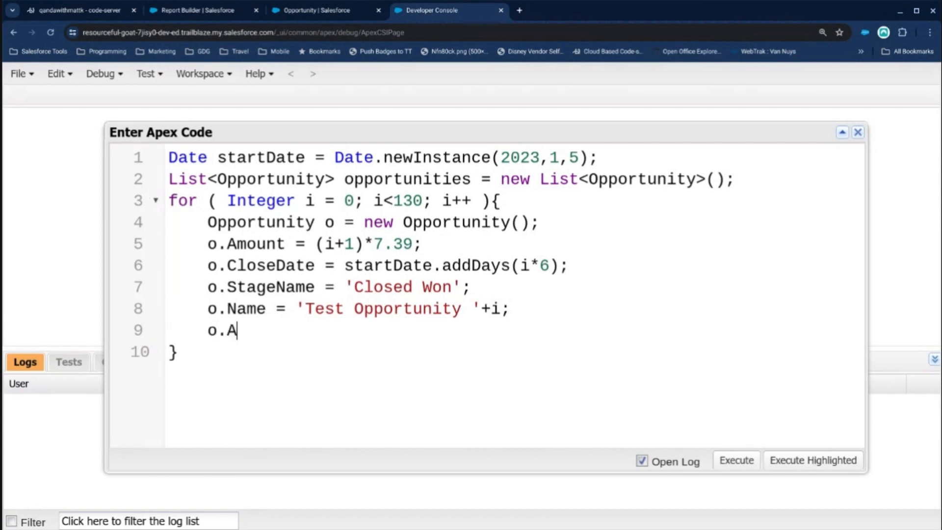
pyautogui.write("ccountId = '';")
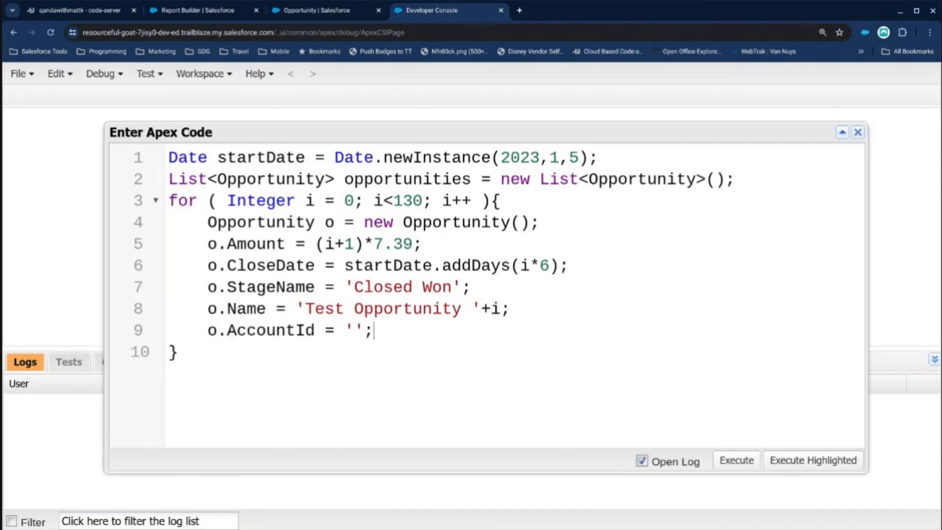
# Open the Accounts object in the Salesforce org and display the All Accounts list view.
pyautogui.click(291, 10)
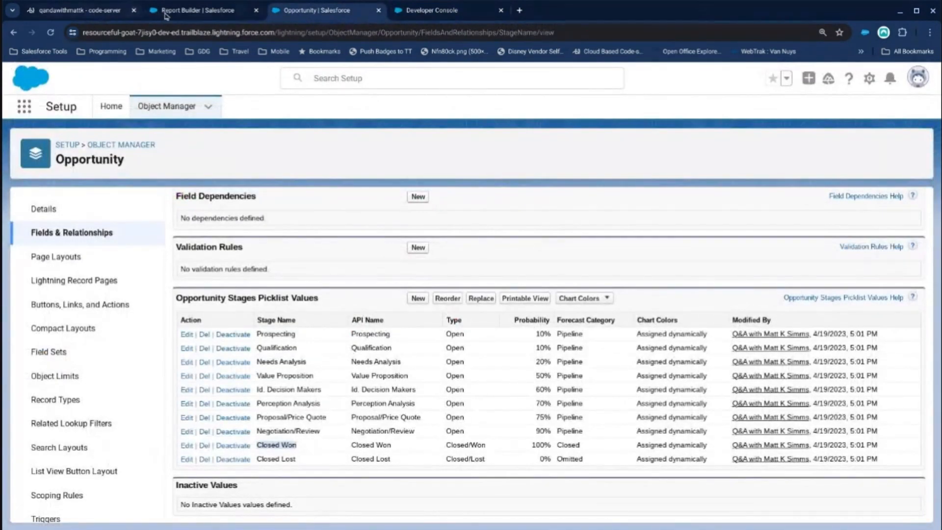
pyautogui.click(196, 9)
pyautogui.click(294, 11)
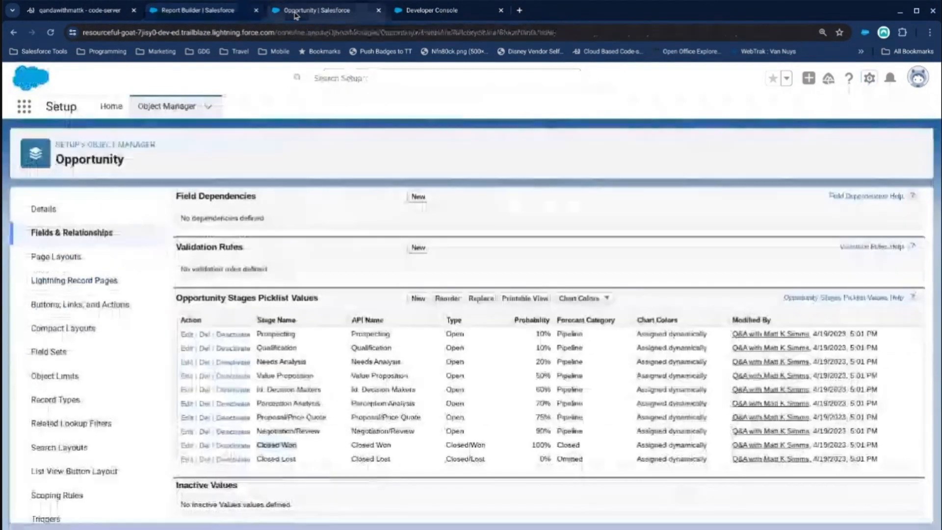
pyautogui.click(28, 112)
pyautogui.write('acc')
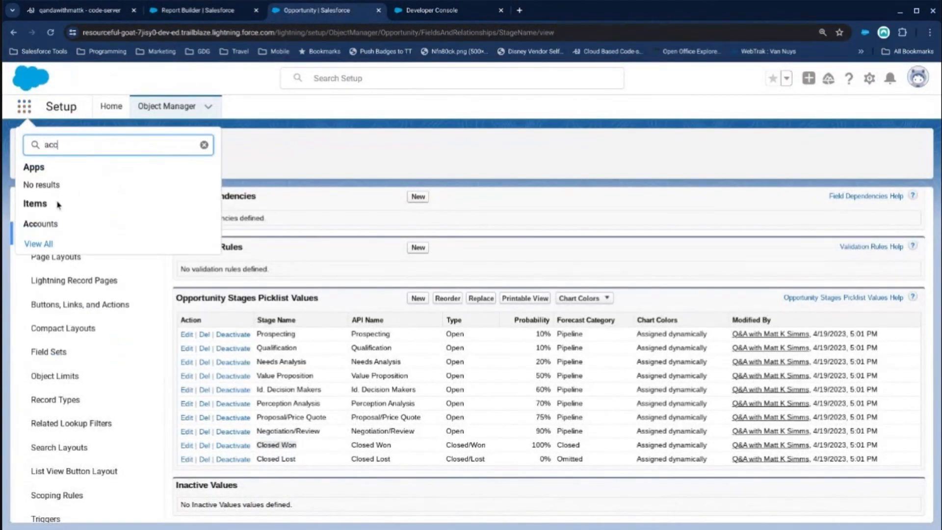
pyautogui.click(54, 225)
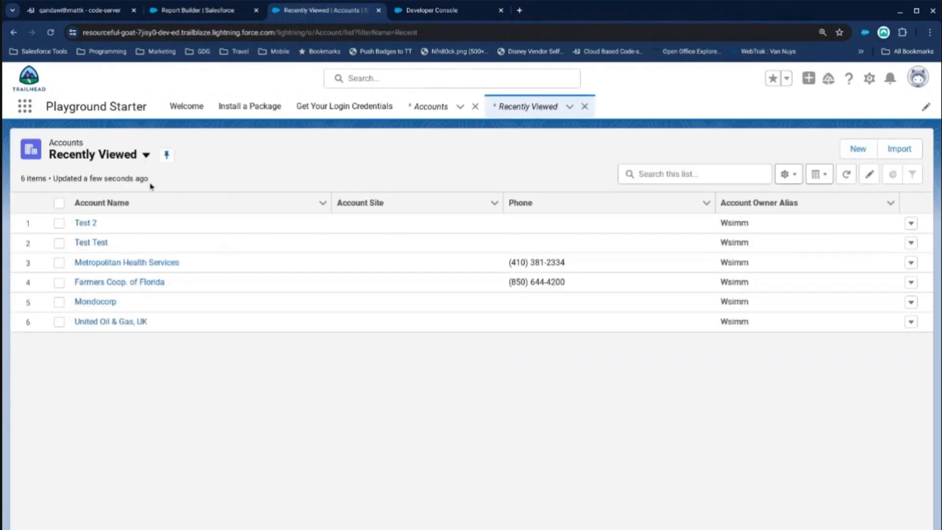
pyautogui.click(145, 155)
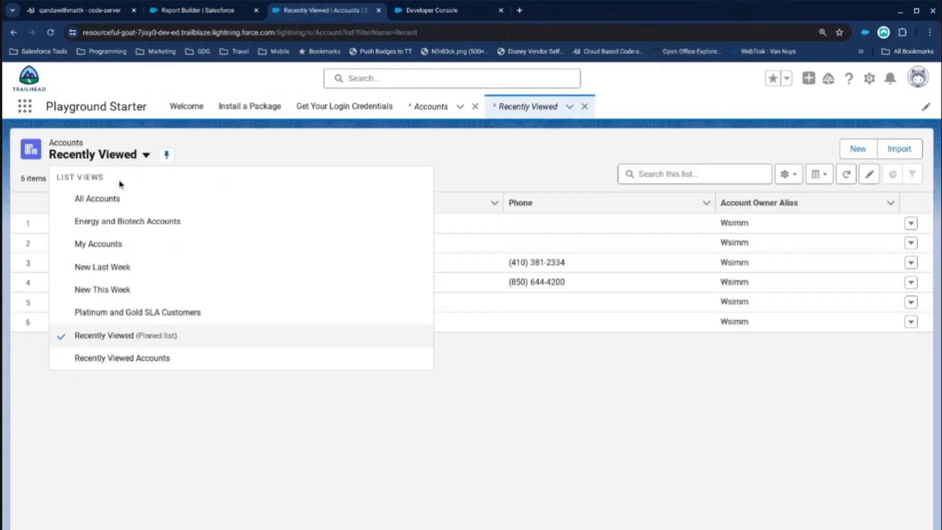
pyautogui.click(157, 198)
pyautogui.scroll(-2, 269, 246)
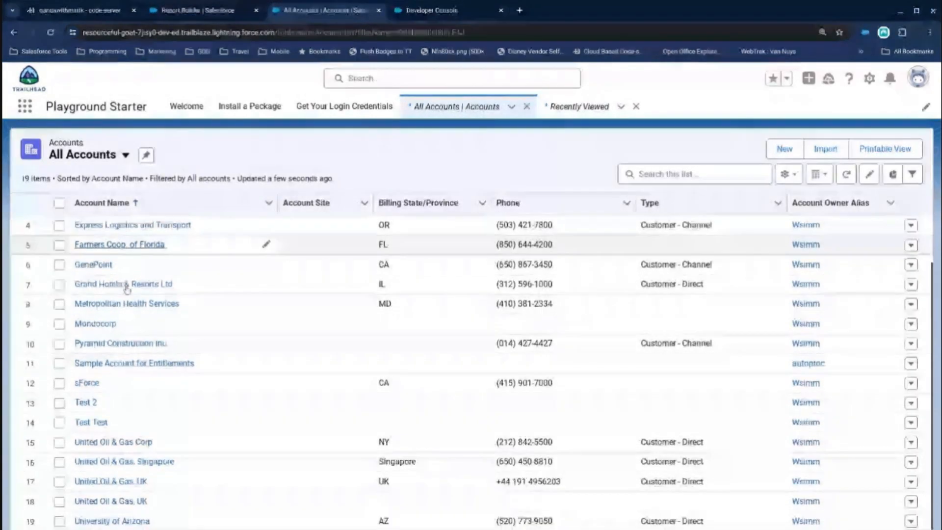
pyautogui.scroll(2, 127, 290)
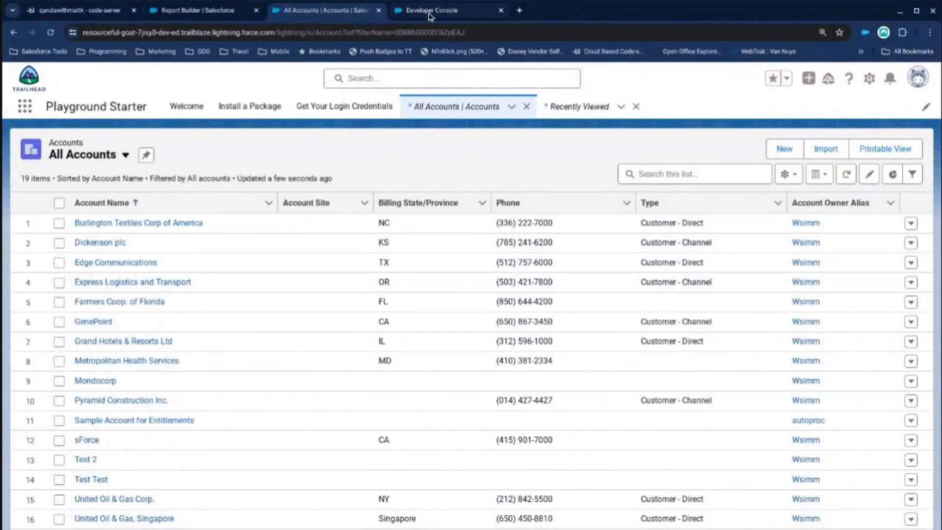
# Copy the record ID of the Burlington Textiles Corp of America account into the AccountId string in the Apex code.
pyautogui.click(172, 224)
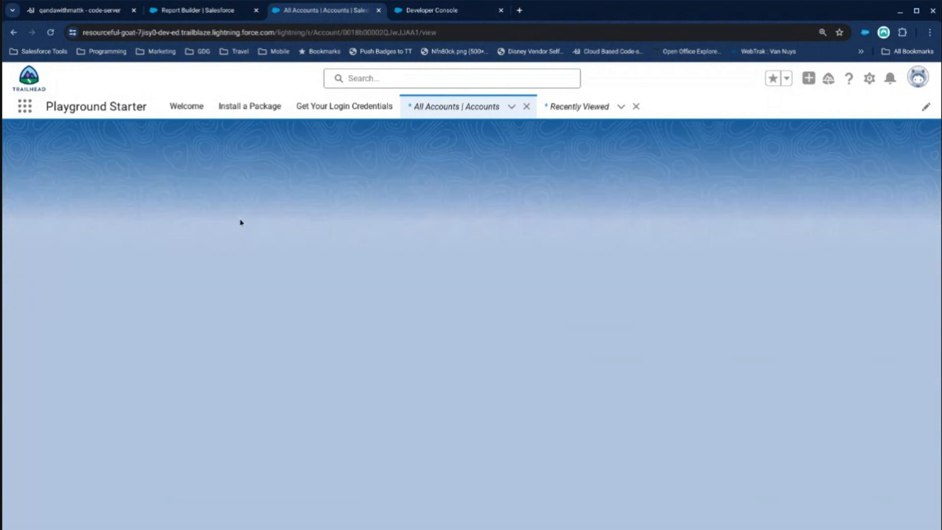
pyautogui.doubleClick(378, 35)
pyautogui.hotkey('ctrl', 'c')
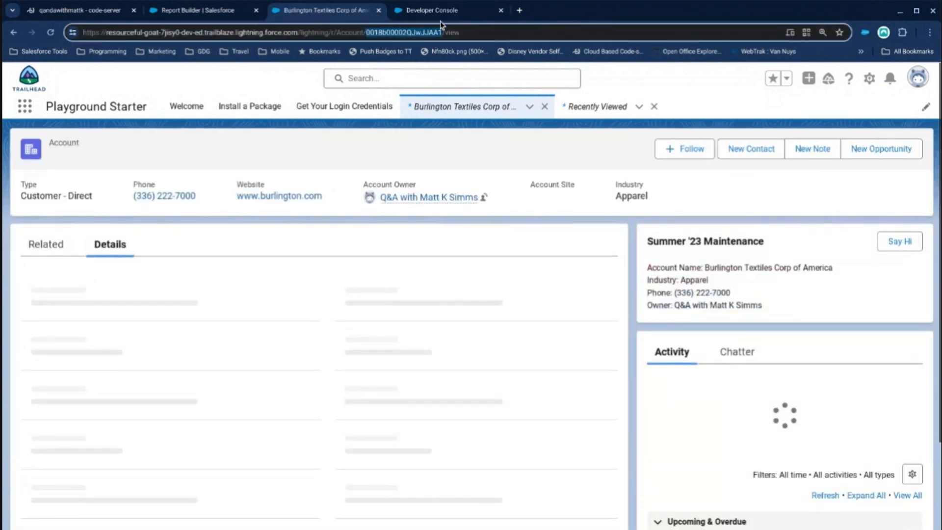
pyautogui.click(440, 13)
pyautogui.hotkey('ctrl', 'v')
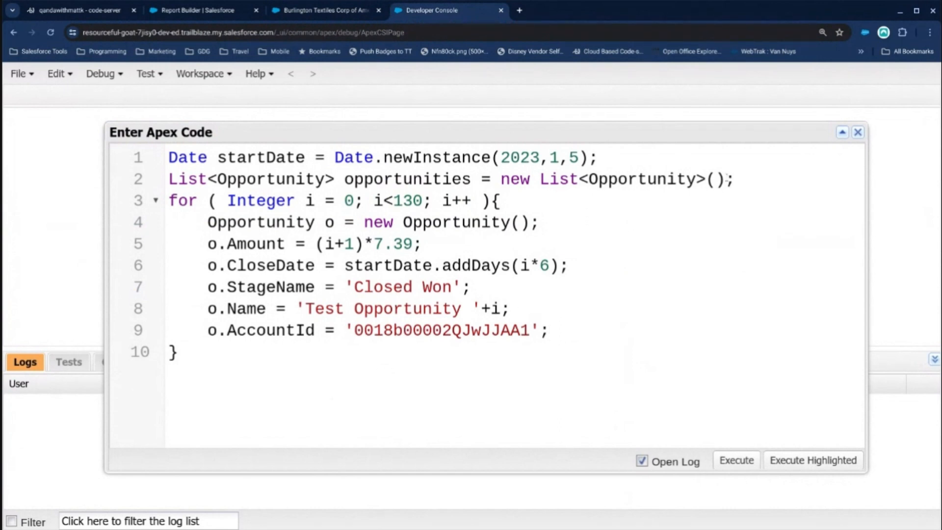
# Add the line opportunities.add(o); at the end of the for loop body.
pyautogui.doubleClick(436, 180)
pyautogui.hotkey('ctrl', 'c')
pyautogui.click(549, 330)
pyautogui.press('Return')
pyautogui.hotkey('ctrl', 'v')
pyautogui.write('.add(o);')
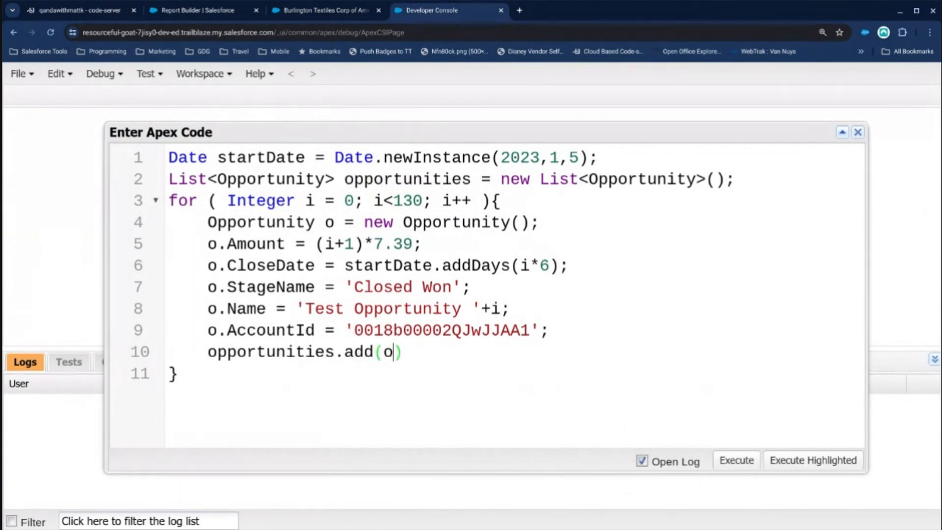
# Add an insert statement for the opportunity list after the loop's closing brace.
pyautogui.press('Return')
pyautogui.write('isnert')
pyautogui.press('BackSpace')
pyautogui.press('BackSpace')
pyautogui.press('BackSpace')
pyautogui.press('BackSpace')
pyautogui.press('BackSpace')
pyautogui.write('nser')
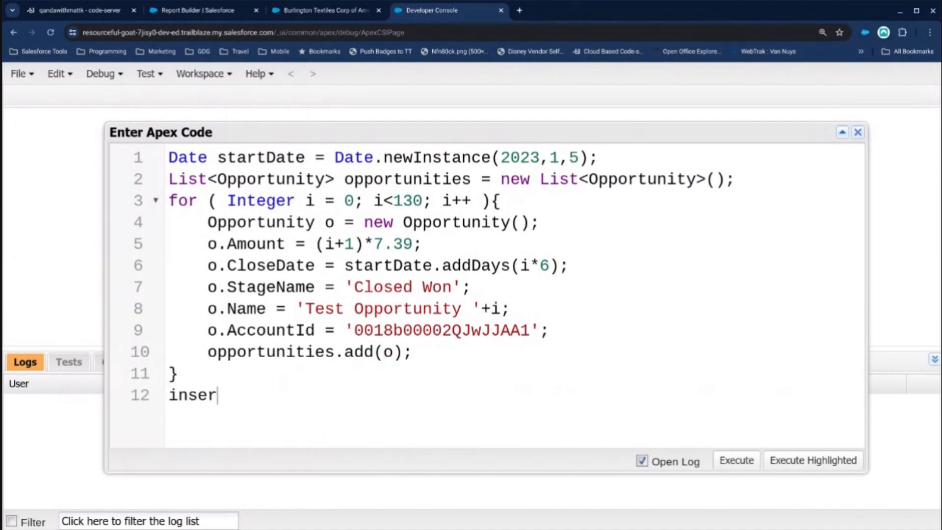
pyautogui.write('t opportunties.')
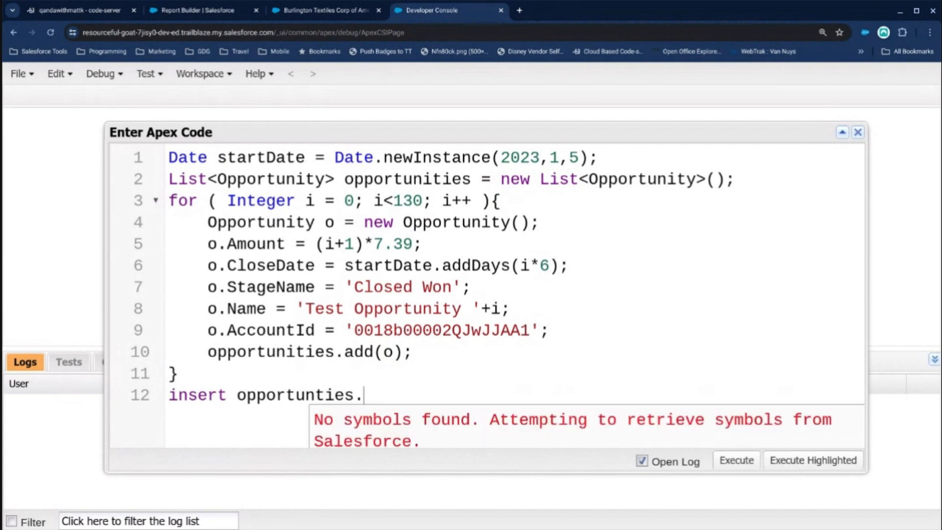
pyautogui.press('BackSpace')
pyautogui.write(';')
pyautogui.click(502, 358)
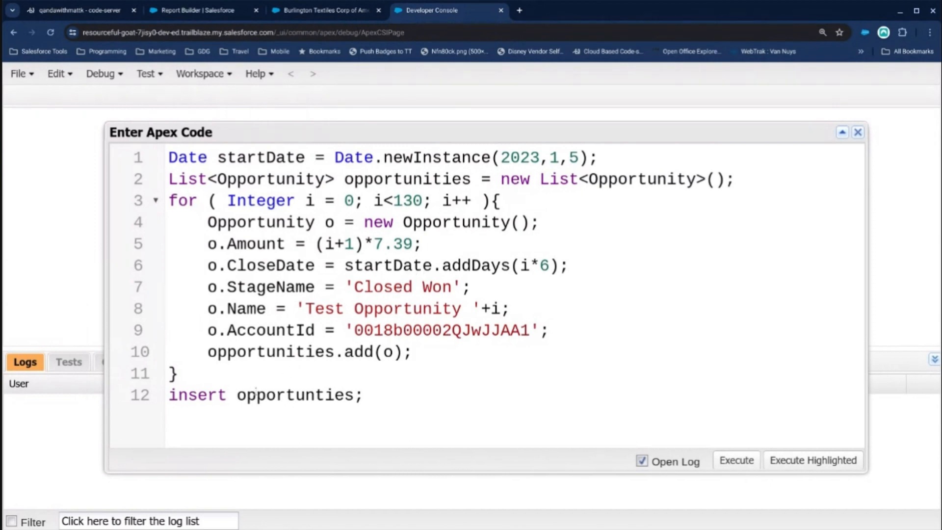
# Try to execute the anonymous Apex code.
pyautogui.moveTo(374, 395); pyautogui.dragTo(141, 133)
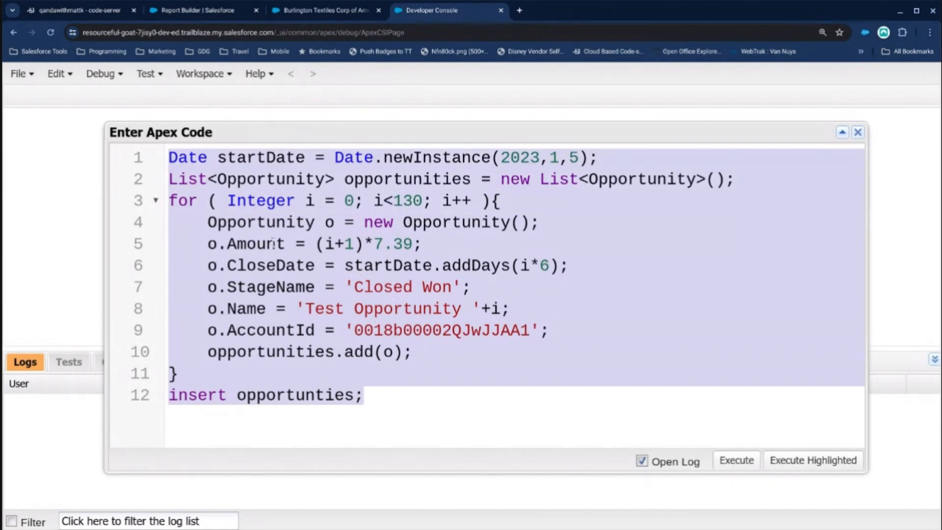
pyautogui.click(732, 456)
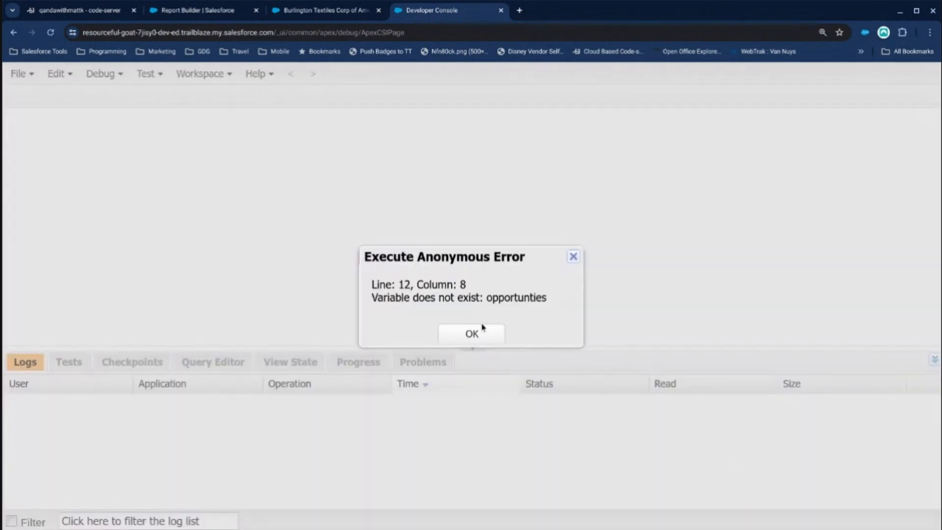
pyautogui.click(483, 331)
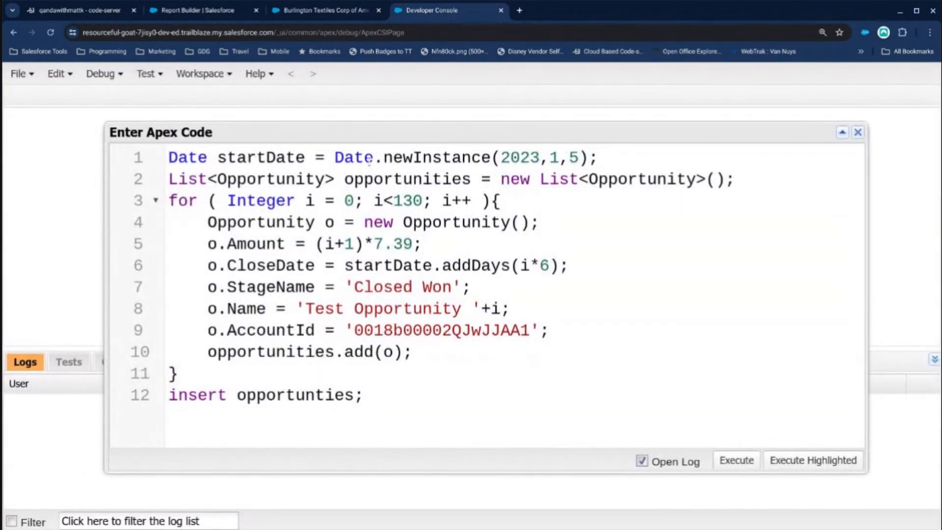
# Correct the variable name in the insert statement to opportunities and execute the anonymous Apex code.
pyautogui.doubleClick(369, 162)
pyautogui.doubleClick(370, 174)
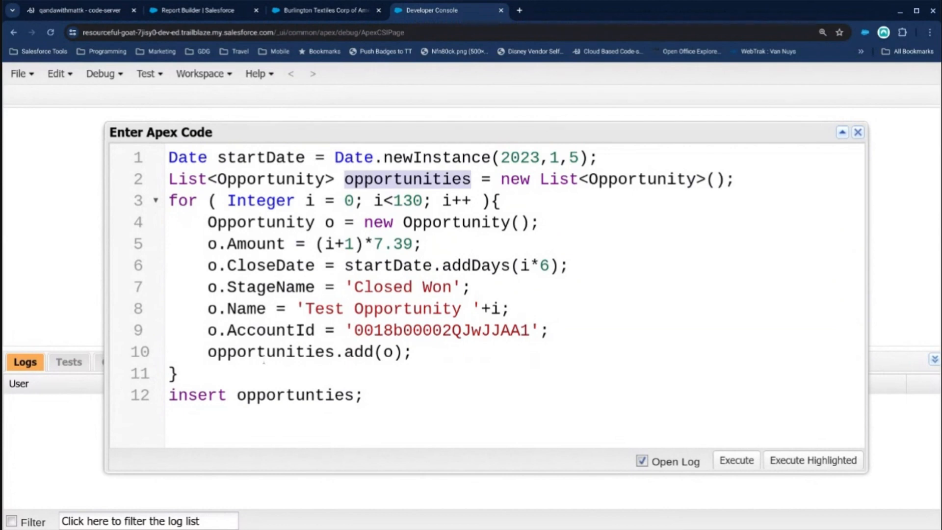
pyautogui.doubleClick(264, 352)
pyautogui.hotkey('ctrl', 'c')
pyautogui.doubleClick(268, 395)
pyautogui.hotkey('ctrl', 'v')
pyautogui.hotkey('ctrl', 'a')
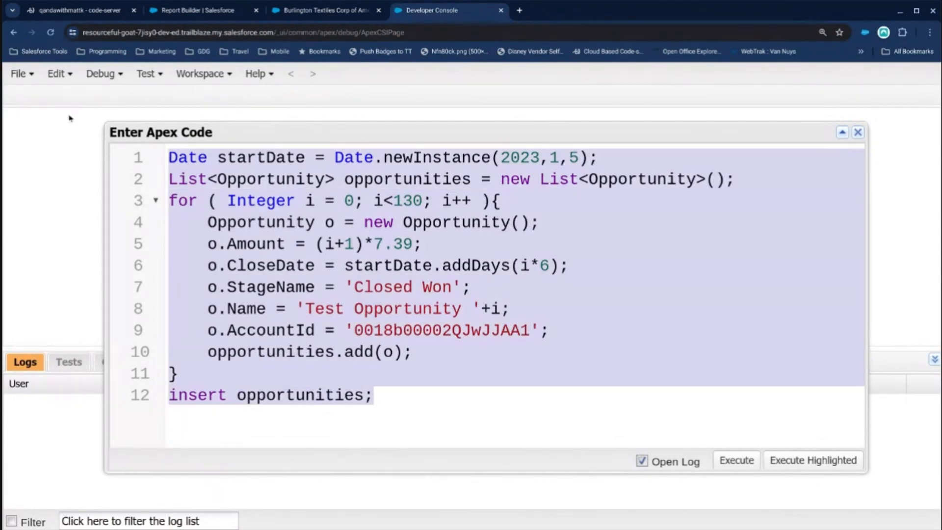
pyautogui.click(738, 460)
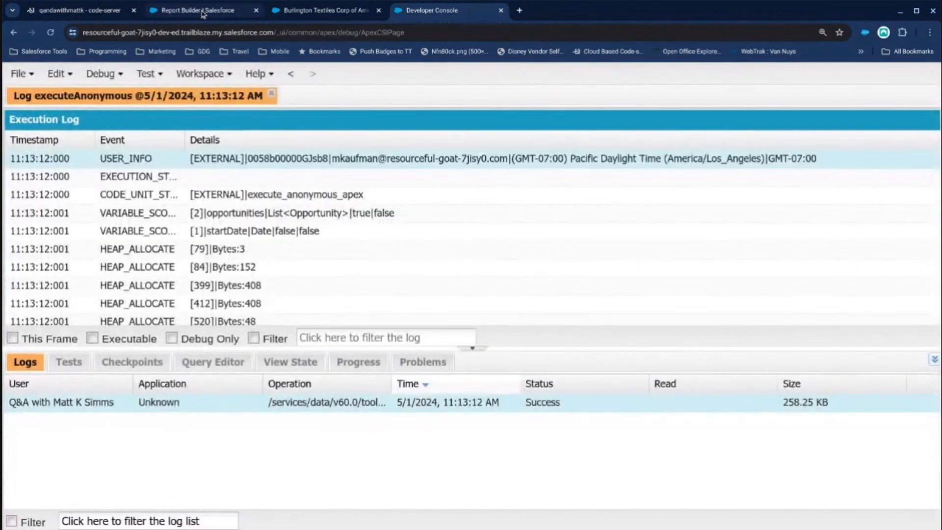
# Run the New Opportunities Report, review the listed opportunities and their close dates, and refresh it.
pyautogui.click(203, 13)
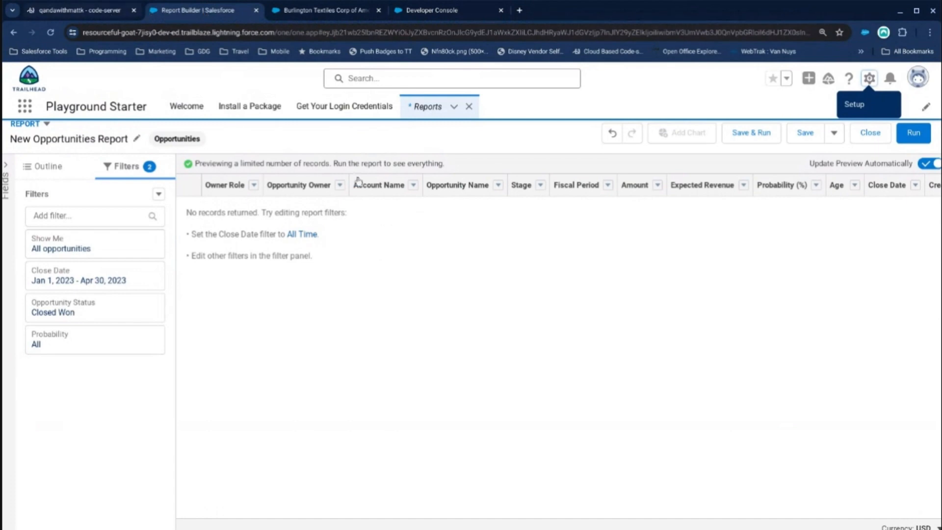
pyautogui.click(912, 135)
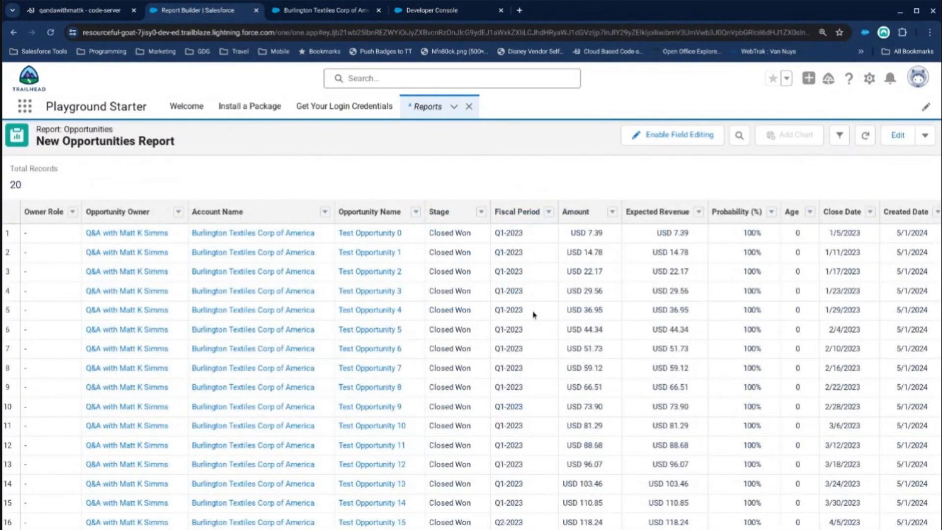
pyautogui.scroll(-2, 521, 294)
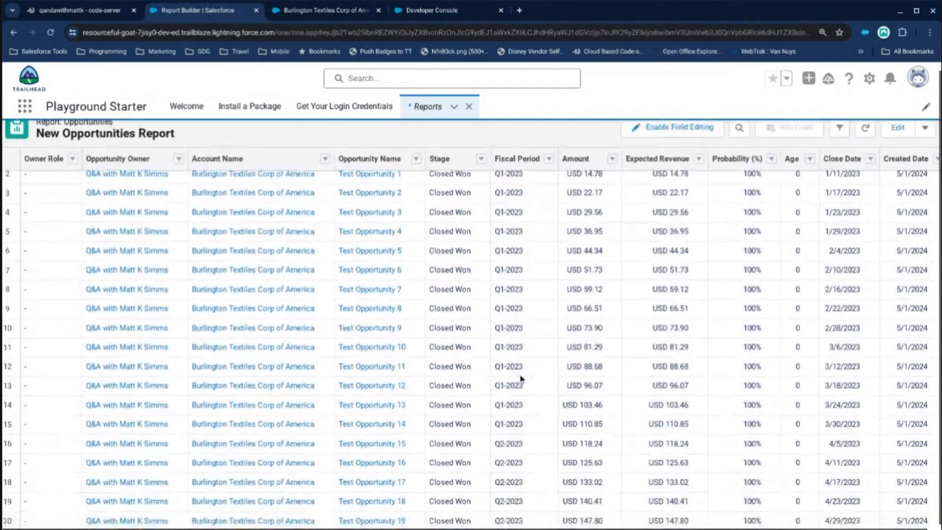
pyautogui.scroll(2, 529, 421)
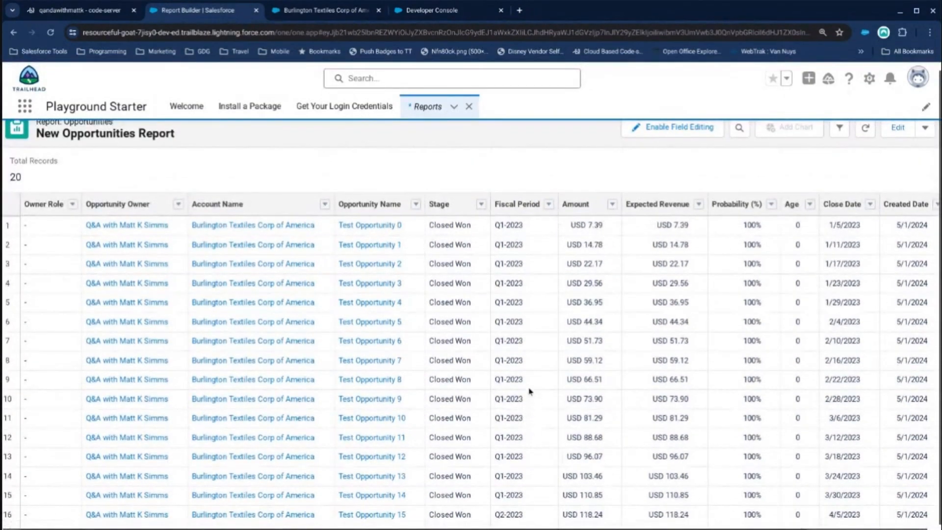
pyautogui.scroll(-2, 524, 361)
pyautogui.scroll(2, 523, 363)
pyautogui.scroll(-2, 849, 318)
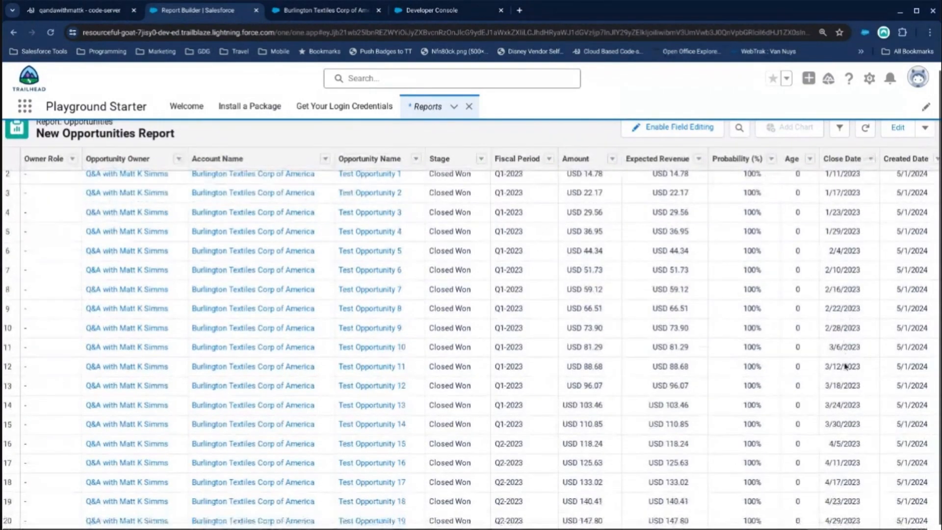
pyautogui.scroll(2, 841, 343)
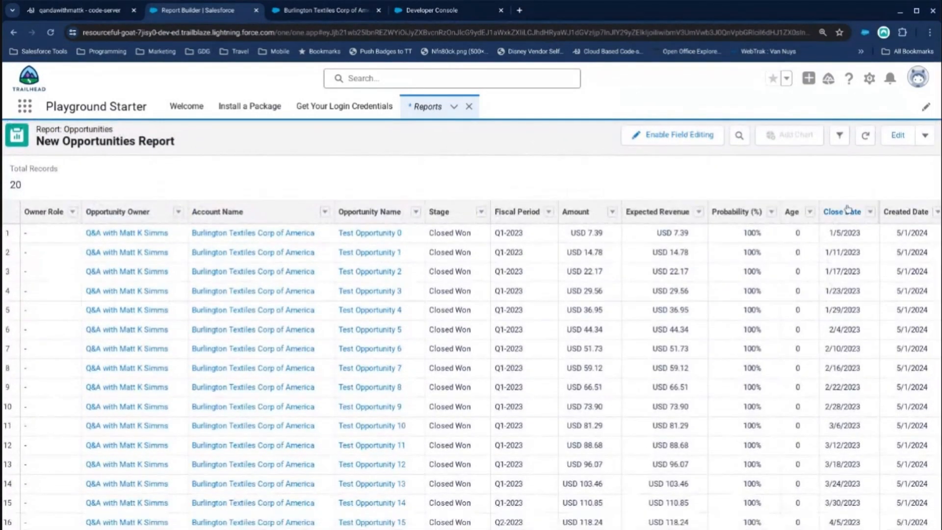
pyautogui.click(864, 137)
# Close the execution log in the Developer Console and reopen the anonymous Apex code.
pyautogui.click(431, 10)
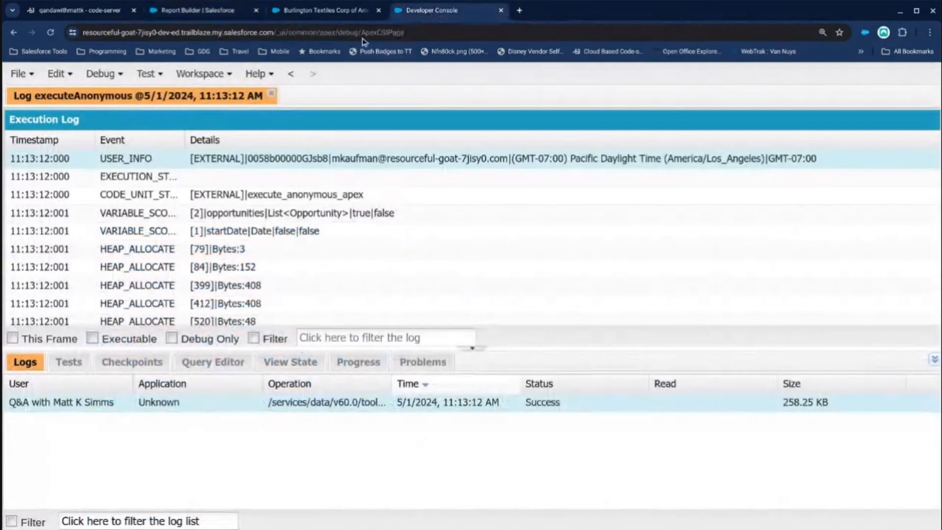
pyautogui.click(272, 96)
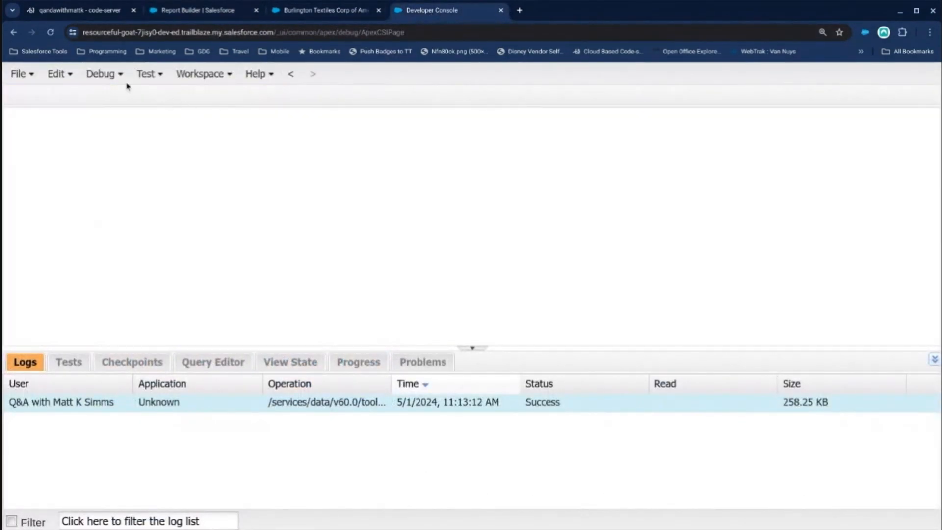
pyautogui.click(102, 73)
pyautogui.click(162, 97)
pyautogui.click(388, 194)
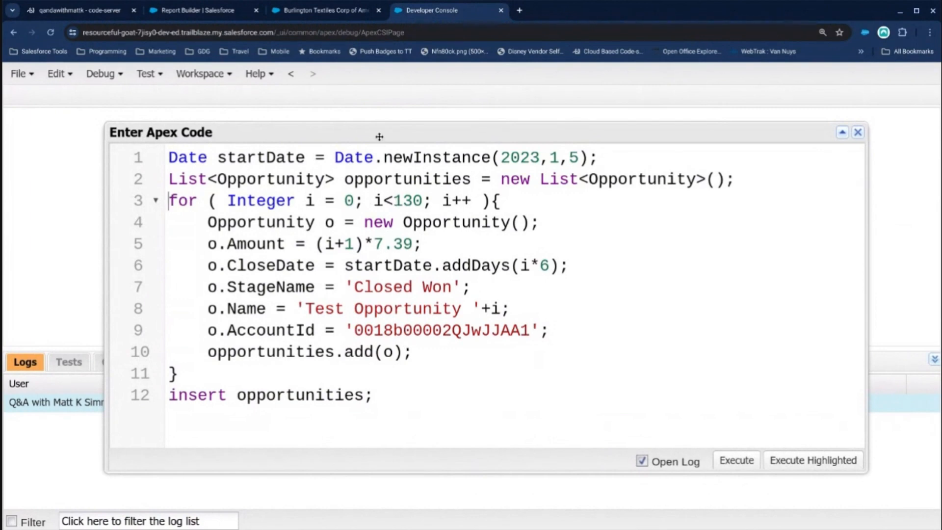
# Edit the New Opportunities Report and remove the Owner Role, Opportunity Owner, Fiscal Period and Expected Revenue columns.
pyautogui.click(314, 10)
pyautogui.click(206, 11)
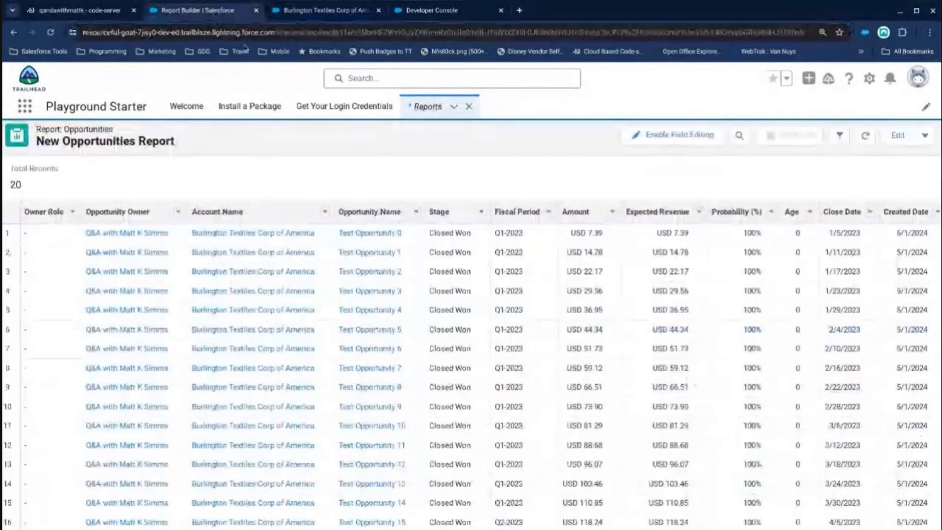
pyautogui.click(895, 134)
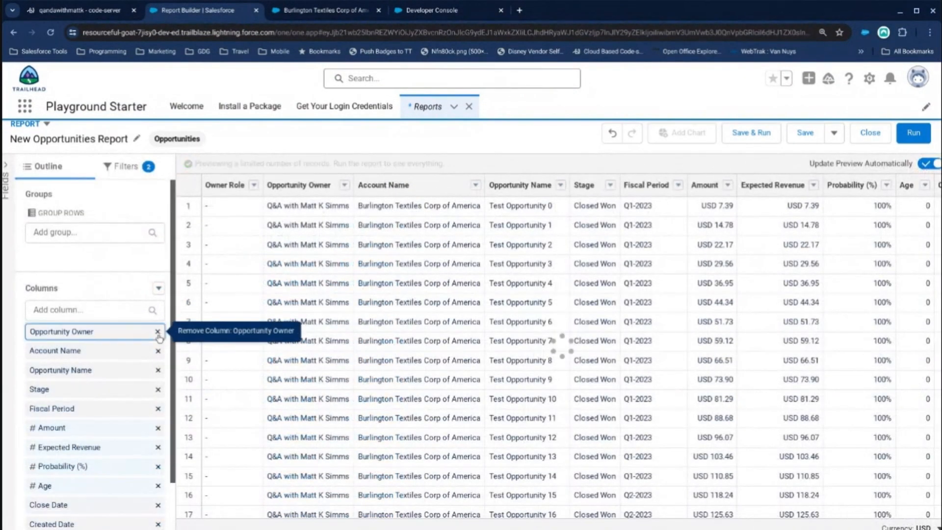
pyautogui.click(157, 332)
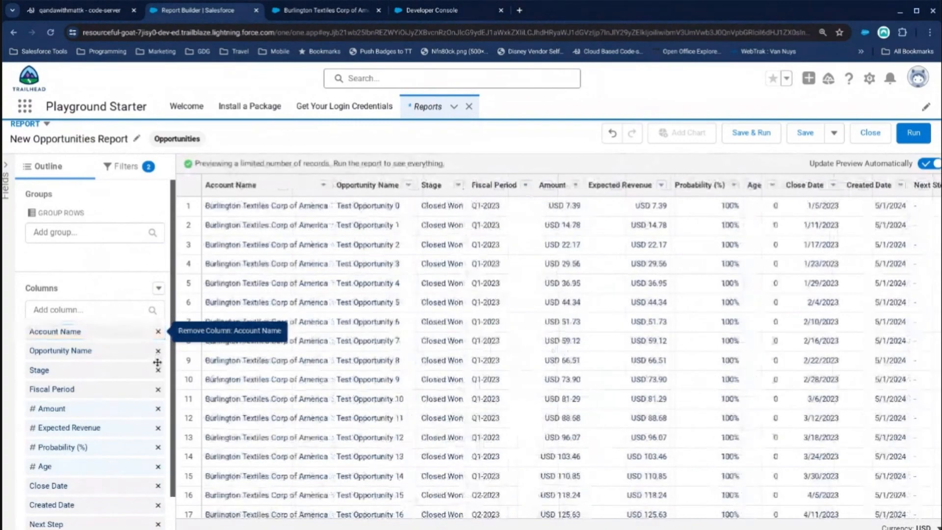
pyautogui.click(158, 390)
pyautogui.click(158, 409)
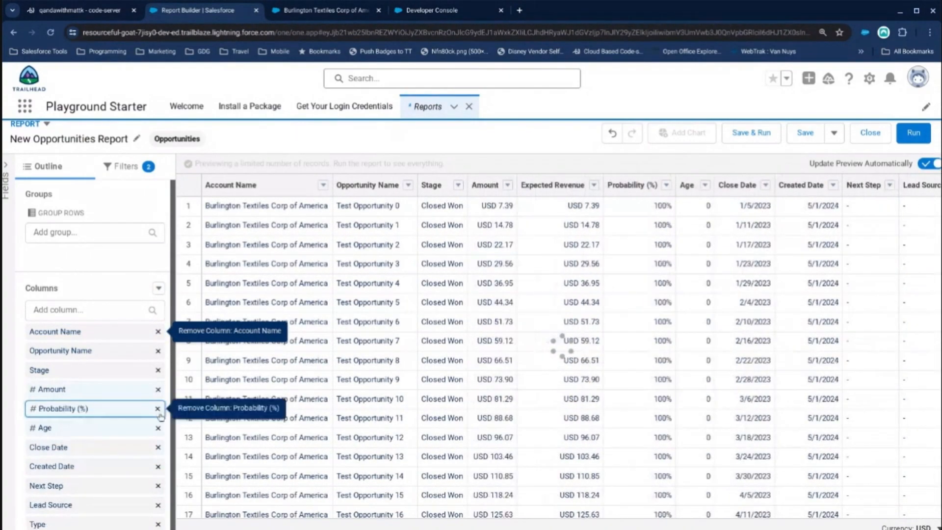
# Change the end date of the report's Close Date filter to 4/30/2024.
pyautogui.click(126, 166)
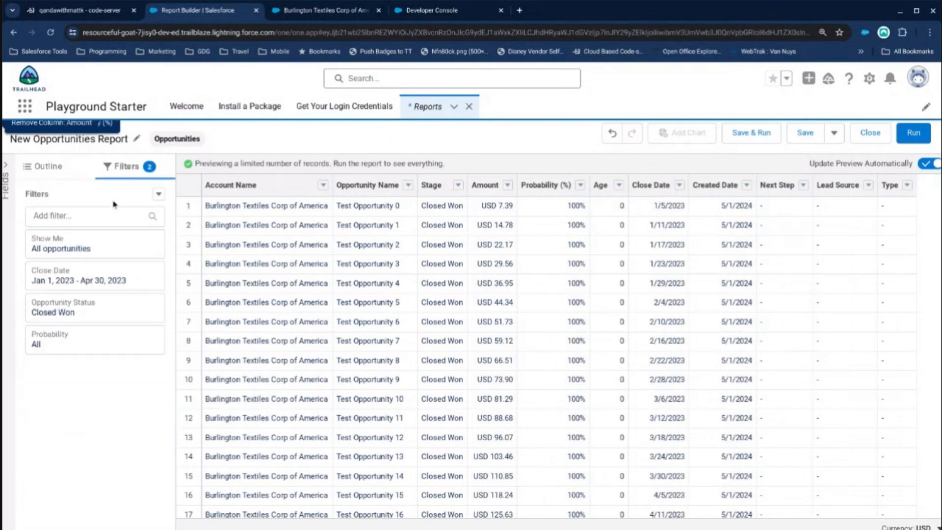
pyautogui.click(88, 277)
pyautogui.click(240, 348)
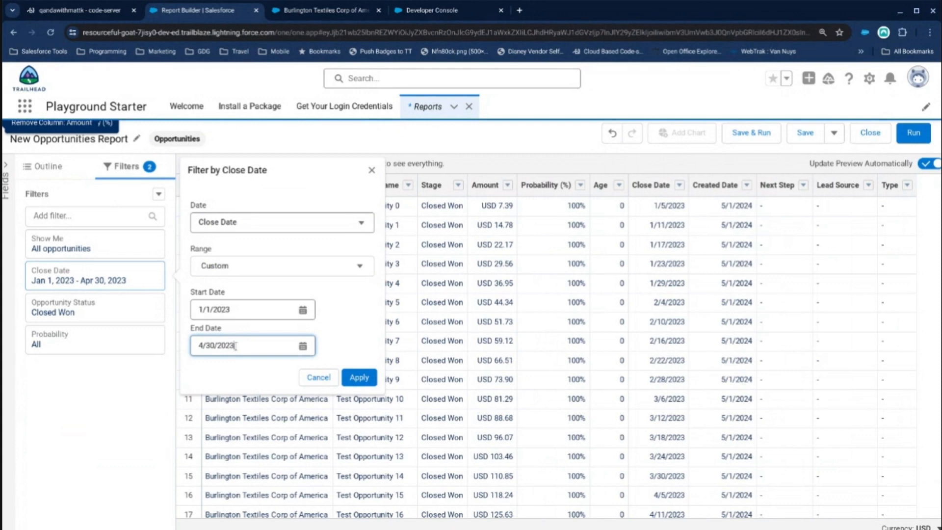
pyautogui.press('BackSpace')
pyautogui.write('4')
pyautogui.click(358, 377)
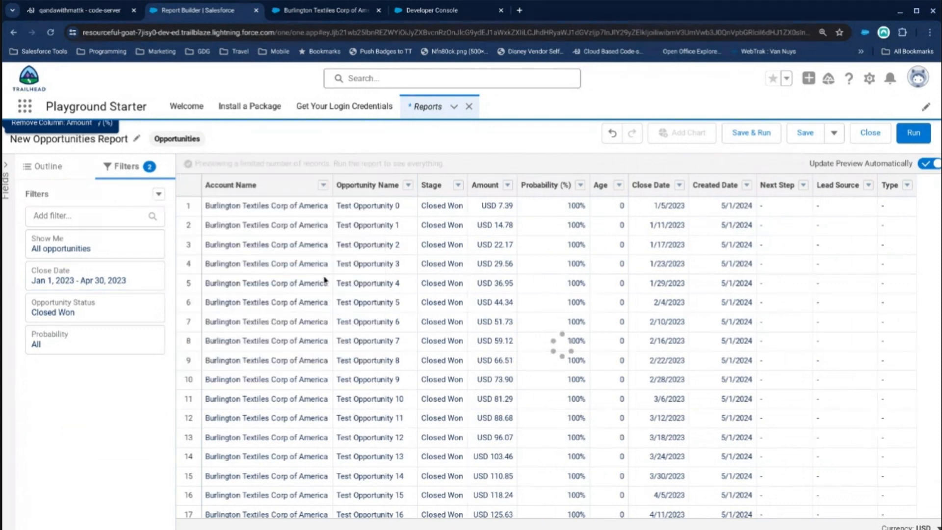
# Run the report and examine the listed opportunities and their close dates.
pyautogui.click(913, 133)
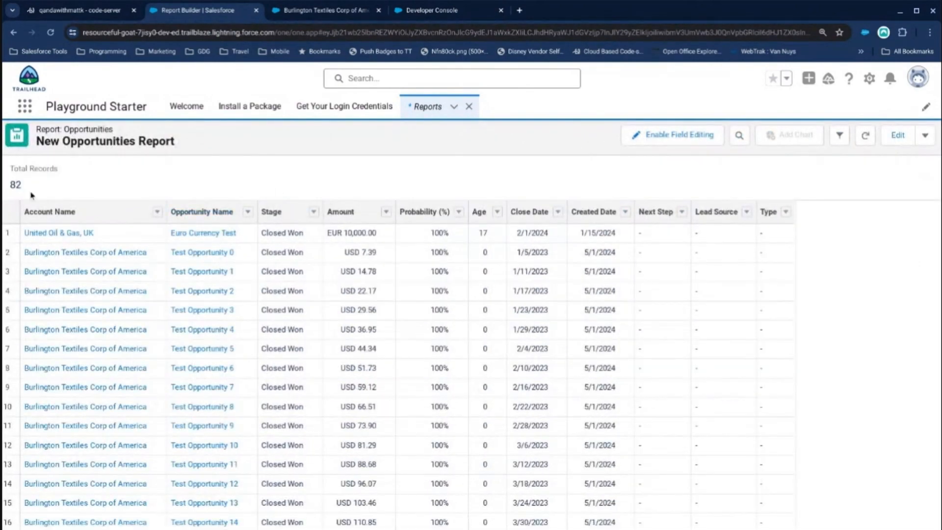
pyautogui.scroll(-9, 121, 304)
pyautogui.scroll(-15, 128, 319)
pyautogui.scroll(-1, 526, 359)
pyautogui.scroll(-20, 526, 359)
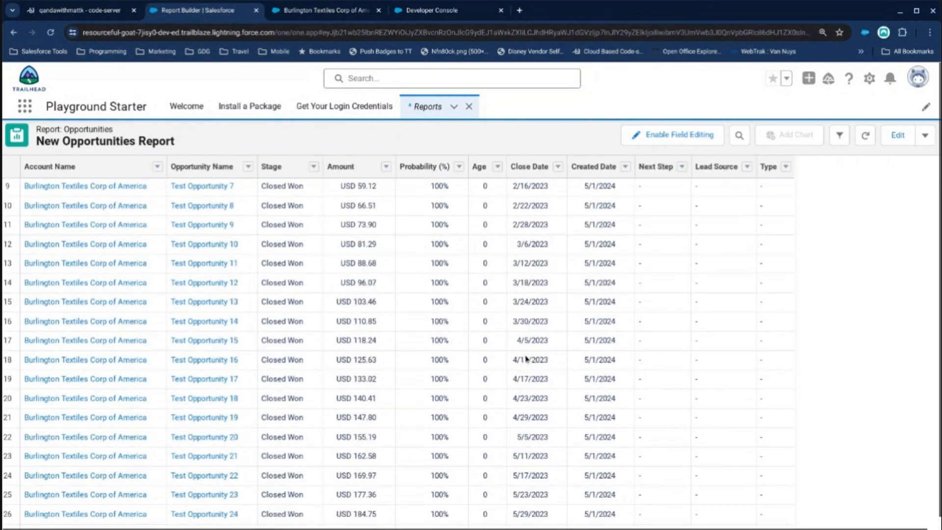
pyautogui.scroll(20, 525, 388)
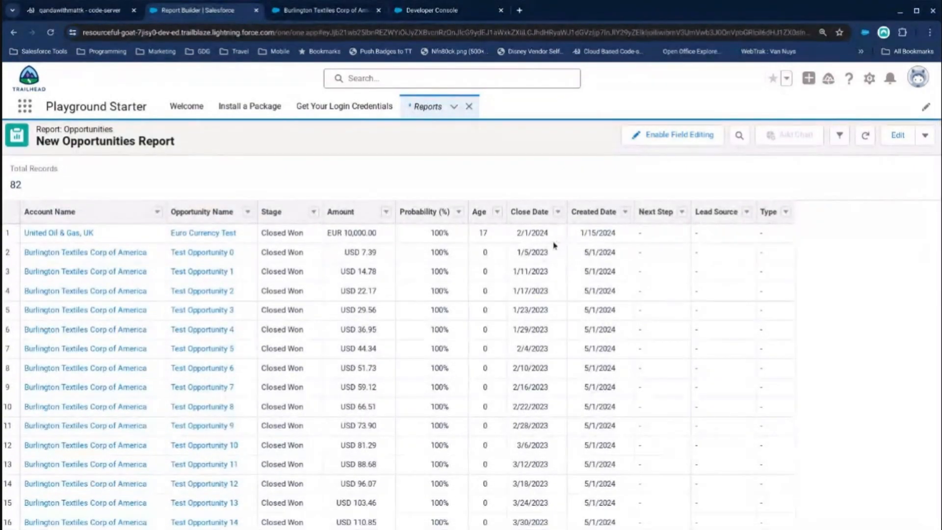
# Group the report rows by Created Date per calendar month and run the report without detail rows.
pyautogui.click(896, 135)
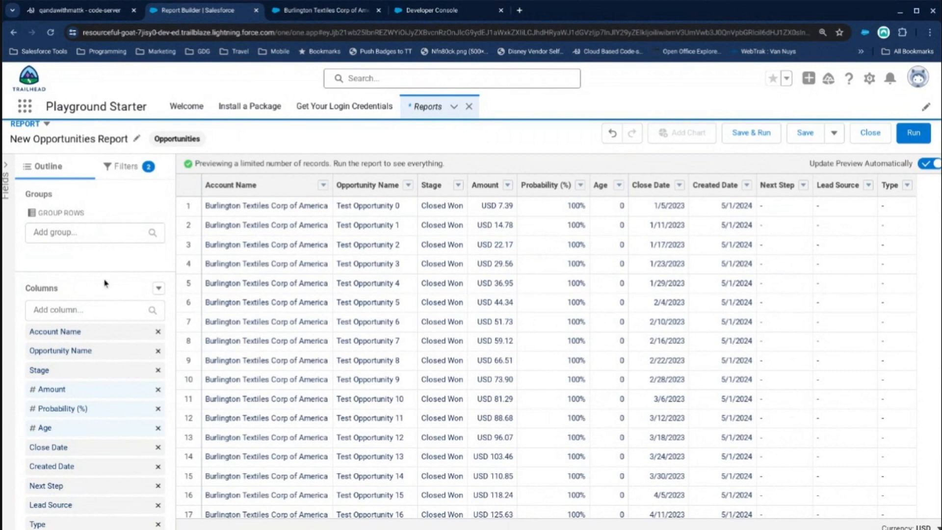
pyautogui.click(130, 164)
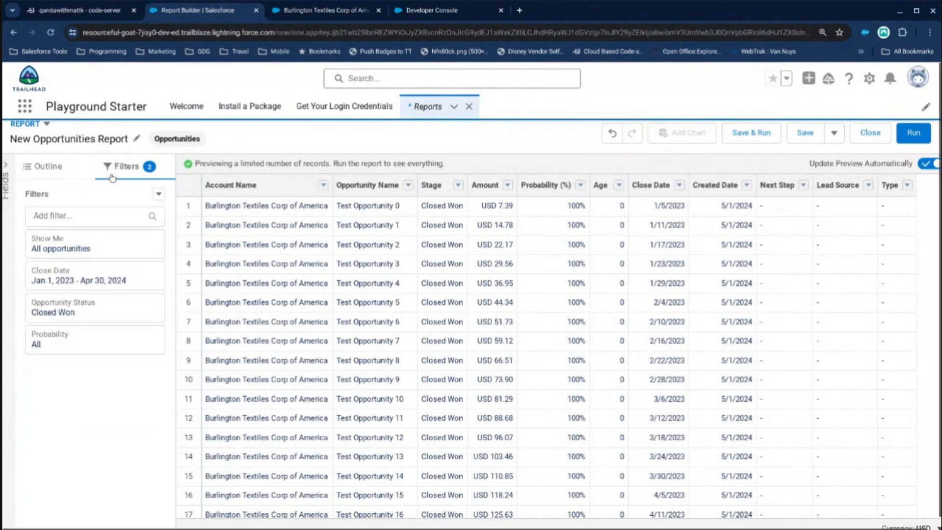
pyautogui.click(745, 185)
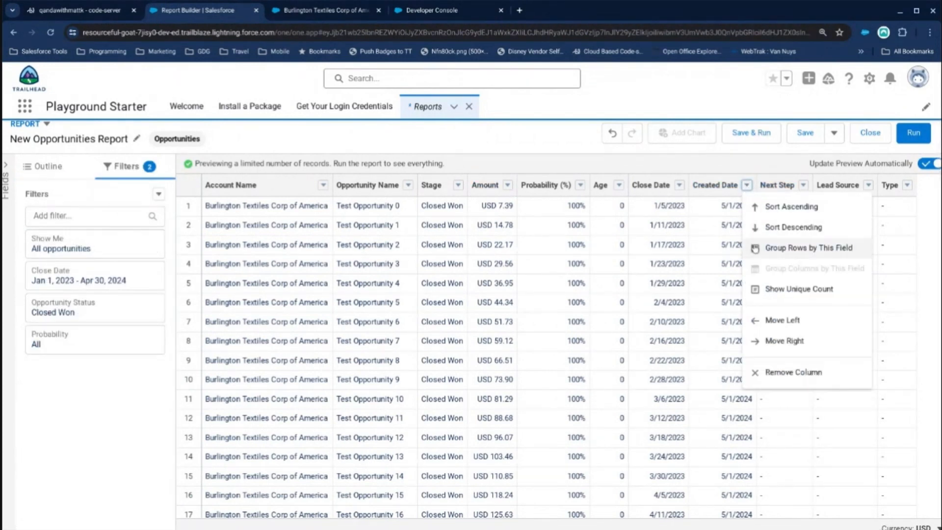
pyautogui.click(749, 248)
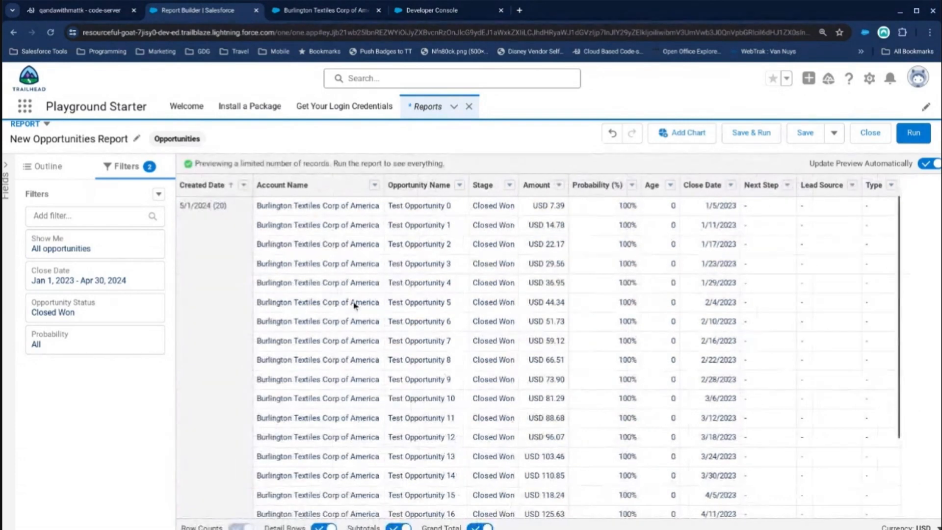
pyautogui.click(244, 185)
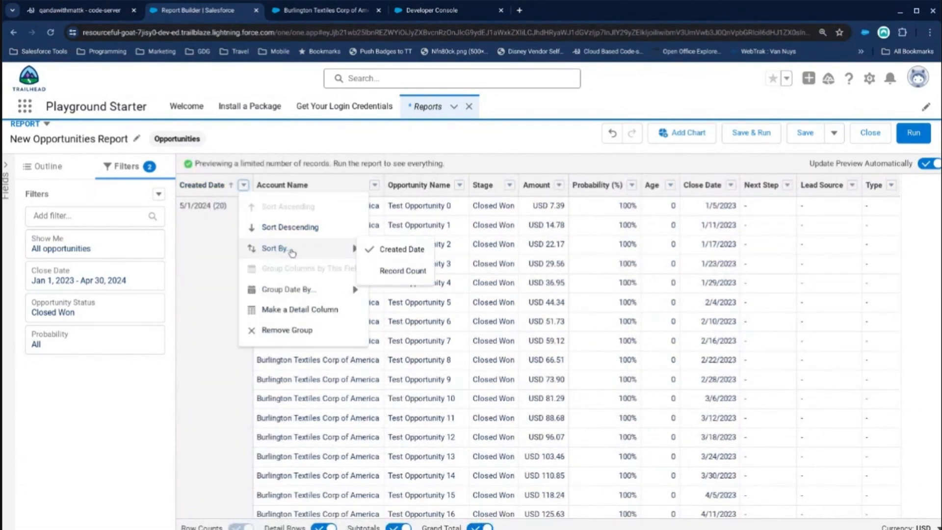
pyautogui.moveTo(291, 287)
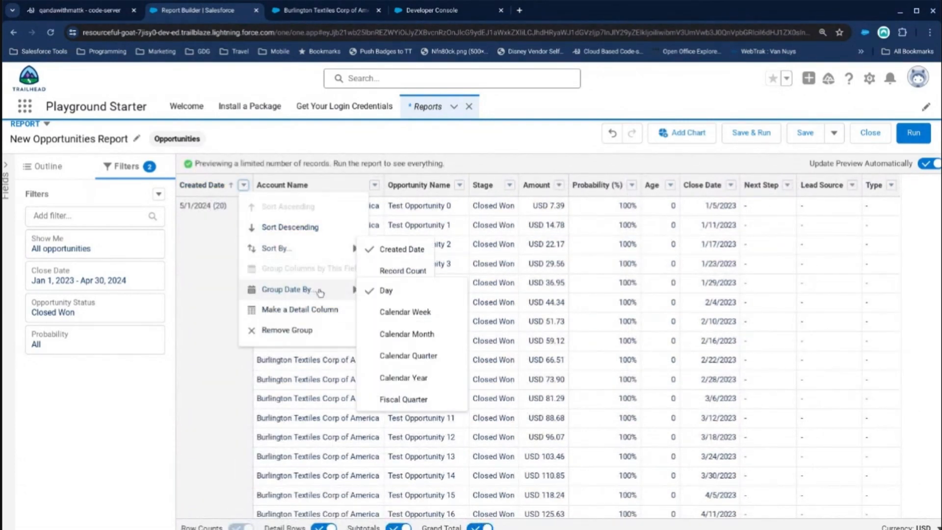
pyautogui.click(397, 333)
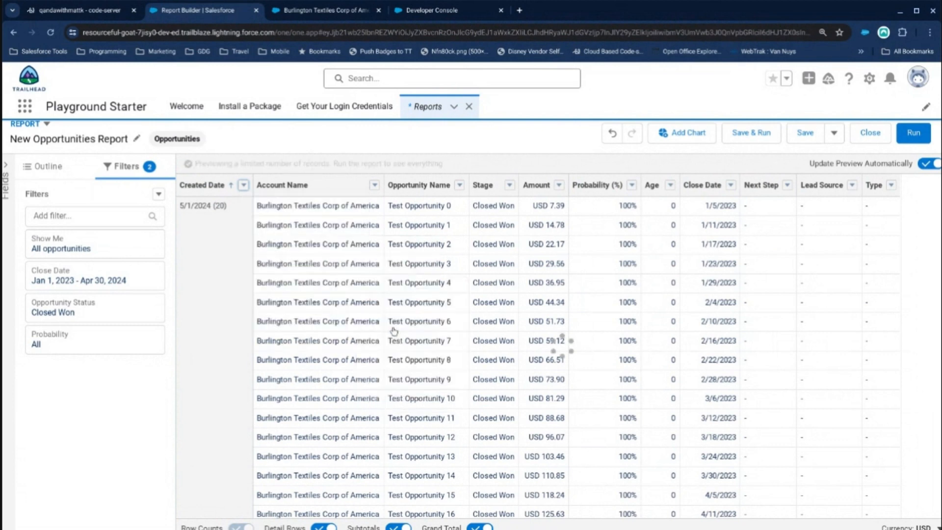
pyautogui.click(914, 134)
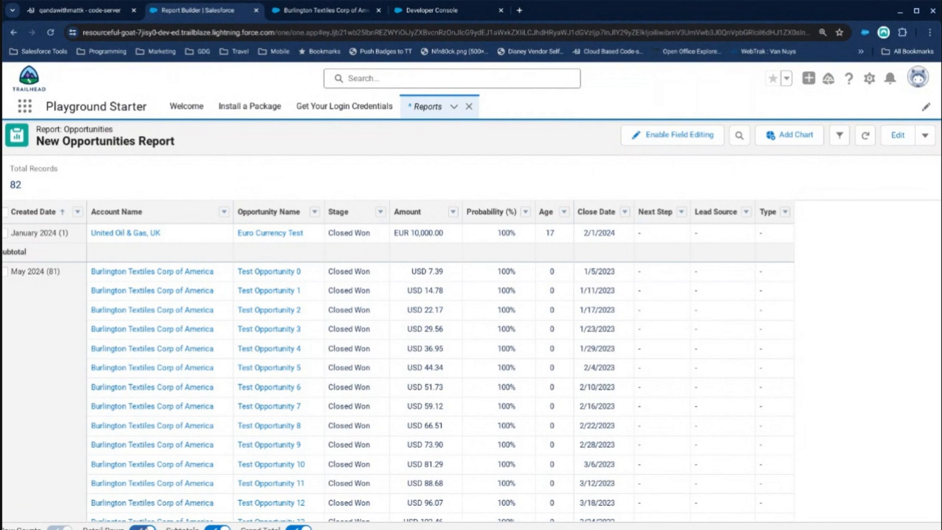
pyautogui.click(142, 527)
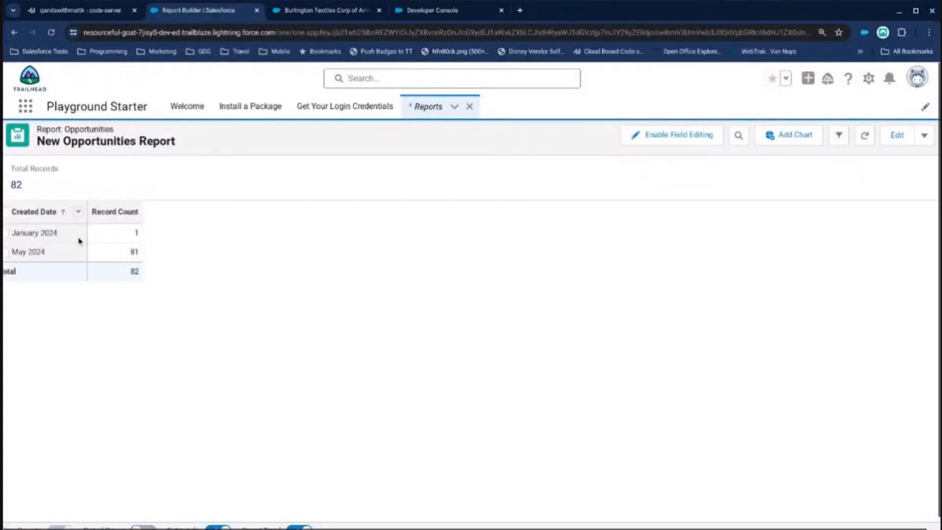
# Reopen the report for editing and check its Opportunity Status filter and the Close Date filter's available date fields.
pyautogui.click(897, 135)
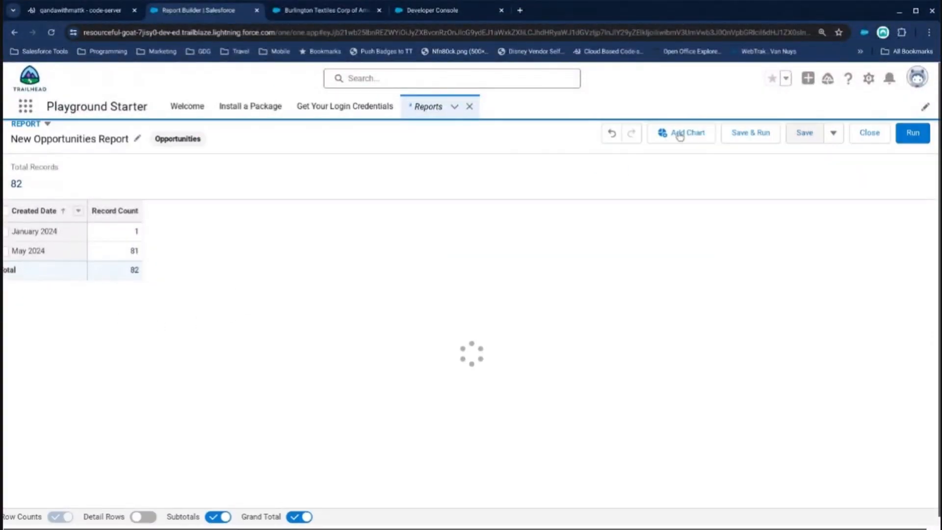
pyautogui.click(129, 166)
pyautogui.click(90, 307)
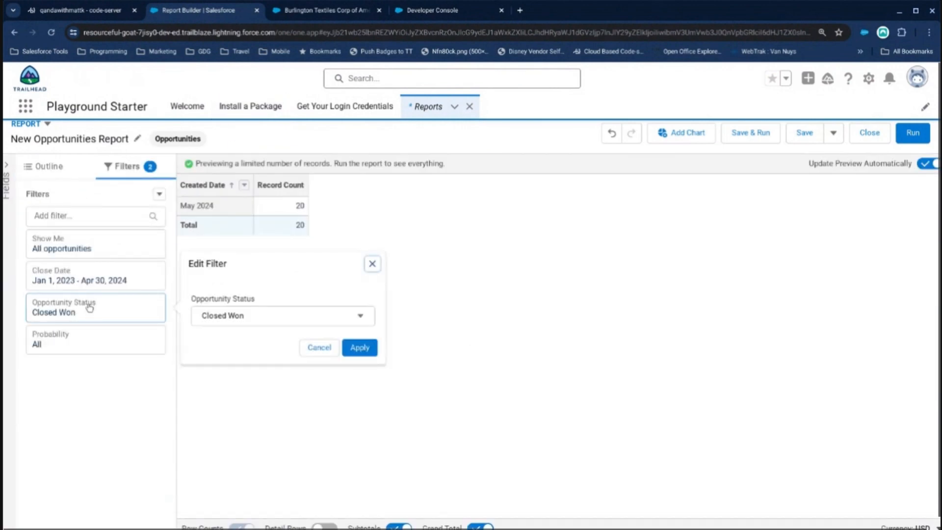
pyautogui.click(87, 280)
pyautogui.click(239, 220)
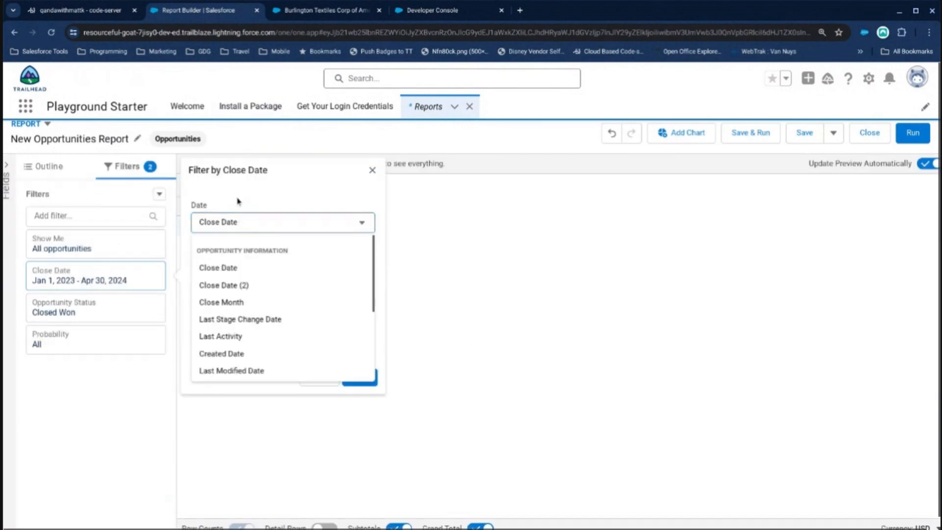
pyautogui.click(31, 165)
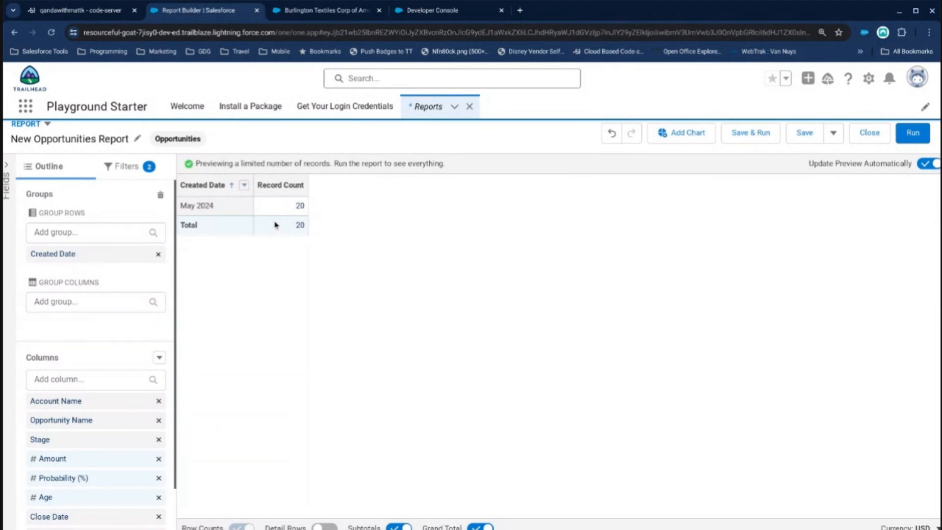
# Show the detail rows again and remove the Created Date row grouping.
pyautogui.click(244, 185)
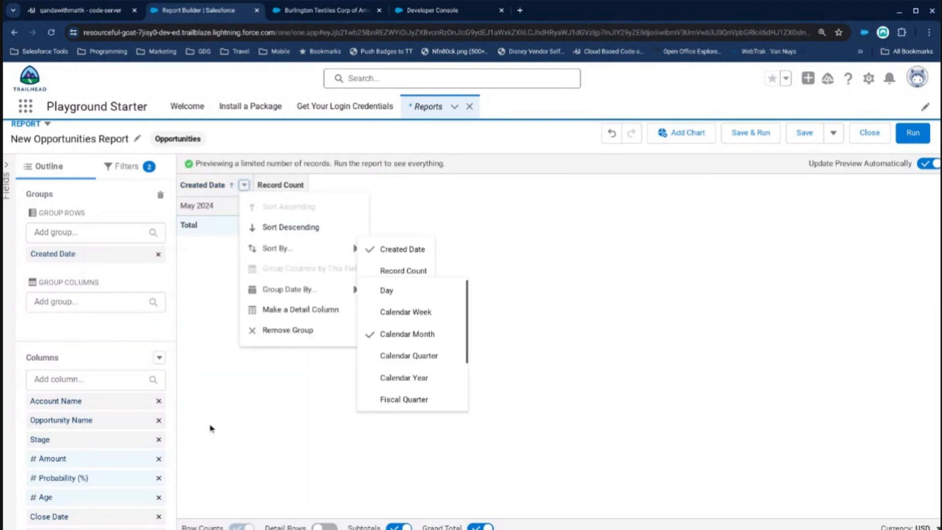
pyautogui.click(325, 525)
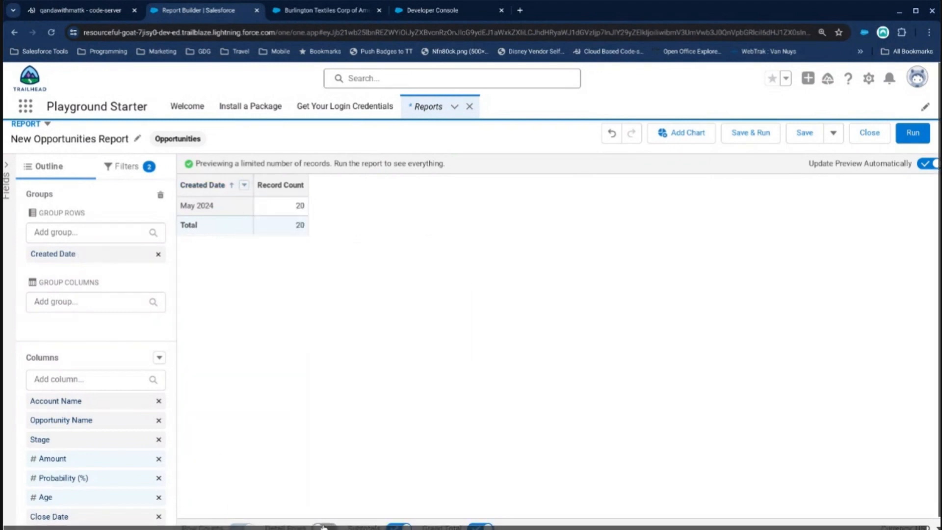
pyautogui.click(243, 185)
pyautogui.click(283, 328)
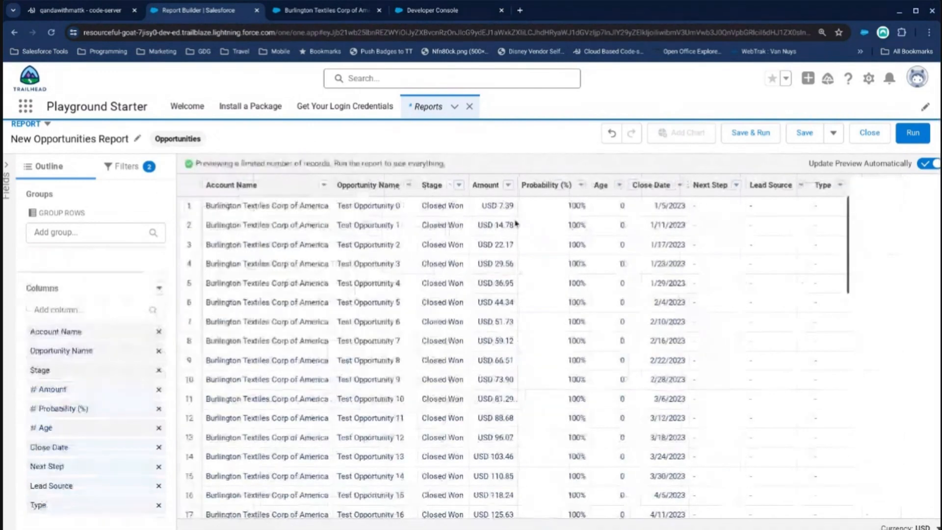
# Group the report rows by Close Date per calendar month.
pyautogui.click(679, 185)
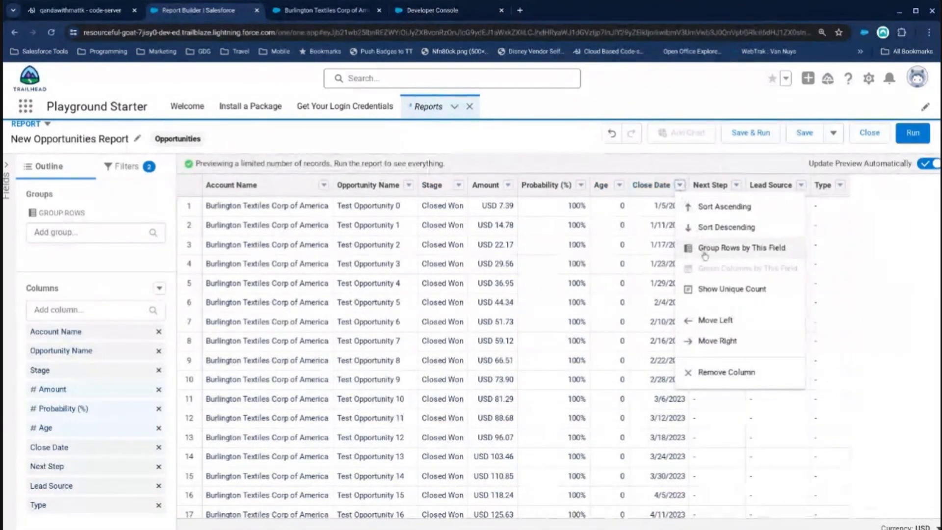
pyautogui.click(706, 250)
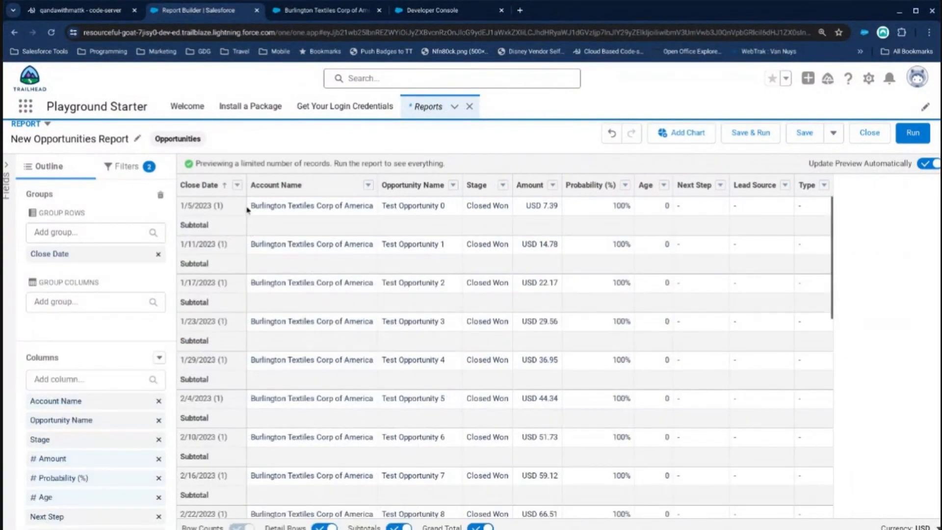
pyautogui.click(236, 185)
pyautogui.moveTo(303, 290)
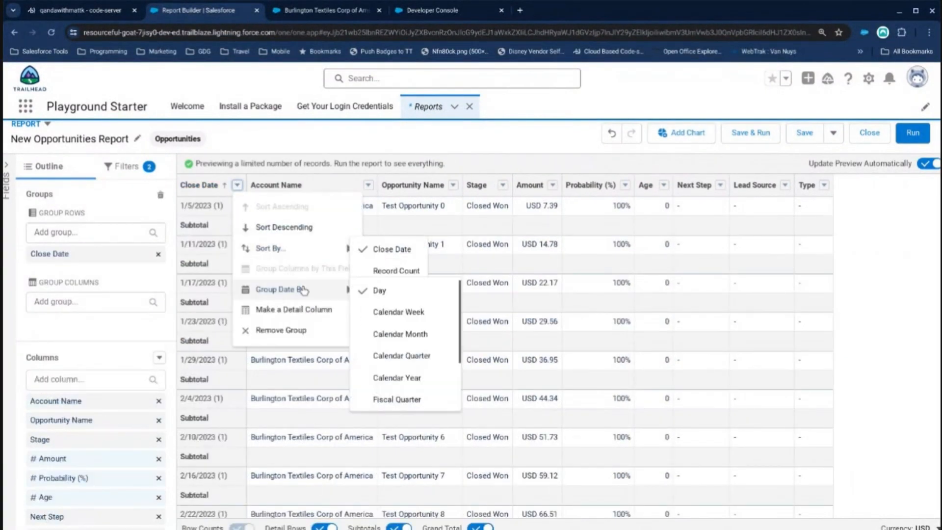
pyautogui.click(394, 332)
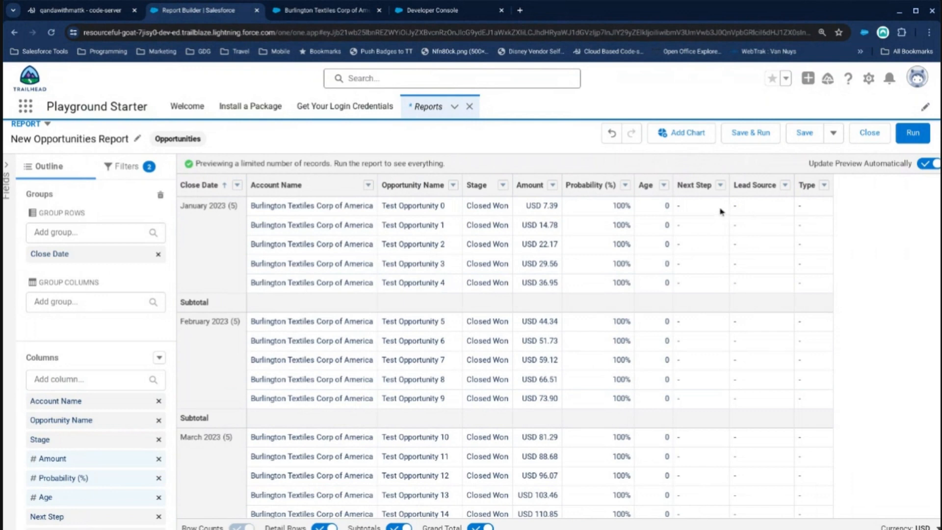
# Remove the Next Step, Lead Source, Type, Probability (%) and Age columns from the report.
pyautogui.click(719, 185)
pyautogui.click(744, 392)
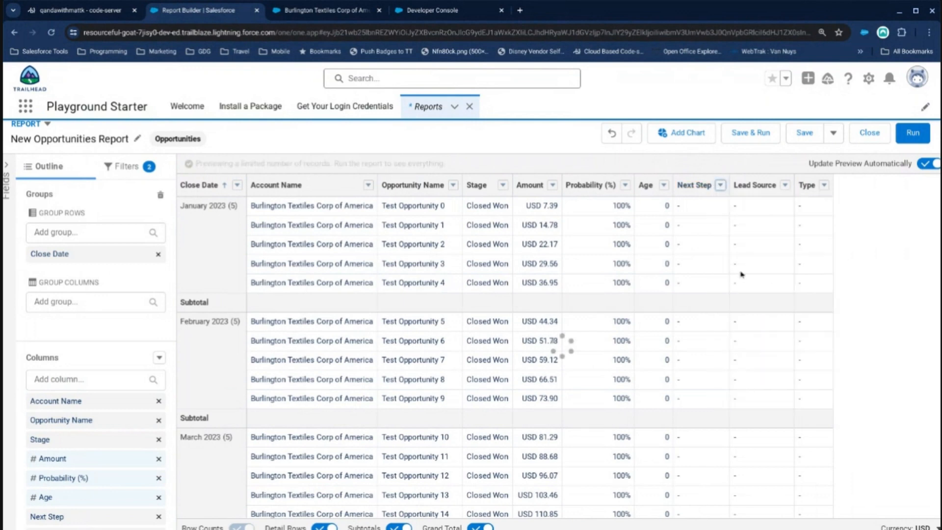
pyautogui.click(729, 184)
pyautogui.click(752, 366)
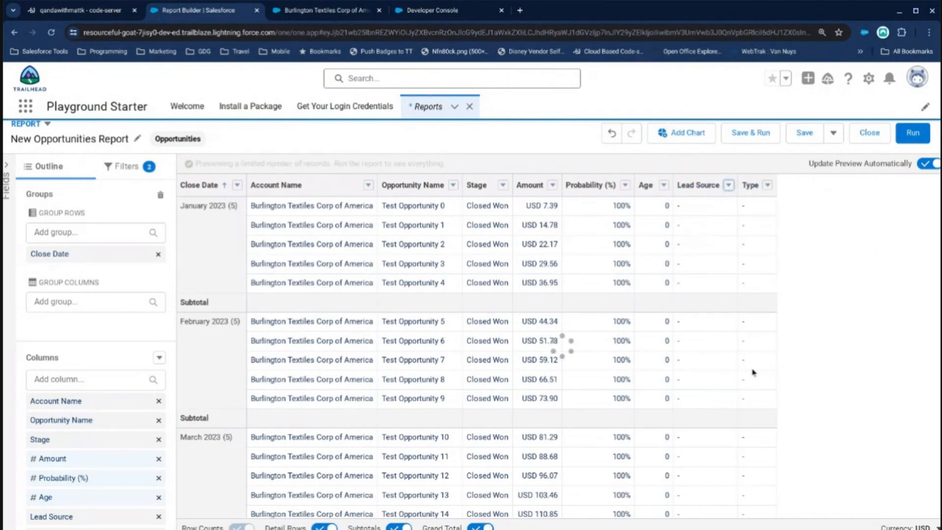
pyautogui.click(702, 185)
pyautogui.click(735, 390)
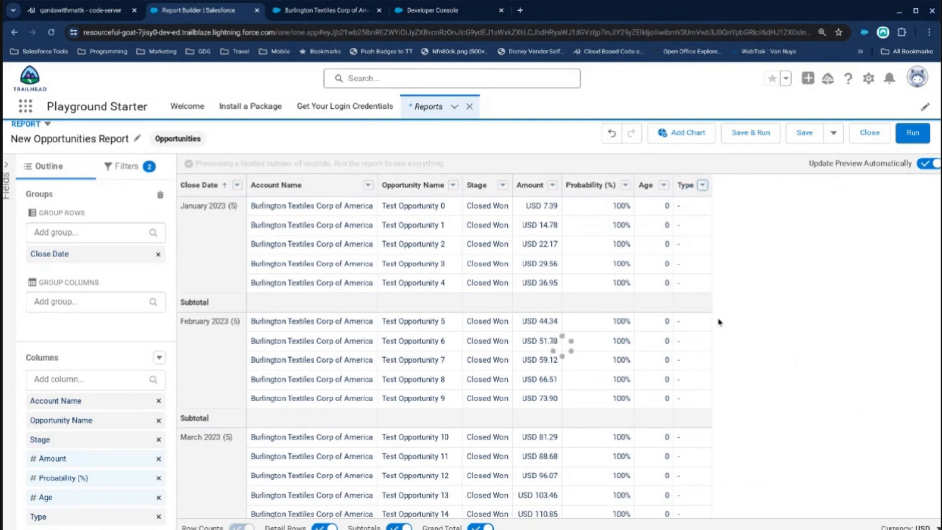
pyautogui.click(624, 185)
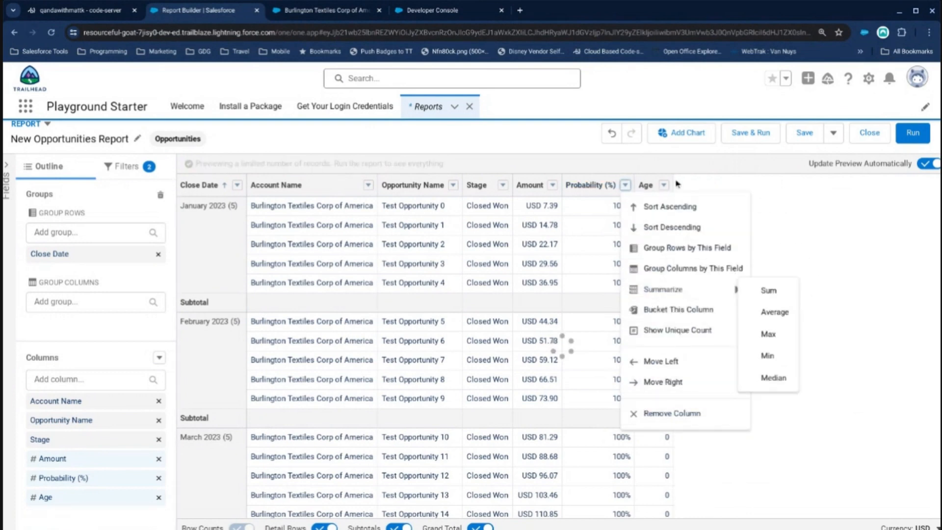
pyautogui.click(592, 185)
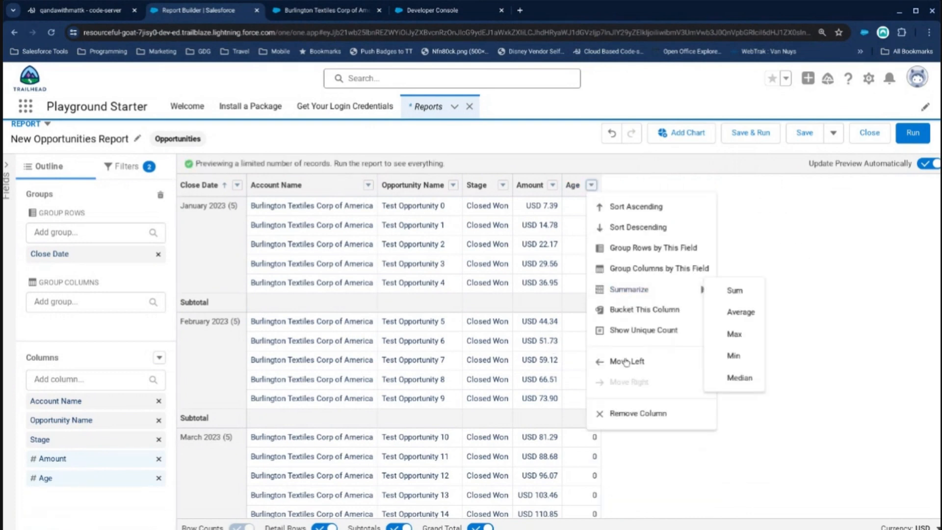
pyautogui.click(619, 416)
# Summarize the report's Amount column by Sum.
pyautogui.click(552, 185)
pyautogui.moveTo(574, 290)
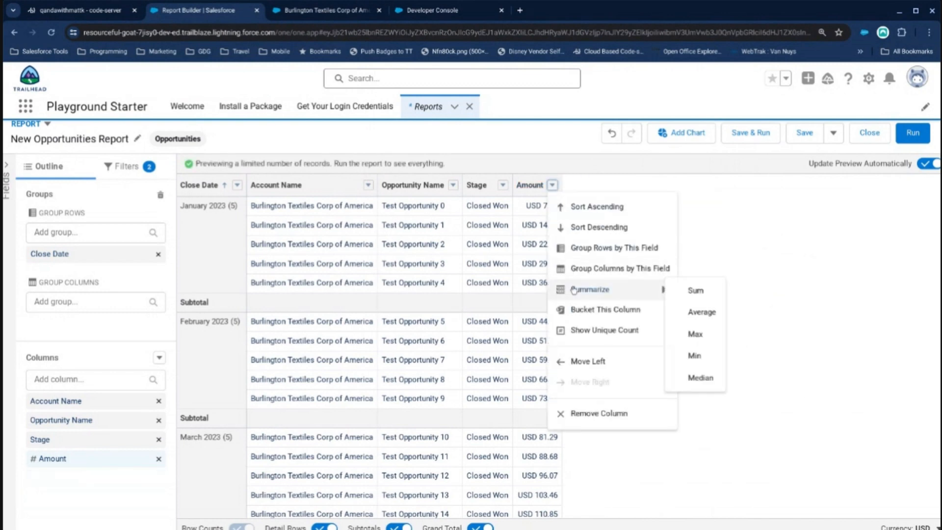
pyautogui.click(691, 290)
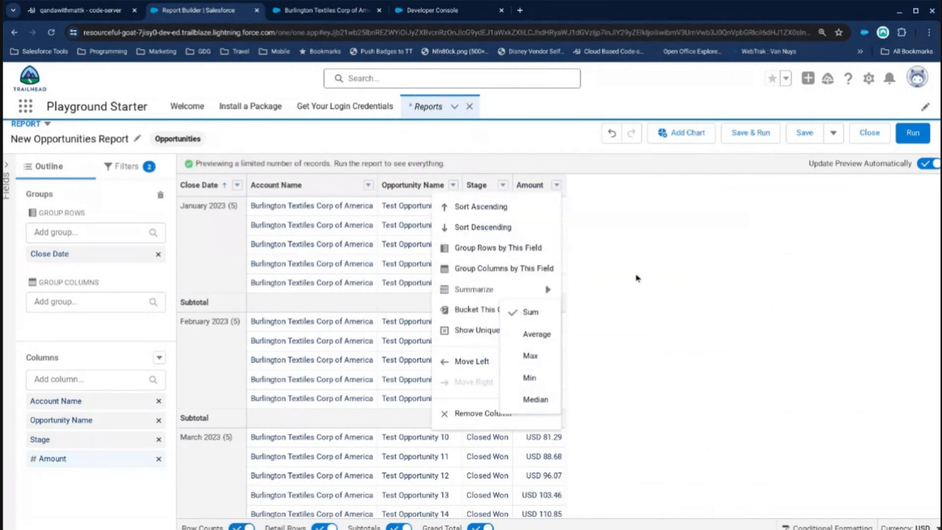
pyautogui.click(607, 297)
# Run the report and hide its detail rows so only the monthly summary is listed.
pyautogui.click(912, 132)
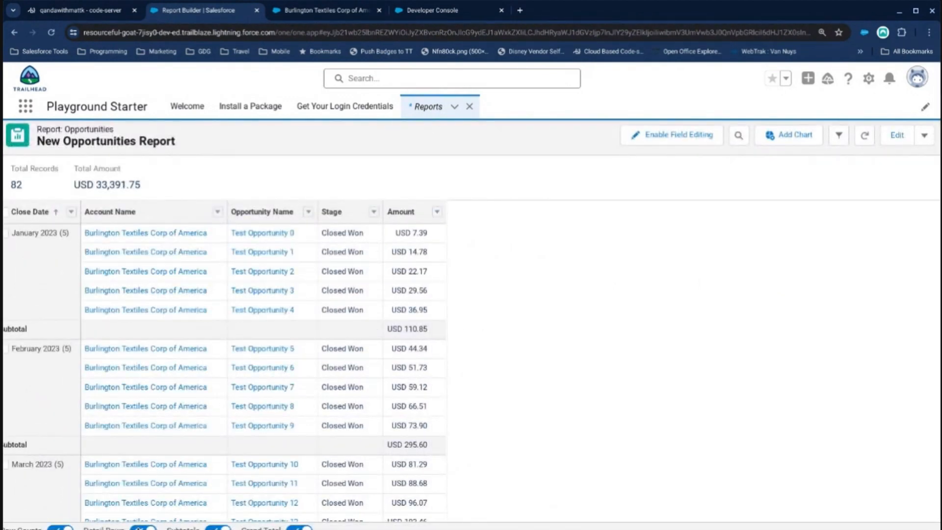
pyautogui.click(143, 528)
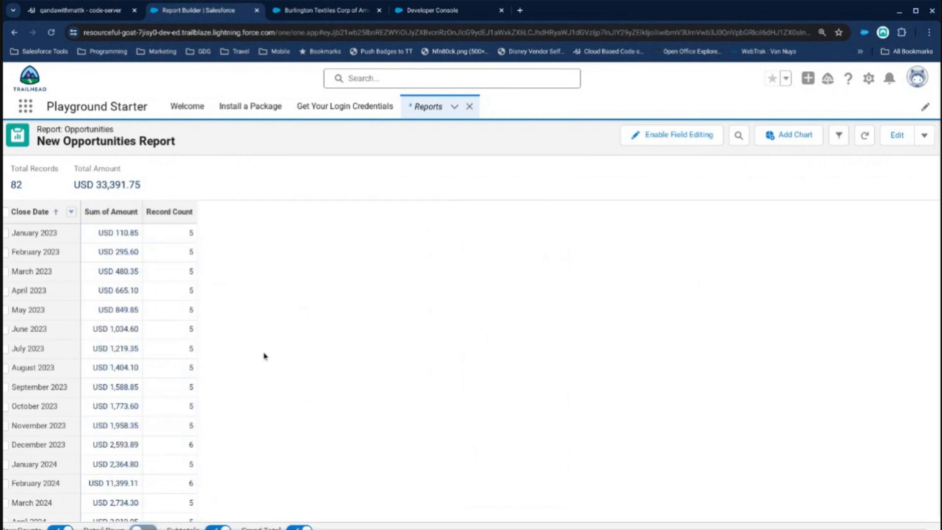
pyautogui.scroll(-1, 233, 314)
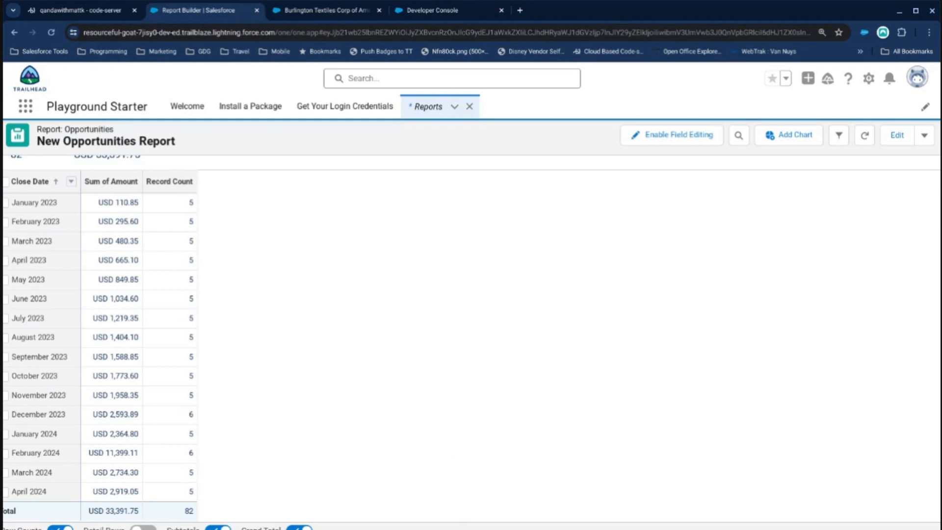
# Add a chart to the report and display it as a column chart.
pyautogui.click(816, 141)
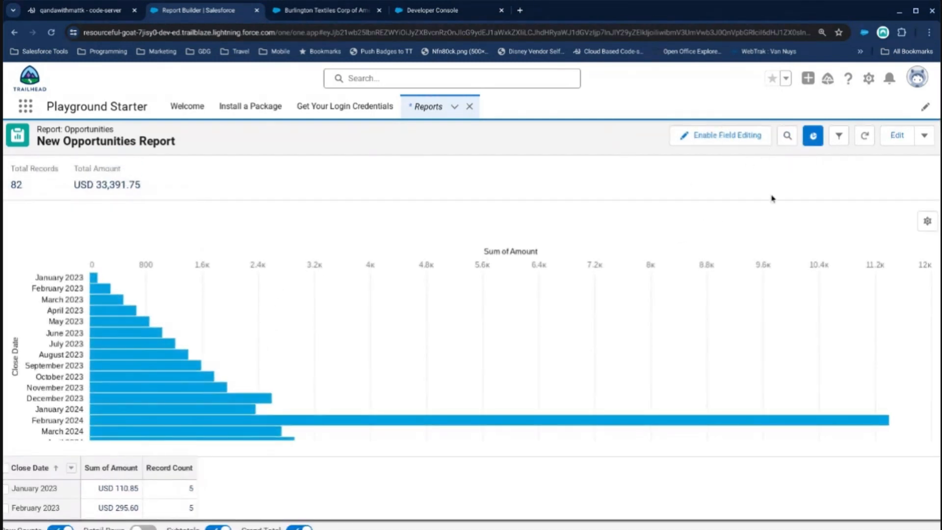
pyautogui.click(923, 223)
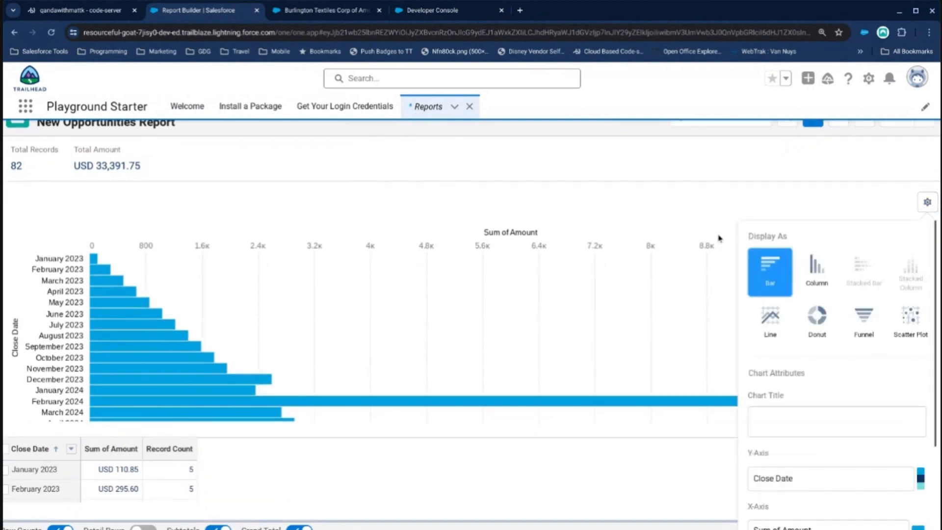
pyautogui.click(826, 279)
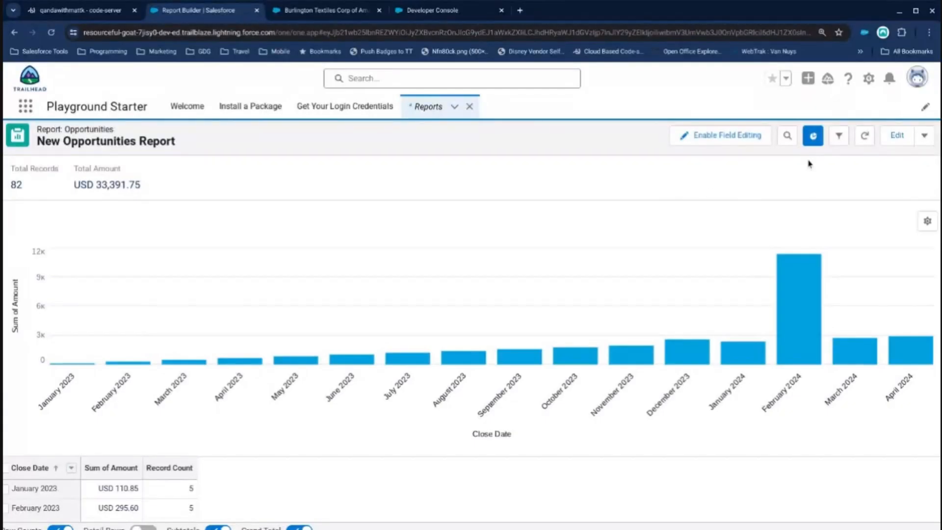
# Save the report as "Opportunities YTD with Previous Period" in the Private Reports folder.
pyautogui.click(924, 135)
pyautogui.click(882, 165)
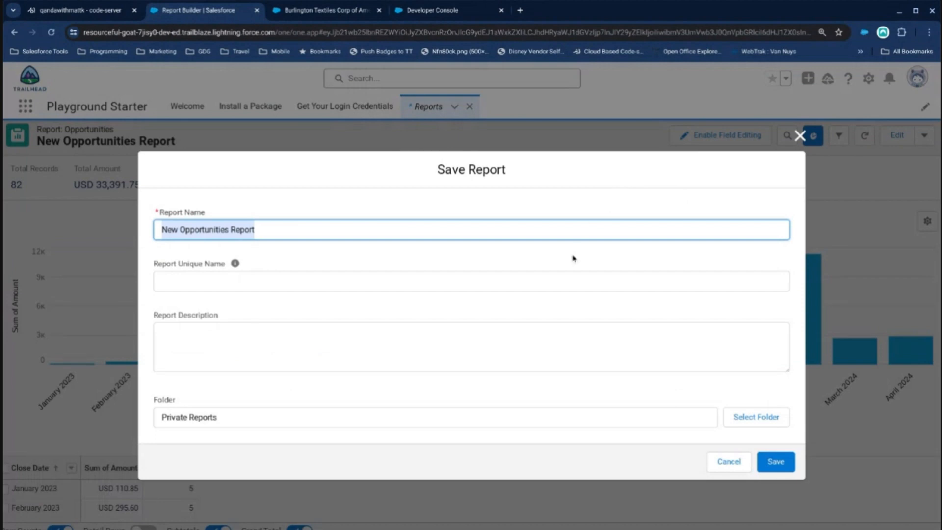
pyautogui.write('Opp')
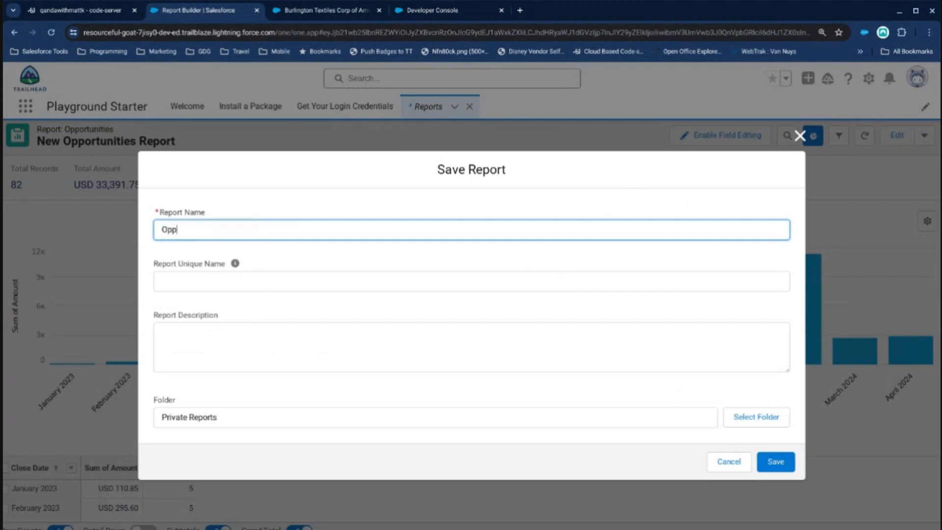
pyautogui.write('ortunity')
pyautogui.write('es YTD with Previous P')
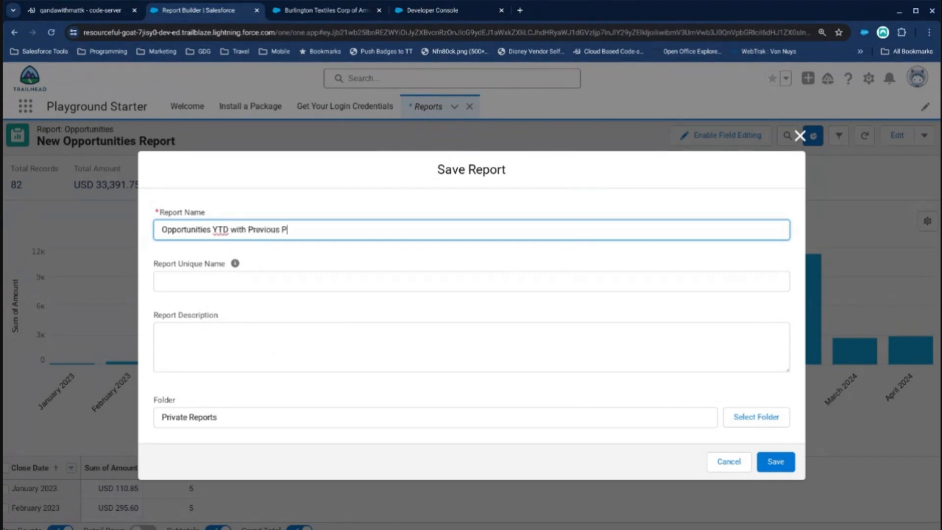
pyautogui.write('eriod')
pyautogui.click(786, 463)
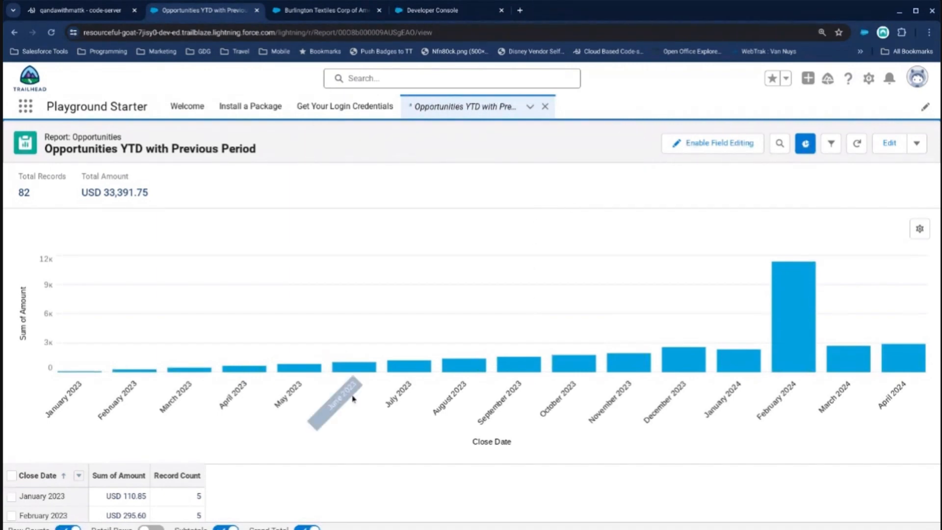
# Review the saved report's chart and monthly table, reopen it for editing and add a filter on Close Month.
pyautogui.scroll(-5, 353, 417)
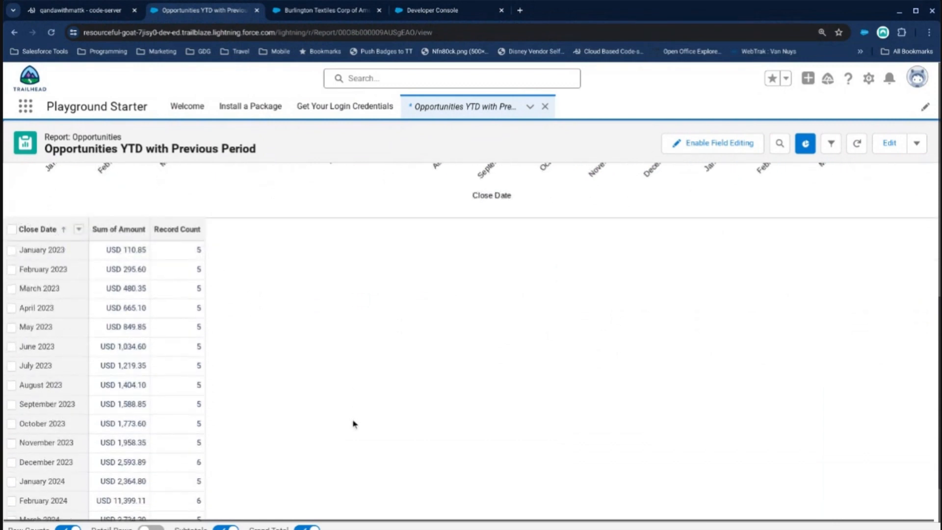
pyautogui.scroll(-3, 355, 423)
pyautogui.scroll(8, 354, 423)
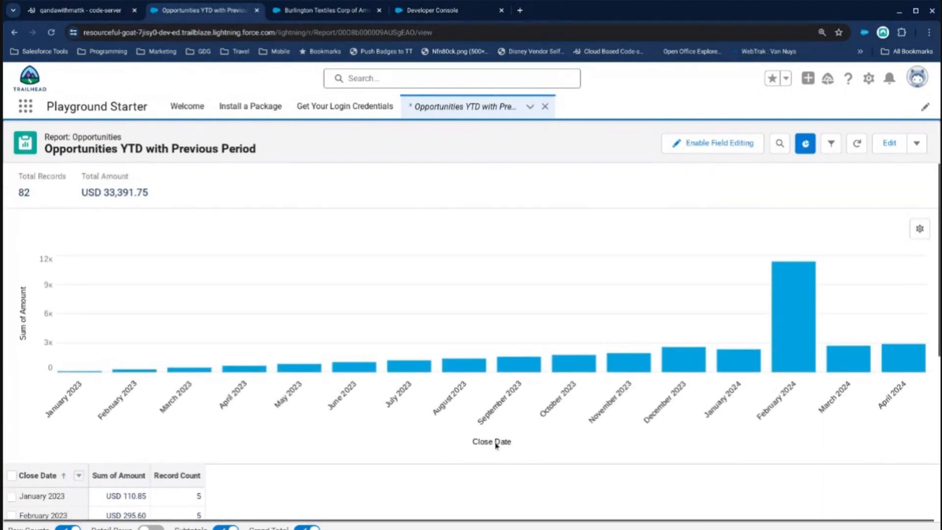
pyautogui.scroll(-6, 544, 448)
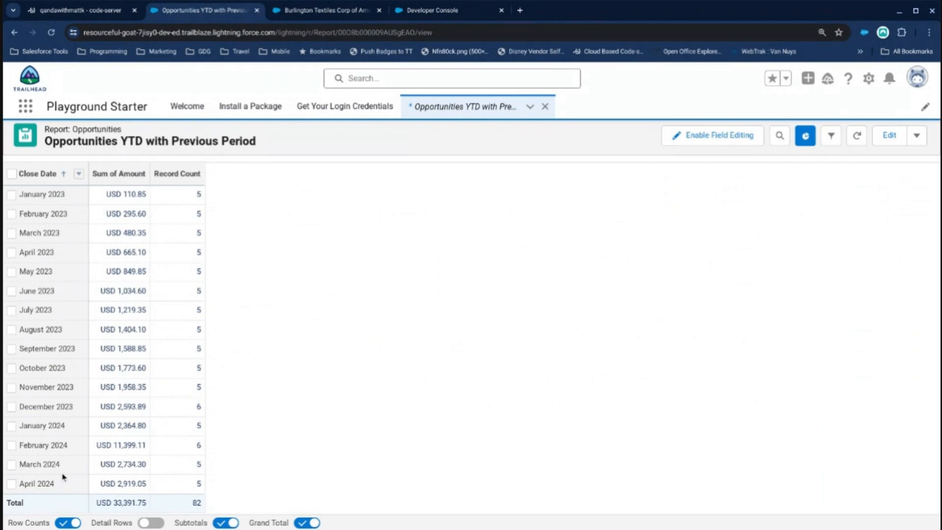
pyautogui.scroll(6, 63, 477)
pyautogui.click(888, 135)
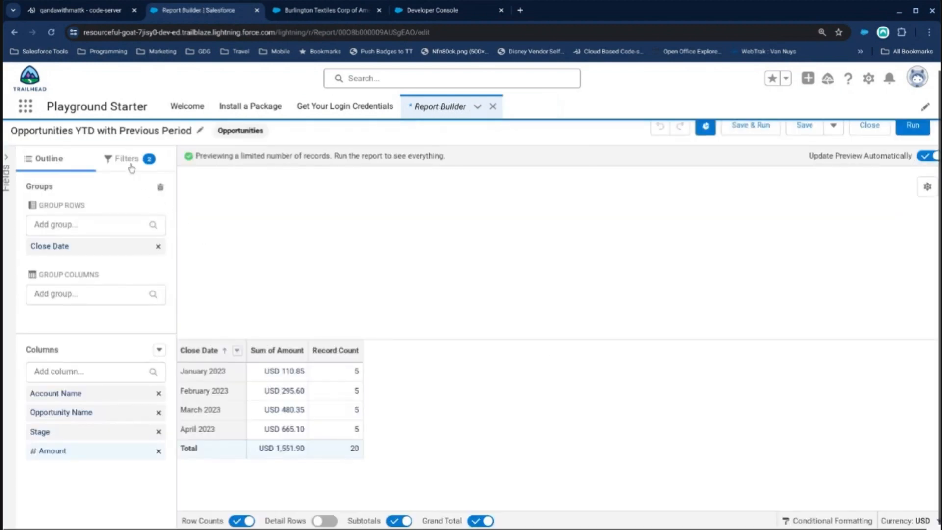
pyautogui.click(127, 163)
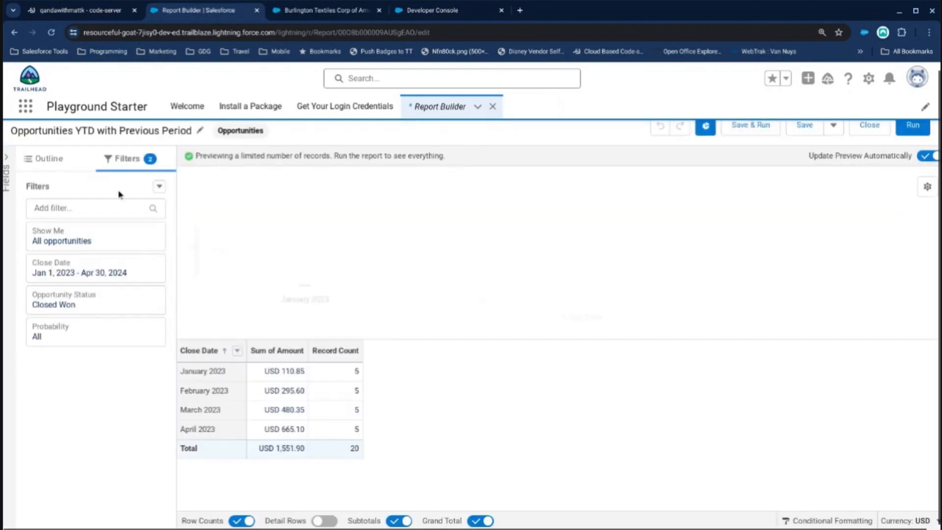
pyautogui.click(84, 213)
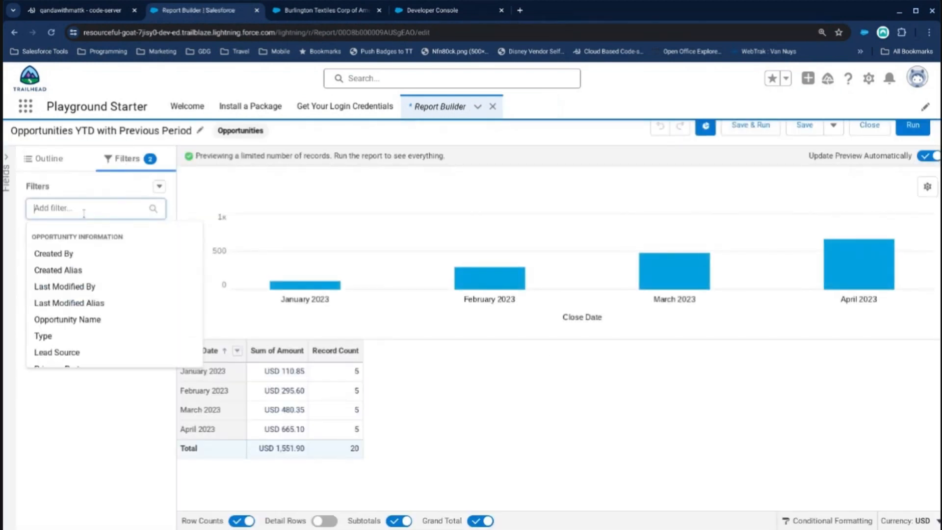
pyautogui.write('Month')
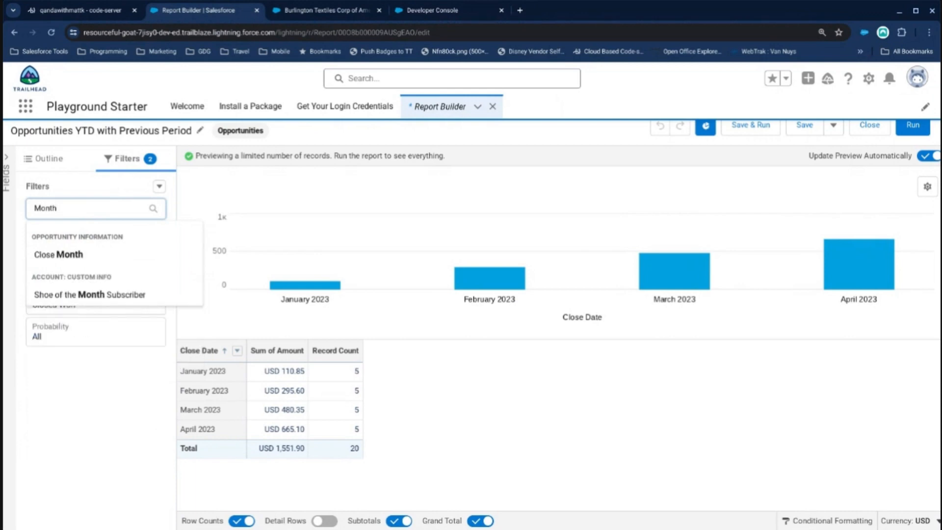
pyautogui.click(91, 255)
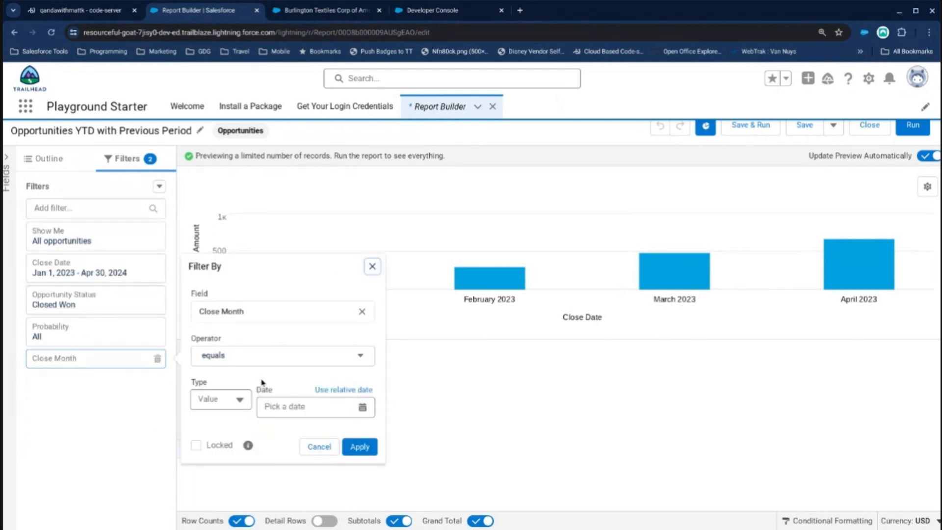
# Try to apply January as the date value of the Close Month equals filter.
pyautogui.click(286, 407)
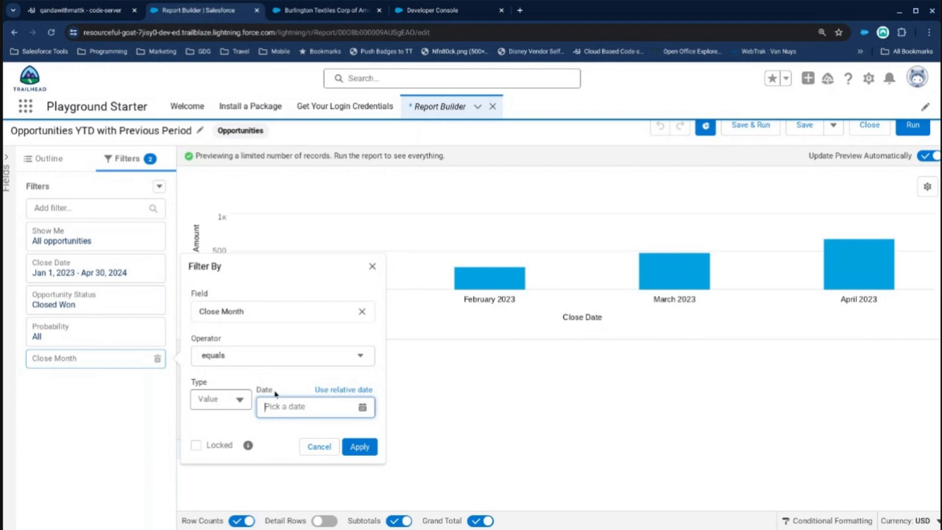
pyautogui.write('January')
pyautogui.click(367, 448)
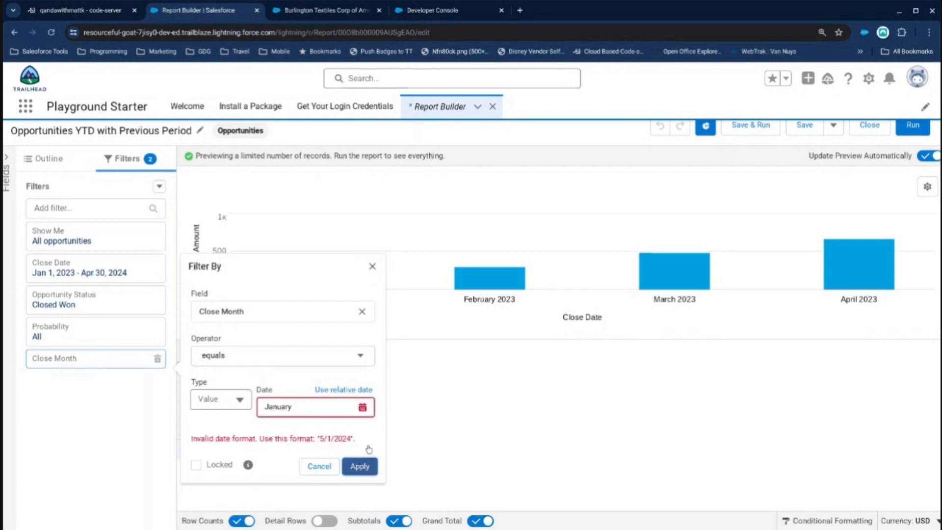
pyautogui.click(240, 399)
pyautogui.click(227, 424)
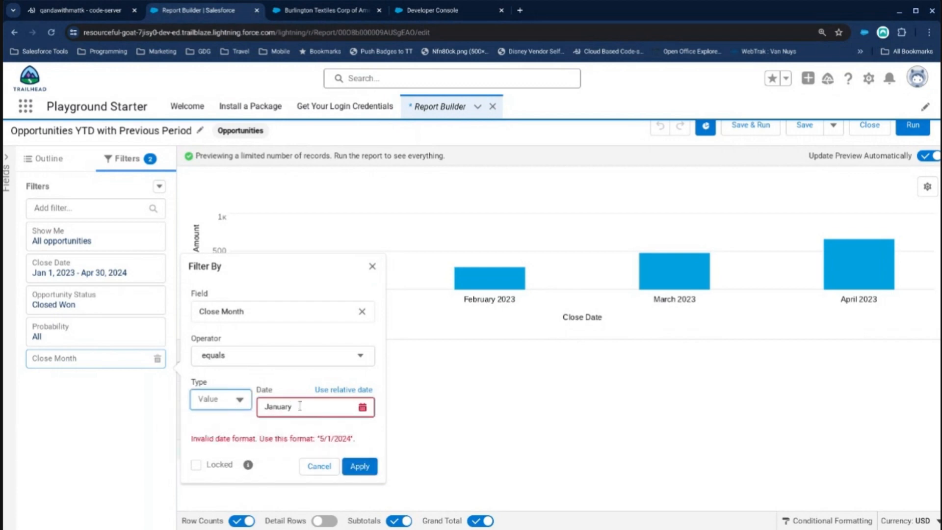
# Set the Close Month filter to equal 1/1/2024 and 1/1/2023 and apply it.
pyautogui.moveTo(293, 407); pyautogui.dragTo(248, 403)
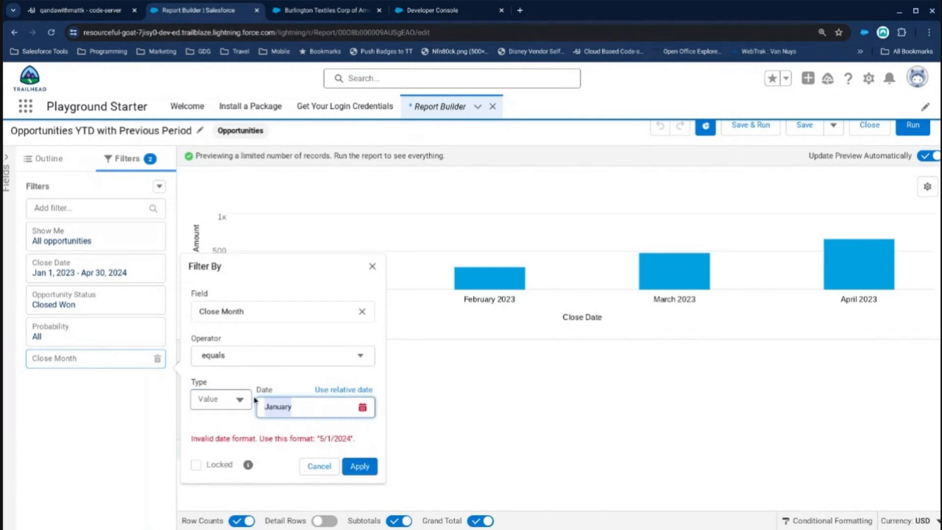
pyautogui.write('1/1/2024,1/1/2023')
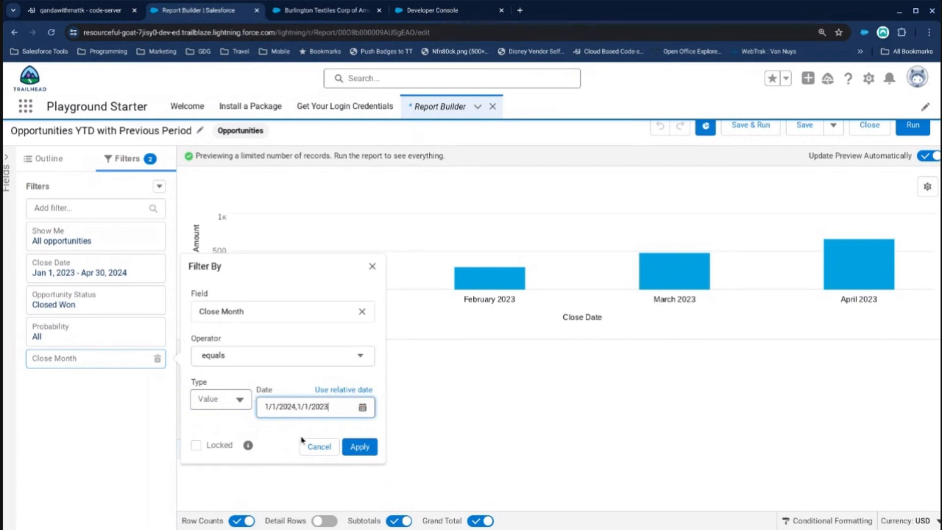
pyautogui.click(359, 446)
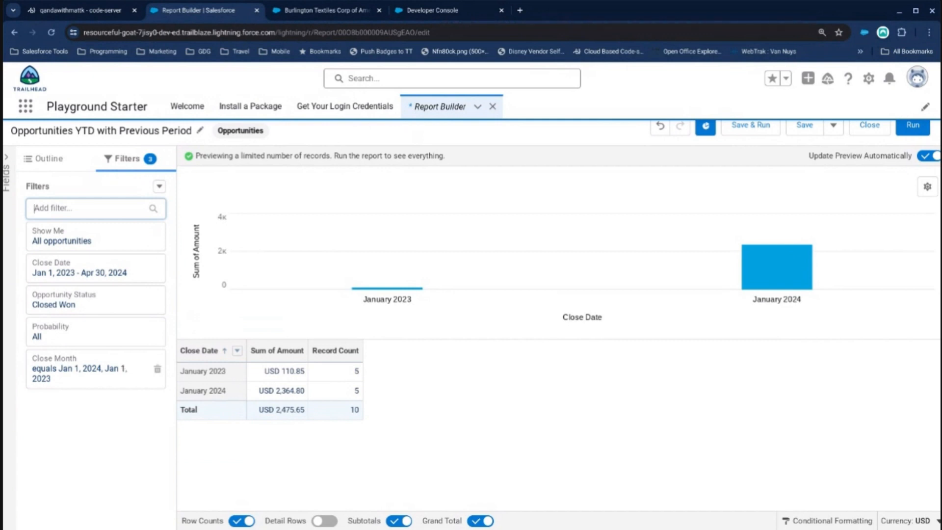
# Change the Close Month filter's dates to 2/1/2024, 2/1/2023, 3/1/2024 and 3/1/2023 and apply it.
pyautogui.click(124, 370)
pyautogui.click(265, 417)
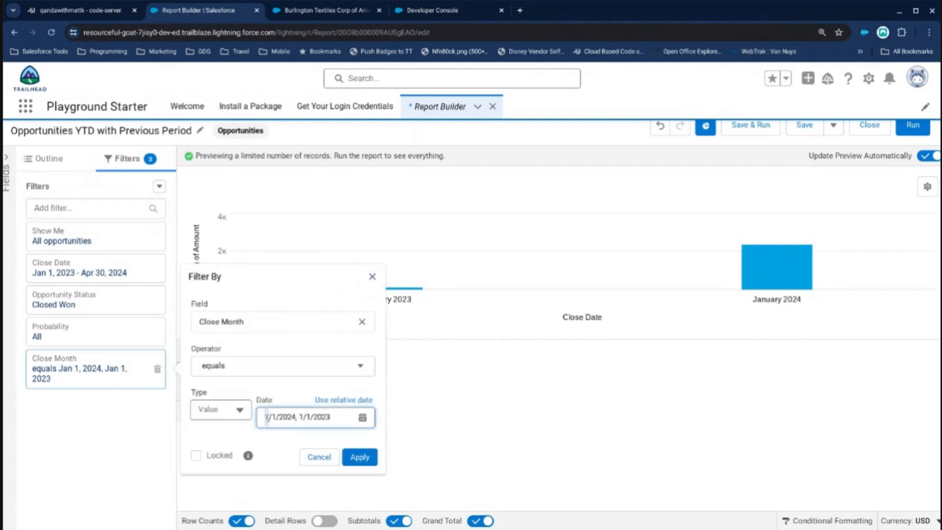
pyautogui.write('2')
pyautogui.write('2/1/2024, 2/1/2023')
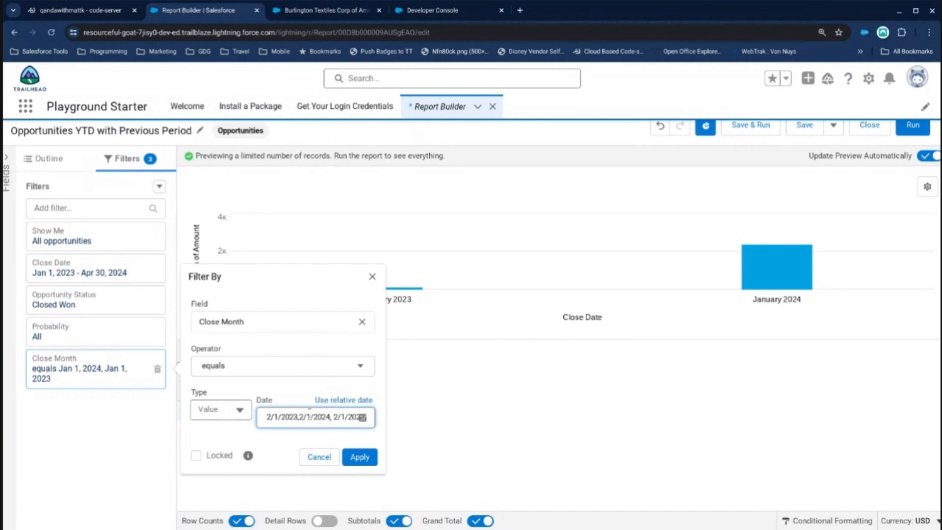
pyautogui.write('4')
pyautogui.press('BackSpace')
pyautogui.write('3')
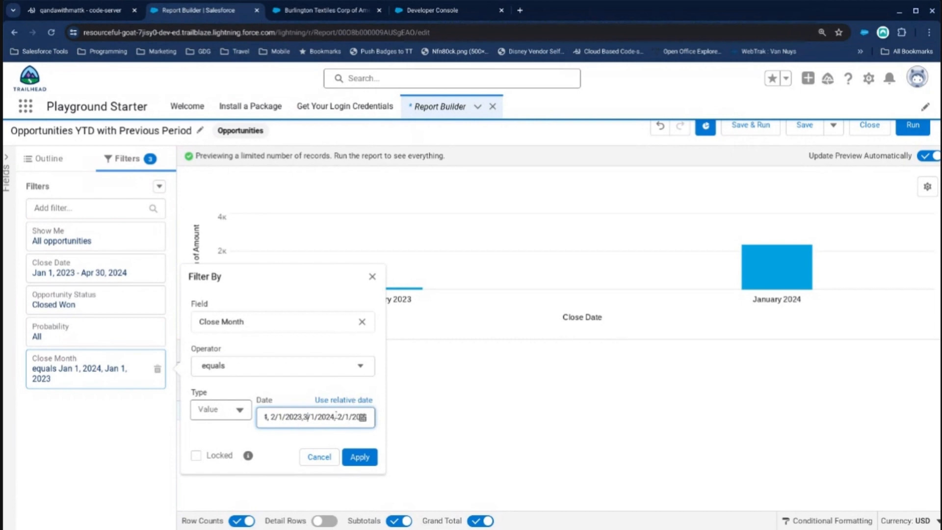
pyautogui.write('3')
pyautogui.click(360, 456)
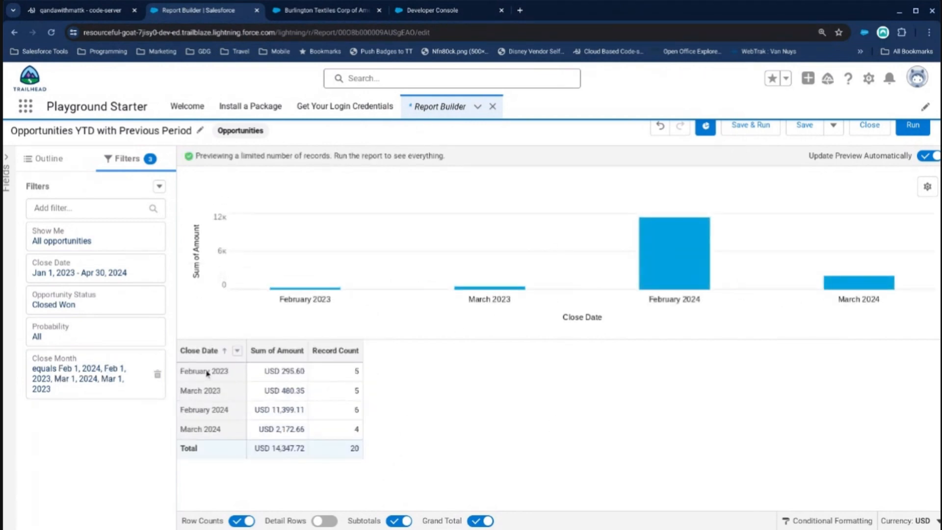
# Group the report's Close Date rows by calendar year and run the full report.
pyautogui.click(237, 351)
pyautogui.moveTo(319, 453)
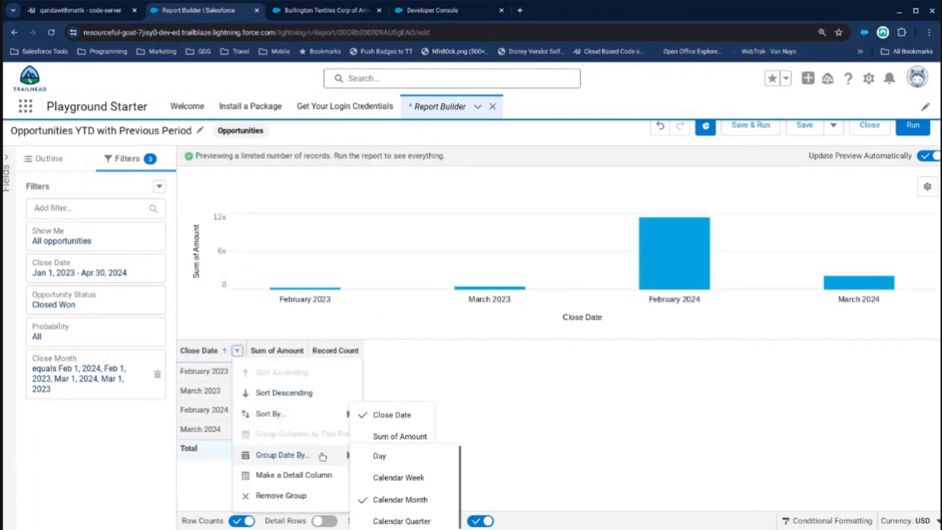
pyautogui.scroll(-1, 401, 493)
pyautogui.click(407, 488)
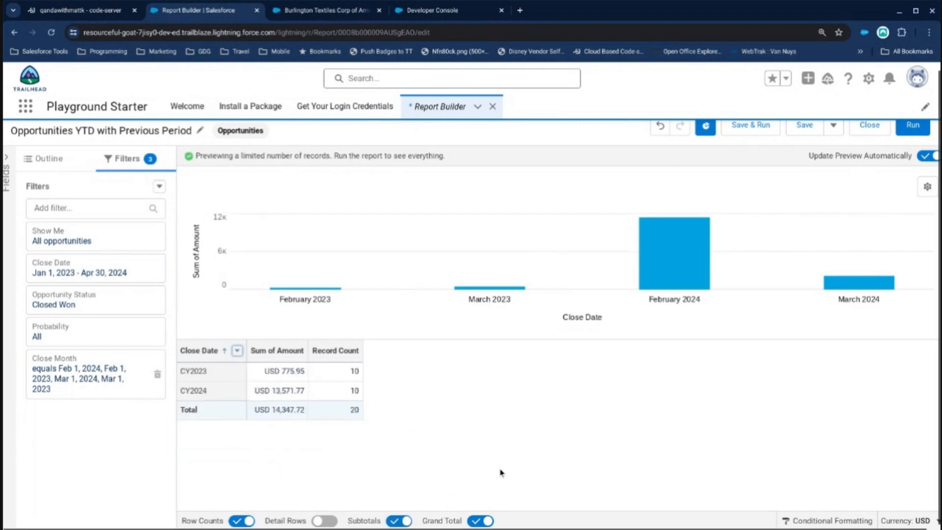
pyautogui.click(907, 126)
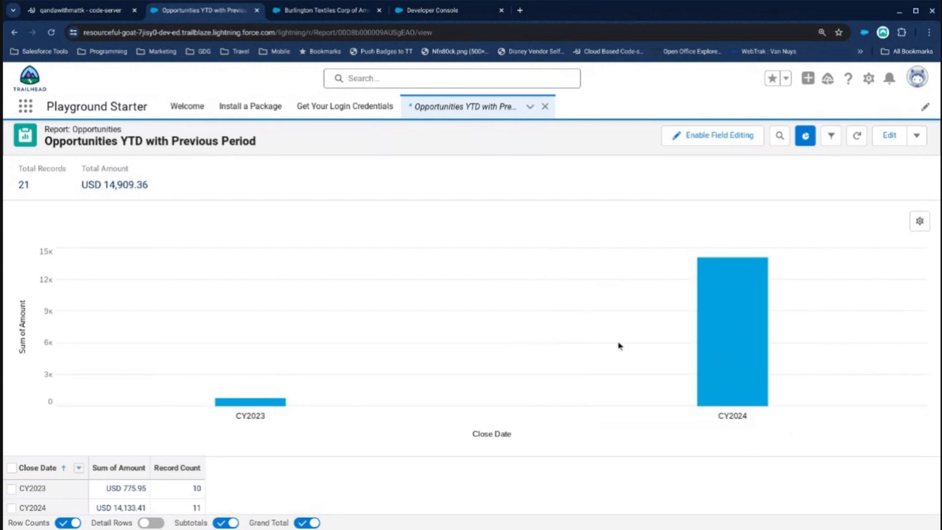
# Reopen the report for editing, remove the Close Month filter and save the report.
pyautogui.click(889, 135)
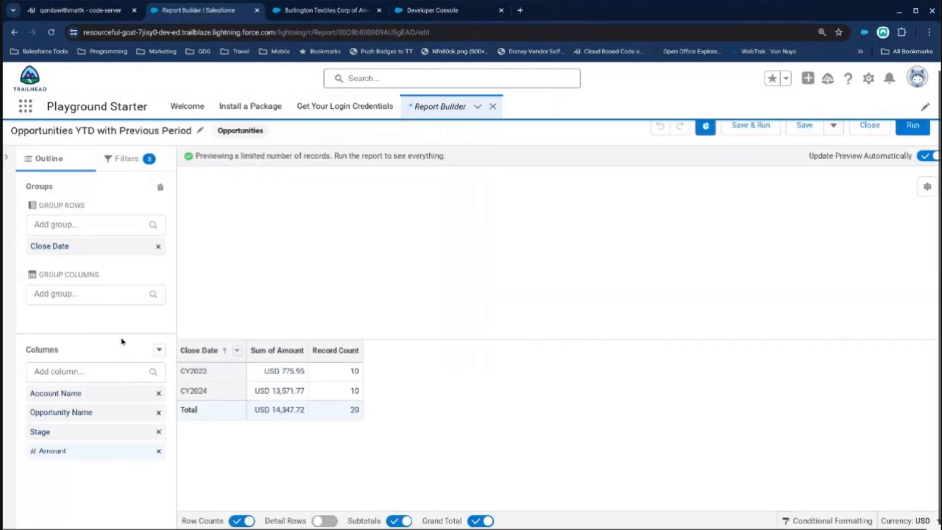
pyautogui.click(124, 159)
pyautogui.click(153, 371)
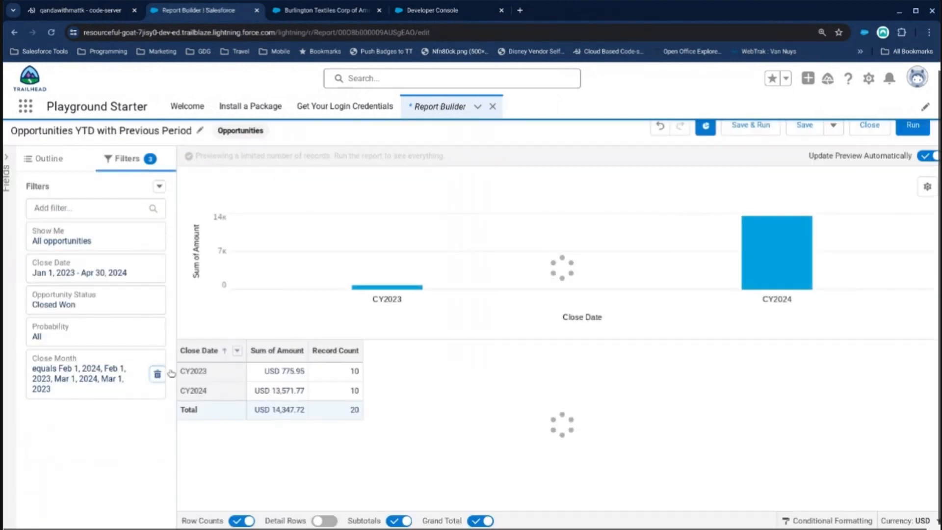
pyautogui.click(804, 125)
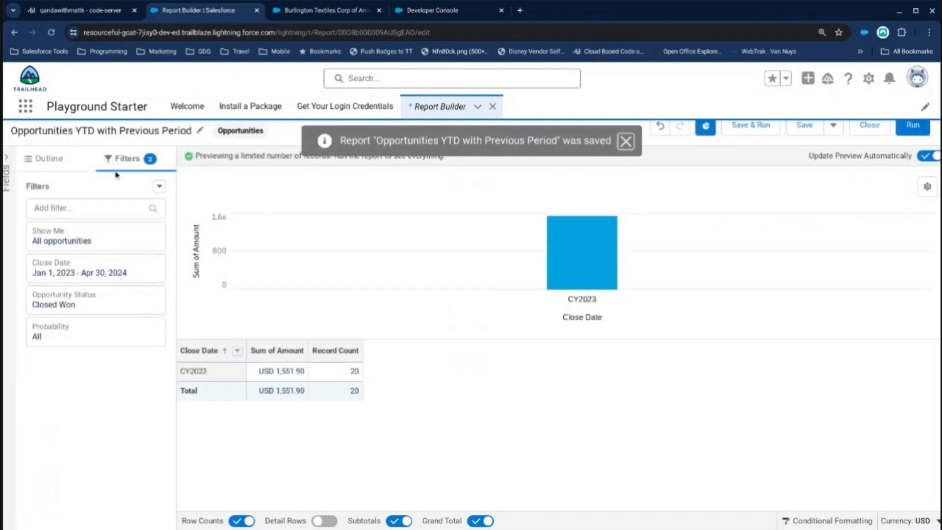
pyautogui.click(115, 133)
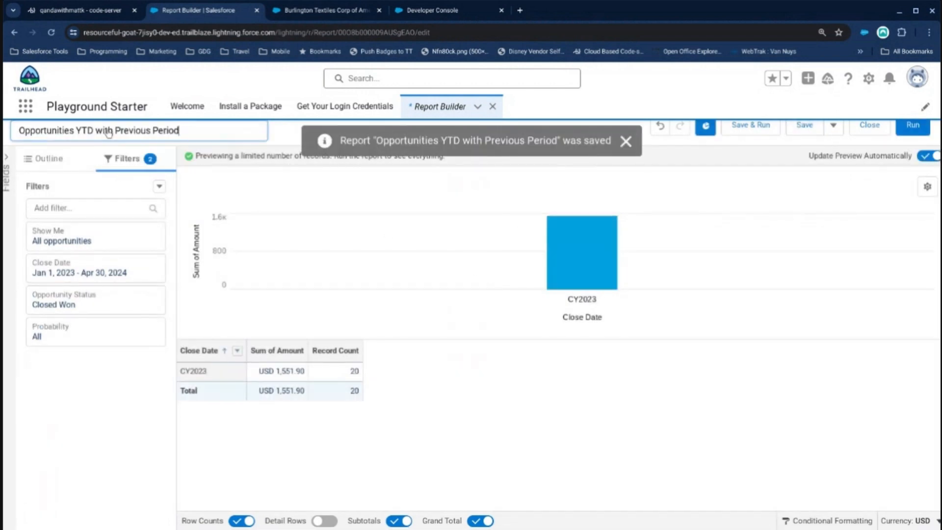
pyautogui.click(107, 454)
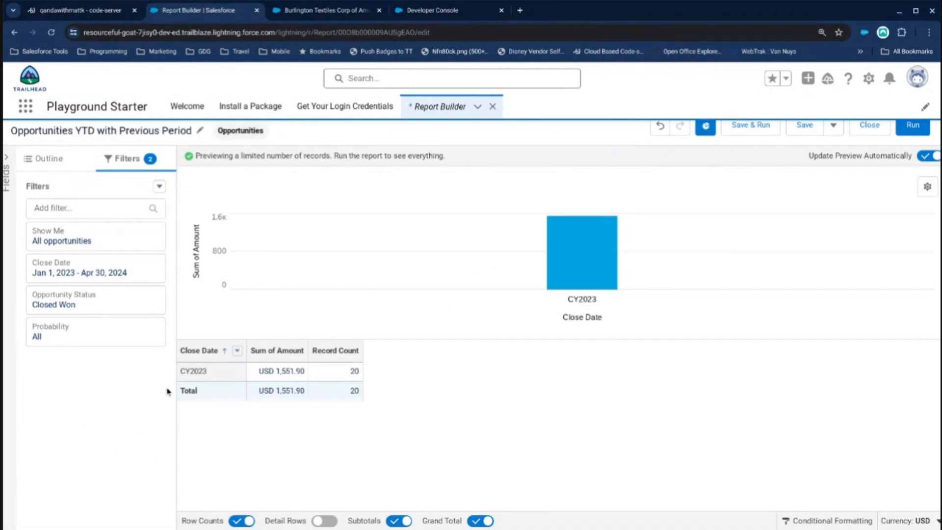
pyautogui.scroll(1, 242, 222)
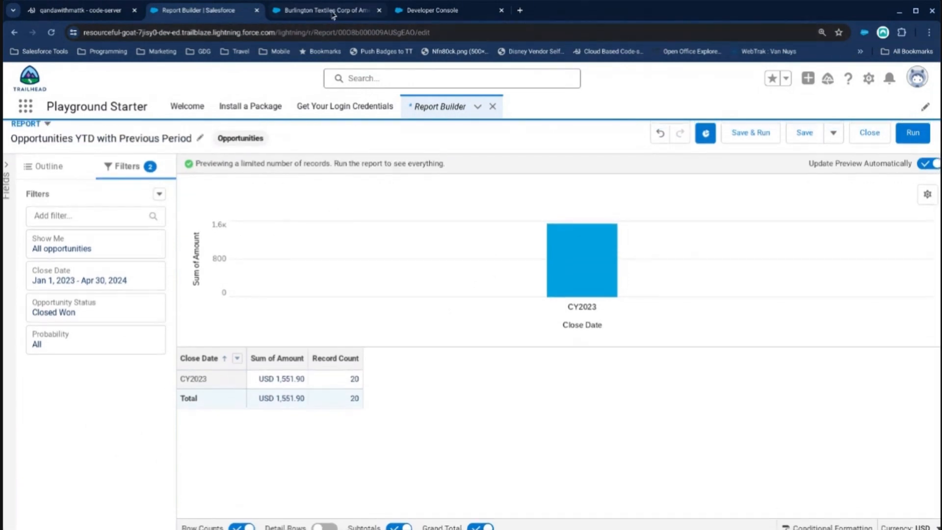
# Open Setup from the Burlington Textiles account page and display the Opportunity object's fields and relationships in Object Manager.
pyautogui.click(333, 15)
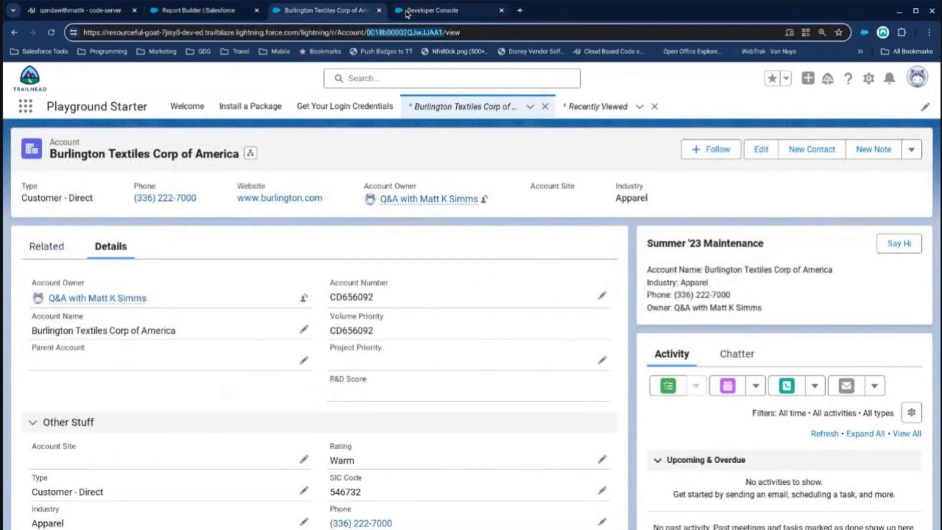
pyautogui.click(868, 78)
pyautogui.click(814, 113)
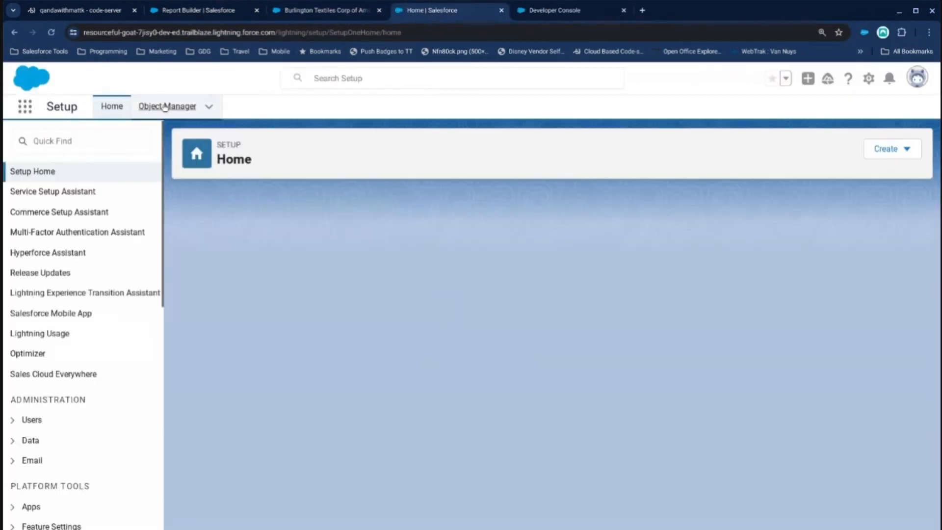
pyautogui.click(165, 107)
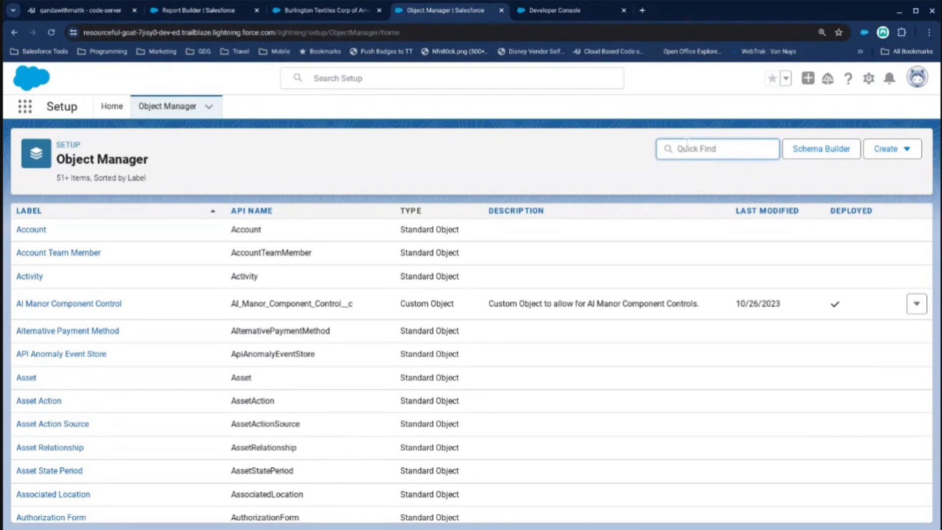
pyautogui.write('opp')
pyautogui.click(34, 231)
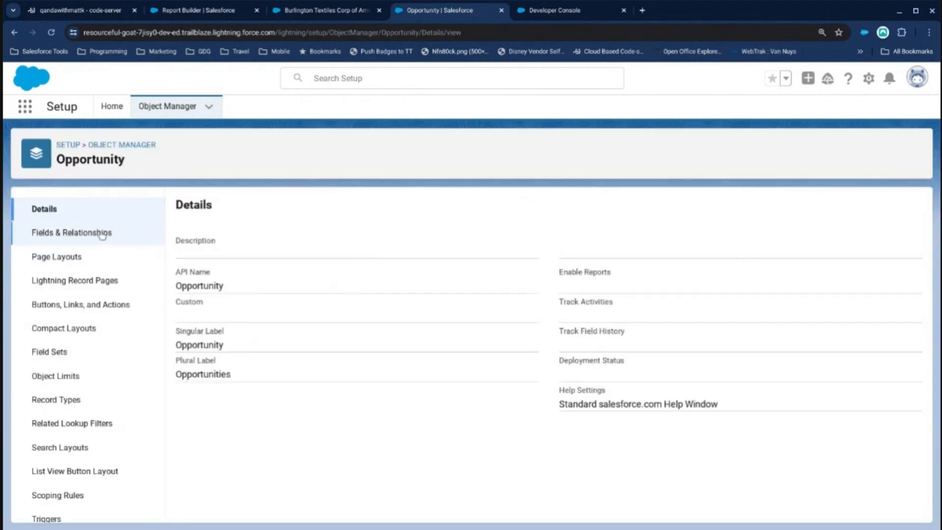
pyautogui.click(101, 234)
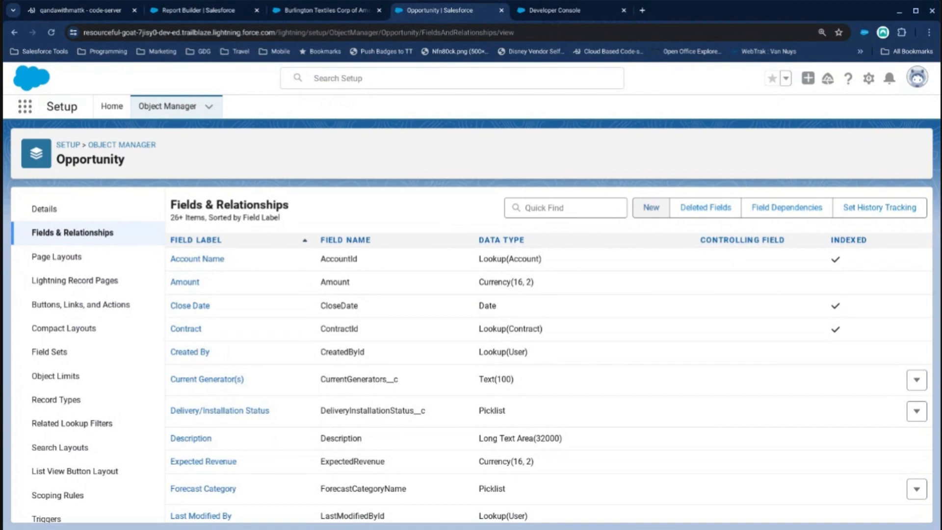
# Start a new Opportunity formula field labelled Close Month Name with a Text return type and continue to the formula editor.
pyautogui.click(651, 207)
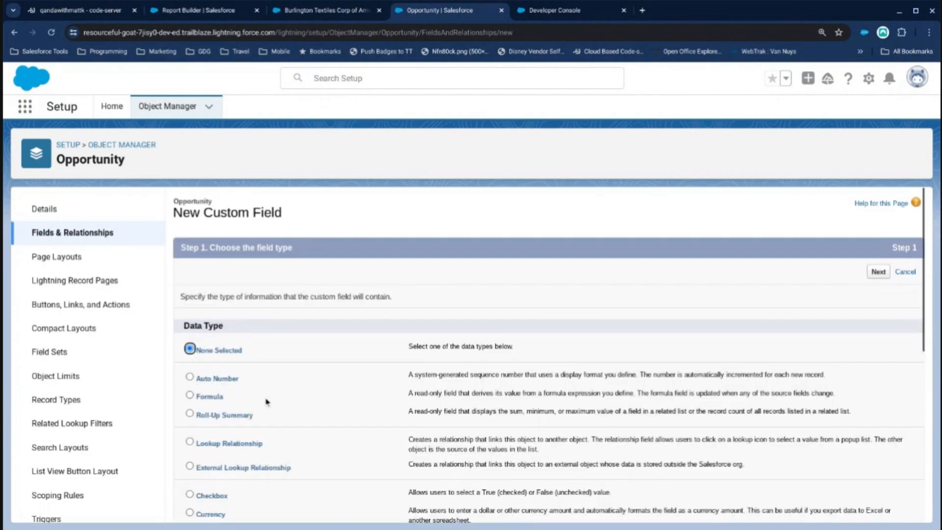
pyautogui.click(208, 396)
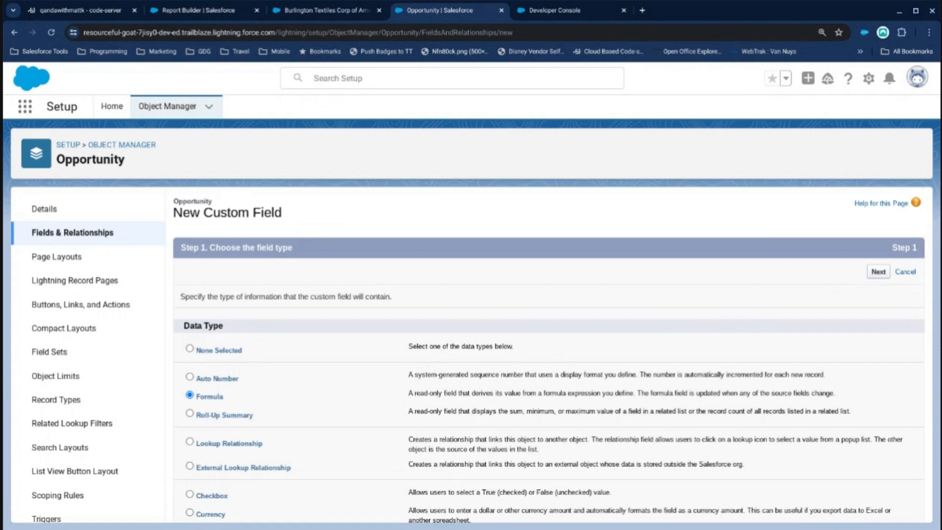
pyautogui.click(878, 271)
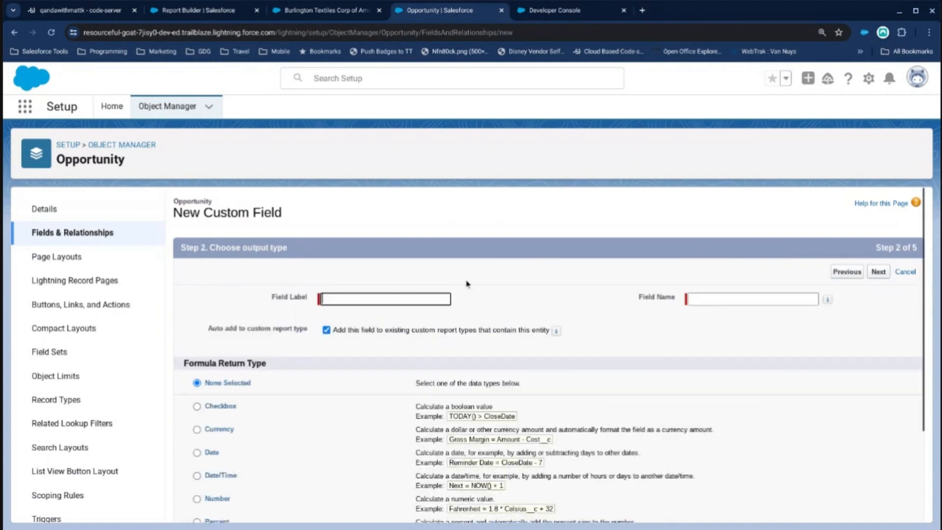
pyautogui.write('Close')
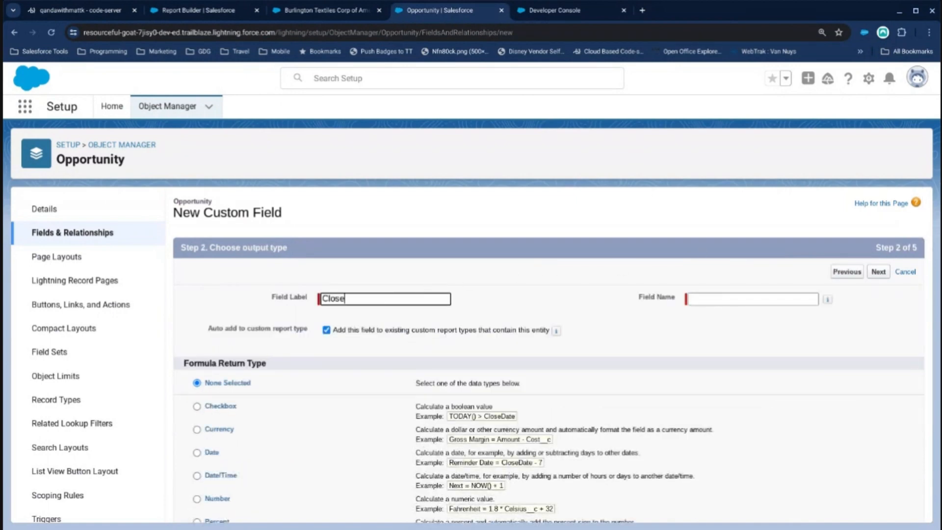
pyautogui.write(' Month Nazme')
pyautogui.press('Tab')
pyautogui.scroll(-3, 226, 447)
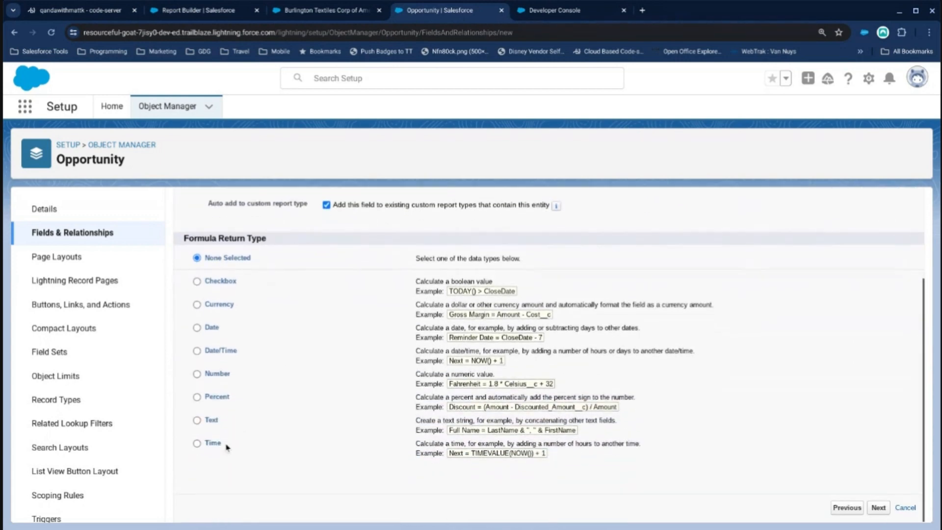
pyautogui.click(195, 420)
pyautogui.click(878, 507)
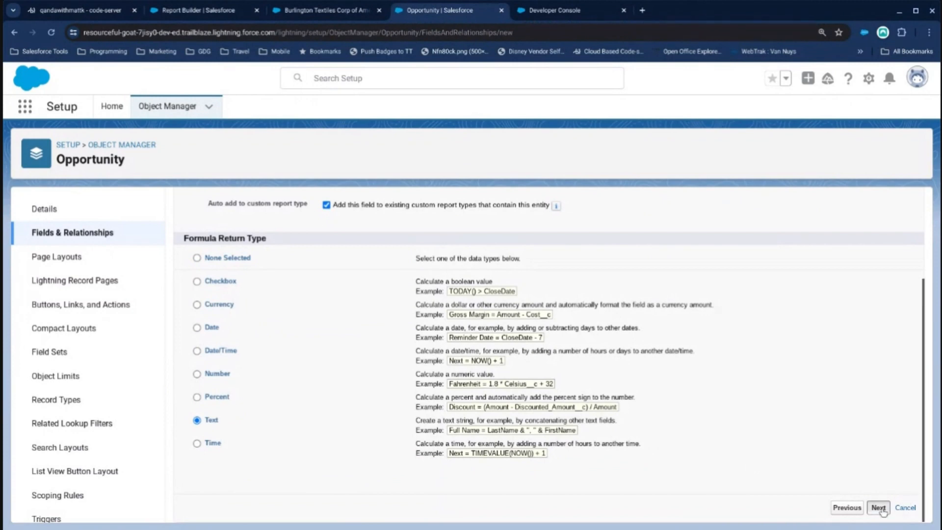
# Find the MONTH function in the function list and insert it into the empty formula.
pyautogui.scroll(-2, 240, 354)
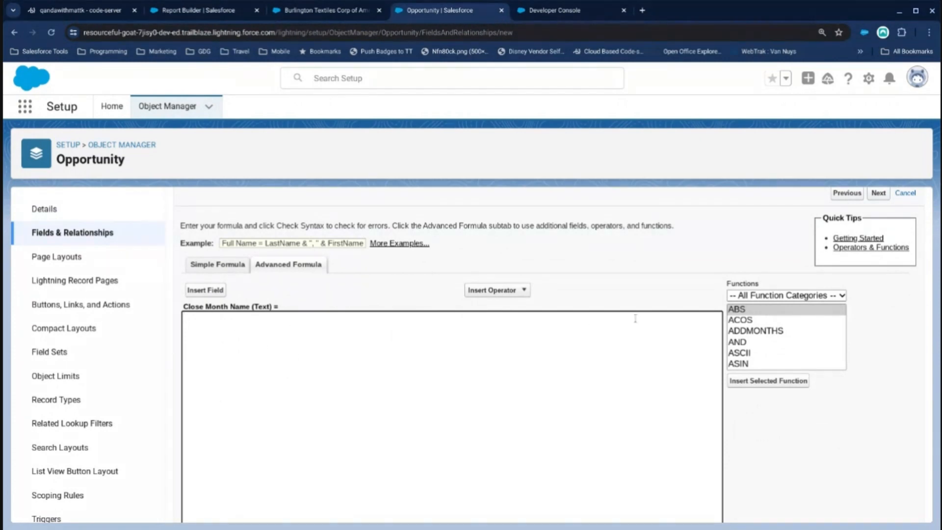
pyautogui.click(786, 342)
pyautogui.press('i')
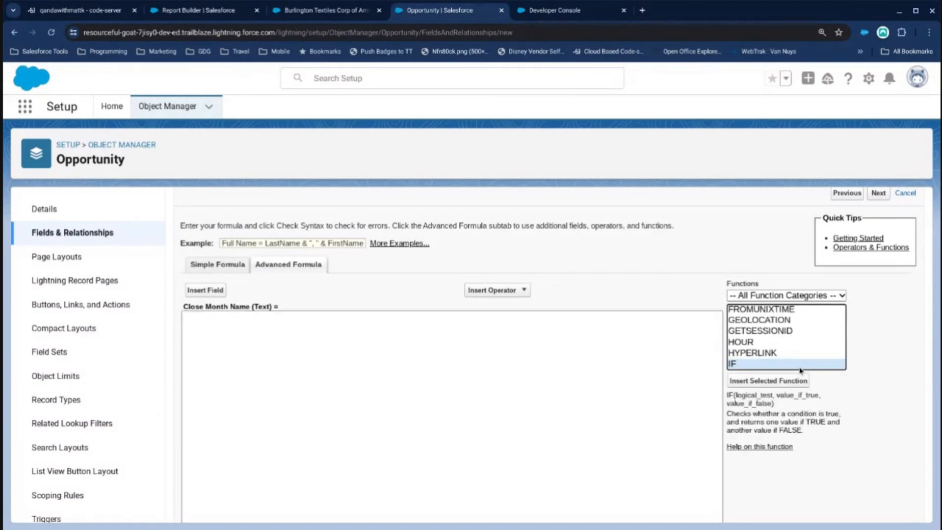
pyautogui.scroll(-1, 794, 365)
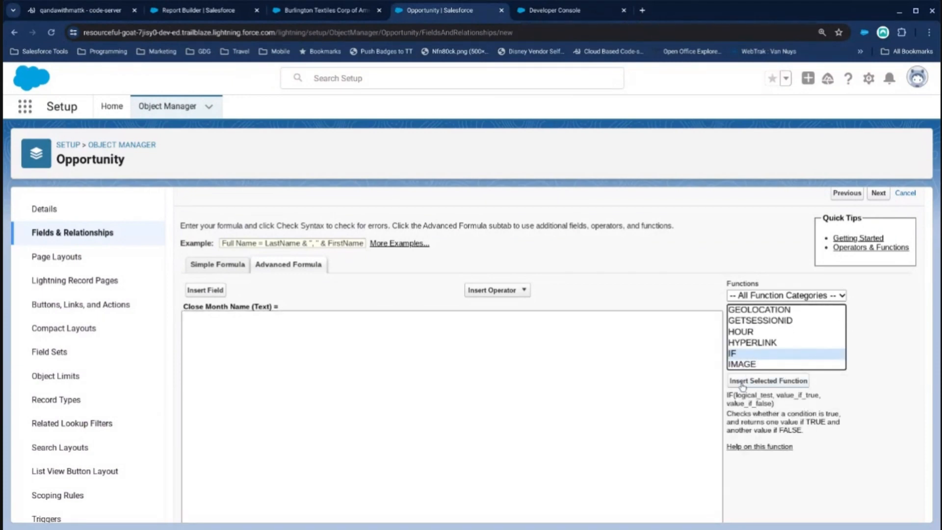
pyautogui.press('h')
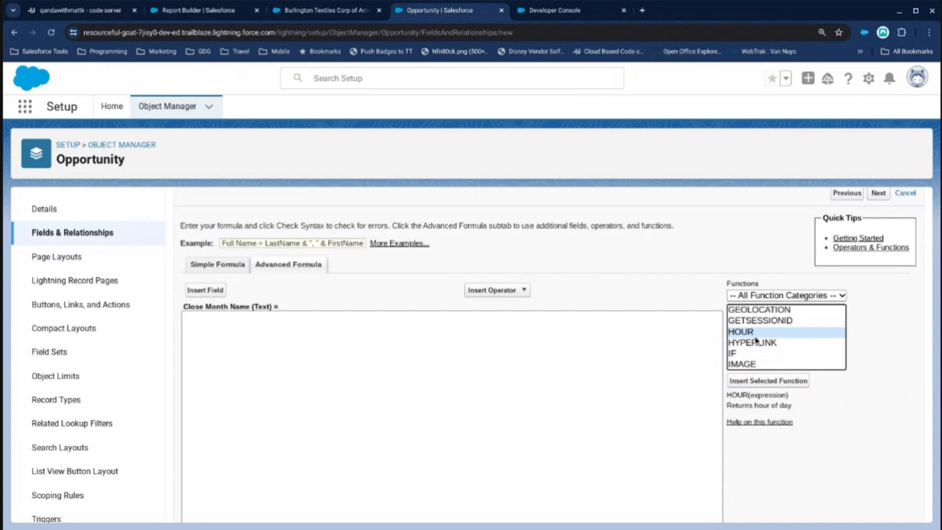
pyautogui.press('m')
pyautogui.scroll(-3, 774, 363)
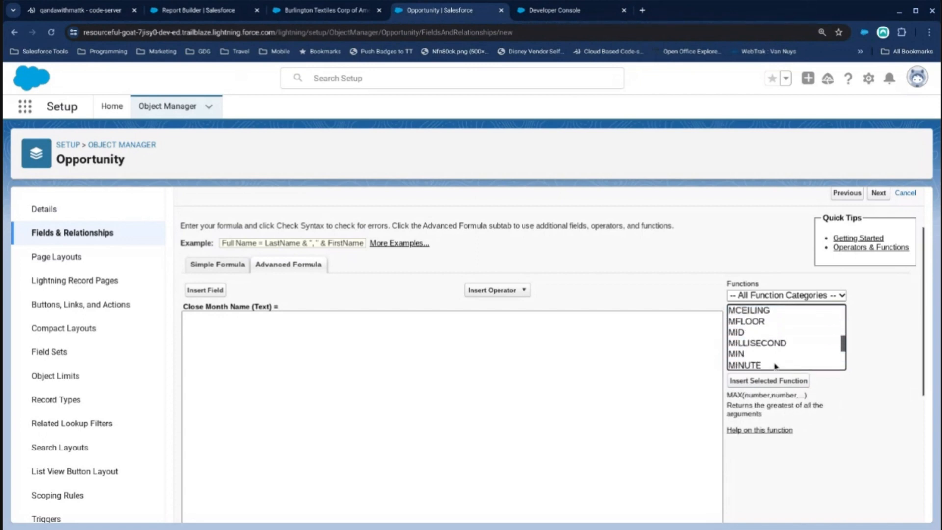
pyautogui.scroll(-2, 780, 363)
pyautogui.click(797, 360)
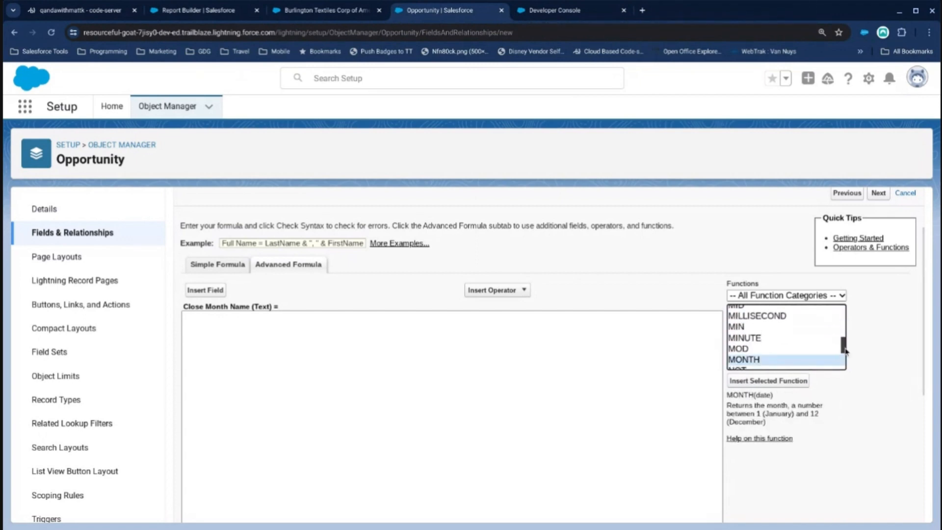
pyautogui.doubleClick(797, 361)
# Replace the date placeholder inside the MONTH function with the Opportunity's CloseDate field.
pyautogui.doubleClick(222, 314)
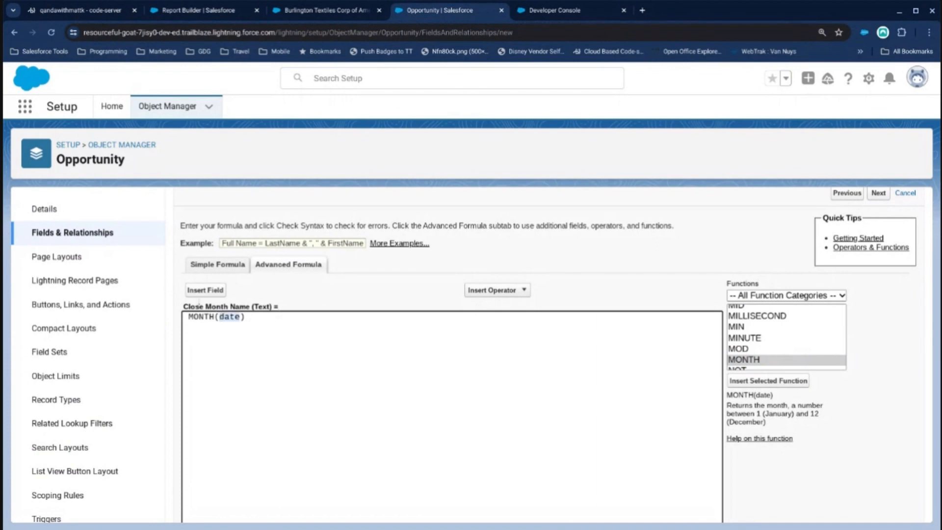
pyautogui.click(205, 290)
pyautogui.scroll(-1, 424, 338)
pyautogui.click(411, 346)
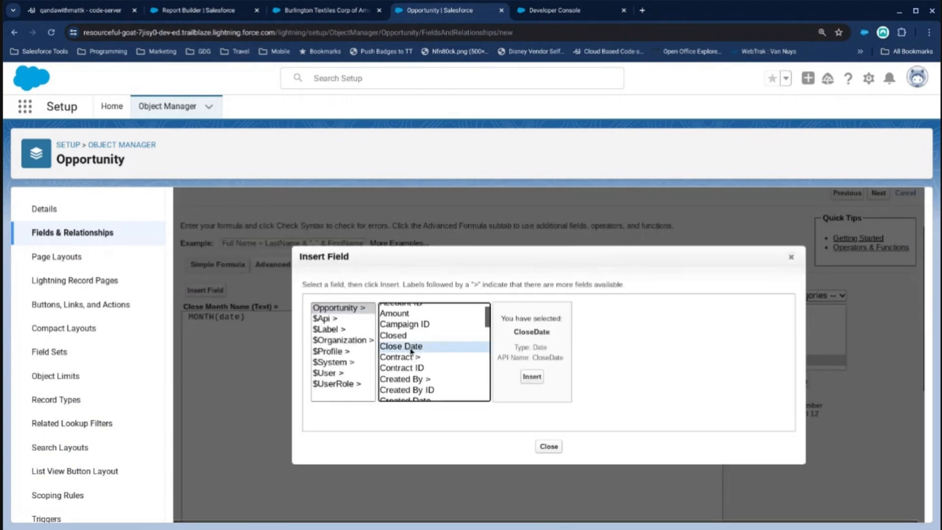
pyautogui.doubleClick(411, 346)
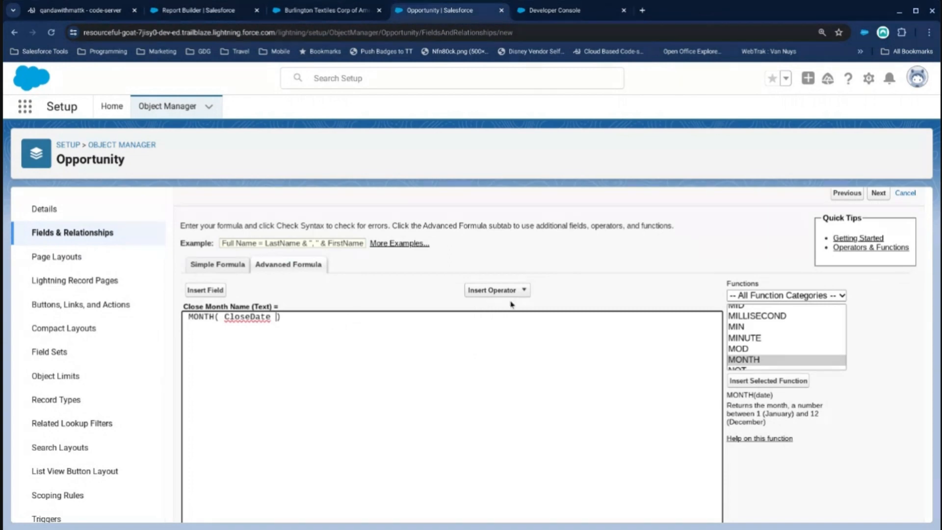
# Return to the output type page and change the field label to Close Month Number and the field name to Close_Month_Number.
pyautogui.click(847, 192)
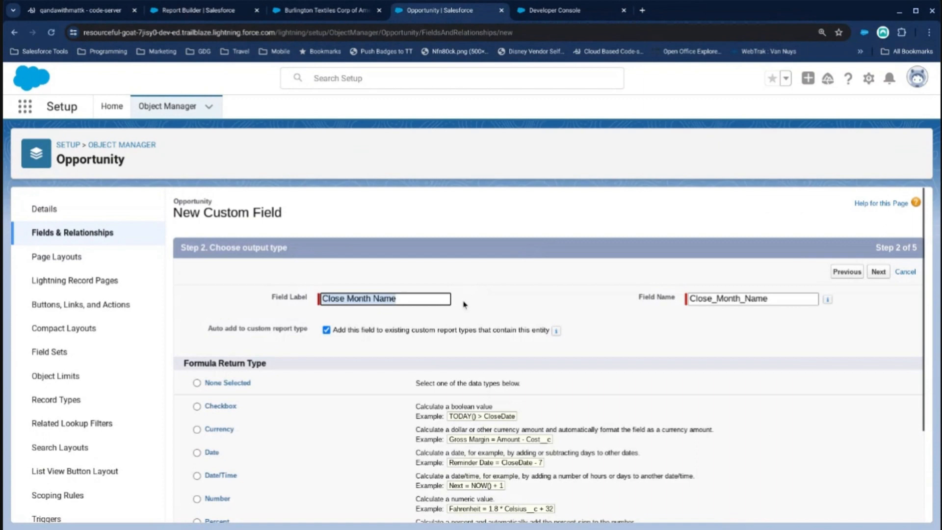
pyautogui.click(402, 307)
pyautogui.press('BackSpace')
pyautogui.press('BackSpace')
pyautogui.press('BackSpace')
pyautogui.write('umb')
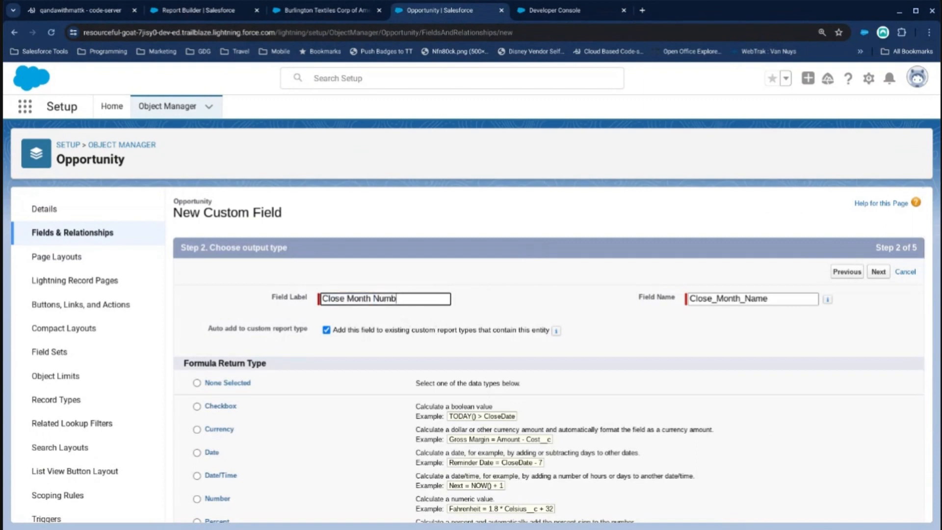
pyautogui.write('er')
pyautogui.doubleClick(387, 299)
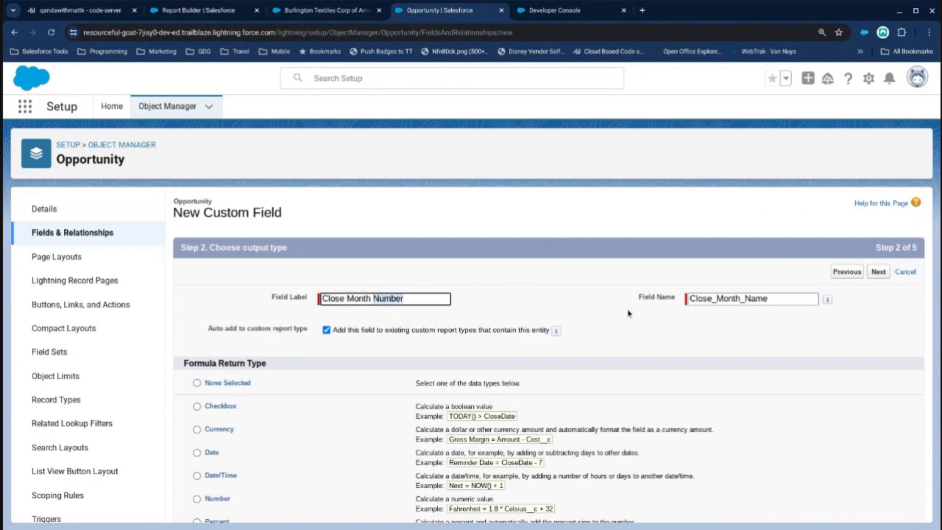
pyautogui.doubleClick(747, 298)
pyautogui.write('Number')
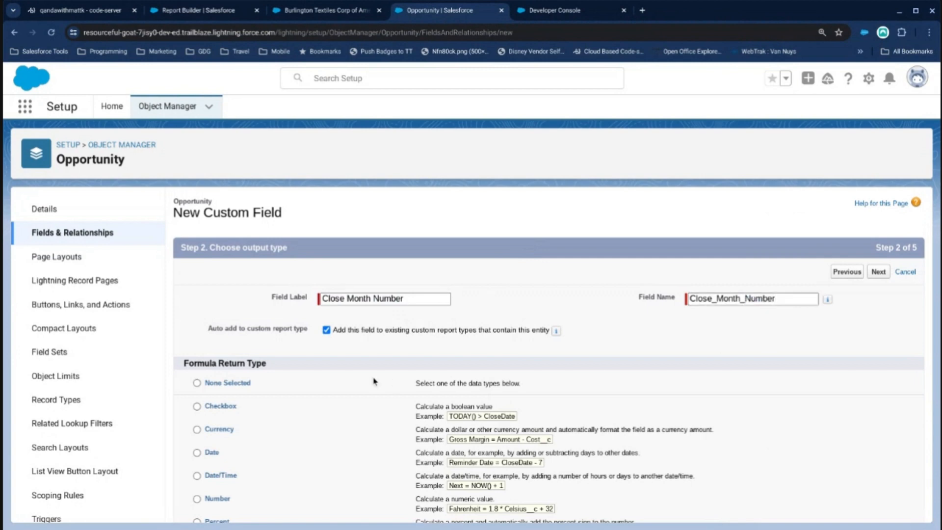
# Try Number as the formula return type, set it back to Text and continue to the formula editor.
pyautogui.scroll(-3, 319, 406)
pyautogui.click(197, 374)
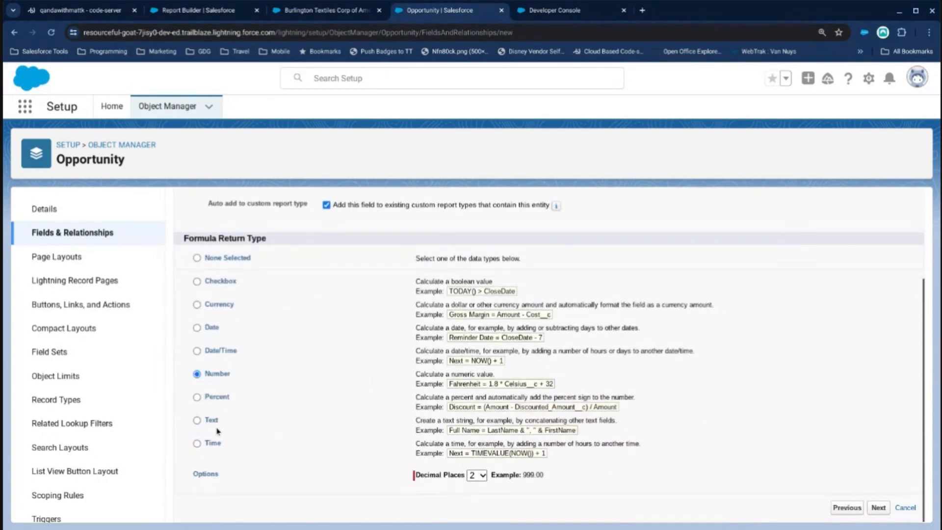
pyautogui.click(196, 421)
pyautogui.scroll(3, 539, 373)
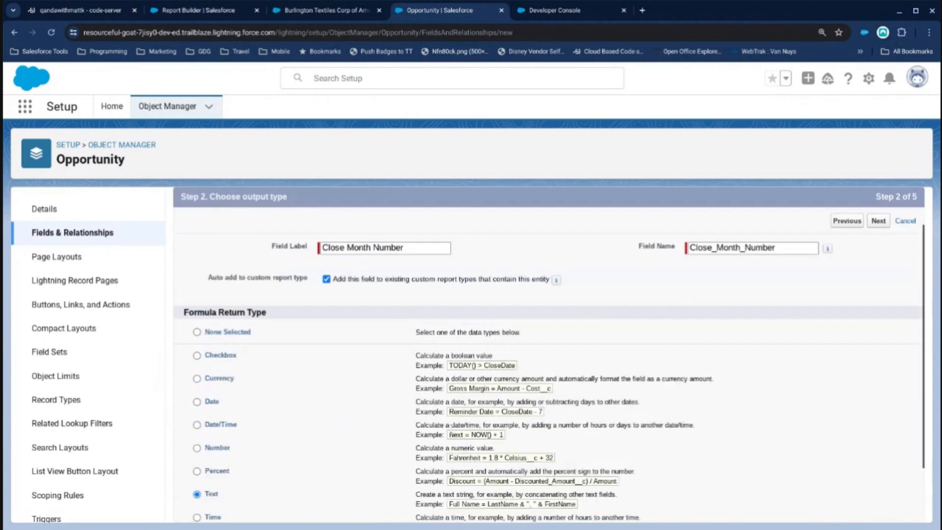
pyautogui.click(878, 268)
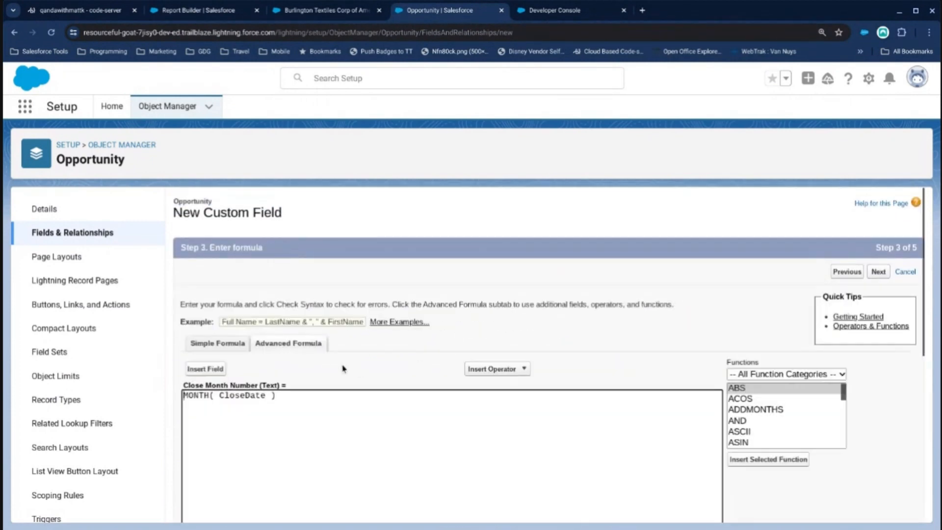
# Wrap the MONTH expression in a TEXT function so the formula reads TEXT(MONTH( CloseDate )), and submit the formula.
pyautogui.click(187, 397)
pyautogui.write('TEXT(')
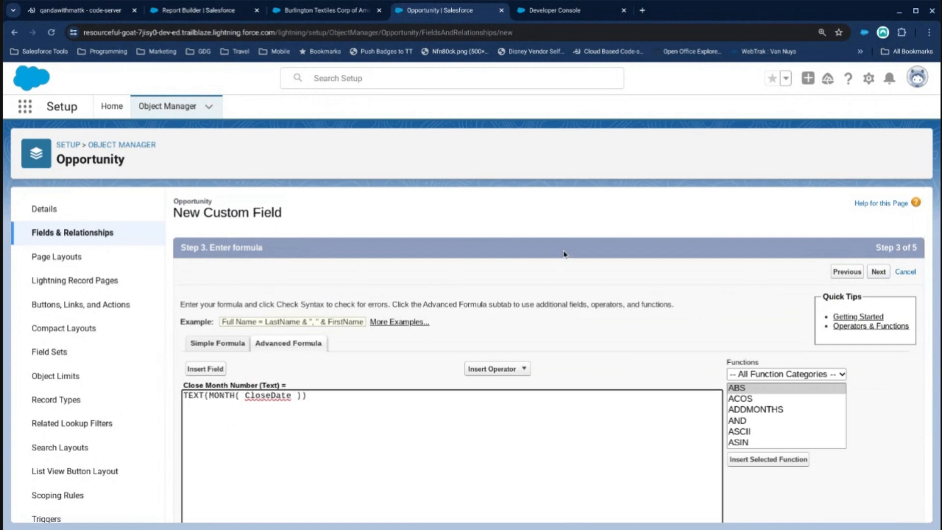
pyautogui.click(879, 274)
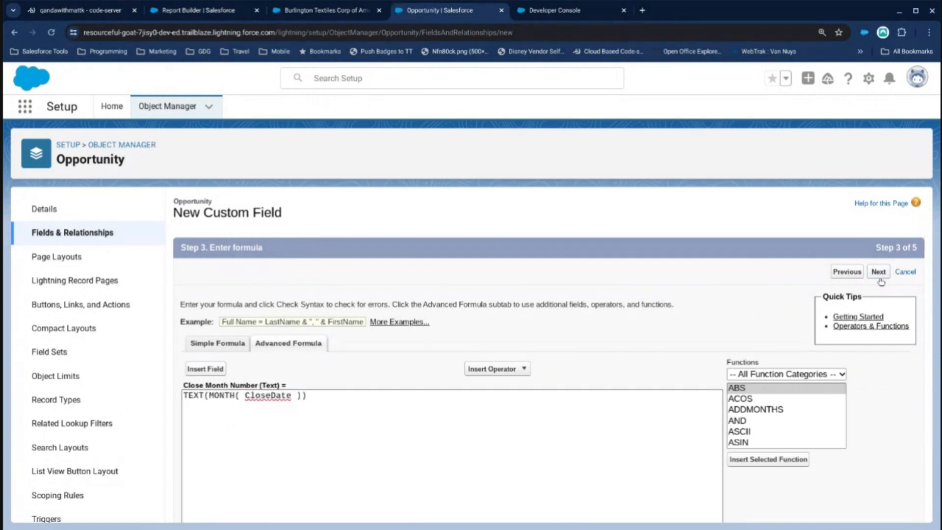
# Accept the default field-level security and page layout assignments and save the Close Month Number field.
pyautogui.click(877, 272)
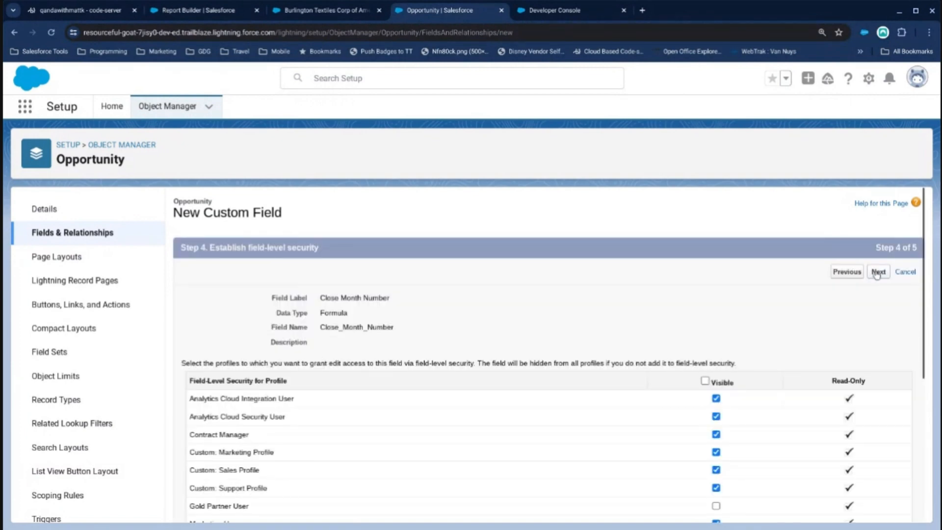
pyautogui.click(877, 273)
pyautogui.click(875, 272)
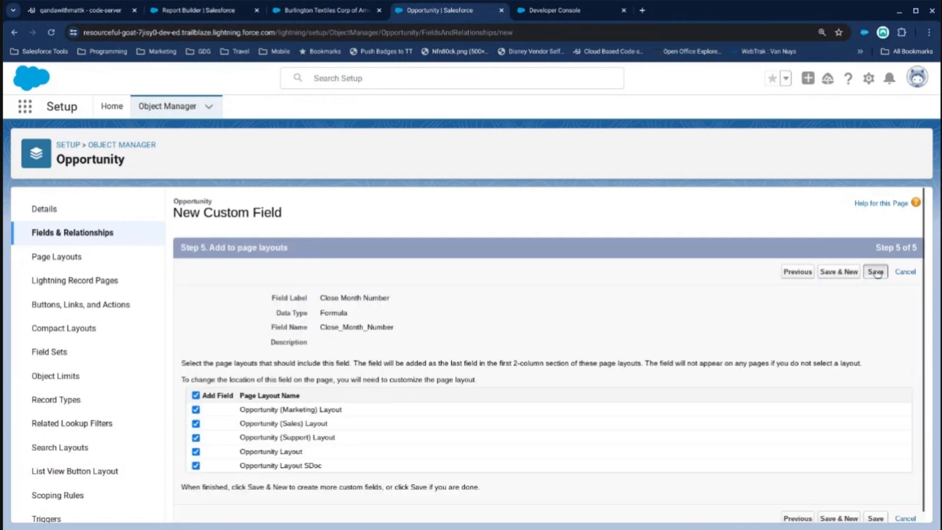
# Return to the Opportunities YTD with Previous Period report, save and run it, and reopen it for editing.
pyautogui.click(229, 14)
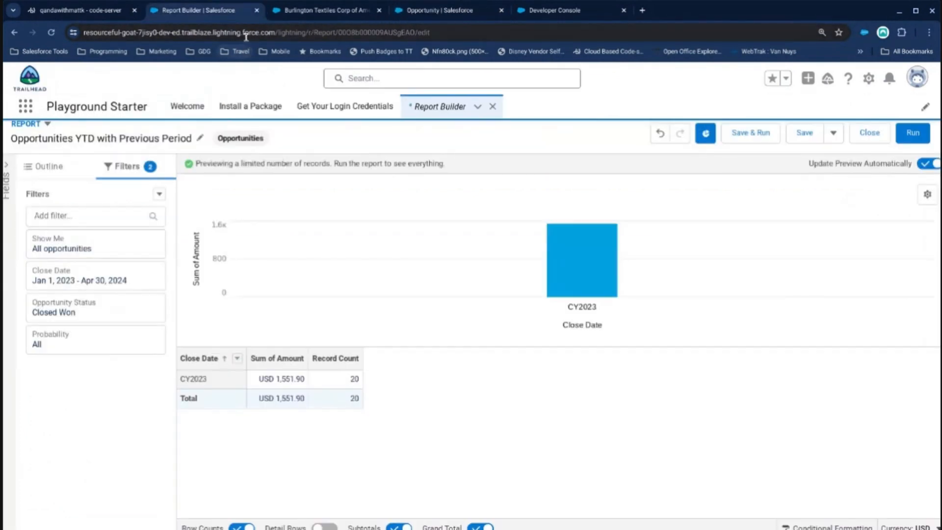
pyautogui.click(276, 30)
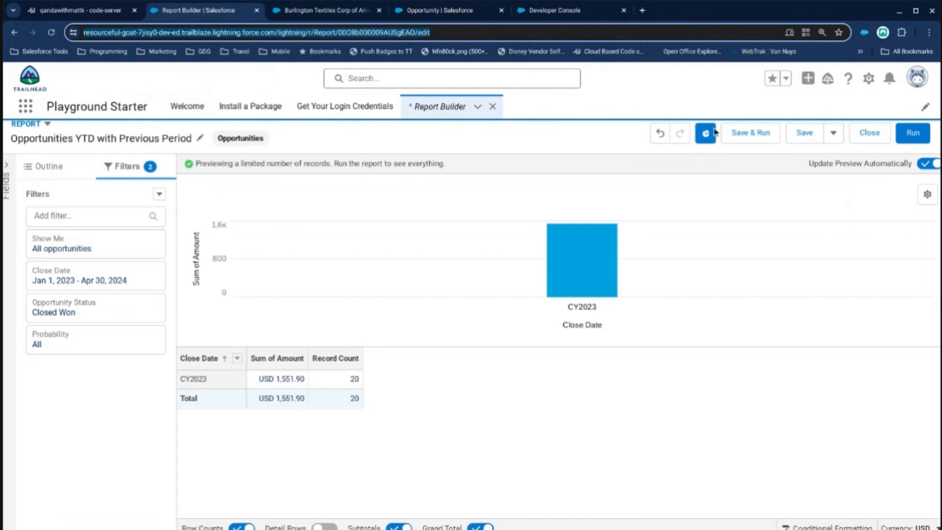
pyautogui.click(754, 133)
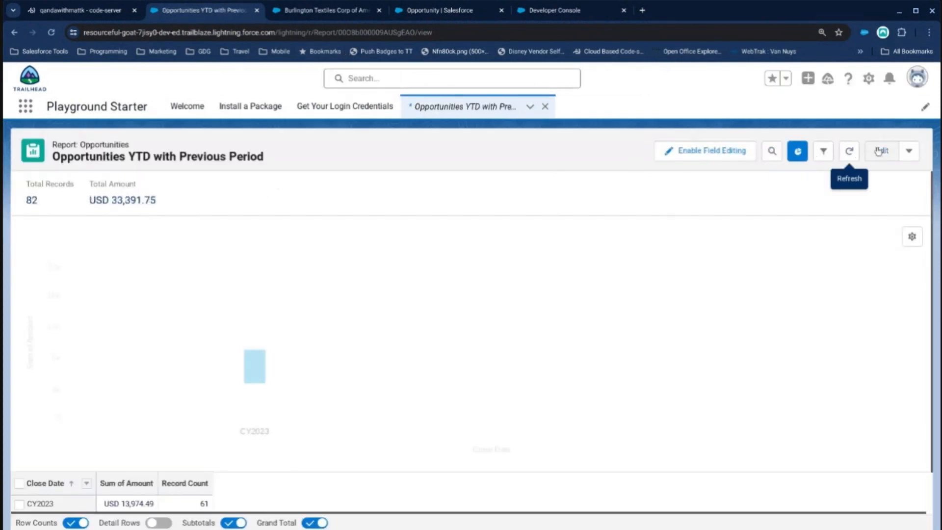
pyautogui.click(881, 151)
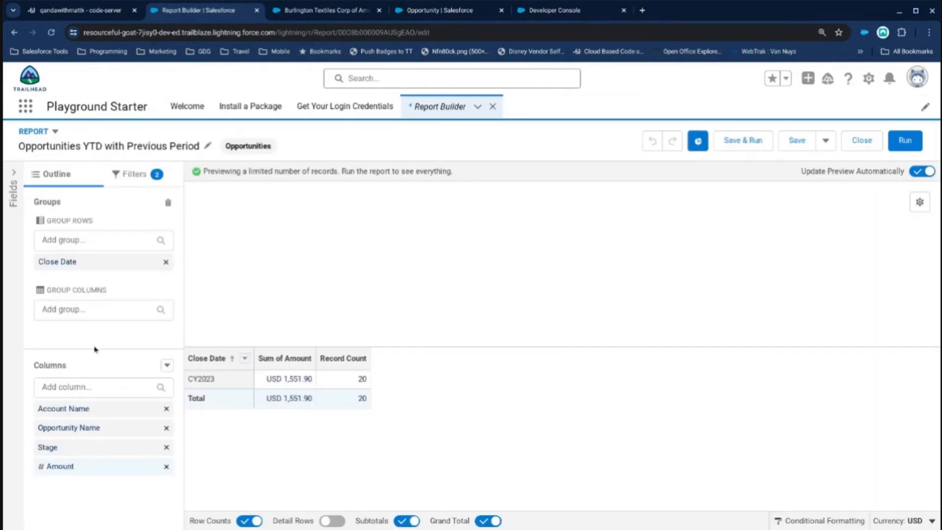
# Add a report filter on Close Month Number that equals 2, 3 and apply it.
pyautogui.click(129, 174)
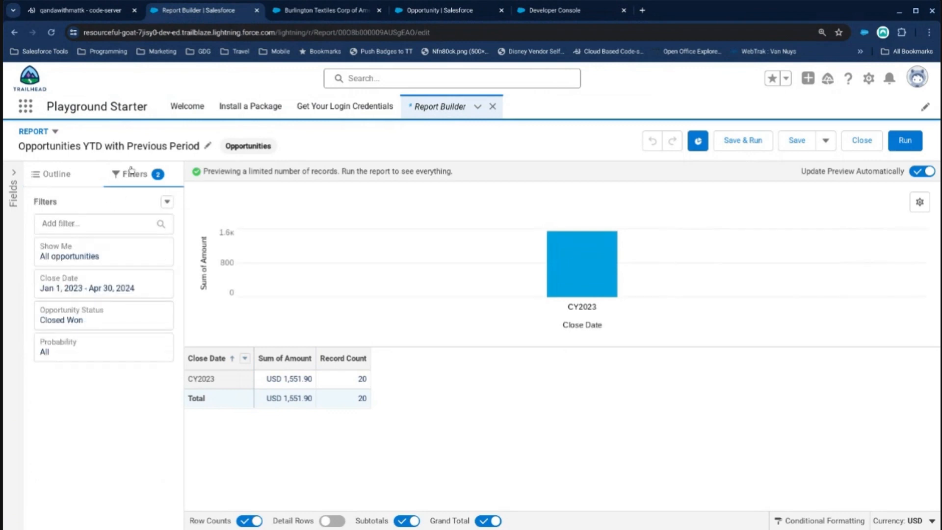
pyautogui.click(74, 223)
pyautogui.write('Clos')
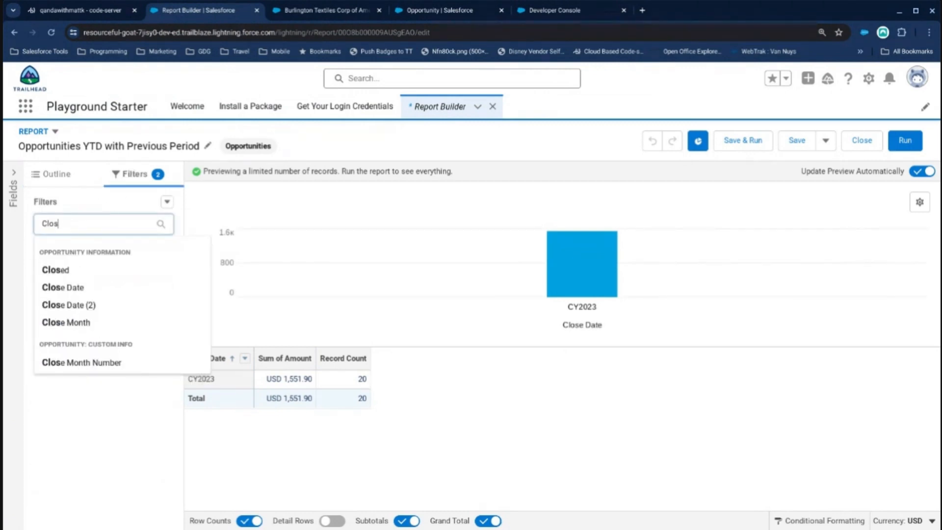
pyautogui.click(108, 361)
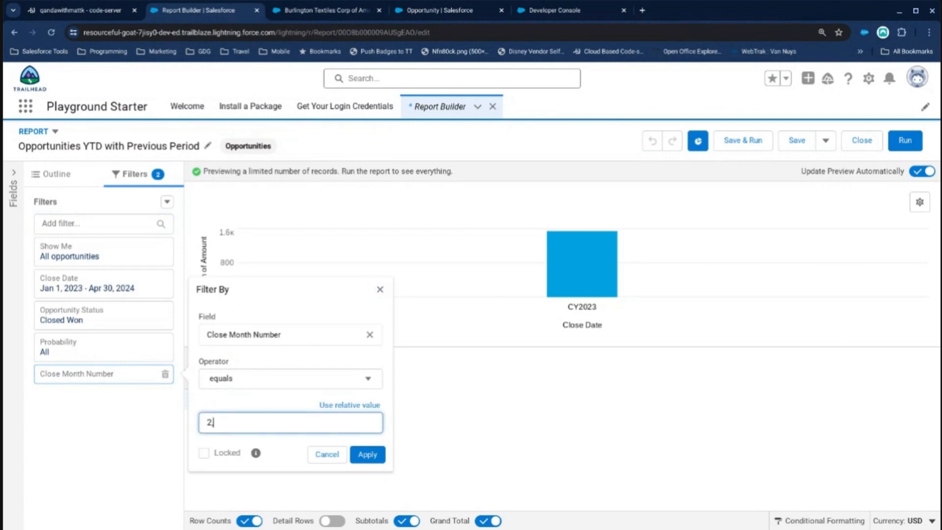
pyautogui.click(367, 454)
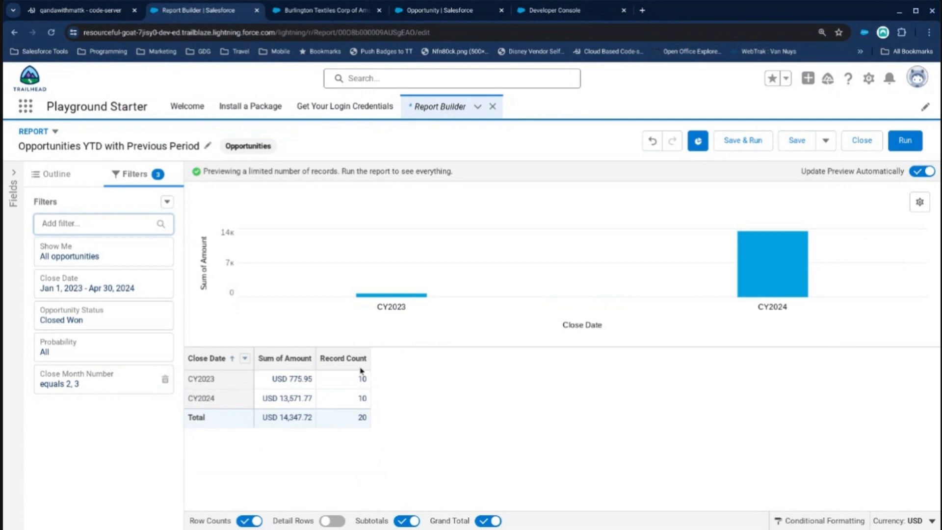
# Run the filtered report to compare the 2023 and 2024 totals, and reopen its filters in the editor.
pyautogui.click(905, 140)
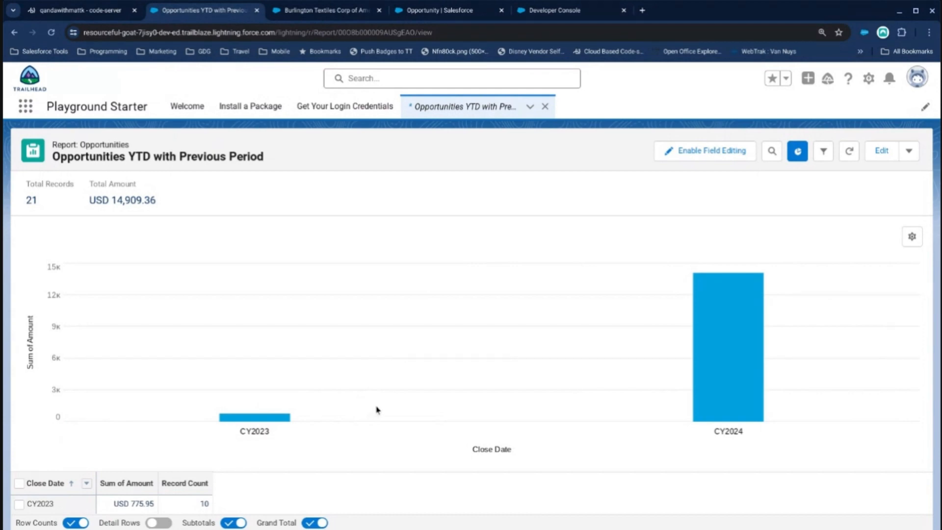
pyautogui.click(878, 155)
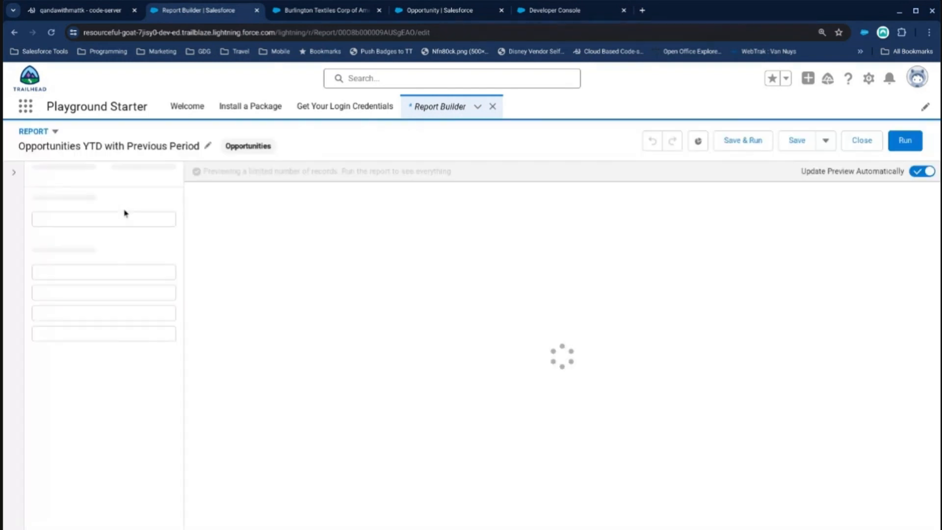
pyautogui.click(128, 180)
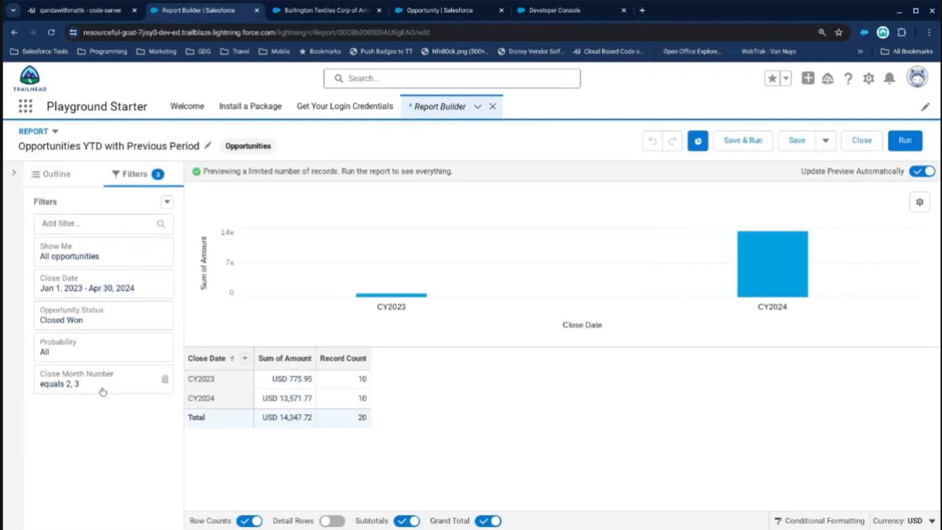
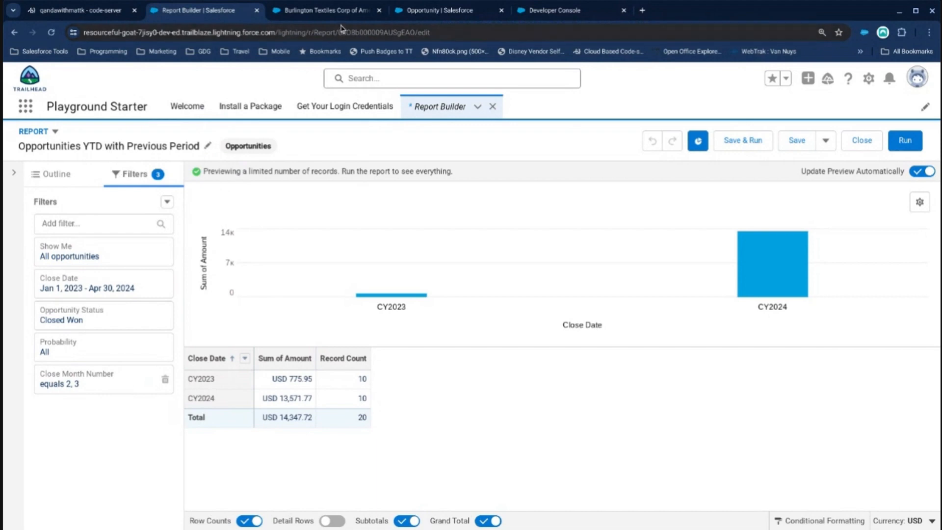
# Return to the Opportunity fields in Object Manager and start a new custom field of type Formula.
pyautogui.click(434, 10)
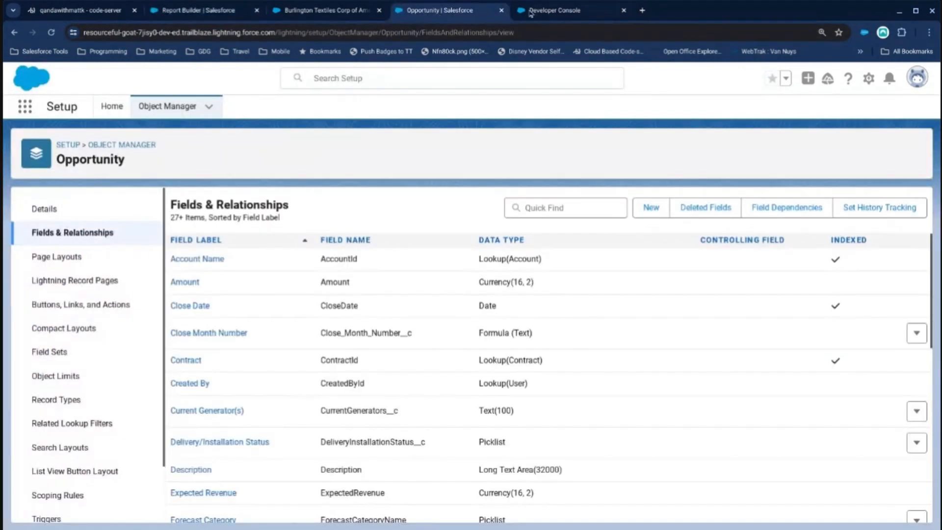
pyautogui.click(557, 212)
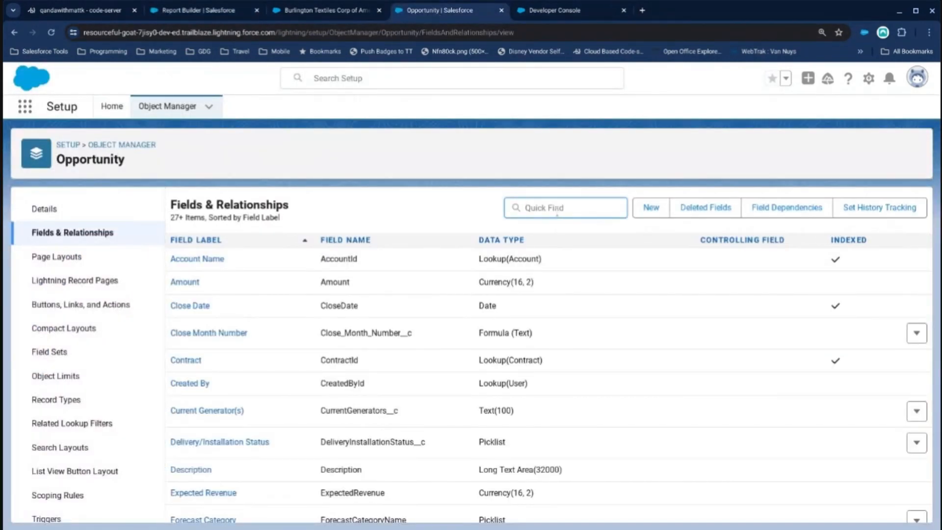
pyautogui.click(642, 214)
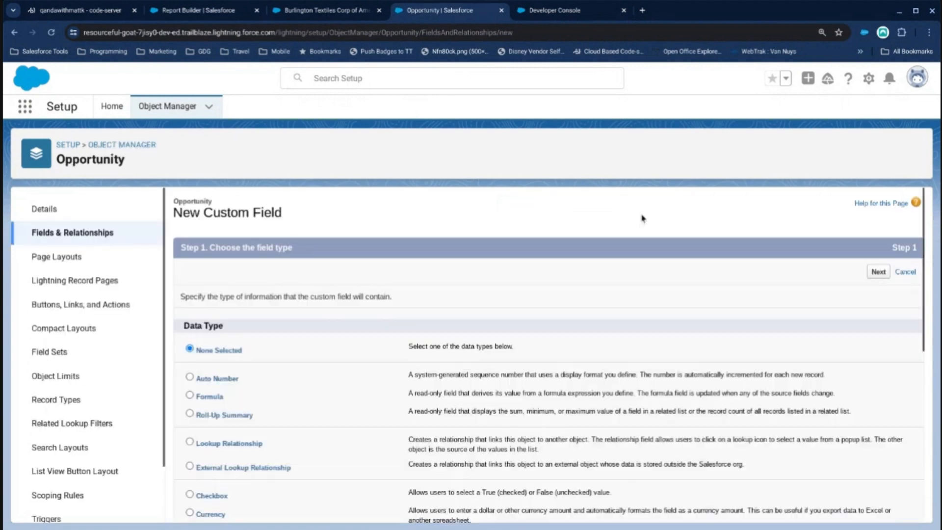
pyautogui.scroll(-4, 527, 259)
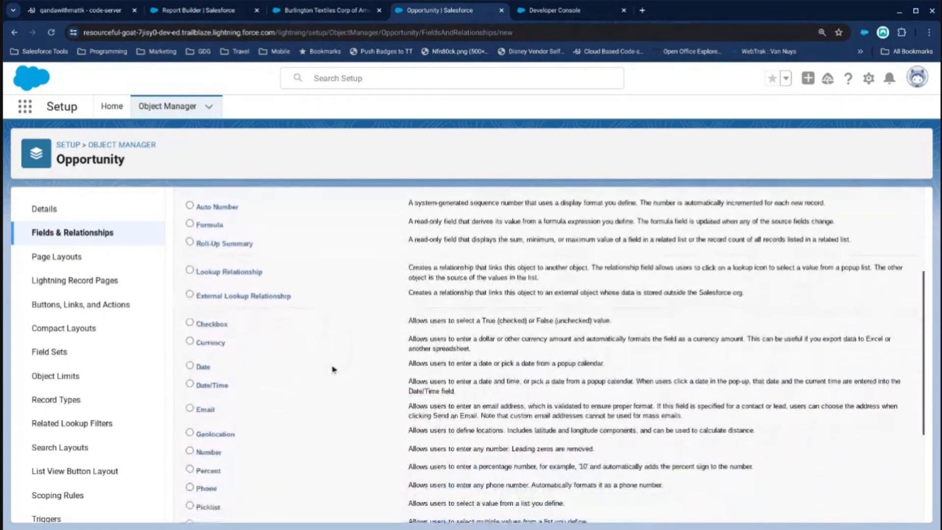
pyautogui.click(209, 220)
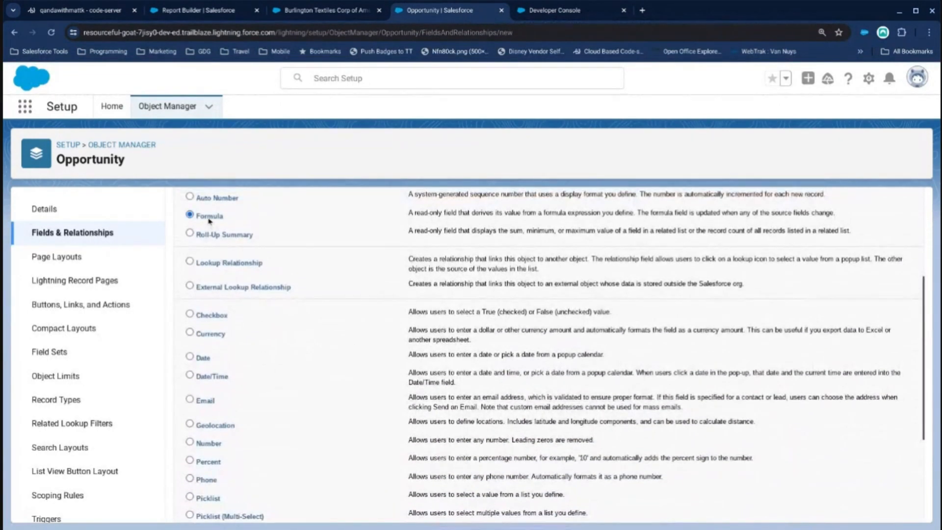
pyautogui.scroll(3, 439, 255)
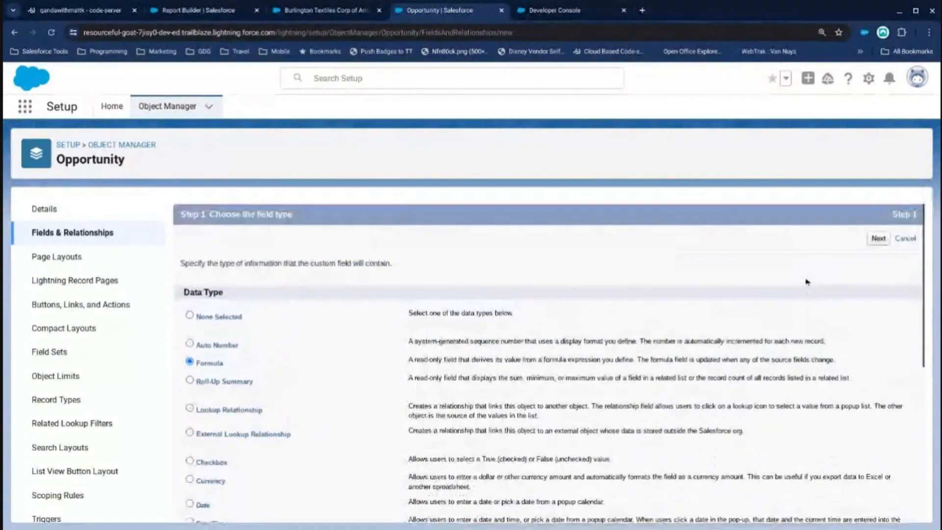
pyautogui.click(878, 239)
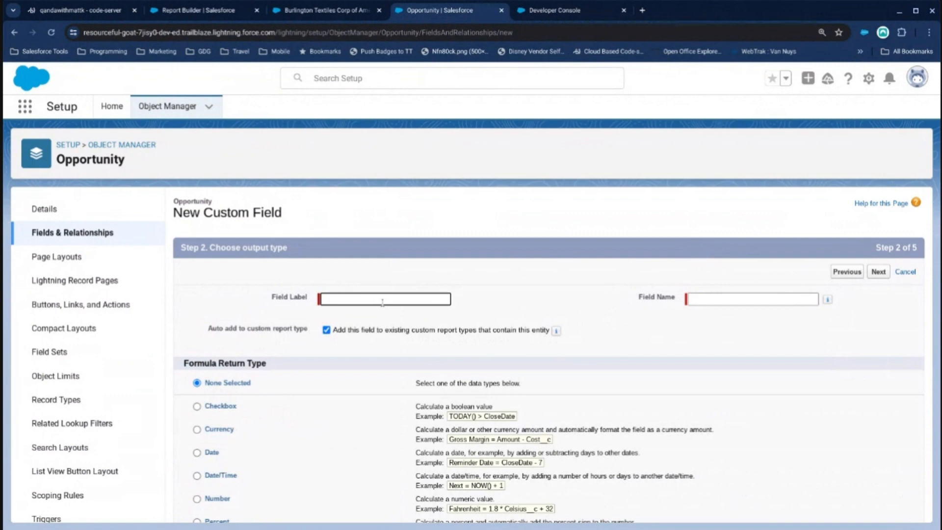
# Label the field Is YTD (Any Year), set its formula return type to Checkbox, and continue to the formula editor.
pyautogui.write('Is YTD (A')
pyautogui.write('ny Year)')
pyautogui.press('Tab')
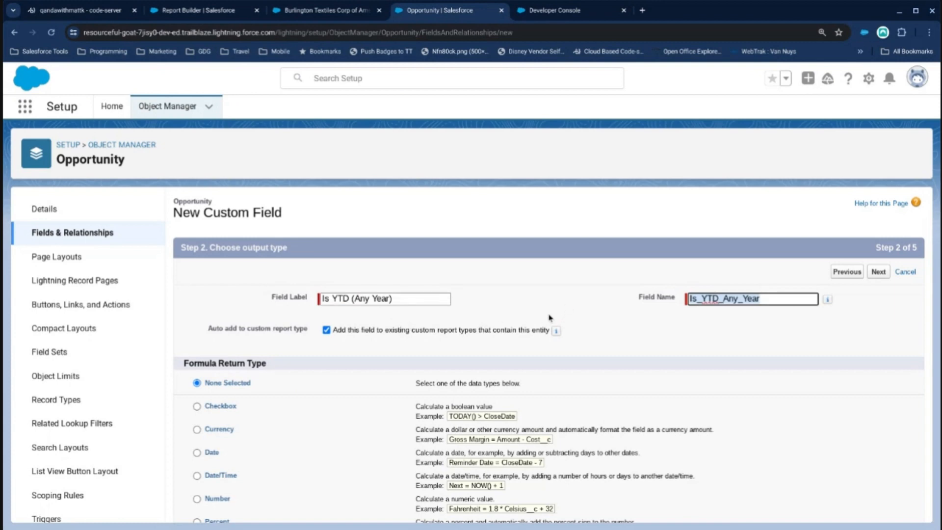
pyautogui.scroll(-3, 391, 395)
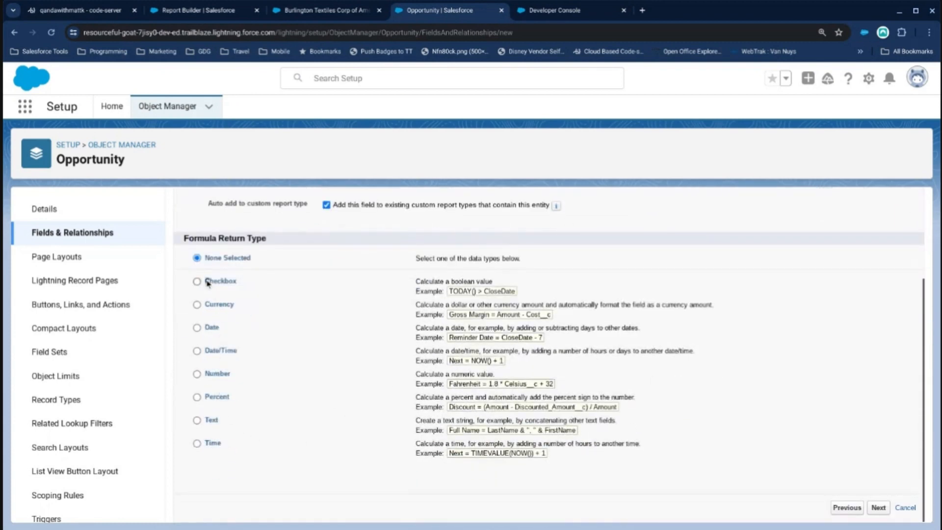
pyautogui.click(197, 281)
pyautogui.scroll(2, 660, 403)
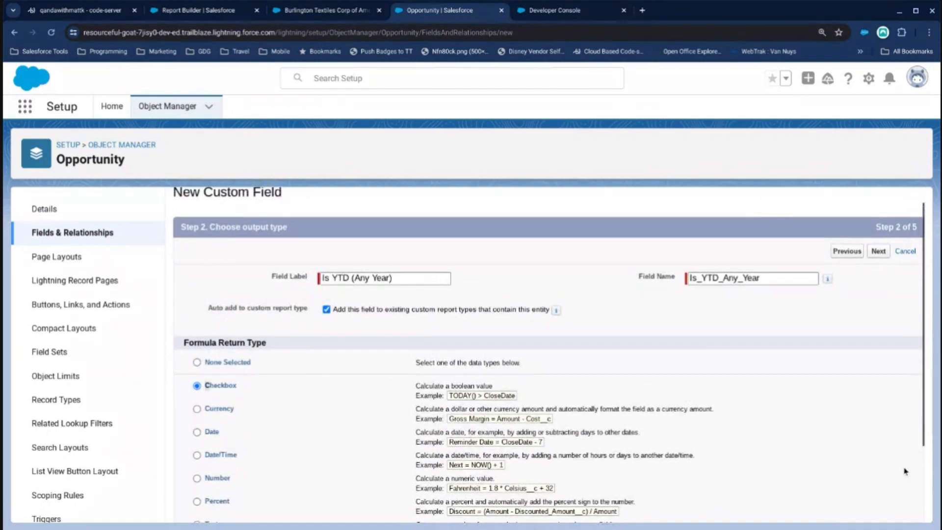
pyautogui.click(878, 251)
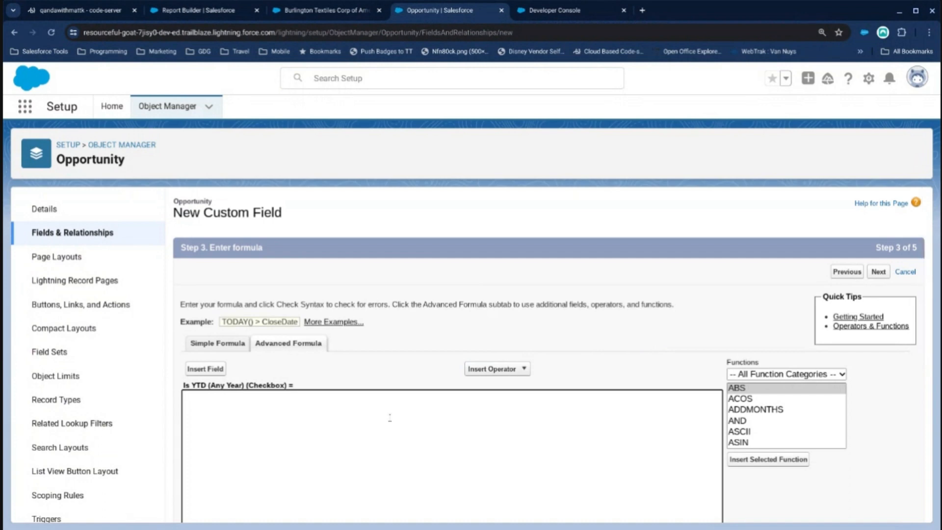
# Find the MONTH function in the function list and insert it into the Is YTD (Any Year) formula.
pyautogui.scroll(-2, 391, 398)
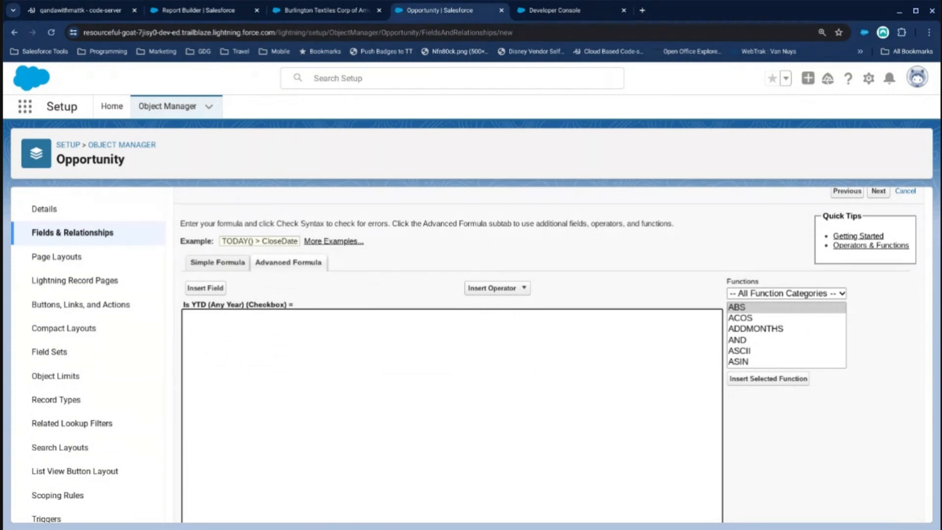
pyautogui.scroll(-1, 380, 380)
pyautogui.scroll(-1, 765, 318)
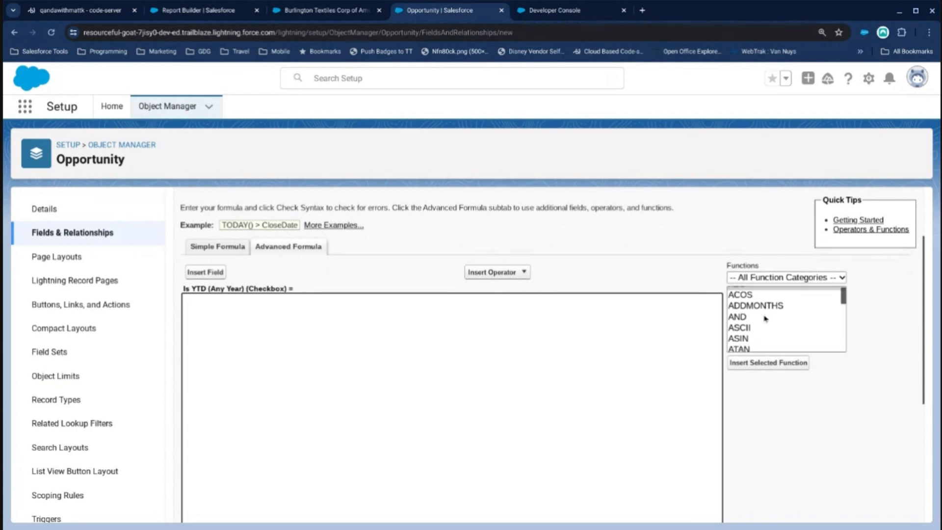
pyautogui.scroll(-5, 764, 319)
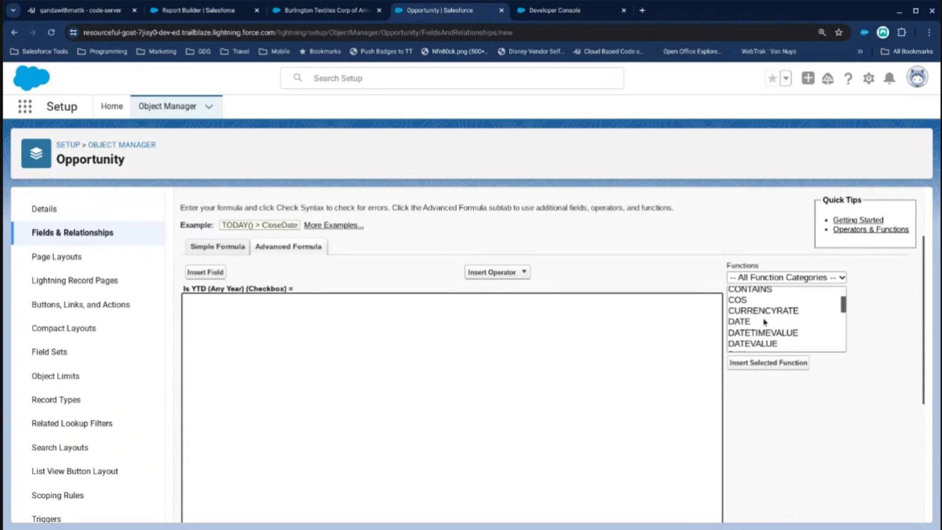
pyautogui.scroll(-5, 764, 322)
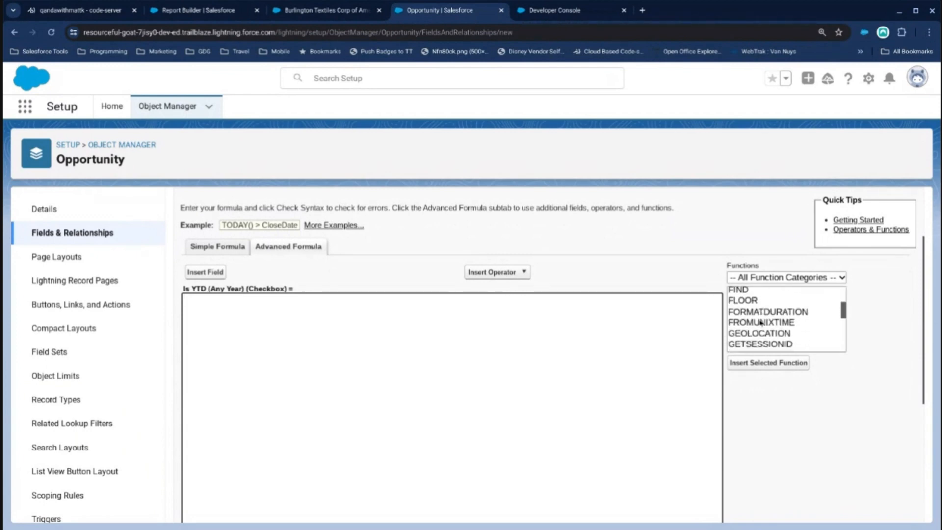
pyautogui.scroll(-3, 760, 323)
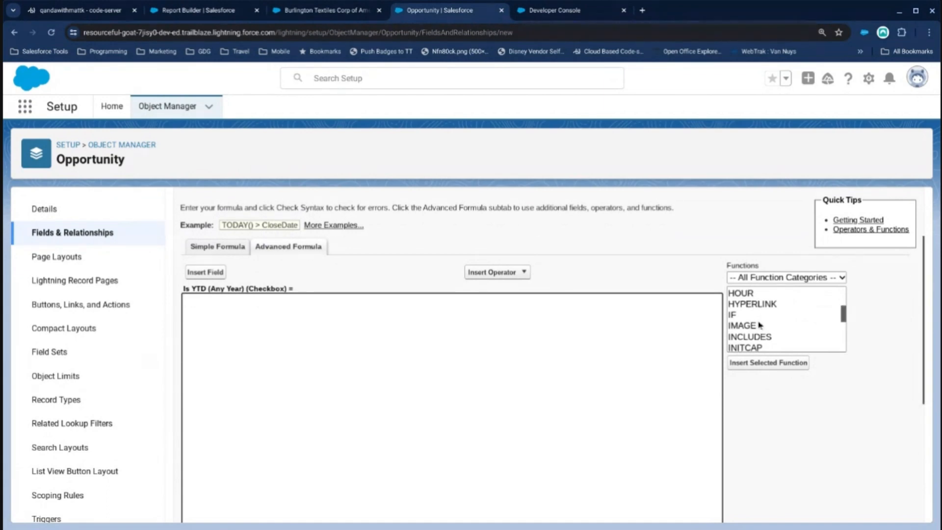
pyautogui.scroll(-2, 760, 322)
pyautogui.scroll(-2, 759, 325)
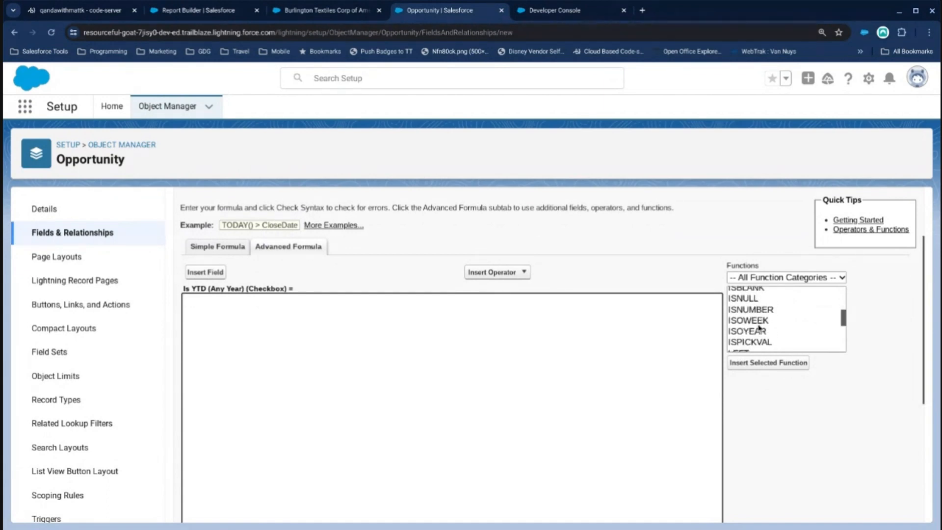
pyautogui.scroll(-2, 764, 324)
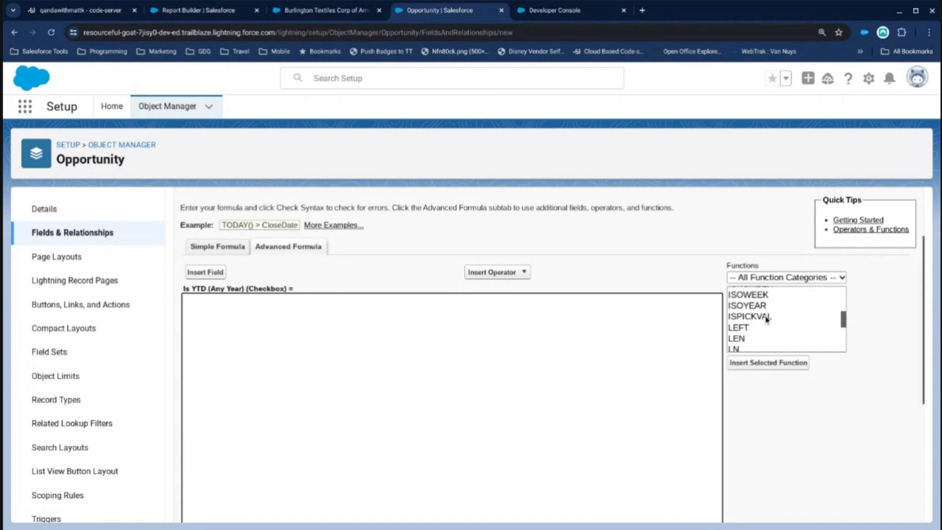
pyautogui.scroll(-3, 763, 325)
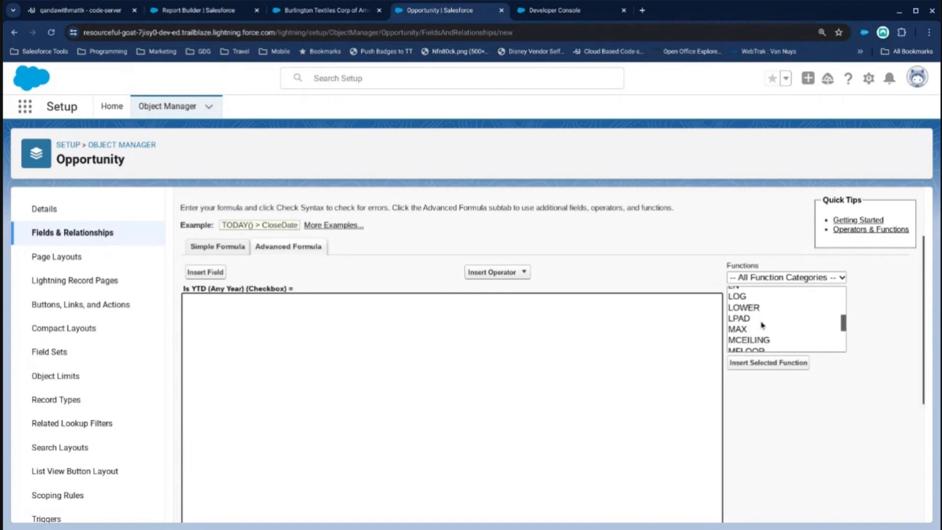
pyautogui.scroll(-1, 758, 324)
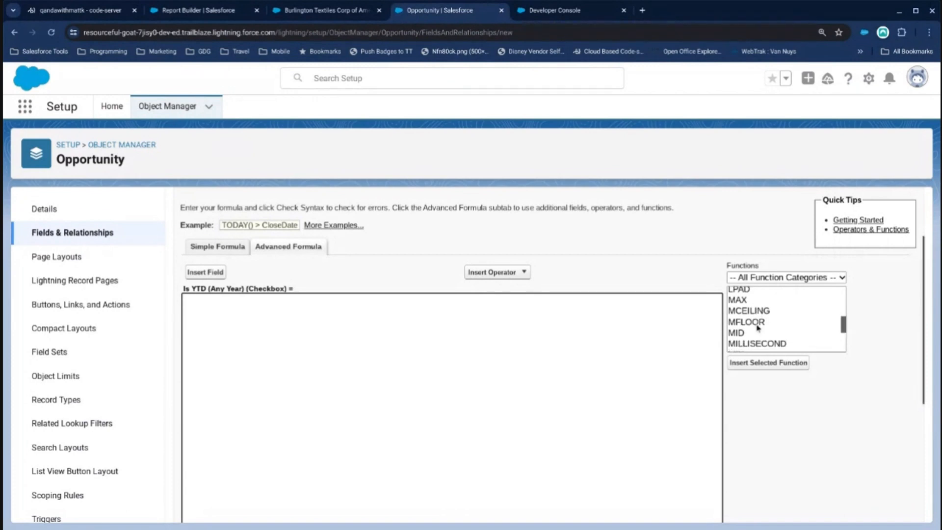
pyautogui.scroll(-4, 757, 328)
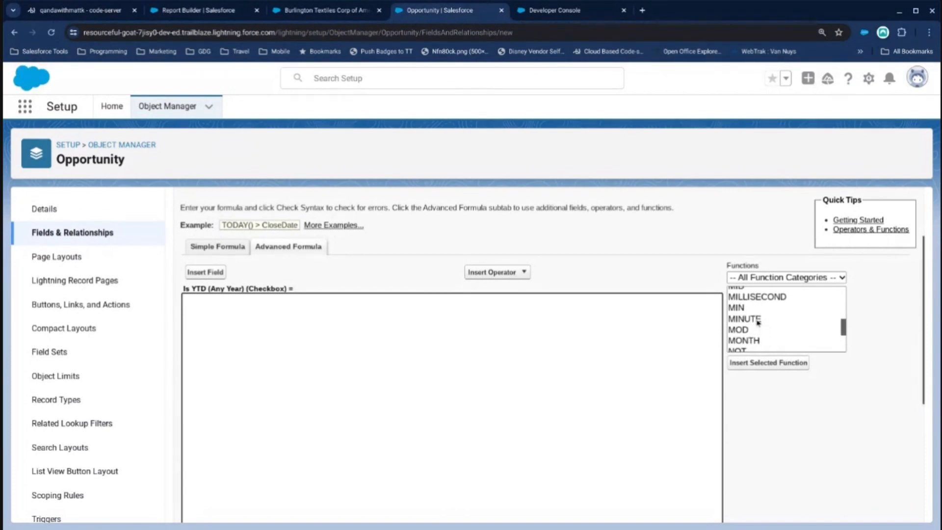
pyautogui.click(756, 341)
pyautogui.doubleClick(769, 345)
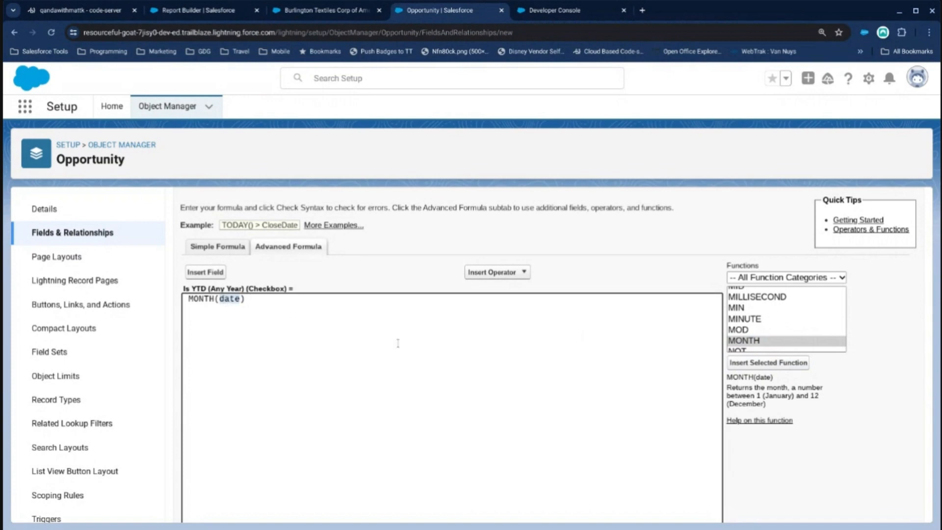
# Insert the CASE function into the formula and remove the MONTH( text in front of it.
pyautogui.click(733, 320)
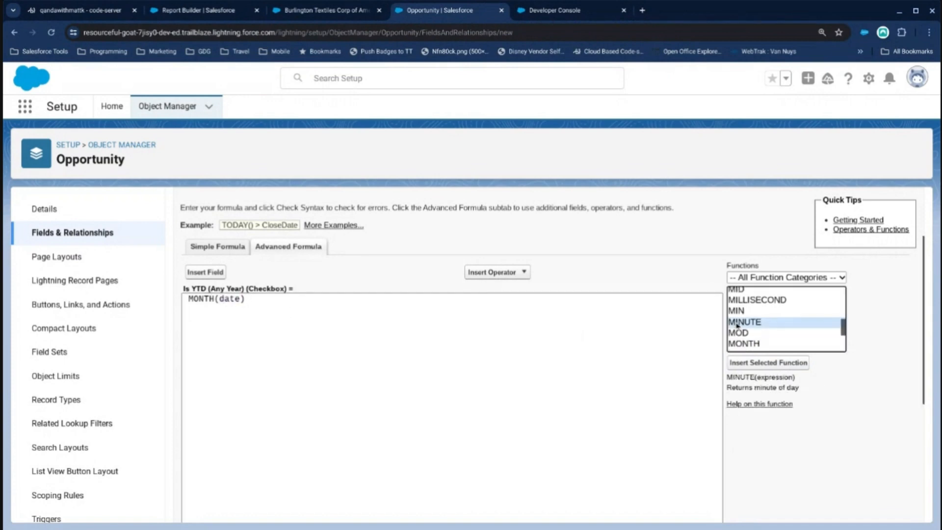
pyautogui.scroll(5, 736, 326)
pyautogui.scroll(7, 736, 329)
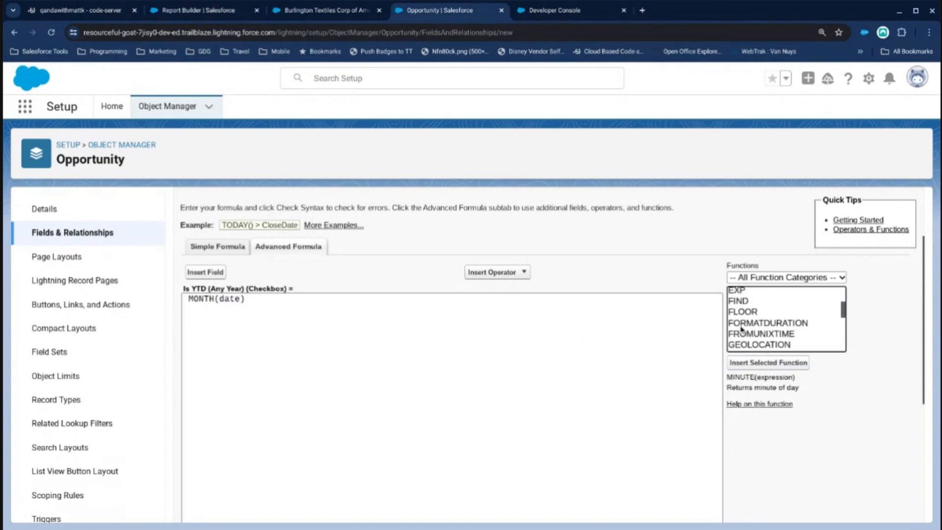
pyautogui.scroll(3, 741, 331)
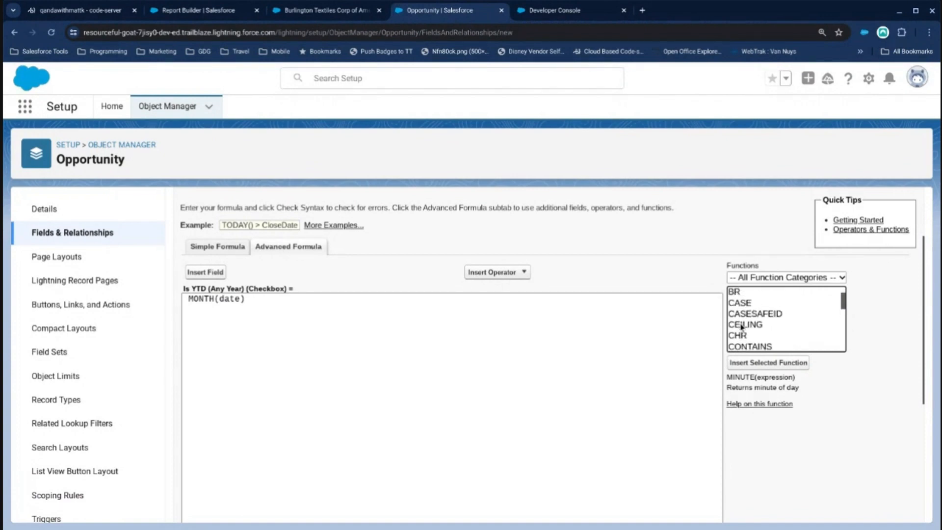
pyautogui.doubleClick(739, 316)
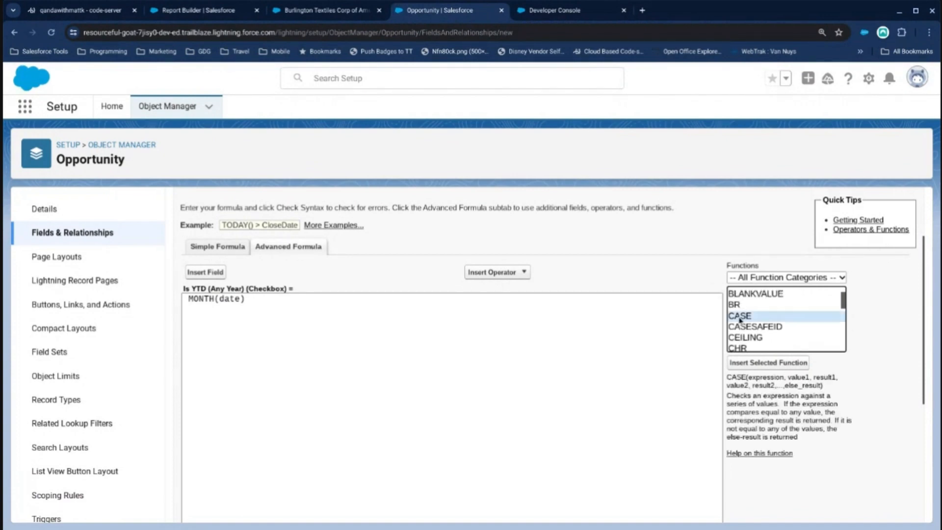
pyautogui.moveTo(224, 299); pyautogui.dragTo(173, 296)
pyautogui.press('BackSpace')
# Replace the CASE function's expression placeholder with MONTH(CloseDate).
pyautogui.doubleClick(231, 299)
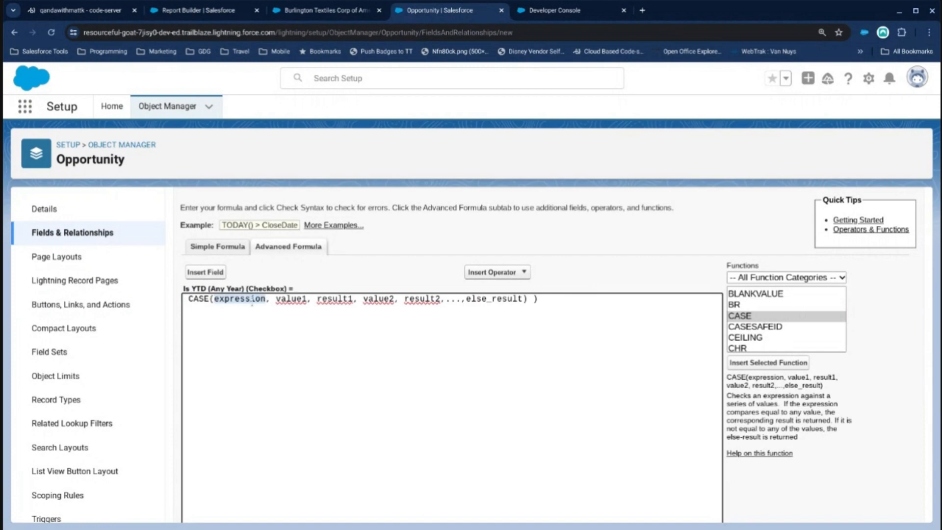
pyautogui.write('MONTH(CloseDate)')
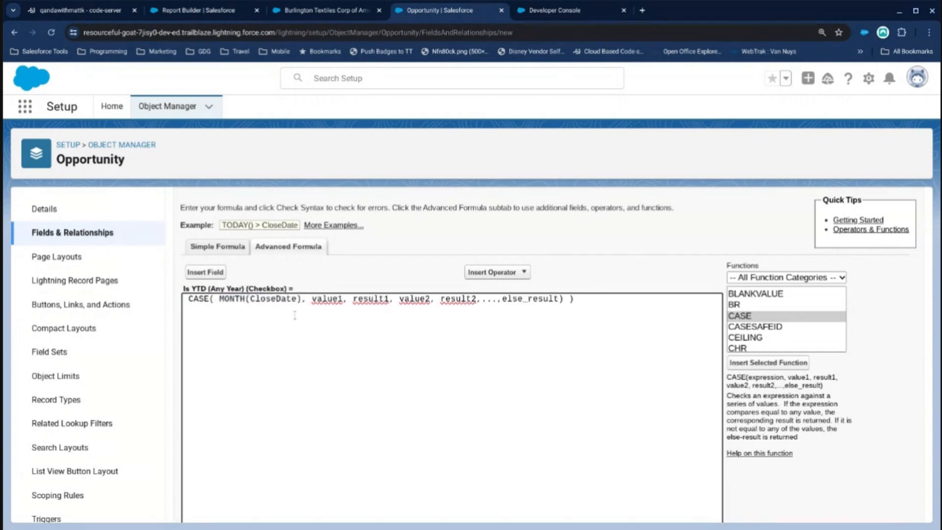
# Fill in the first two CASE value and result pairs as 1, "Jan" and 2, "Feb".
pyautogui.doubleClick(327, 299)
pyautogui.write('1')
pyautogui.doubleClick(348, 299)
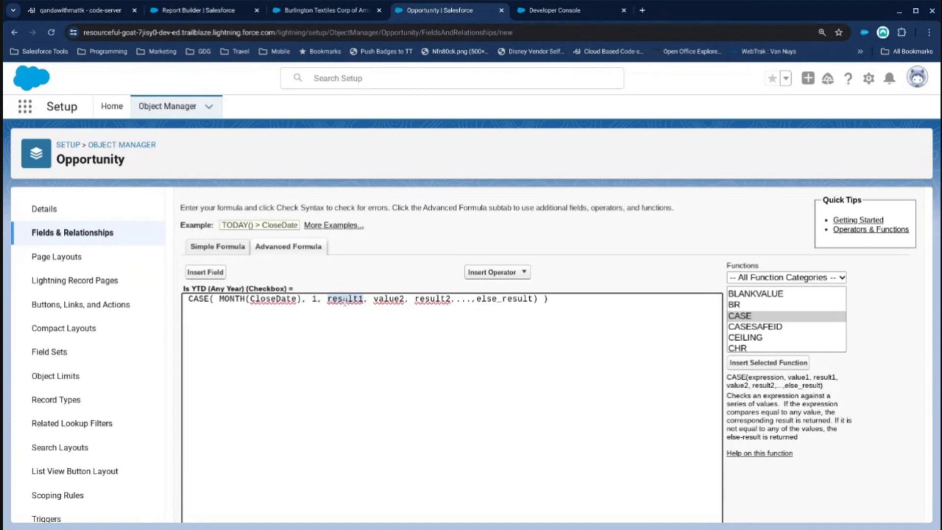
pyautogui.write('"Jan"')
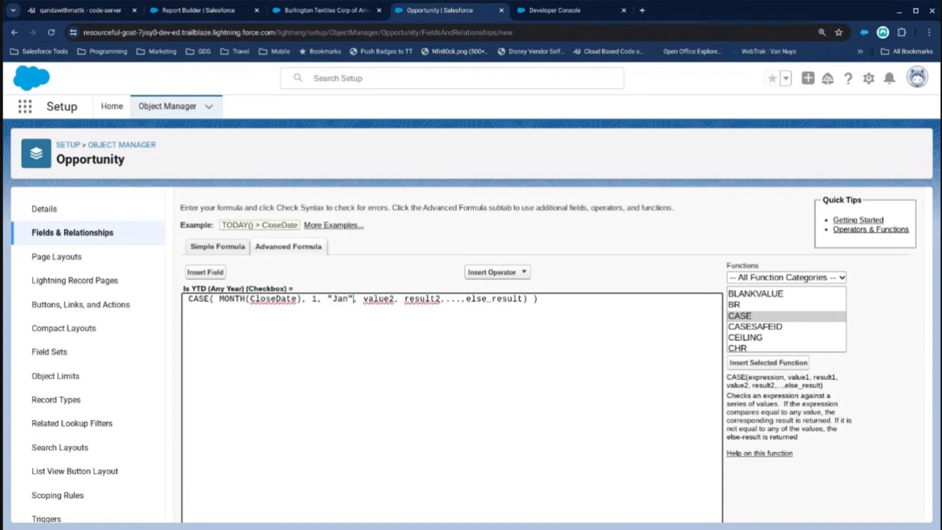
pyautogui.doubleClick(379, 298)
pyautogui.write('2')
pyautogui.doubleClick(412, 299)
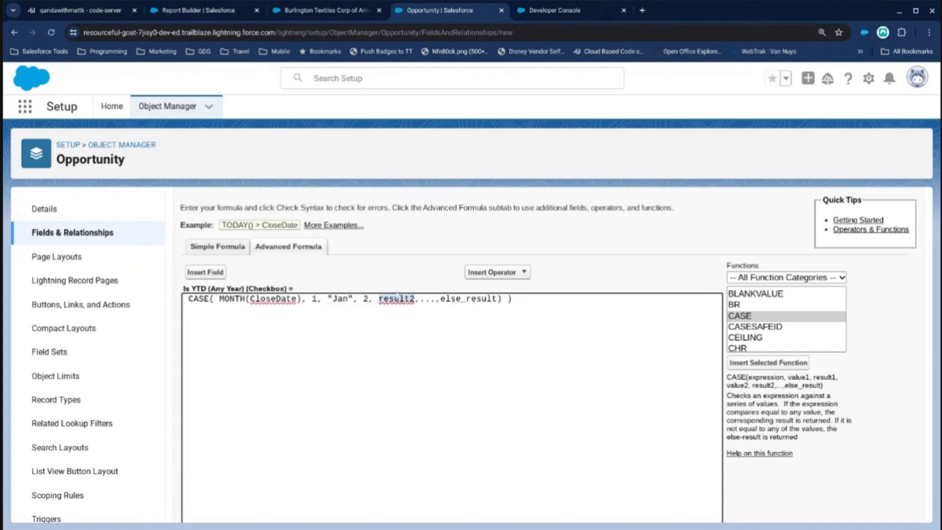
pyautogui.write('"Ma')
pyautogui.press('BackSpace')
pyautogui.press('BackSpace')
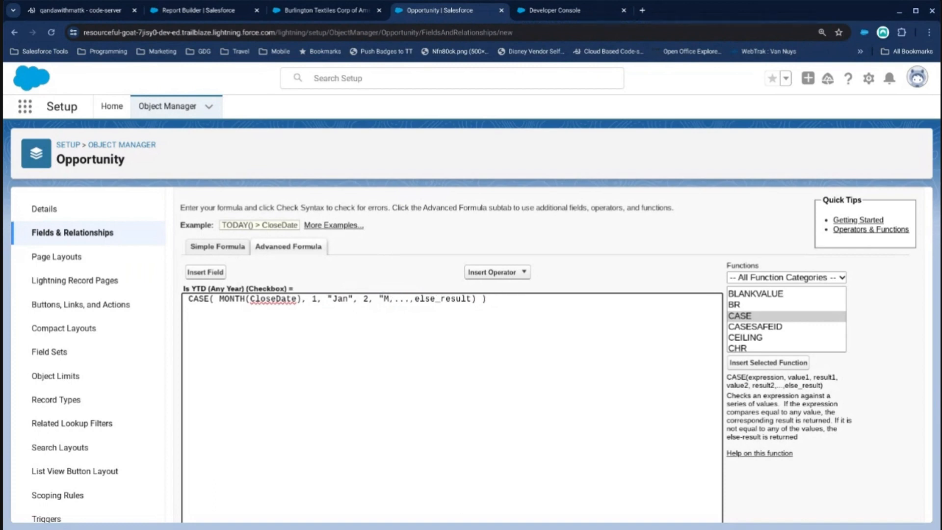
pyautogui.write('Feb"')
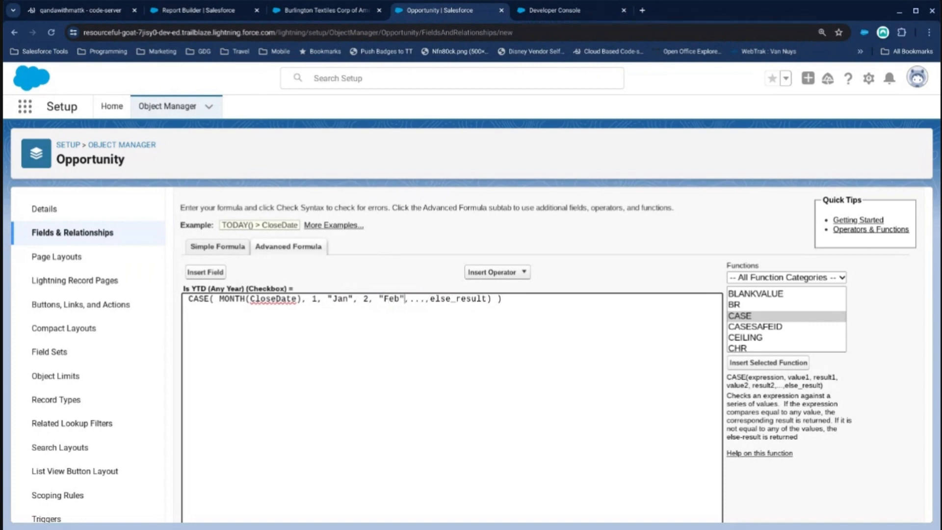
# Strip the CASE wrapper and its value, result and else arguments from the formula, leaving only MONTH(CloseDate).
pyautogui.moveTo(219, 299); pyautogui.dragTo(184, 299)
pyautogui.press('BackSpace')
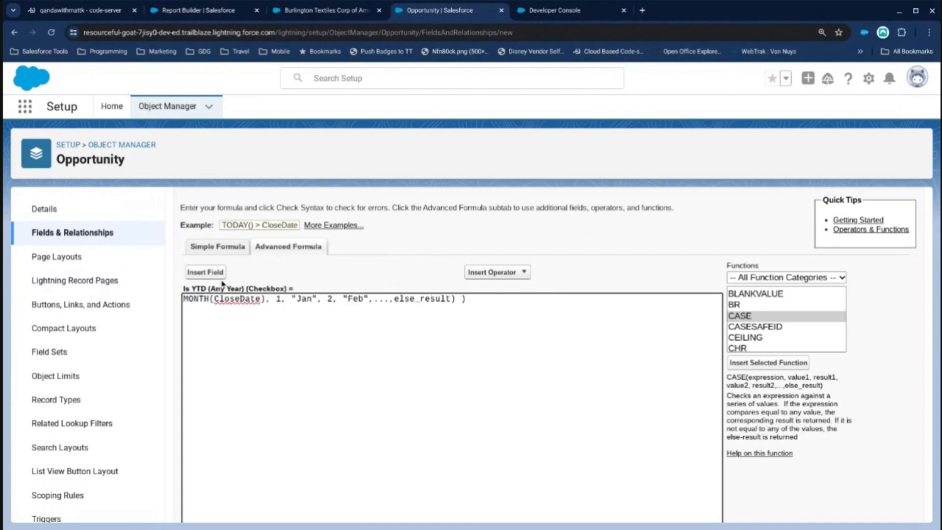
pyautogui.moveTo(265, 299); pyautogui.dragTo(521, 311)
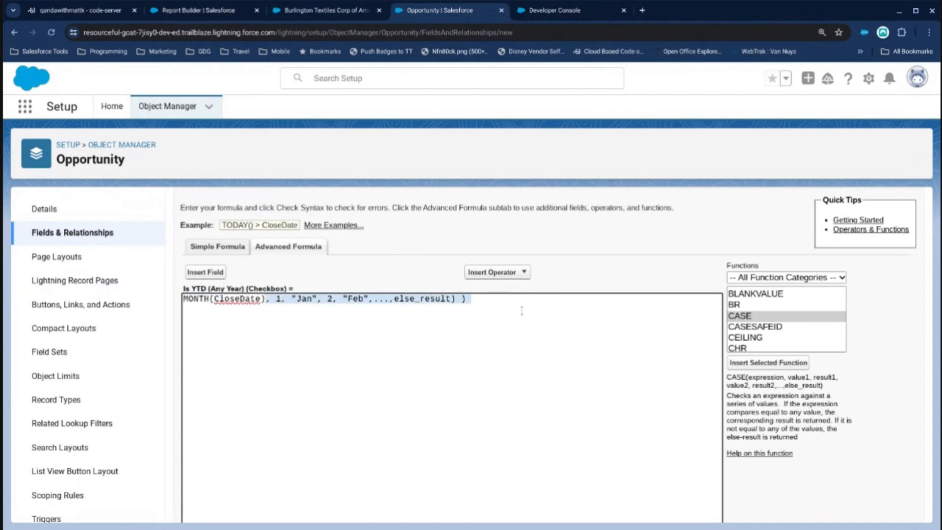
pyautogui.press('BackSpace')
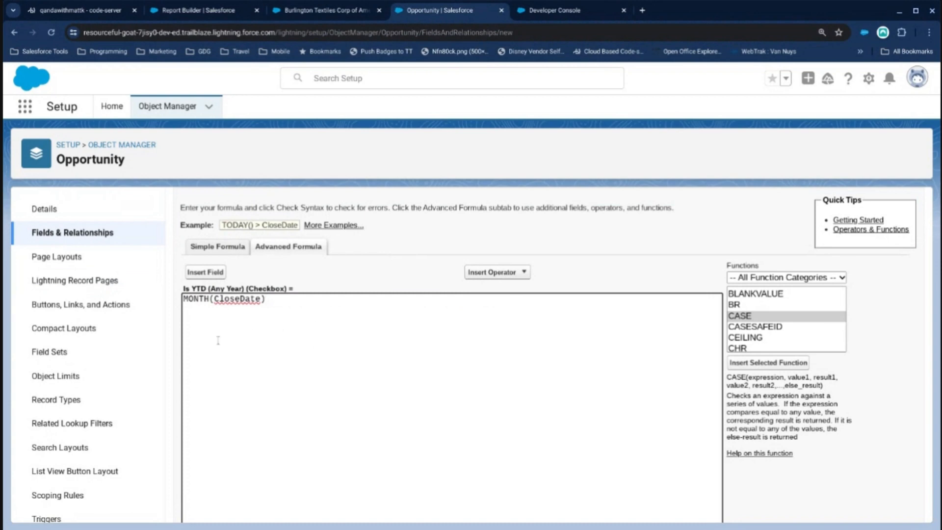
# Add MONTH( TODAY() ) on a second line below MONTH(CloseDate), inserting TODAY from the function list, and start a new line beneath it.
pyautogui.moveTo(287, 301); pyautogui.dragTo(197, 294)
pyautogui.click(283, 302)
pyautogui.write('MONTH(')
pyautogui.scroll(-10, 793, 338)
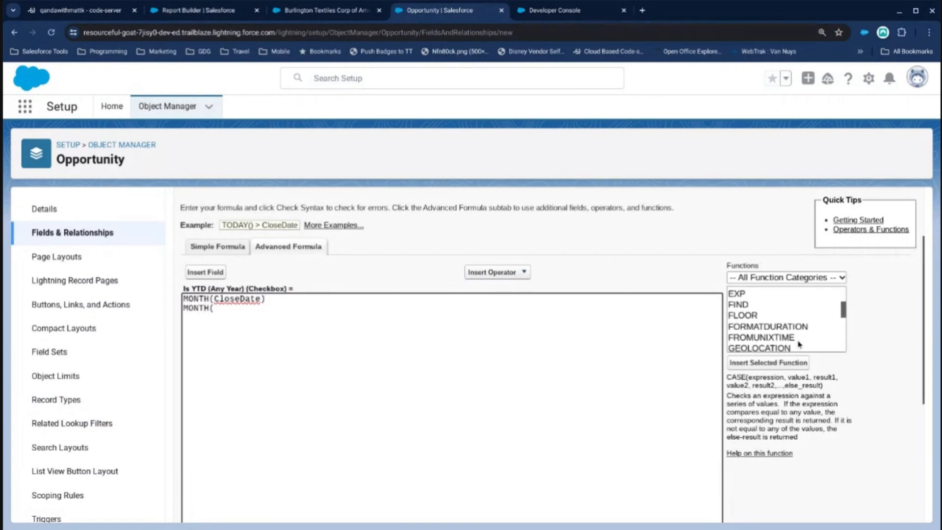
pyautogui.scroll(-10, 793, 346)
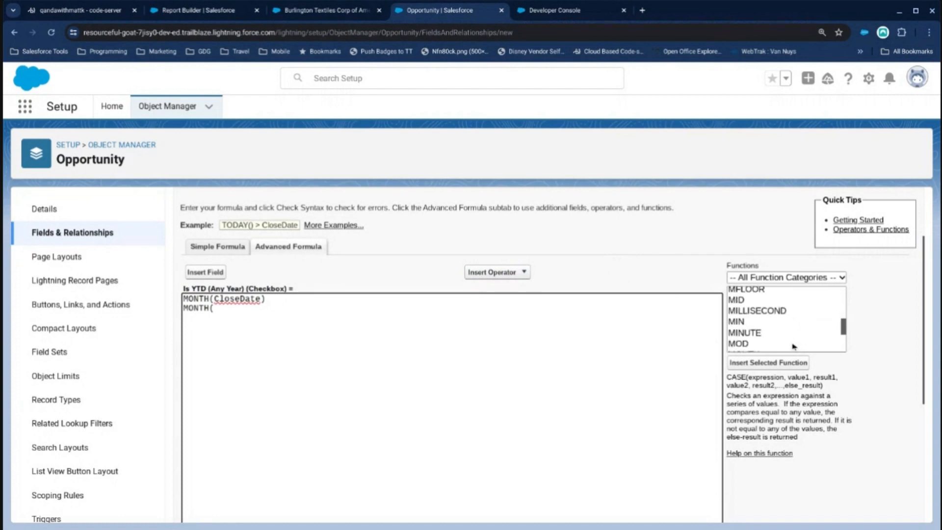
pyautogui.scroll(-3, 793, 346)
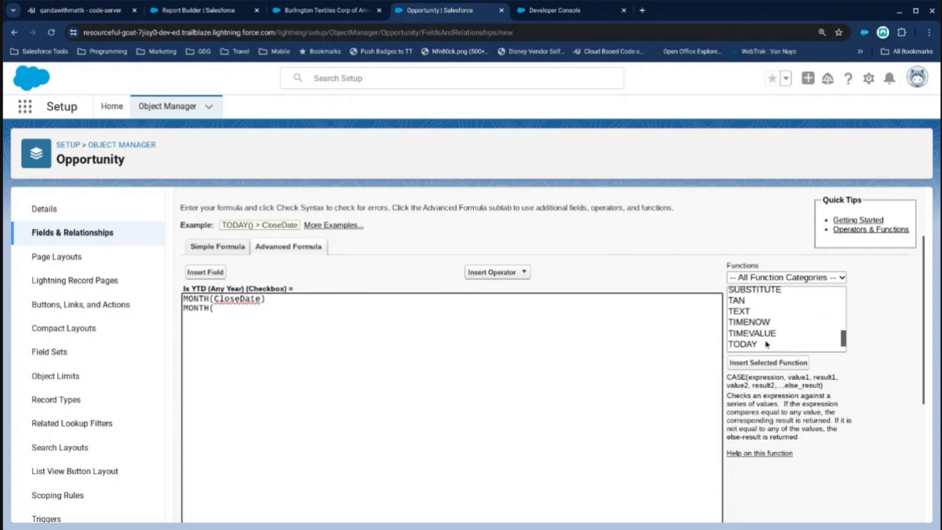
pyautogui.click(785, 324)
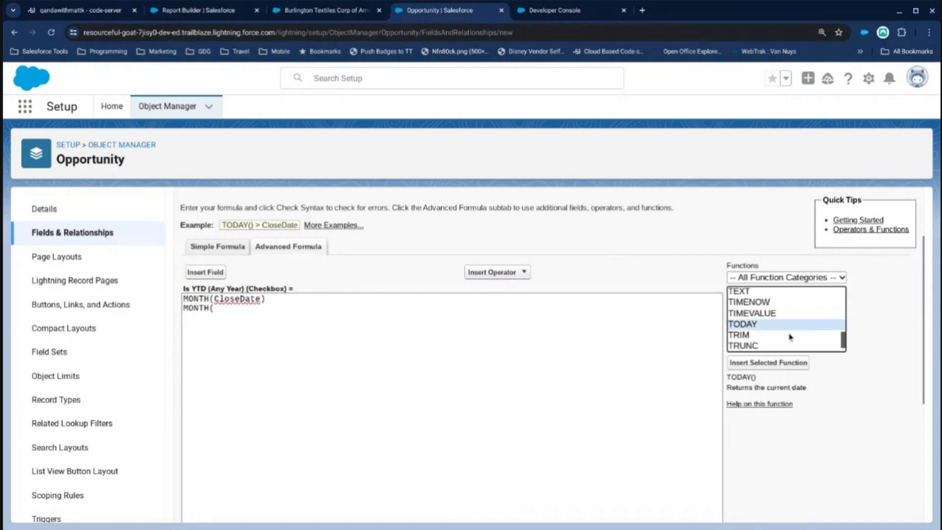
pyautogui.click(774, 362)
pyautogui.write(')')
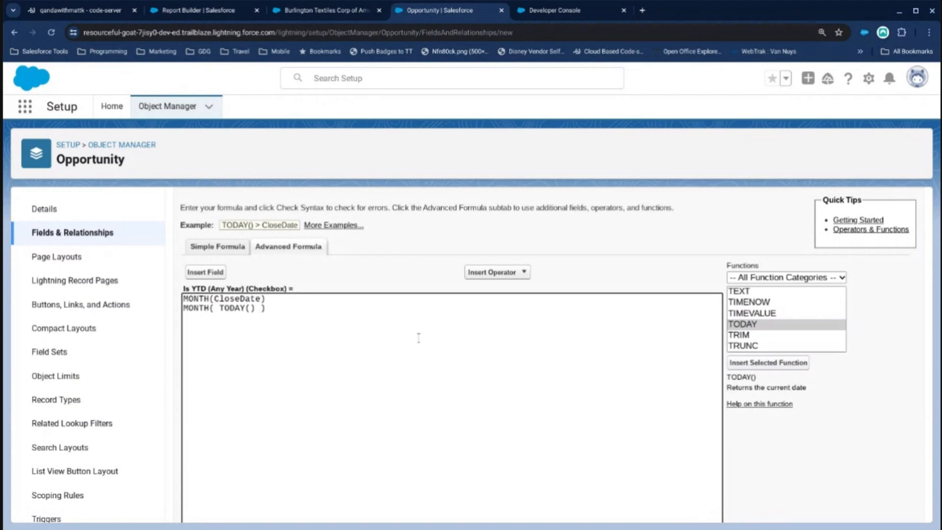
pyautogui.press('Return')
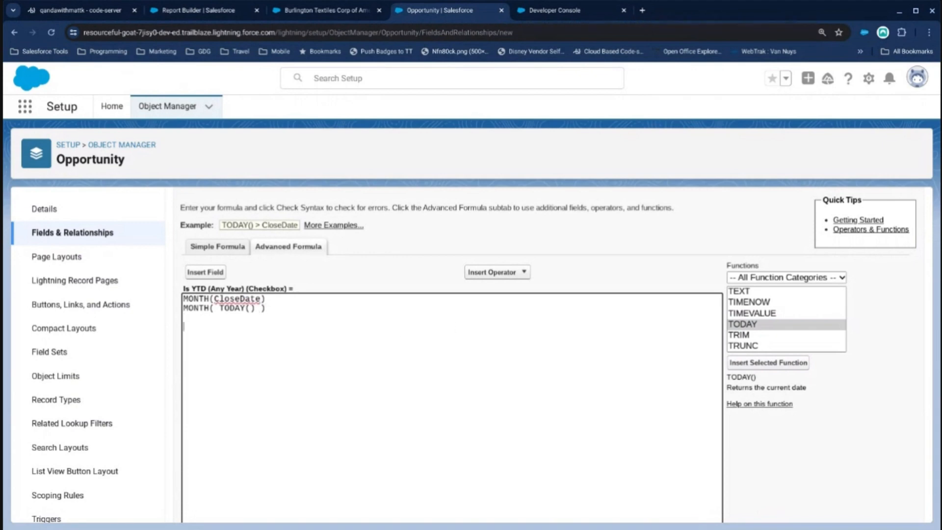
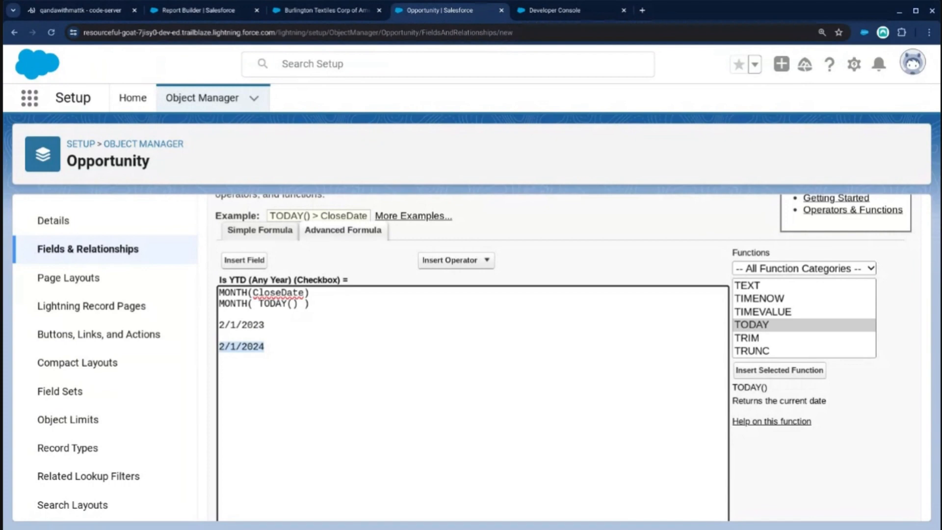
# Move MONTH( TODAY() ) in front of MONTH(CloseDate) and join them with >= as a single comparison.
pyautogui.moveTo(267, 324); pyautogui.dragTo(218, 325)
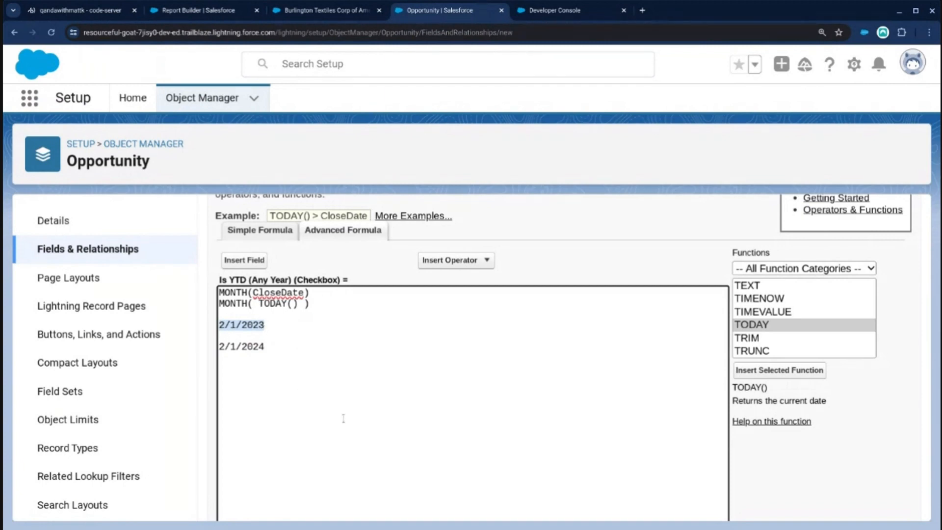
pyautogui.scroll(1, 338, 413)
pyautogui.moveTo(314, 320); pyautogui.dragTo(211, 319)
pyautogui.hotkey('ctrl', 'c')
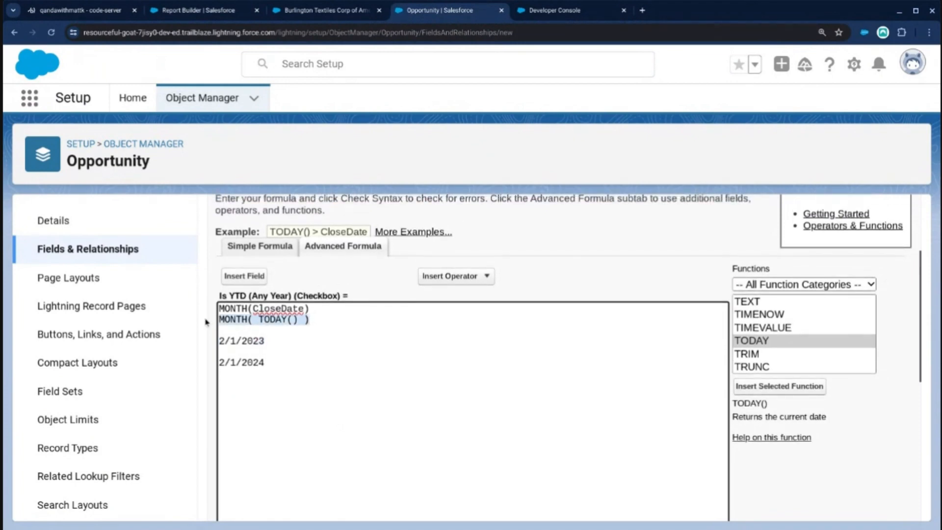
pyautogui.press('BackSpace')
pyautogui.click(219, 309)
pyautogui.hotkey('ctrl', 'v')
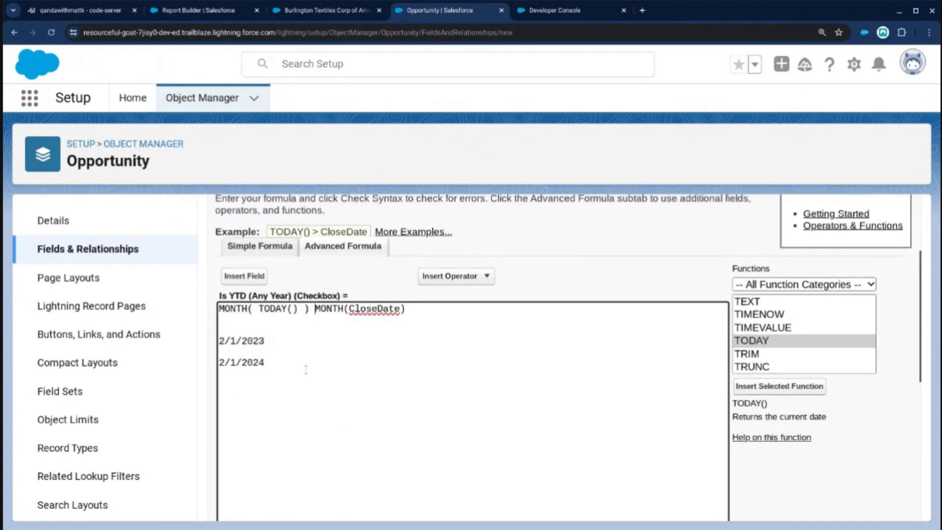
pyautogui.write('>=')
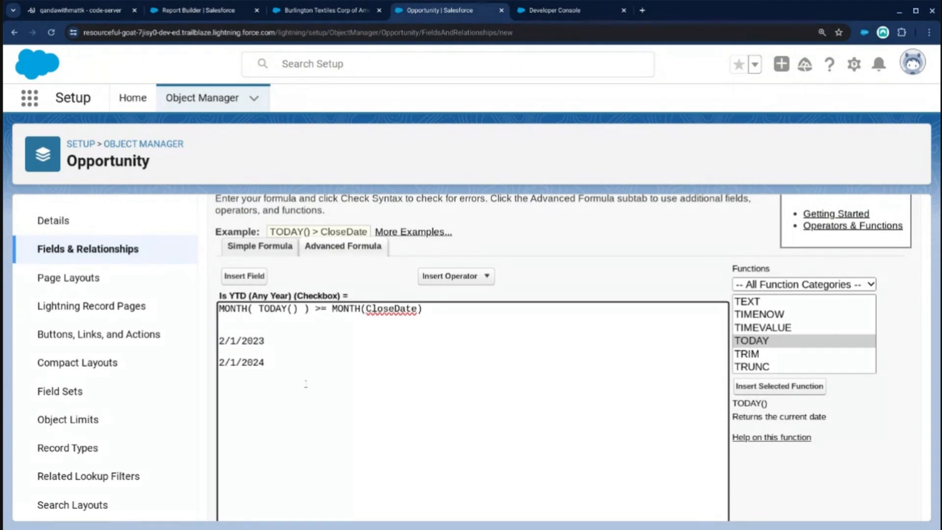
# Delete the two sample dates, 2/1/2023 and 2/1/2024, and the blank lines below the formula.
pyautogui.moveTo(282, 366); pyautogui.dragTo(148, 338)
pyautogui.press('BackSpace')
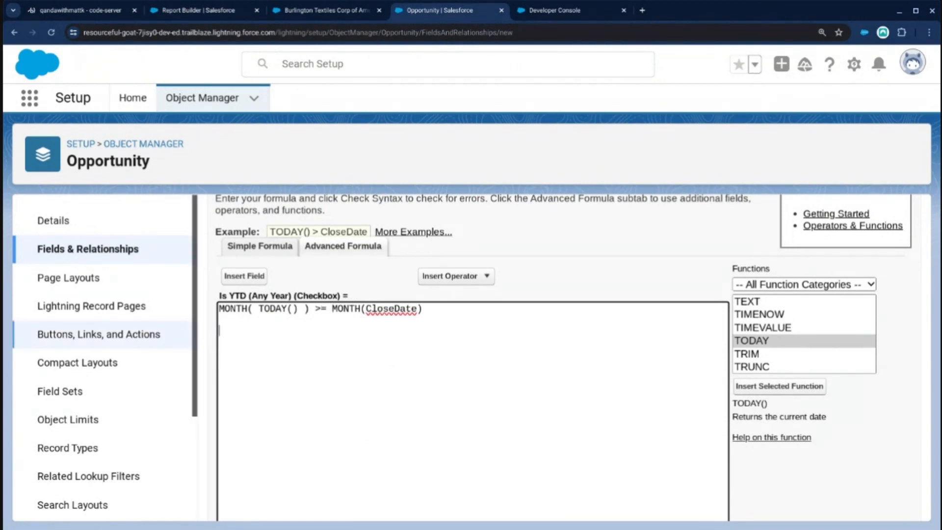
pyautogui.scroll(3, 302, 398)
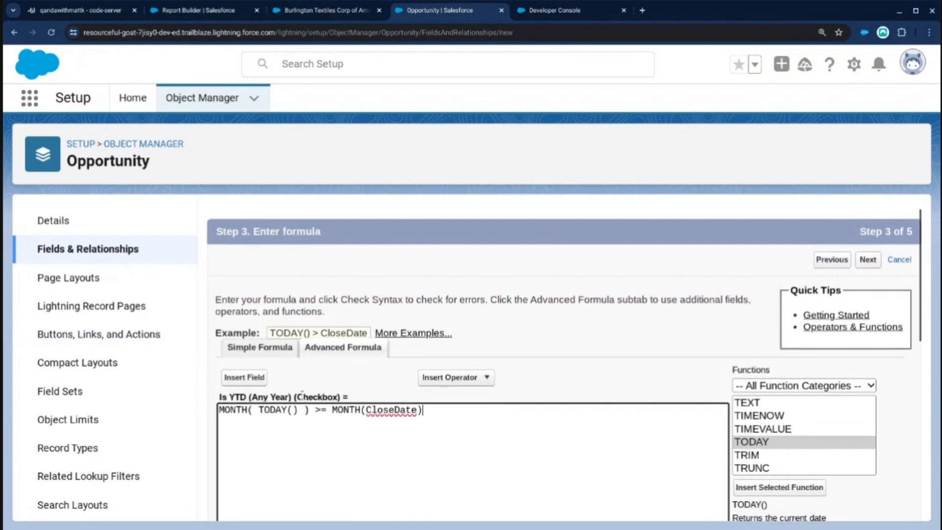
# Finish creating the Is YTD (Any Year) field, accepting the default field-level security and page layouts, and save it.
pyautogui.scroll(-2, 314, 402)
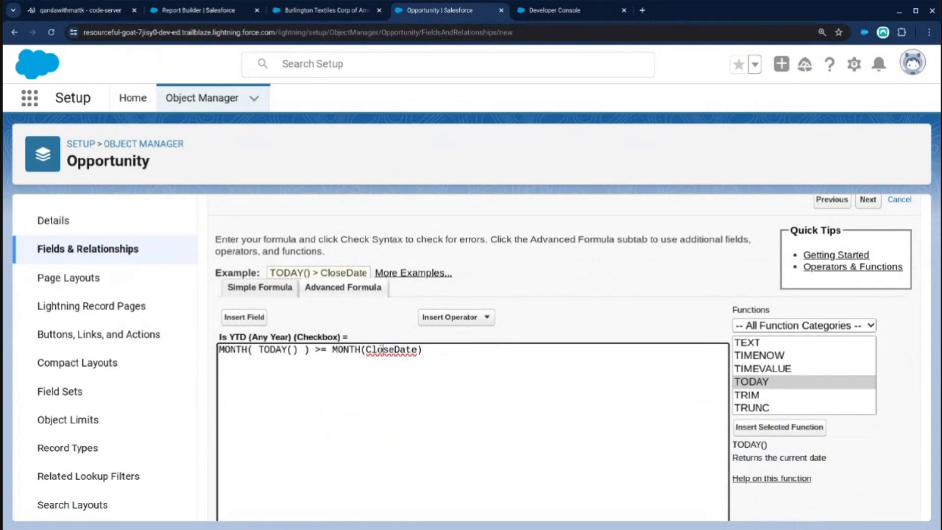
pyautogui.scroll(-5, 364, 391)
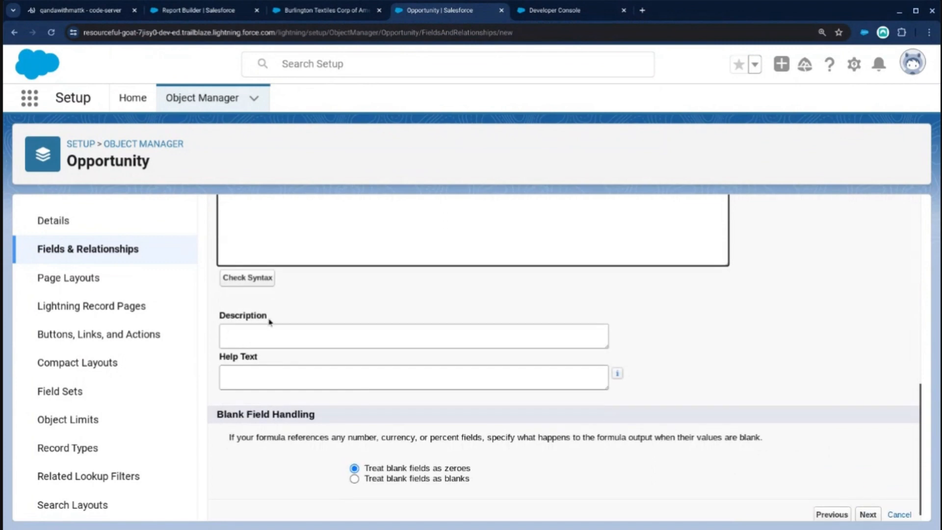
pyautogui.scroll(5, 386, 305)
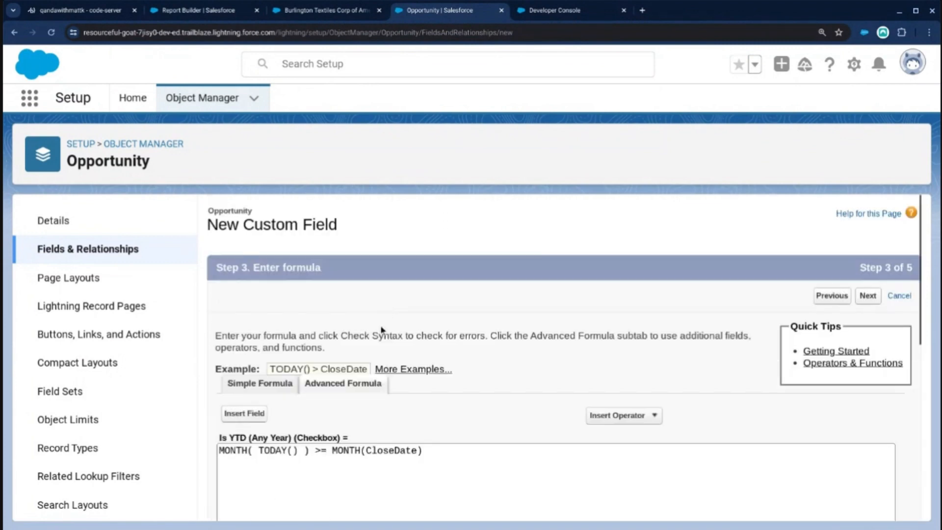
pyautogui.scroll(-5, 479, 350)
pyautogui.scroll(5, 480, 349)
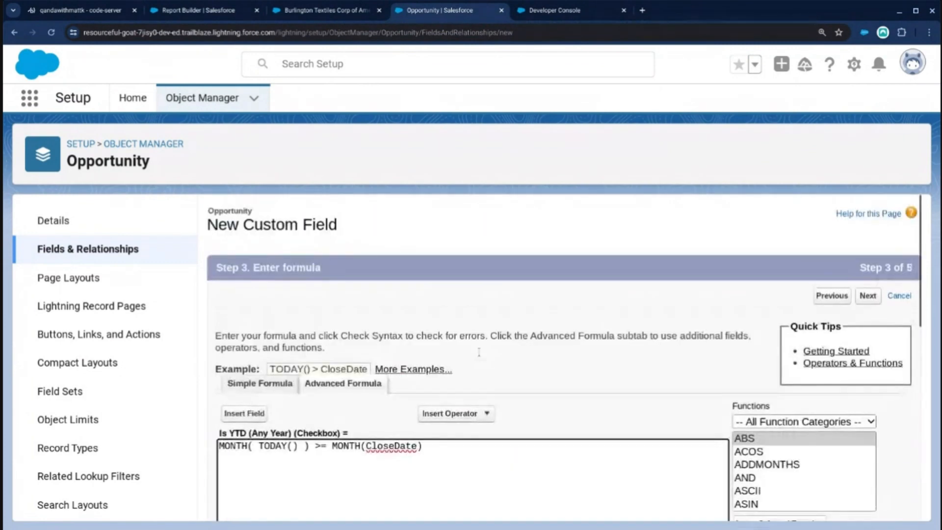
pyautogui.click(874, 292)
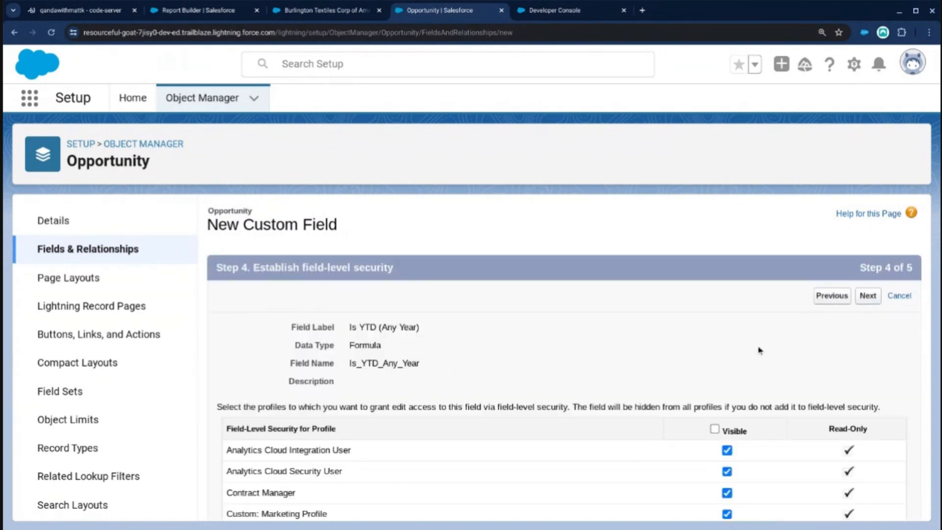
pyautogui.click(867, 297)
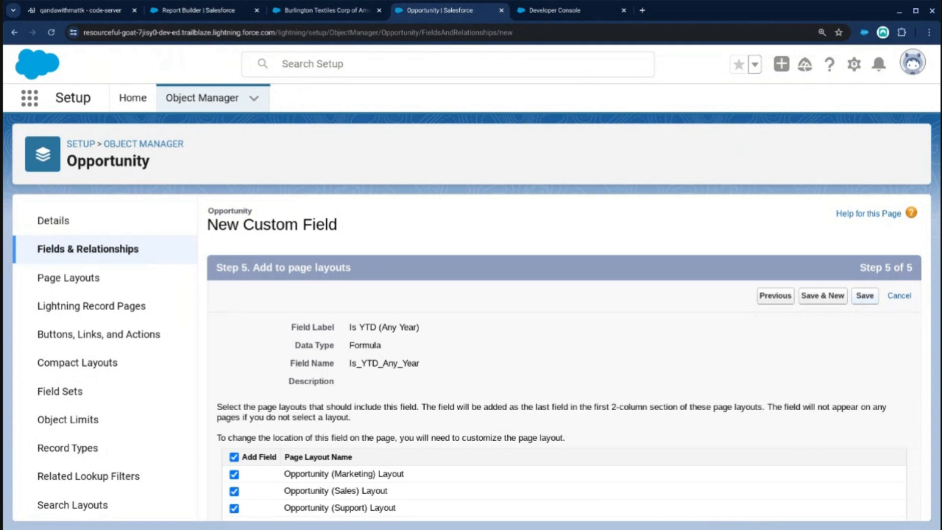
pyautogui.click(864, 296)
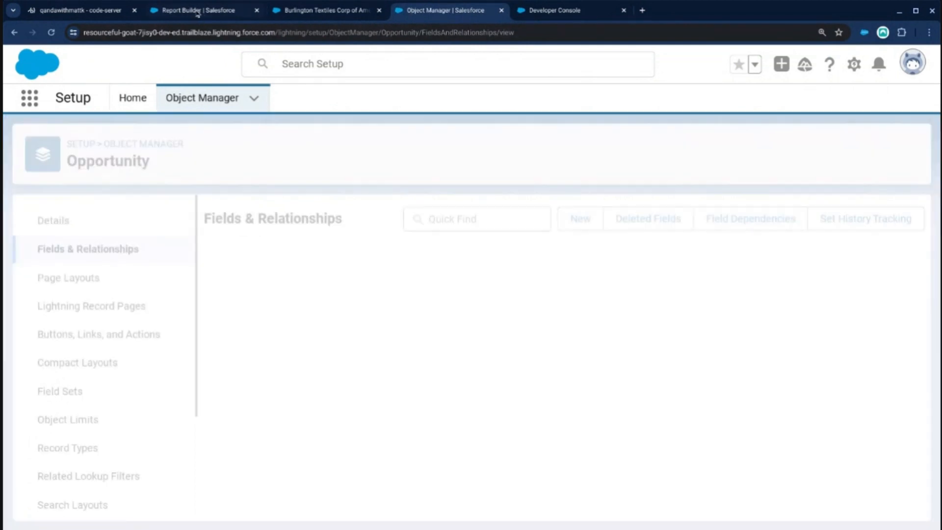
# Go back to the Opportunities YTD with Previous Period report in the report builder and reload the page.
pyautogui.click(199, 10)
pyautogui.click(224, 32)
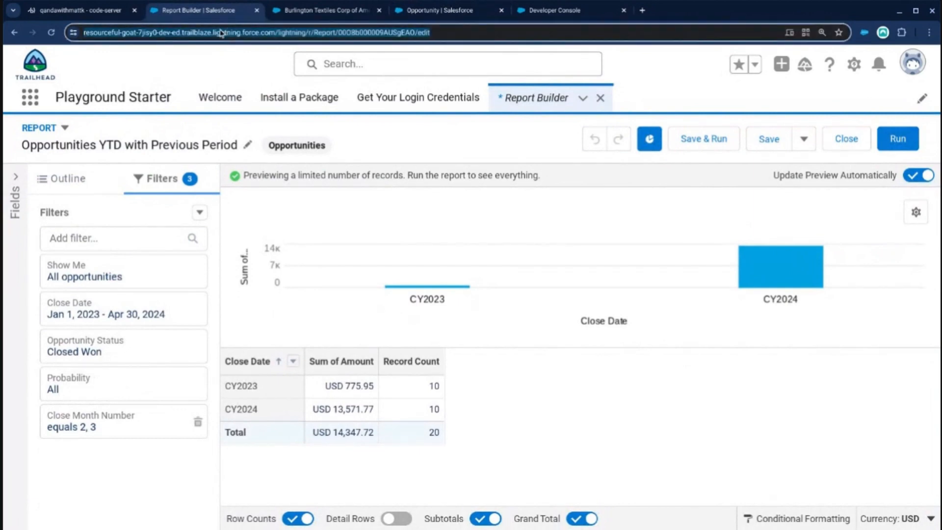
pyautogui.press('Return')
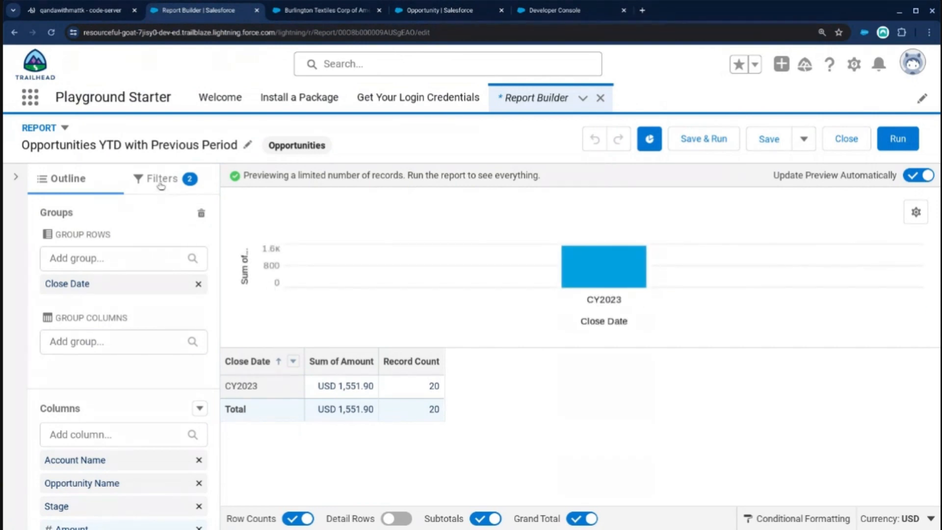
# Add a report filter for Is YTD (Any Year) equals True and run the report.
pyautogui.scroll(-1, 153, 241)
pyautogui.scroll(1, 148, 248)
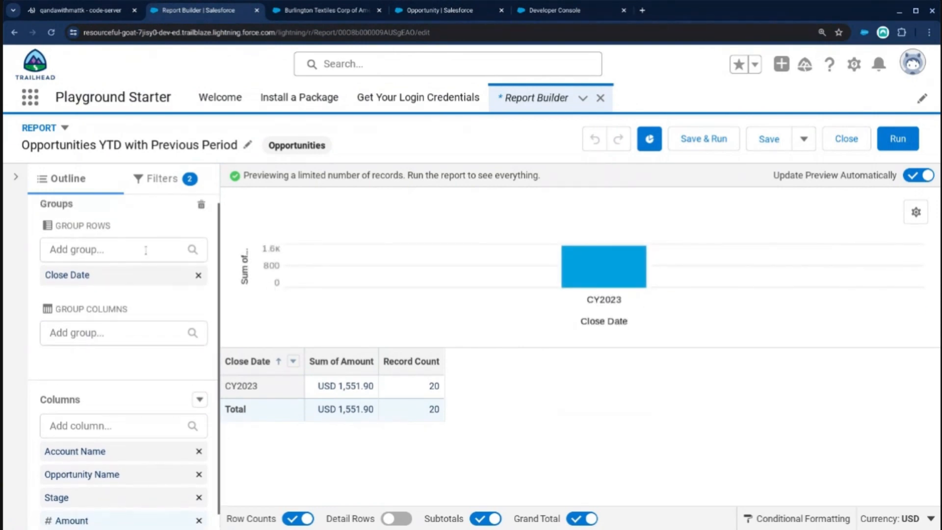
pyautogui.click(159, 181)
pyautogui.click(118, 240)
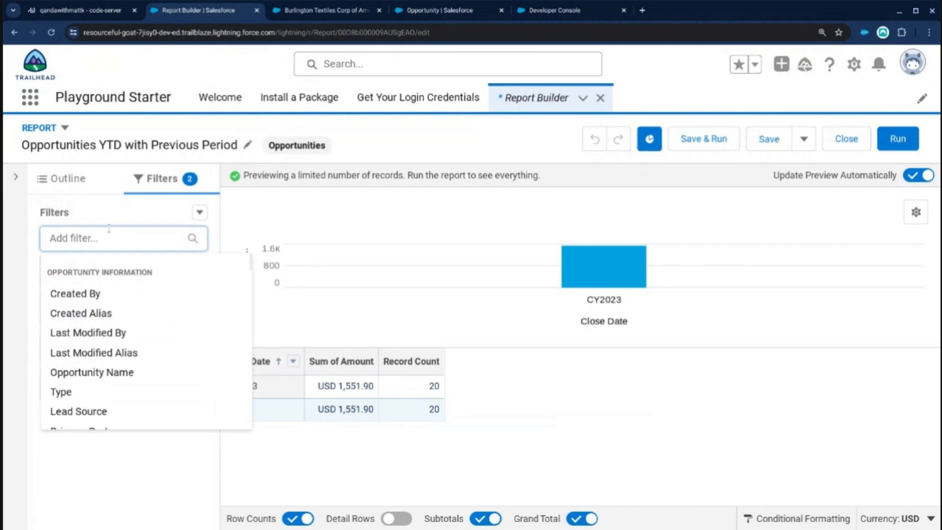
pyautogui.write('Is')
pyautogui.click(90, 410)
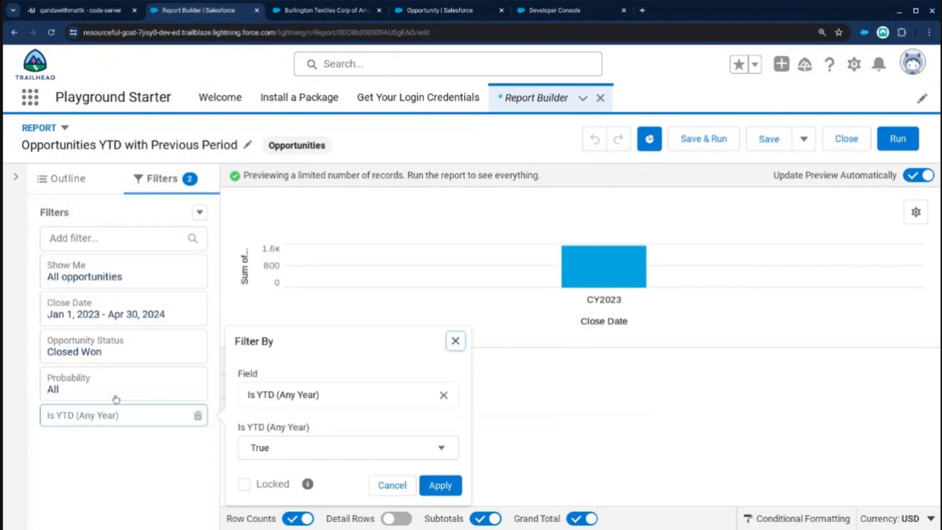
pyautogui.click(431, 485)
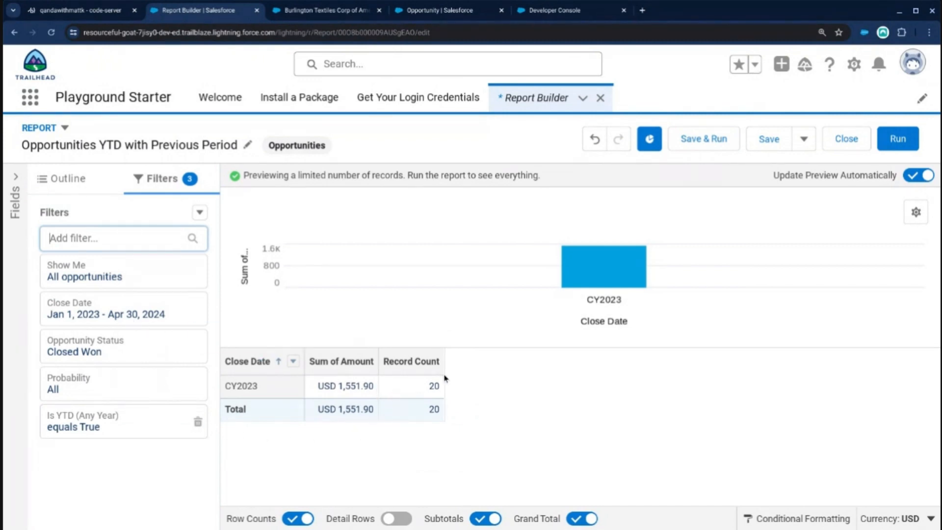
pyautogui.click(897, 139)
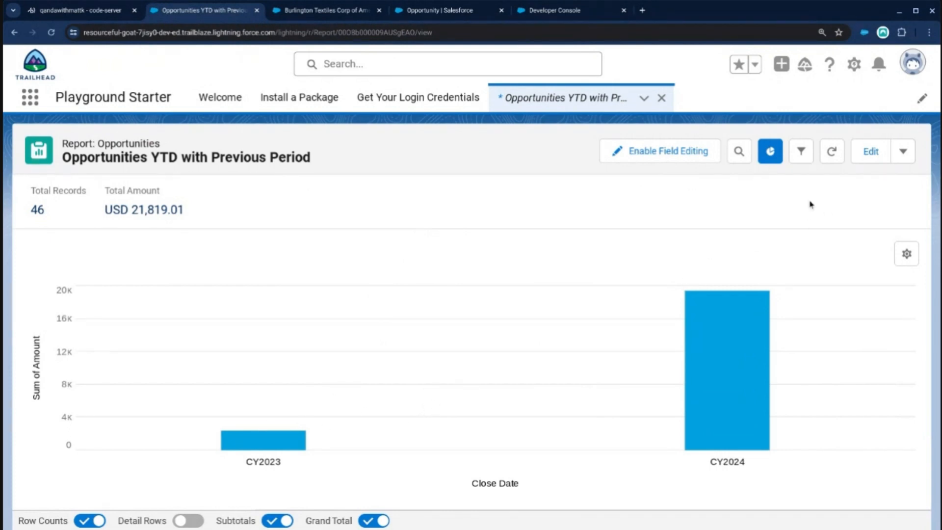
# Edit the report's Close Date range filter to clear its end date, then run the report.
pyautogui.click(861, 155)
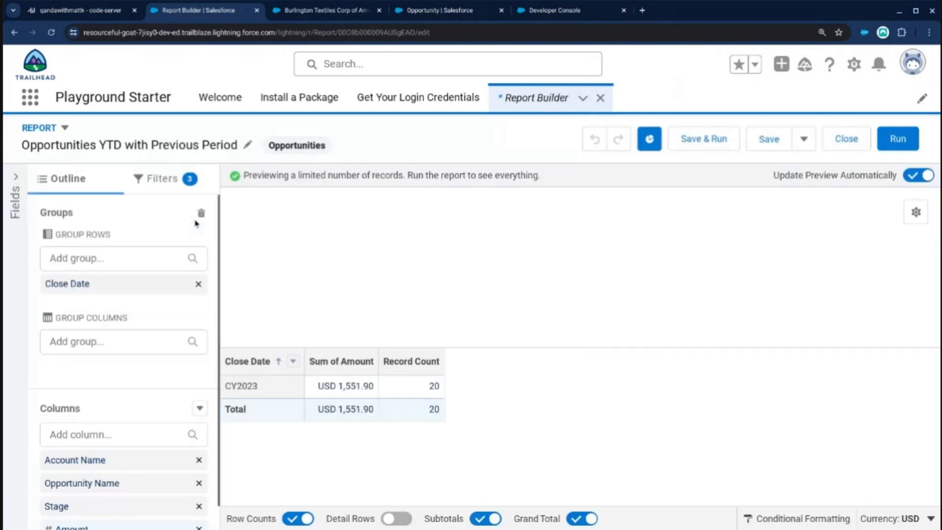
pyautogui.click(158, 185)
pyautogui.click(98, 309)
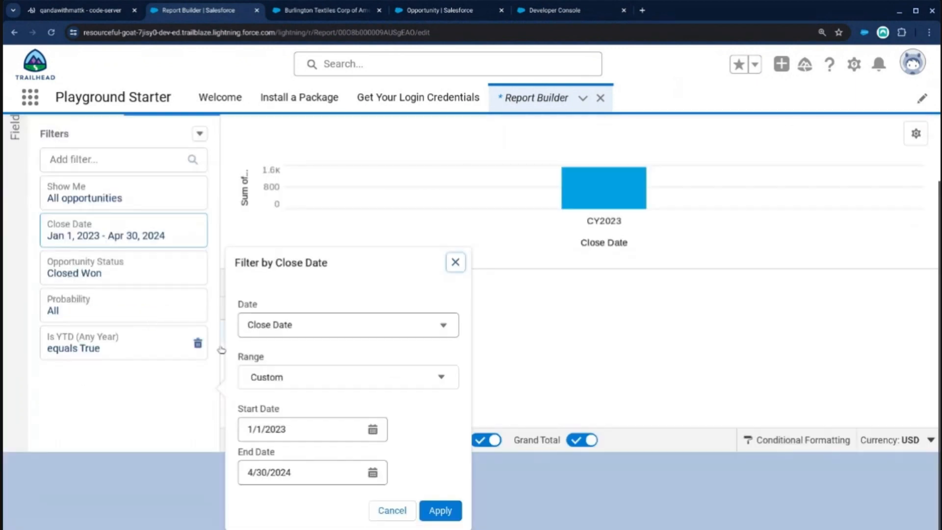
pyautogui.tripleClick(308, 472)
pyautogui.press('BackSpace')
pyautogui.click(435, 511)
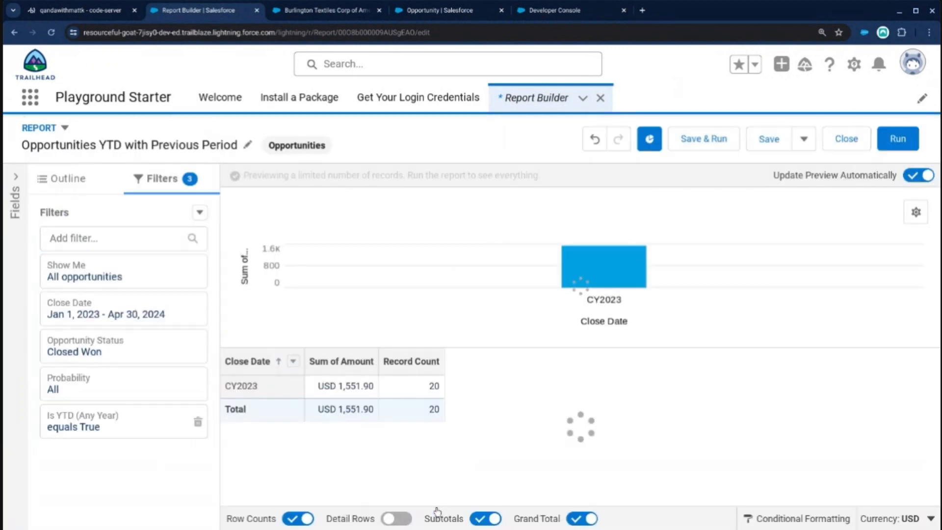
pyautogui.click(899, 139)
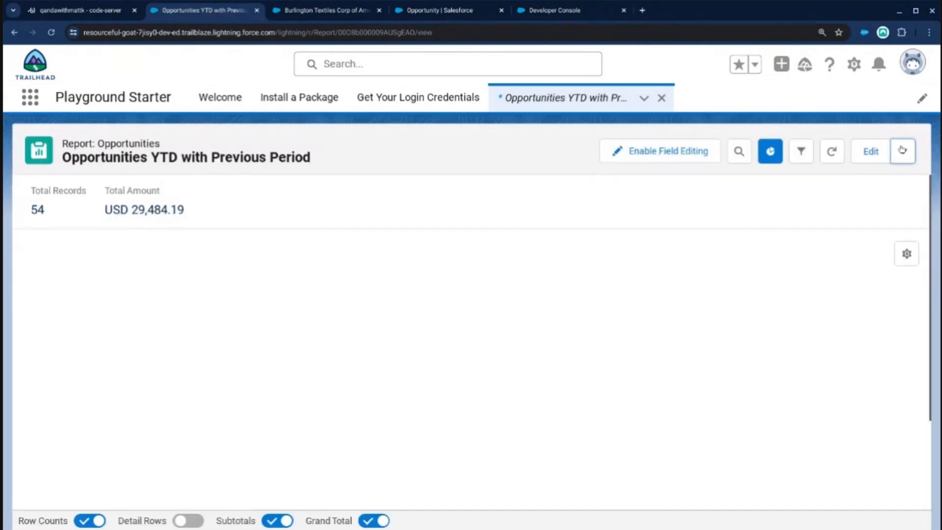
# Save the Opportunities YTD with Previous Period report.
pyautogui.click(903, 151)
pyautogui.click(851, 207)
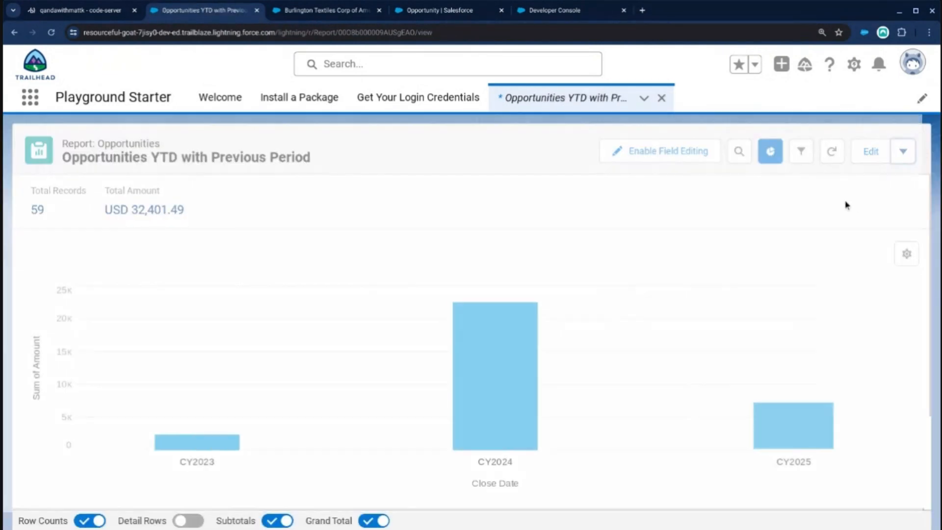
pyautogui.click(658, 145)
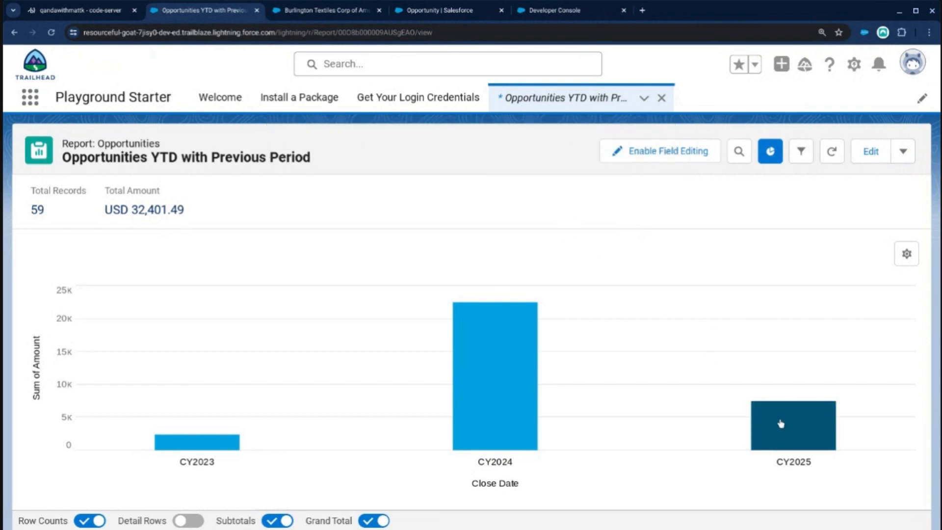
# Edit the Opportunities YTD with Previous Period report and add a new filter on the Close Date field.
pyautogui.moveTo(802, 438)
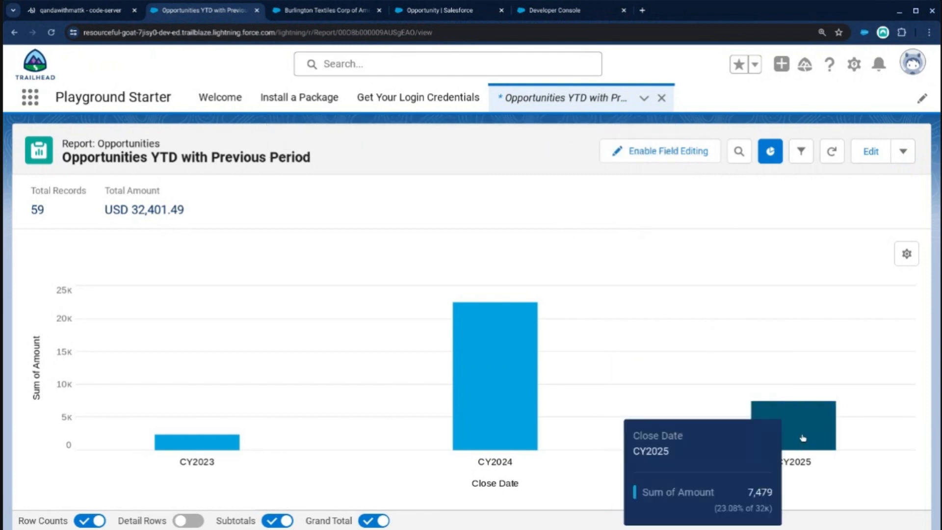
pyautogui.click(899, 157)
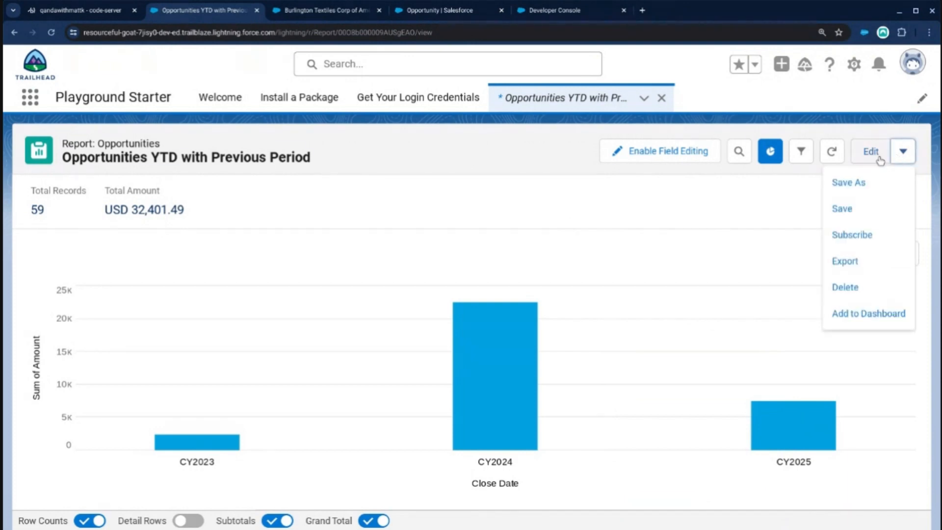
pyautogui.click(877, 153)
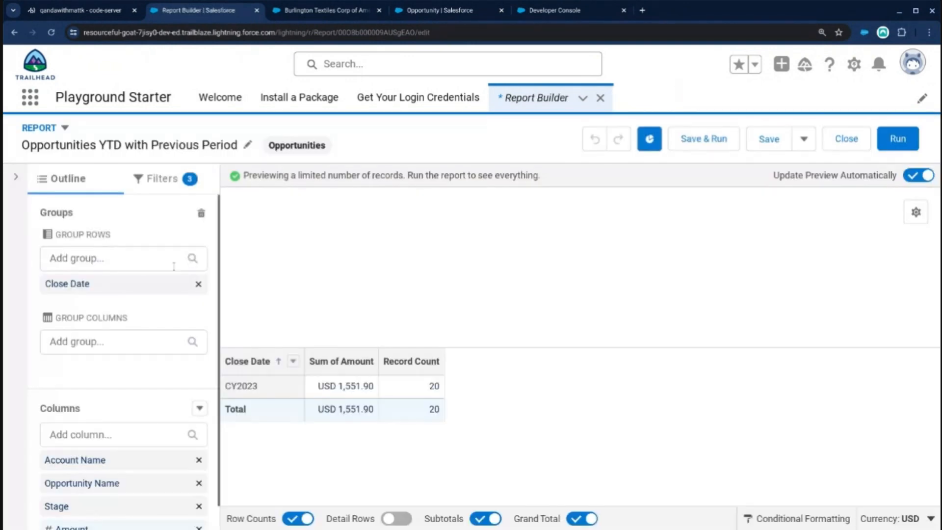
pyautogui.click(158, 179)
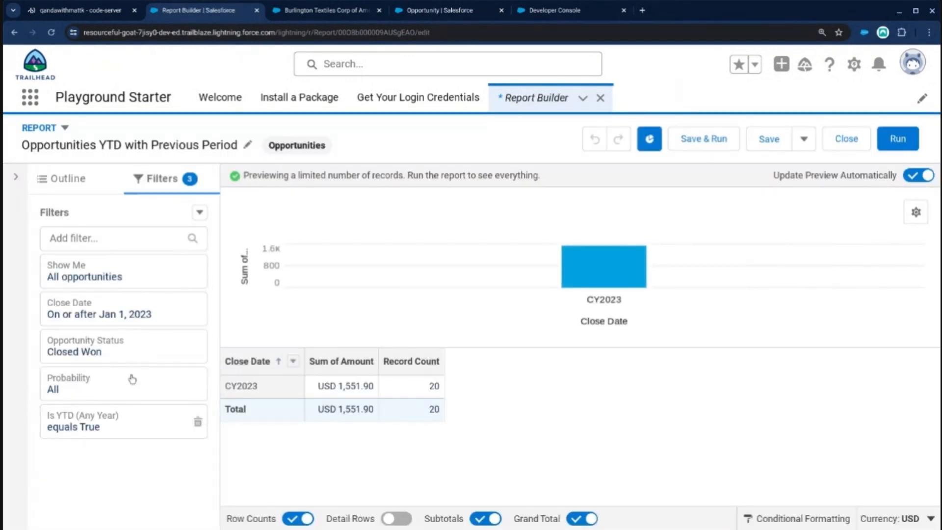
pyautogui.click(101, 237)
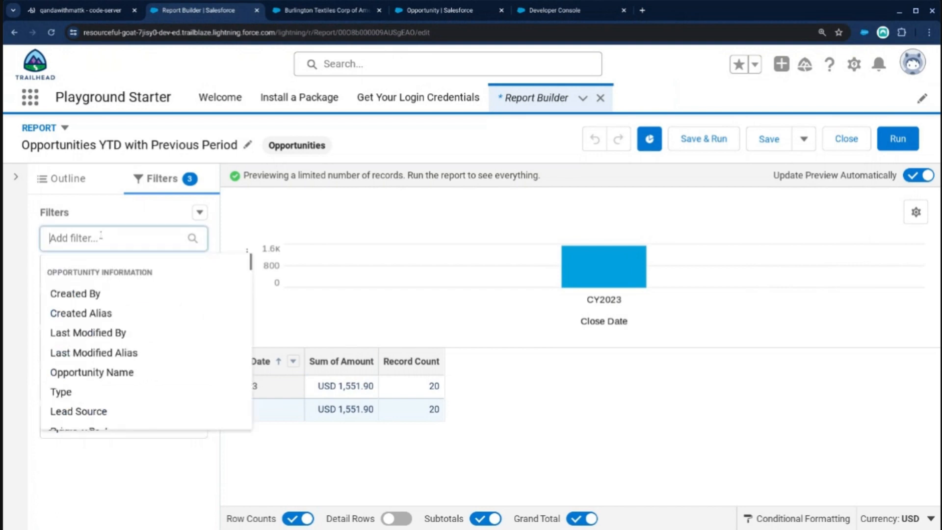
pyautogui.write('Closed')
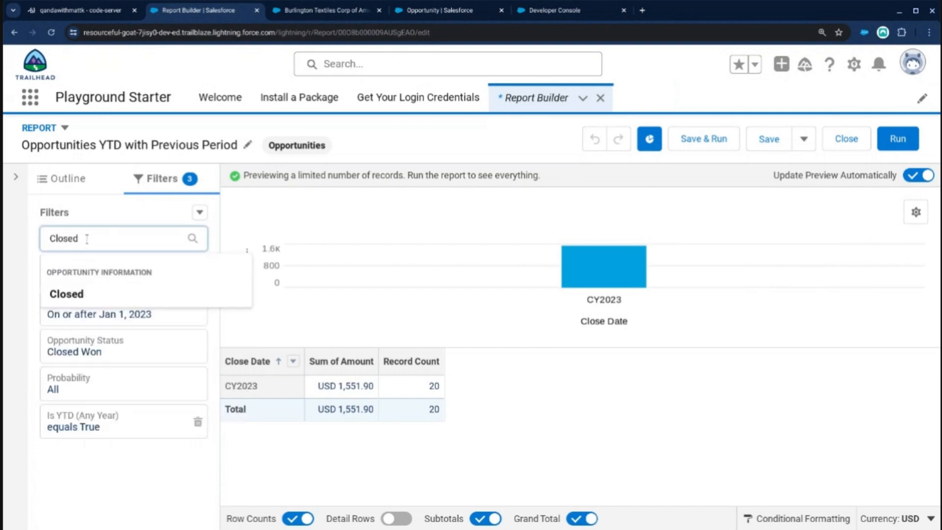
pyautogui.press('BackSpace')
pyautogui.click(89, 316)
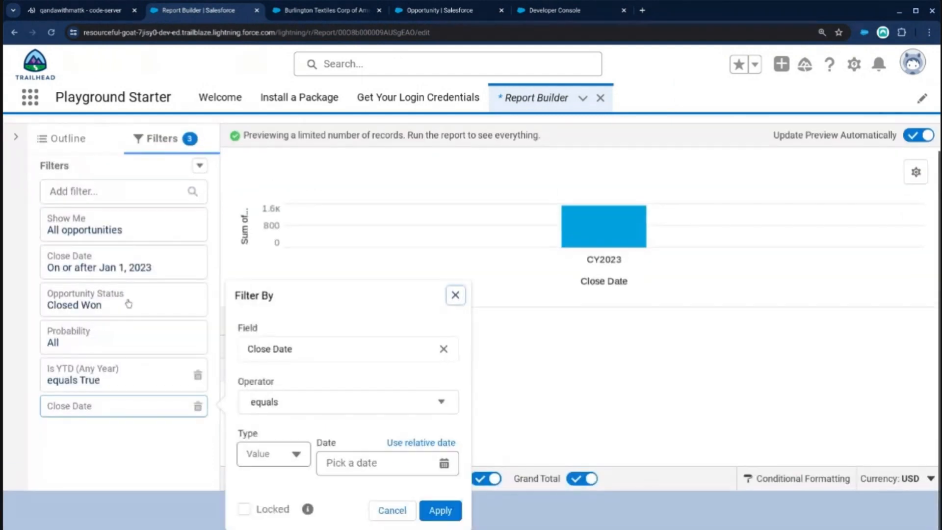
# Set the new Close Date filter to less or equal with the relative date TODAY, then apply it and run the report.
pyautogui.click(303, 408)
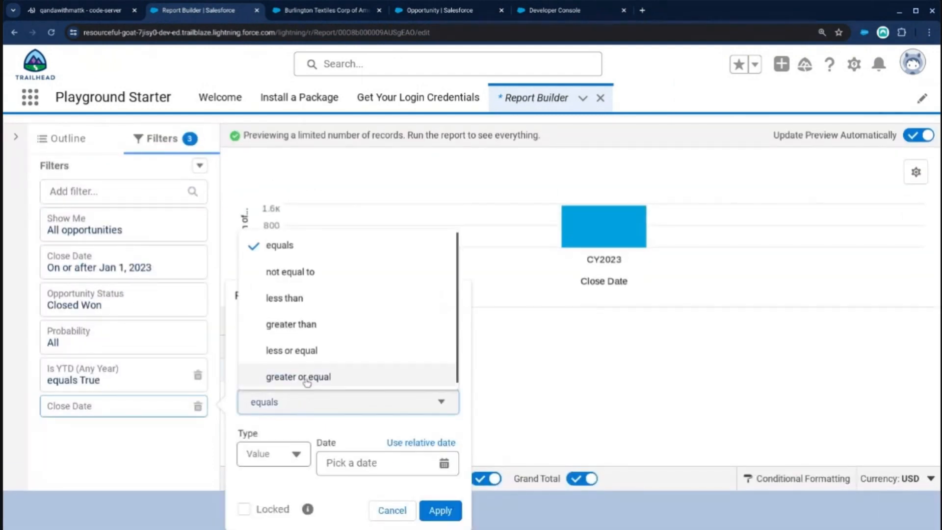
pyautogui.click(309, 350)
pyautogui.click(408, 442)
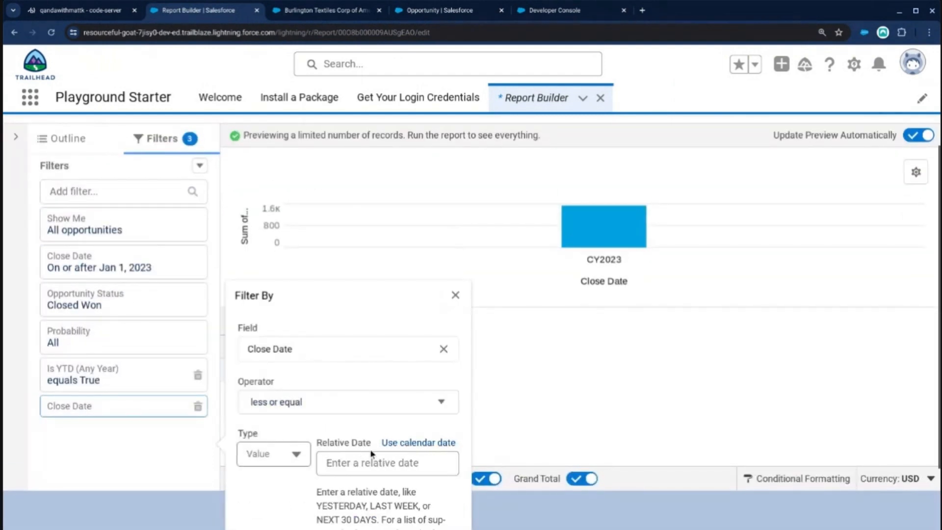
pyautogui.click(373, 463)
pyautogui.write('TDOAY')
pyautogui.press('BackSpace')
pyautogui.press('BackSpace')
pyautogui.press('BackSpace')
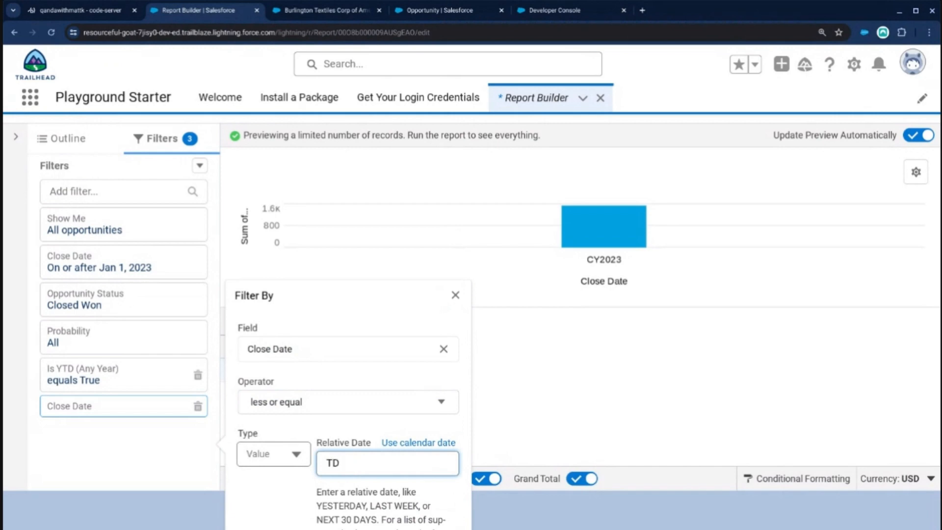
pyautogui.write('ODAY')
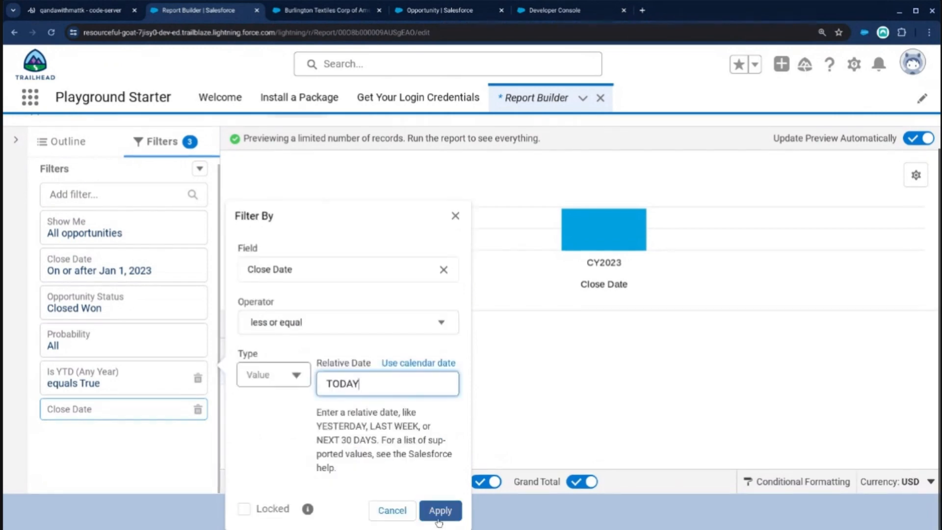
pyautogui.press('Return')
pyautogui.click(895, 140)
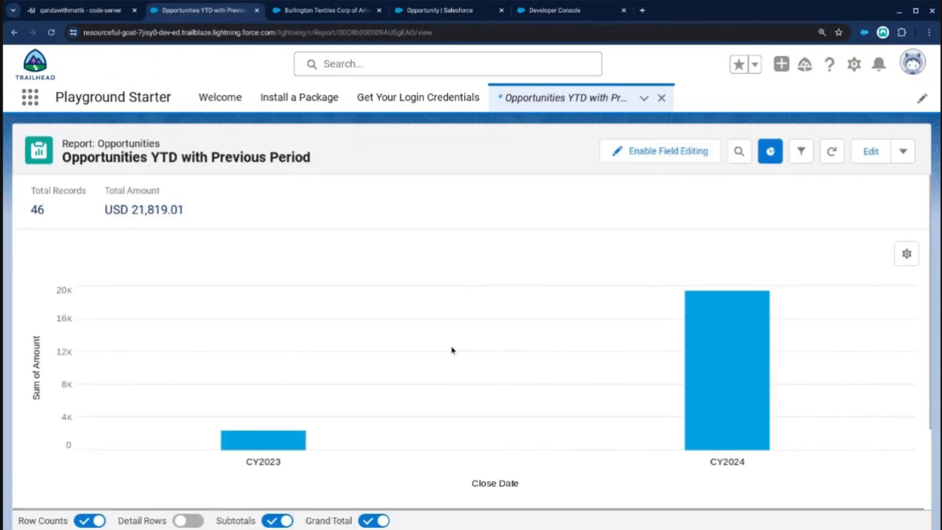
# Save the year-to-date report with its new filter and dismiss the notification.
pyautogui.click(902, 152)
pyautogui.click(864, 203)
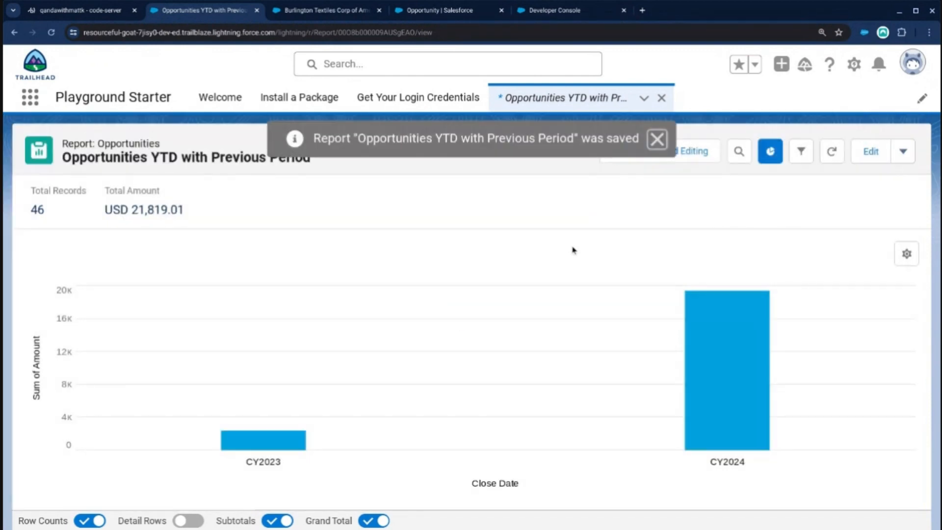
pyautogui.click(657, 140)
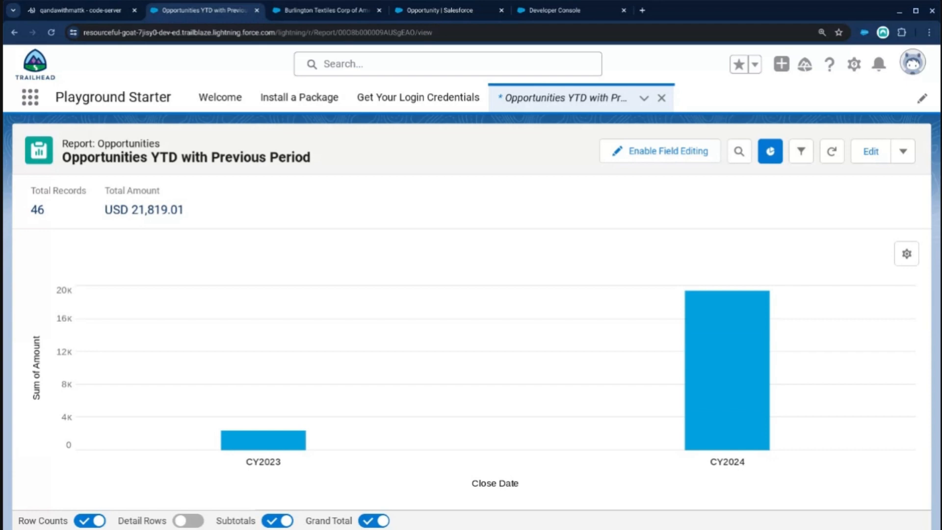
# Find the Is YTD (Any Year) field among the Opportunity fields in Object Manager and examine its formula.
pyautogui.click(419, 12)
pyautogui.click(483, 212)
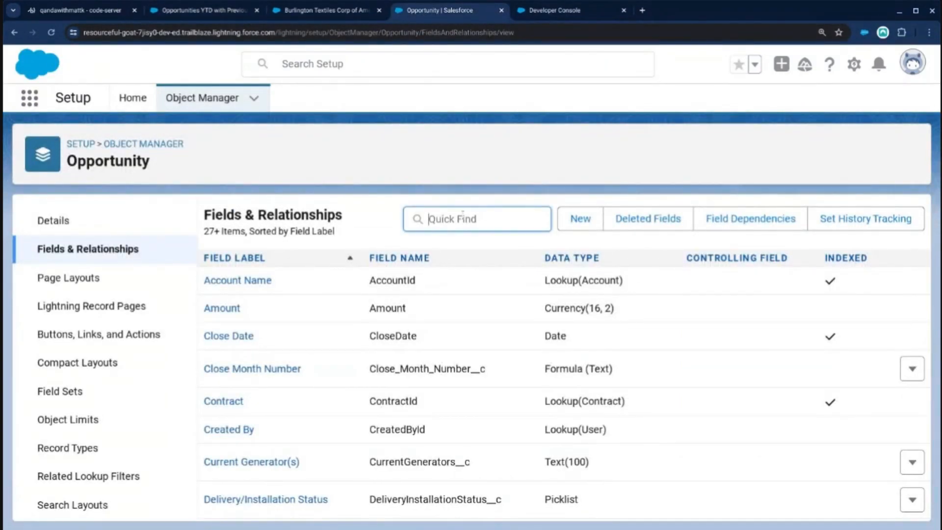
pyautogui.write('Is')
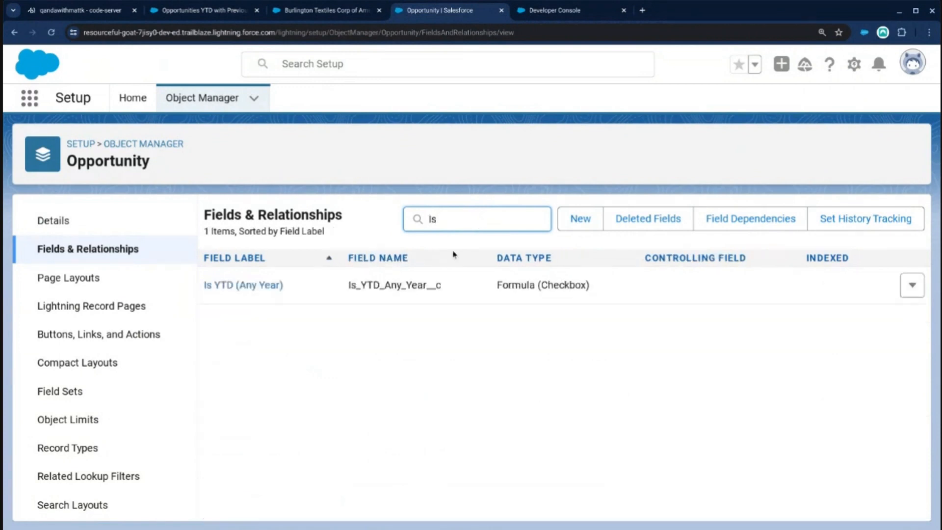
pyautogui.click(267, 288)
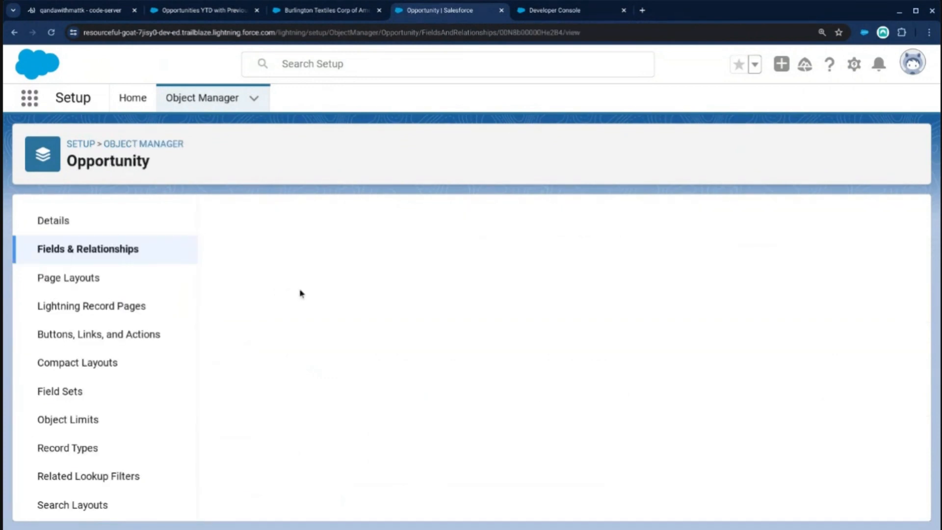
pyautogui.scroll(-1, 443, 362)
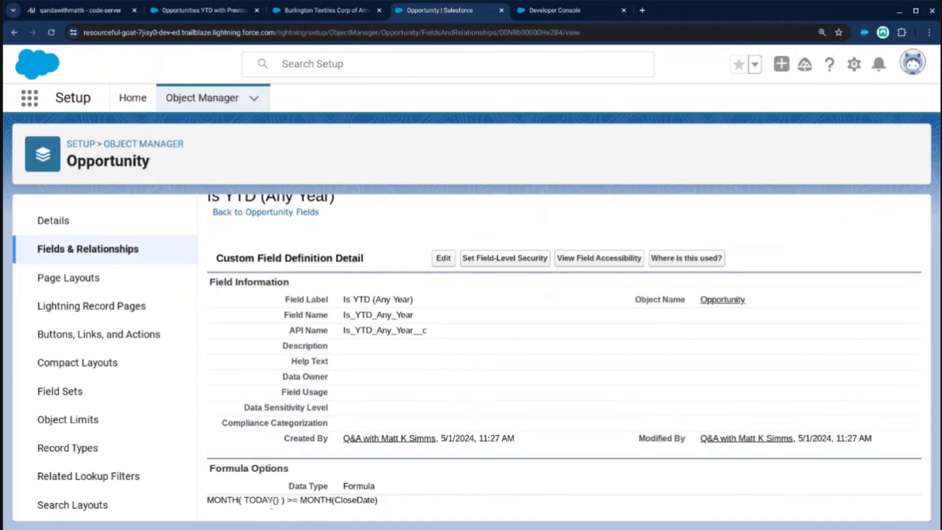
pyautogui.moveTo(384, 500); pyautogui.dragTo(205, 500)
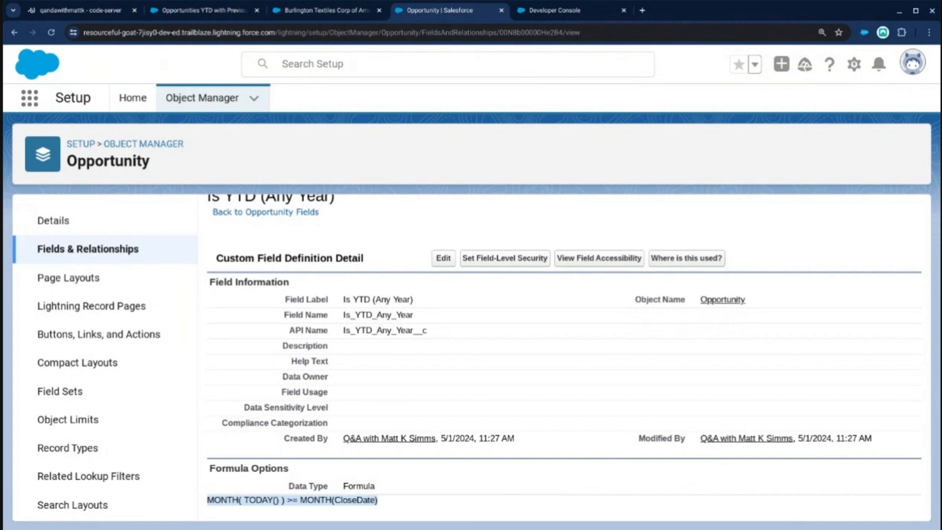
# Find the Close Month Number field among the Opportunity fields and examine its formula.
pyautogui.click(101, 247)
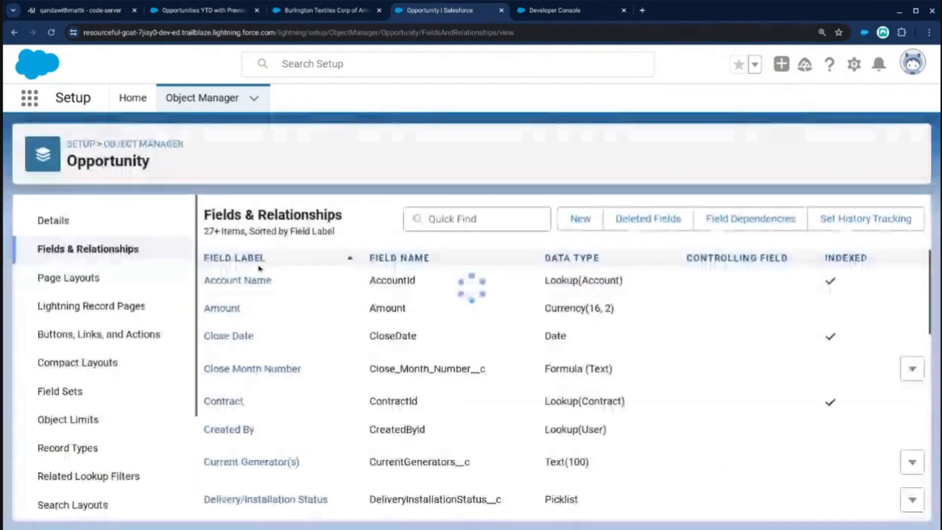
pyautogui.click(450, 219)
pyautogui.write('close')
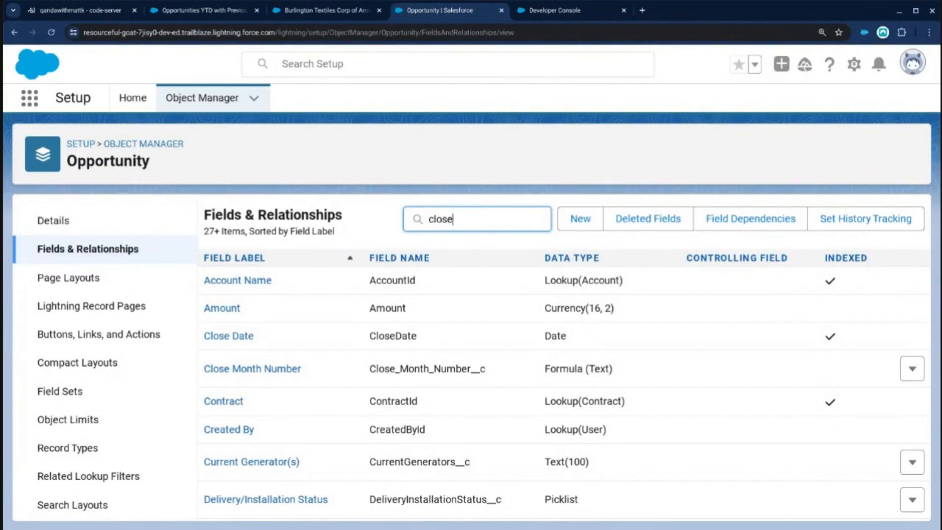
pyautogui.click(275, 313)
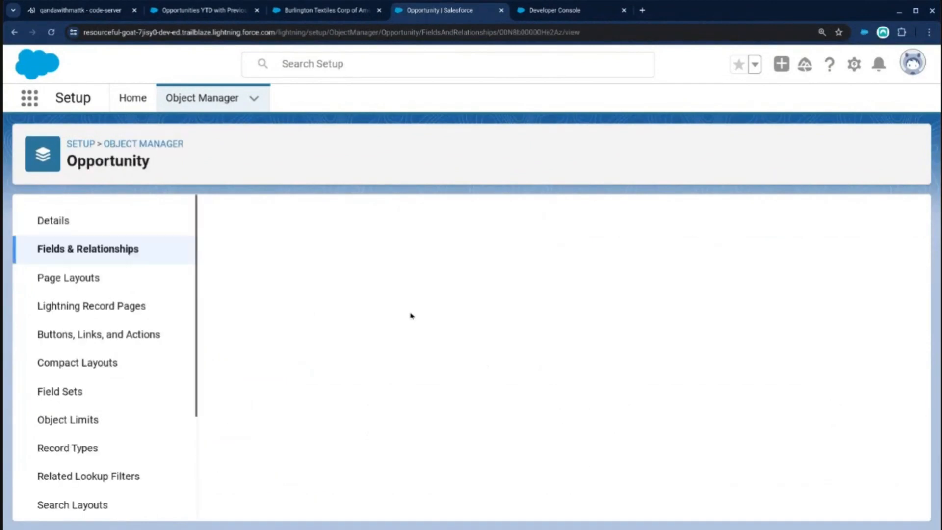
pyautogui.scroll(-1, 343, 356)
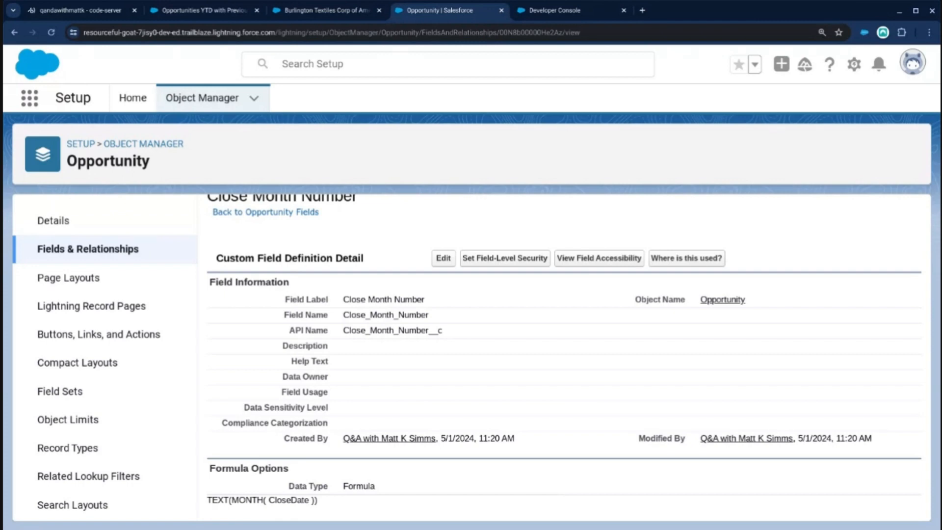
pyautogui.moveTo(322, 501); pyautogui.dragTo(205, 506)
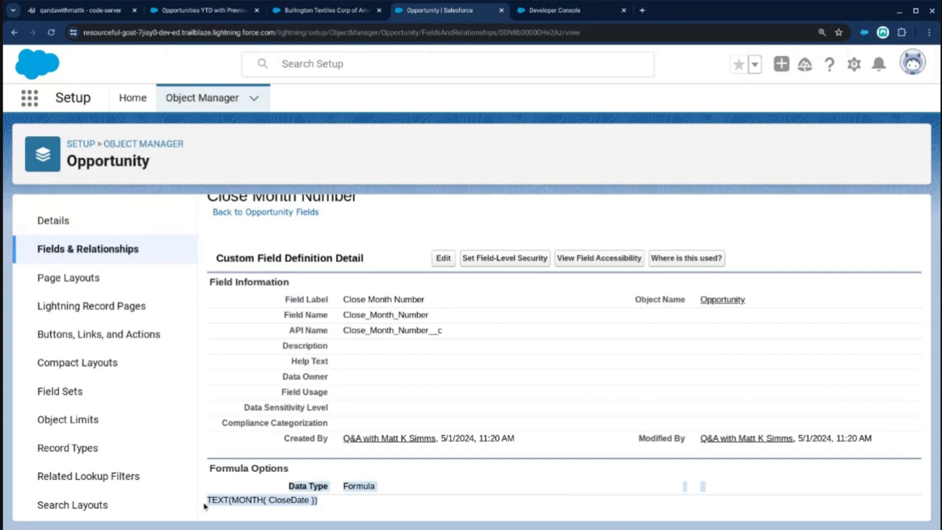
pyautogui.click(219, 501)
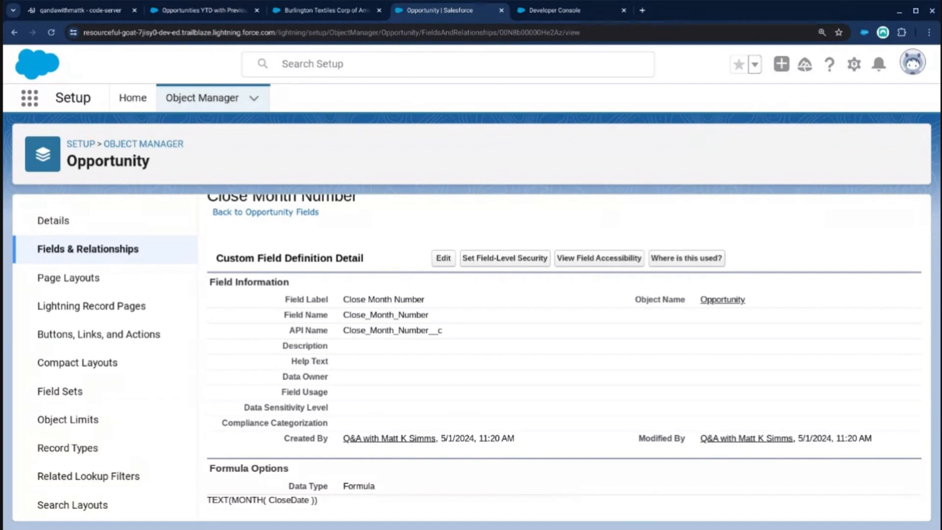
# Return to the Opportunities YTD with Previous Period report and show its detail rows.
pyautogui.click(217, 19)
pyautogui.scroll(-2, 221, 343)
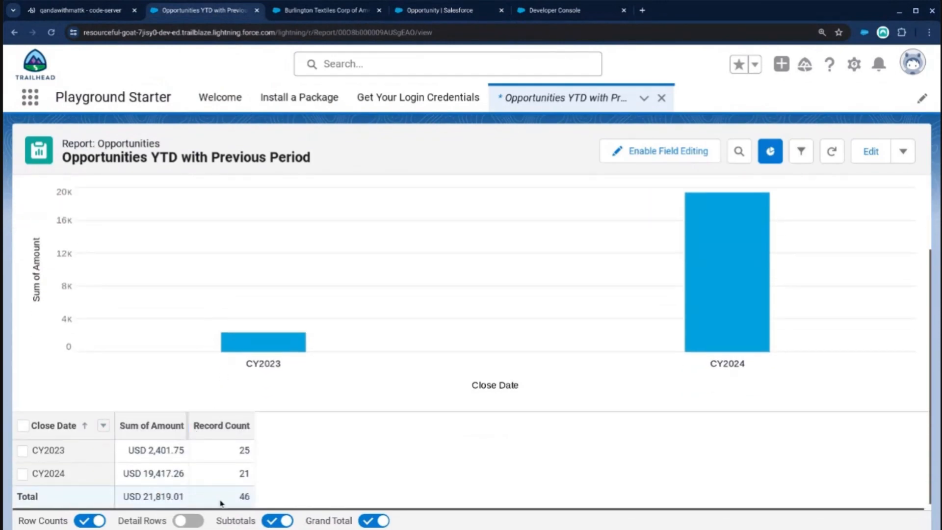
pyautogui.click(186, 522)
pyautogui.scroll(-1, 211, 373)
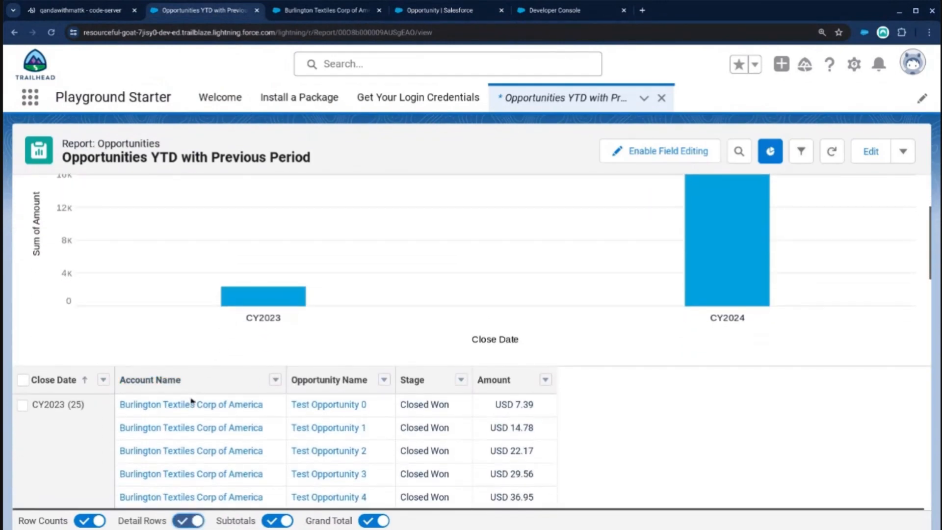
pyautogui.click(191, 404)
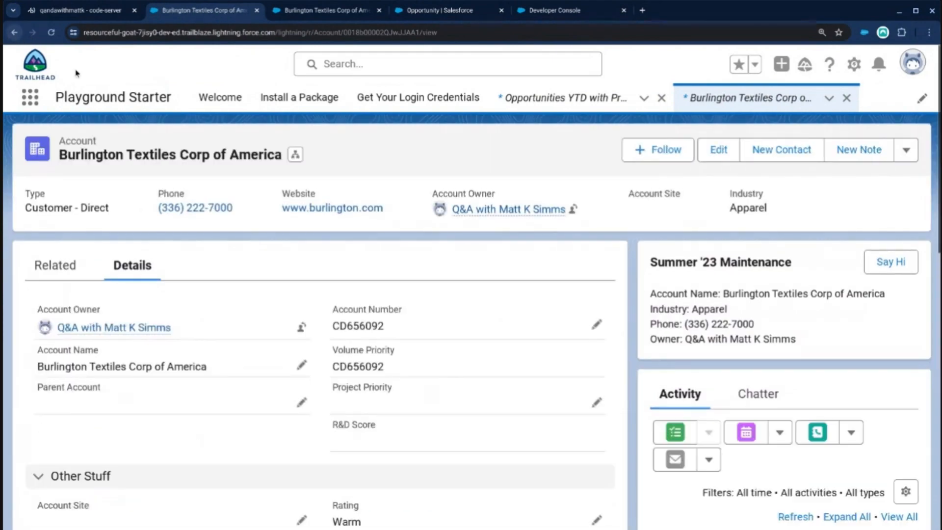
pyautogui.scroll(-10, 152, 321)
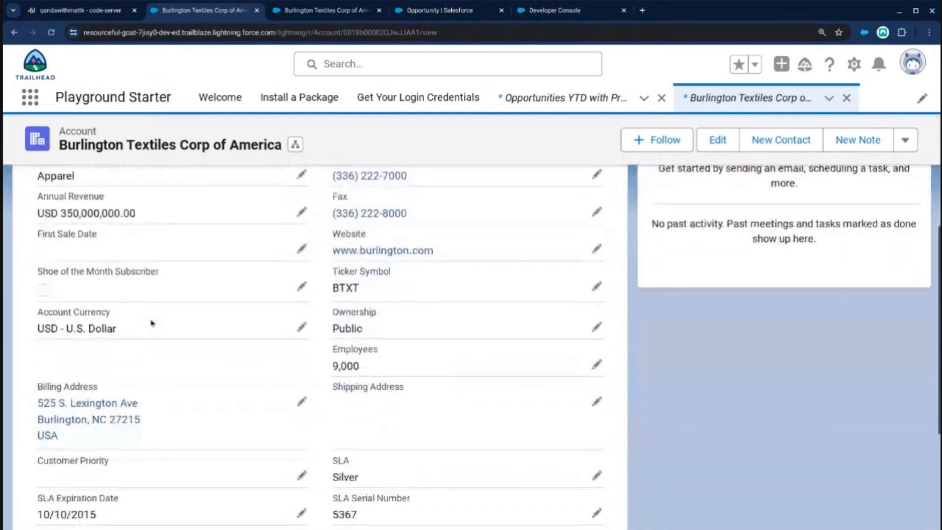
pyautogui.scroll(10, 152, 322)
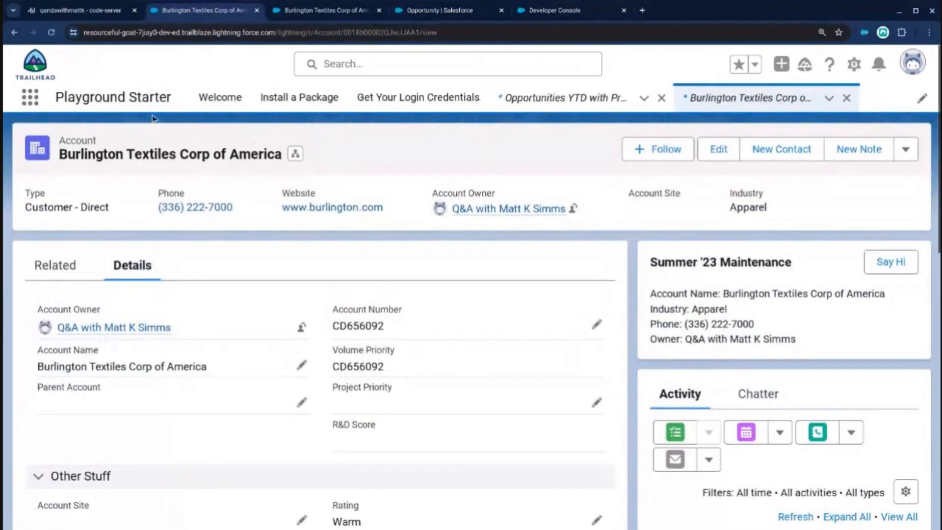
pyautogui.click(16, 31)
# Open the Test Opportunity 0 record from the report and examine its Close Date and other detail fields.
pyautogui.click(326, 404)
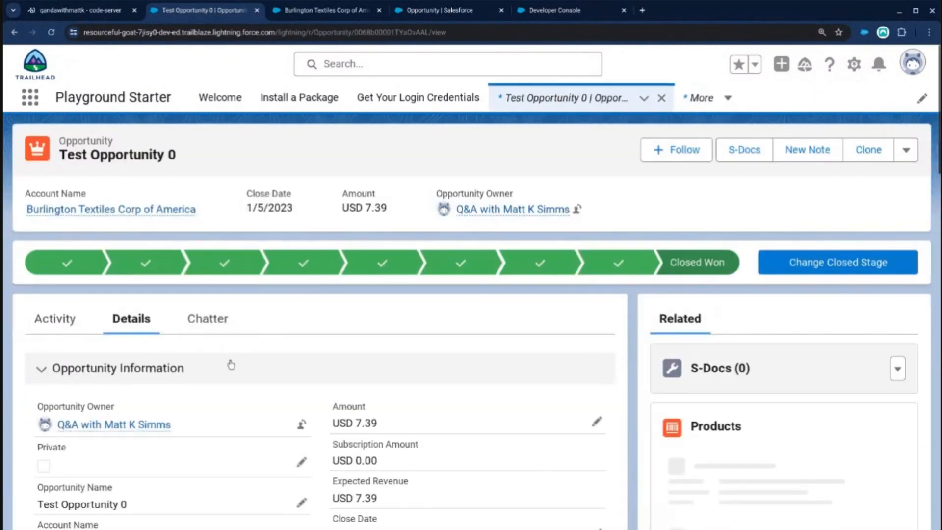
pyautogui.scroll(-3, 228, 364)
pyautogui.scroll(-2, 227, 383)
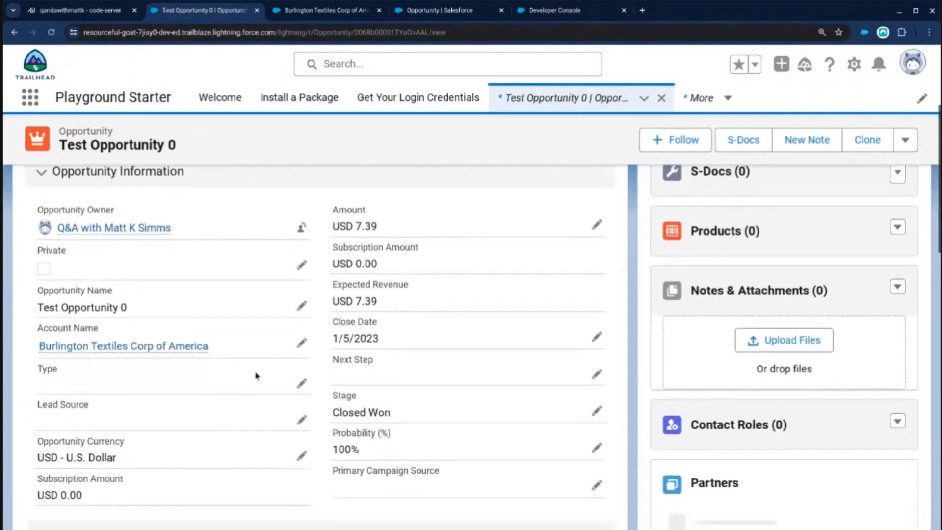
pyautogui.moveTo(401, 343); pyautogui.dragTo(333, 343)
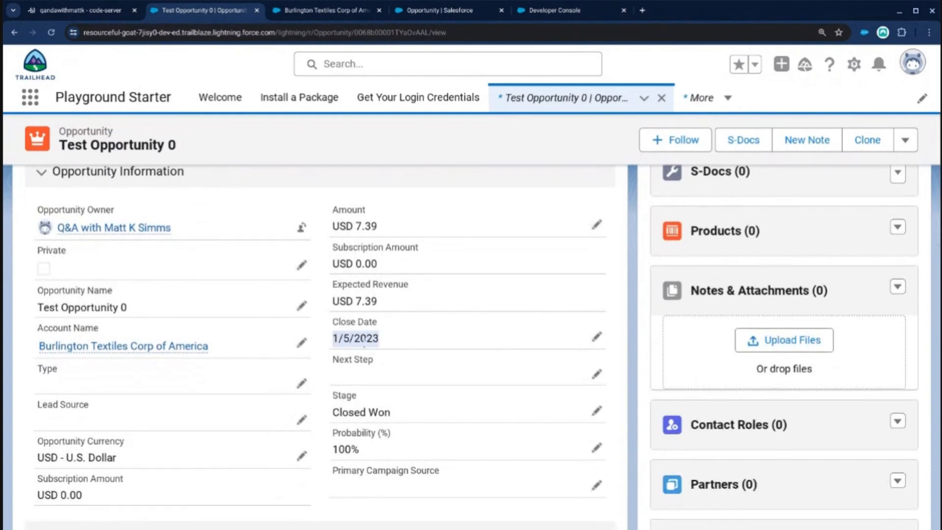
pyautogui.scroll(-8, 361, 352)
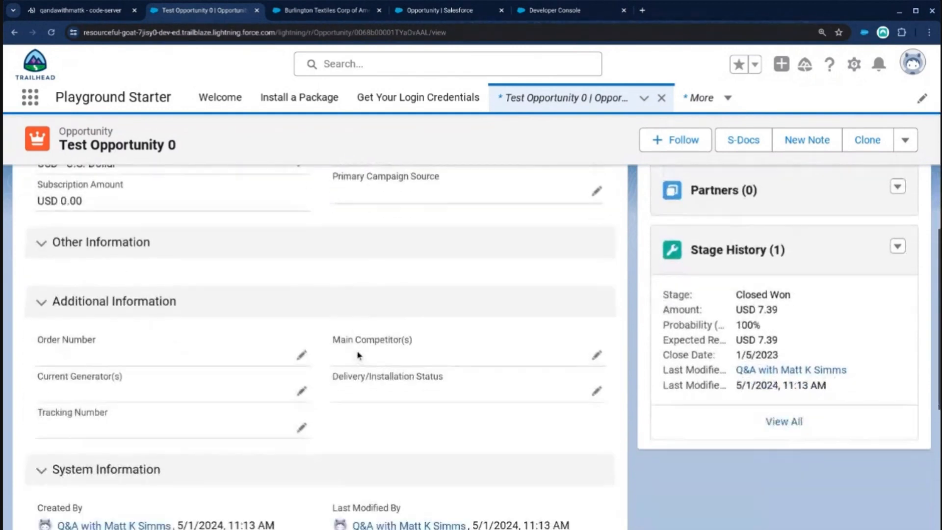
pyautogui.scroll(4, 358, 355)
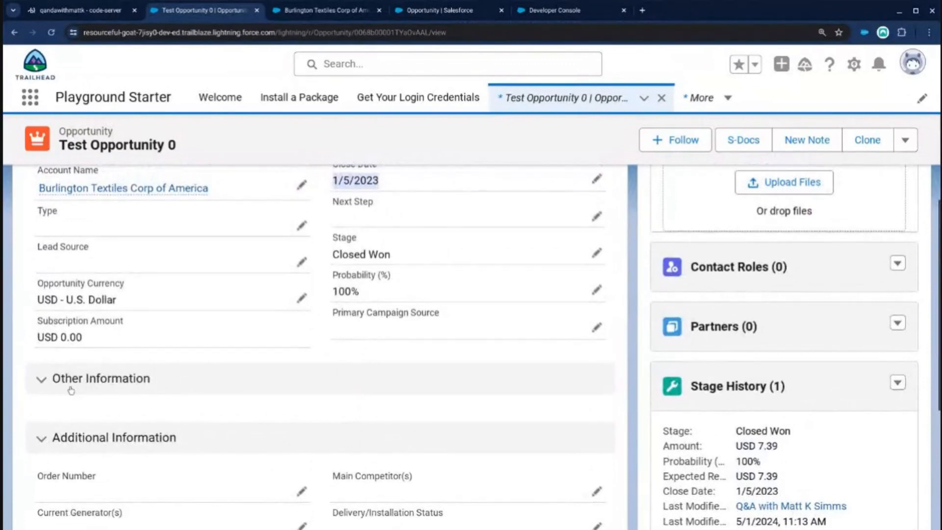
# Open the Opportunity record page for editing in Lightning App Builder from the Test Opportunity 0 record.
pyautogui.click(43, 387)
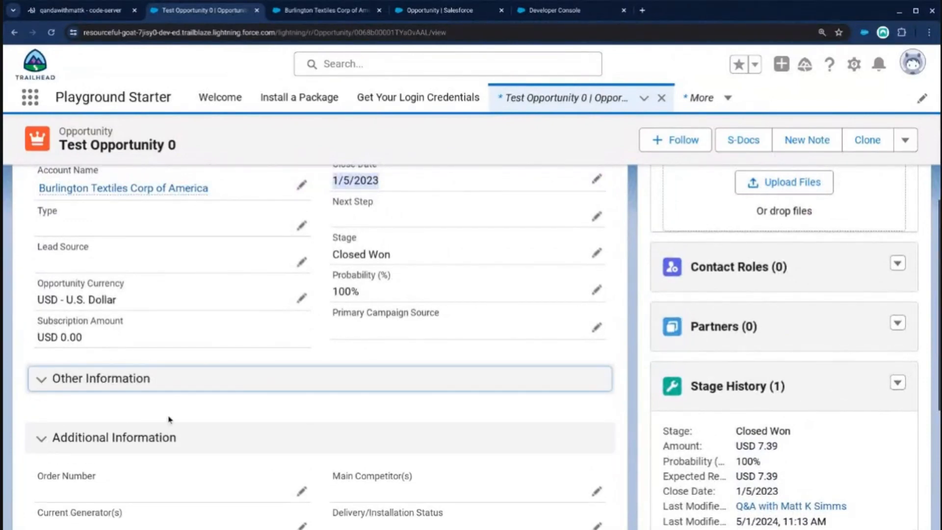
pyautogui.scroll(3, 213, 410)
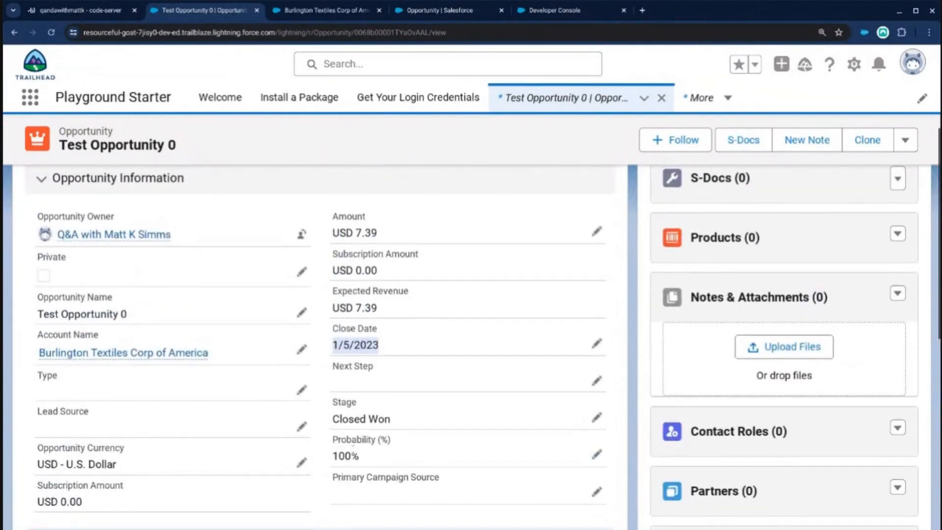
pyautogui.scroll(1, 343, 438)
pyautogui.scroll(3, 352, 439)
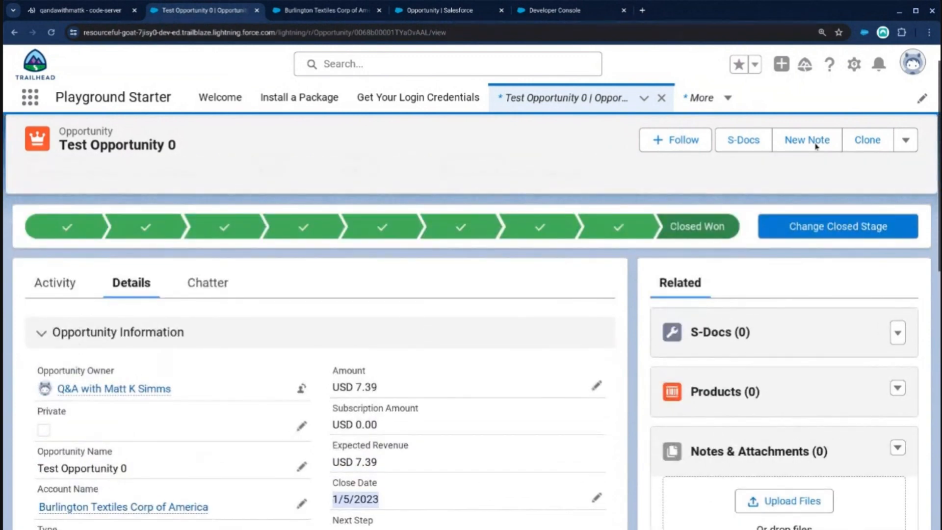
pyautogui.click(854, 66)
pyautogui.click(783, 238)
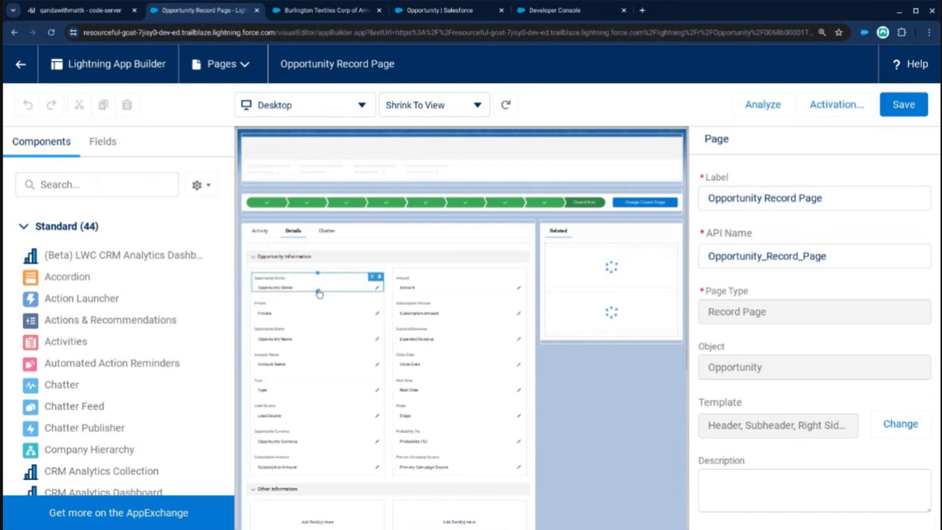
# Add the Close Month Number and Is YTD (Any Year) fields below Close Date in the Opportunity Information section.
pyautogui.click(318, 292)
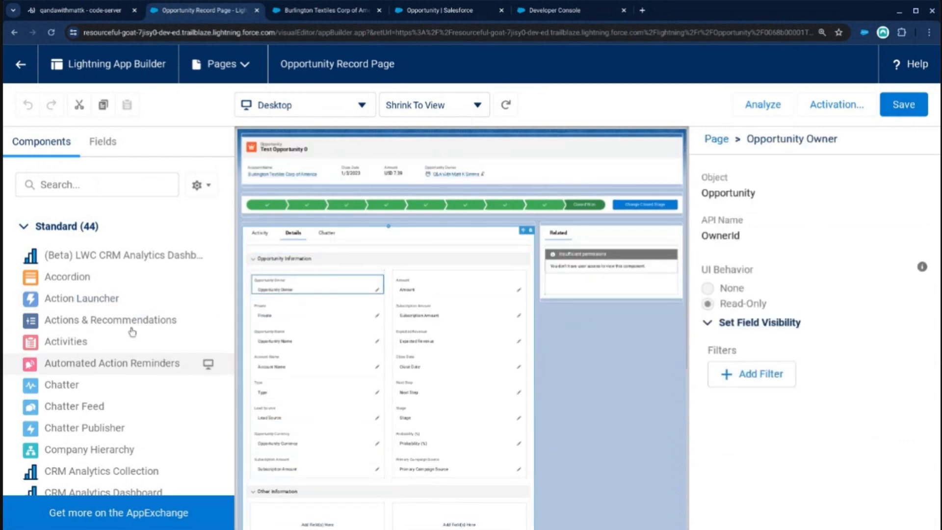
pyautogui.click(104, 143)
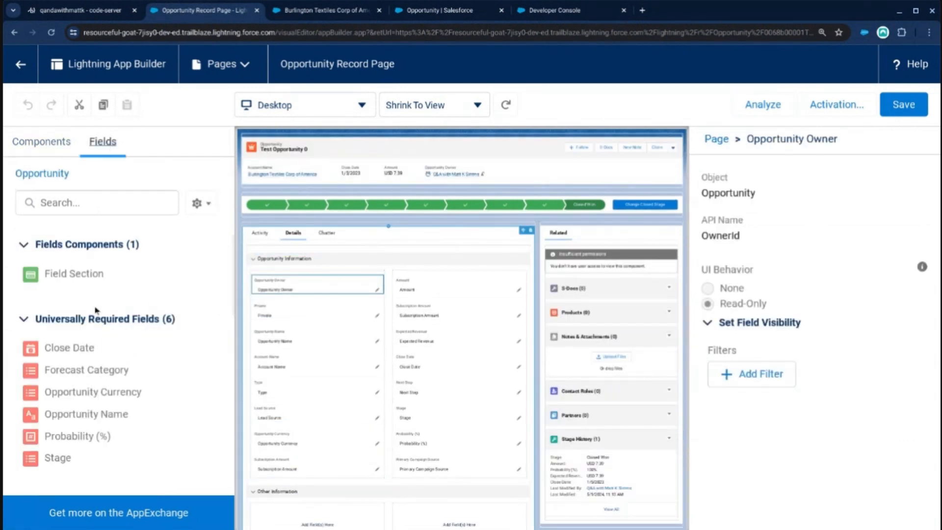
pyautogui.scroll(-1, 76, 283)
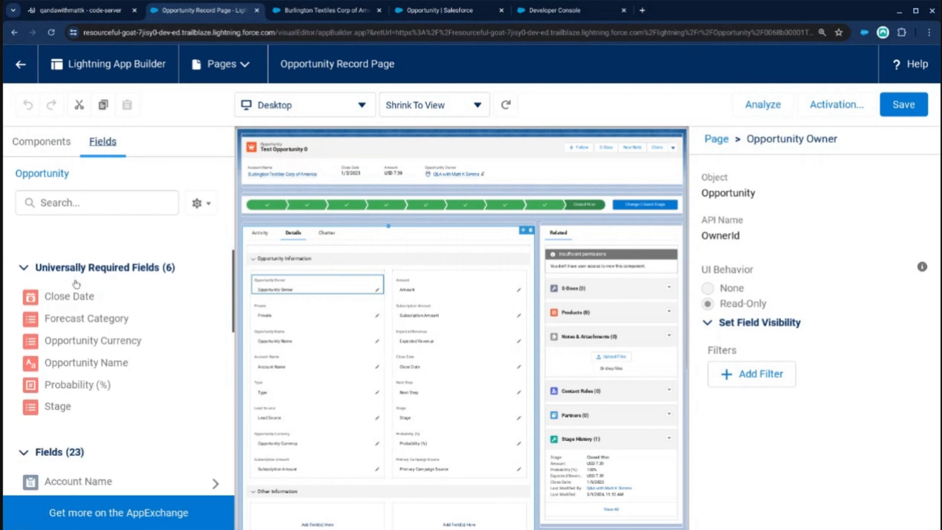
pyautogui.scroll(-4, 76, 283)
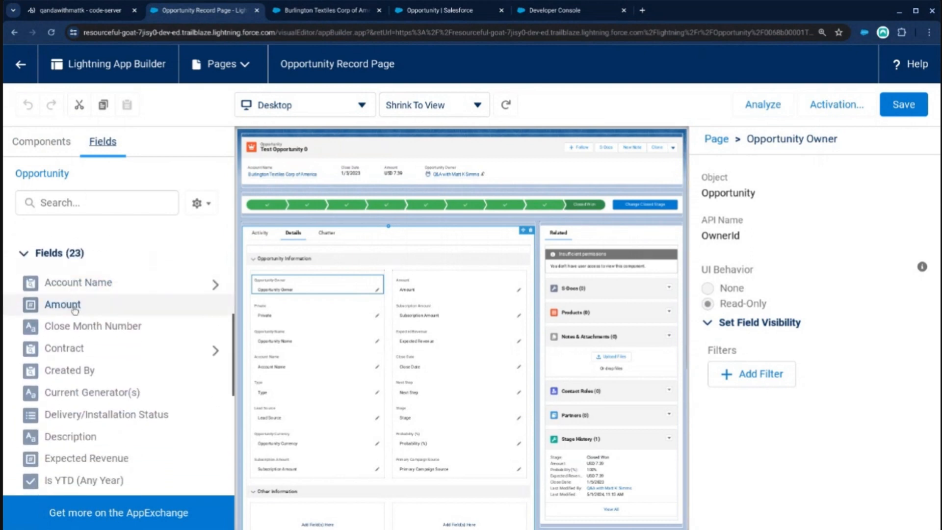
pyautogui.moveTo(73, 325); pyautogui.dragTo(463, 380)
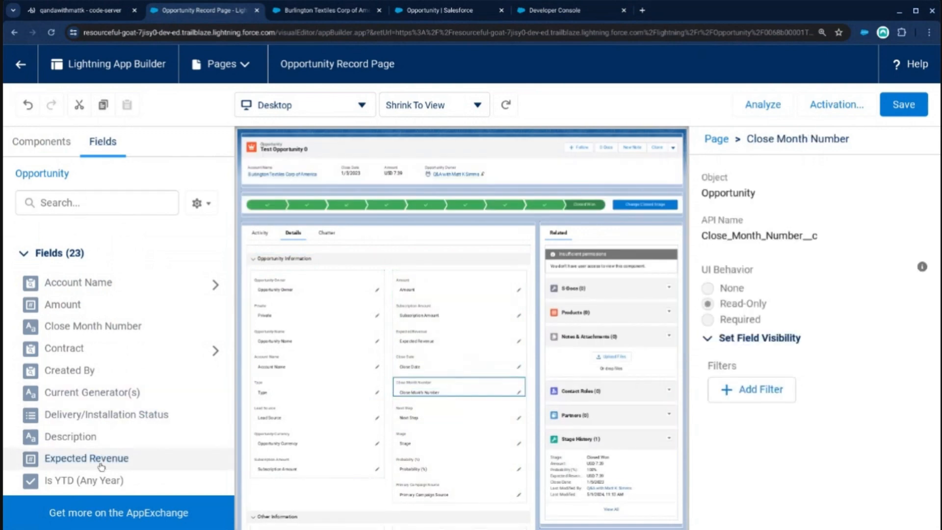
pyautogui.moveTo(101, 478); pyautogui.dragTo(474, 412)
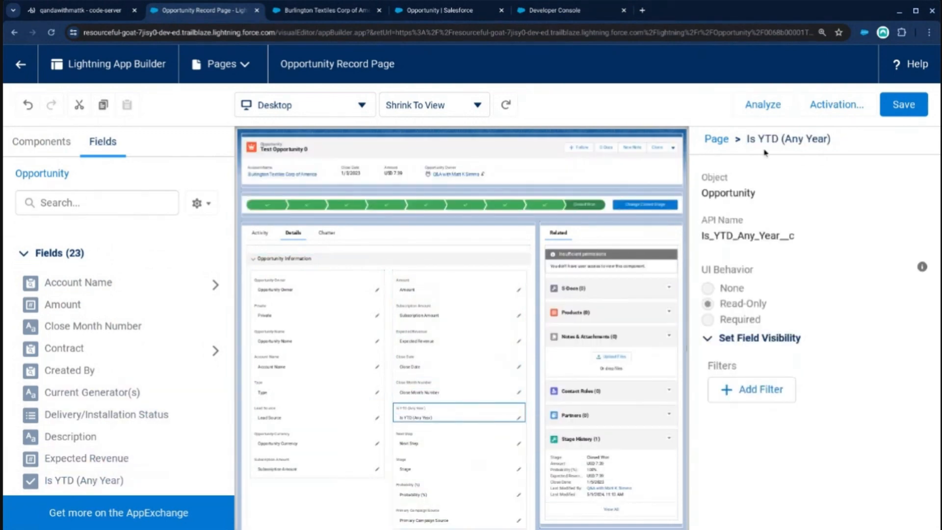
# Save the Opportunity Record Page without the missing required field and return to the Test Opportunity 0 record.
pyautogui.click(903, 104)
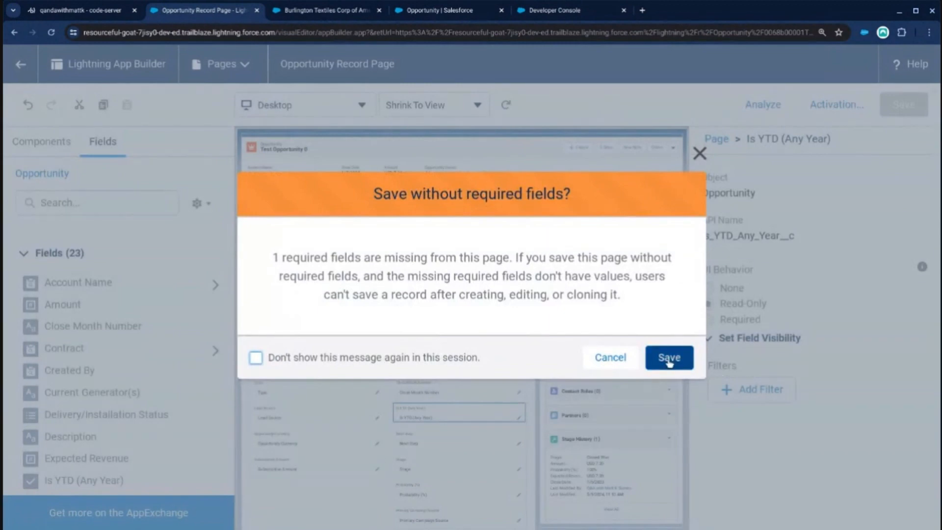
pyautogui.click(668, 360)
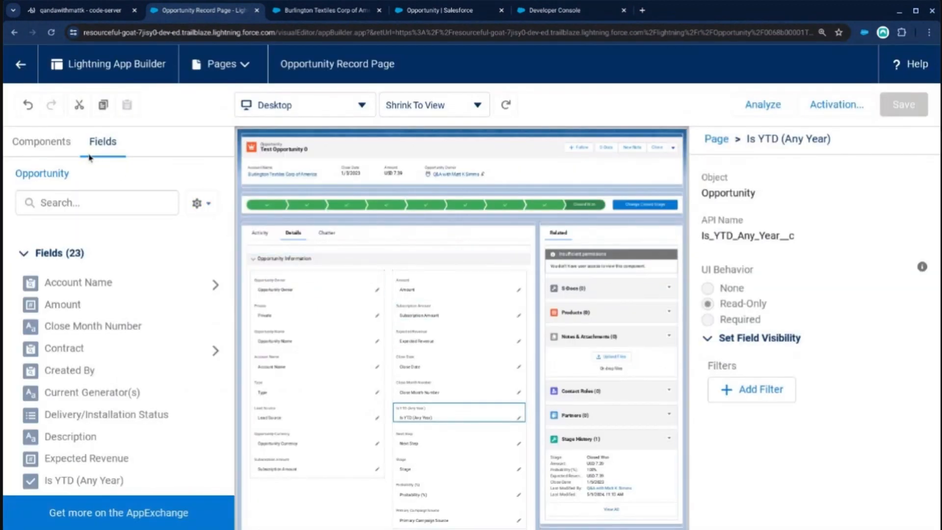
pyautogui.click(21, 67)
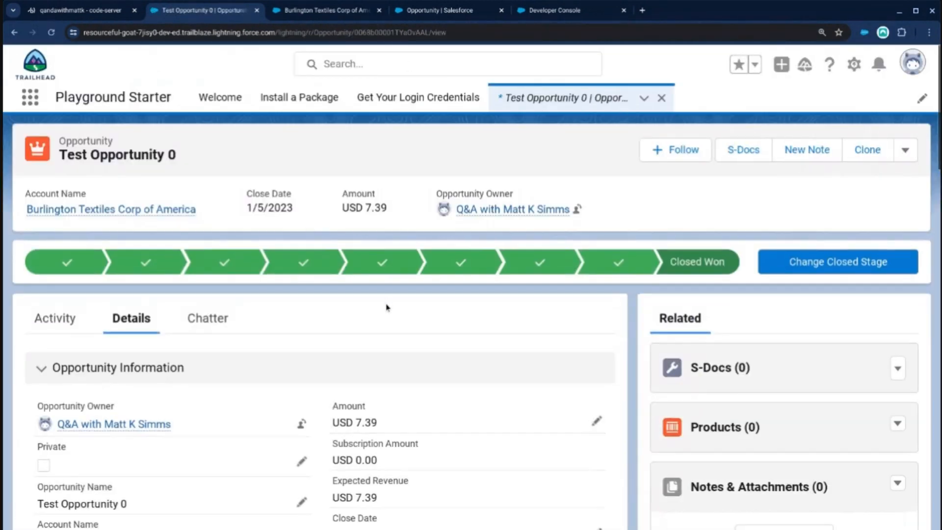
# Examine the Close Date, Close Month Number and Is YTD (Any Year) values in the Test Opportunity 0 details.
pyautogui.scroll(-4, 381, 310)
pyautogui.scroll(-2, 381, 310)
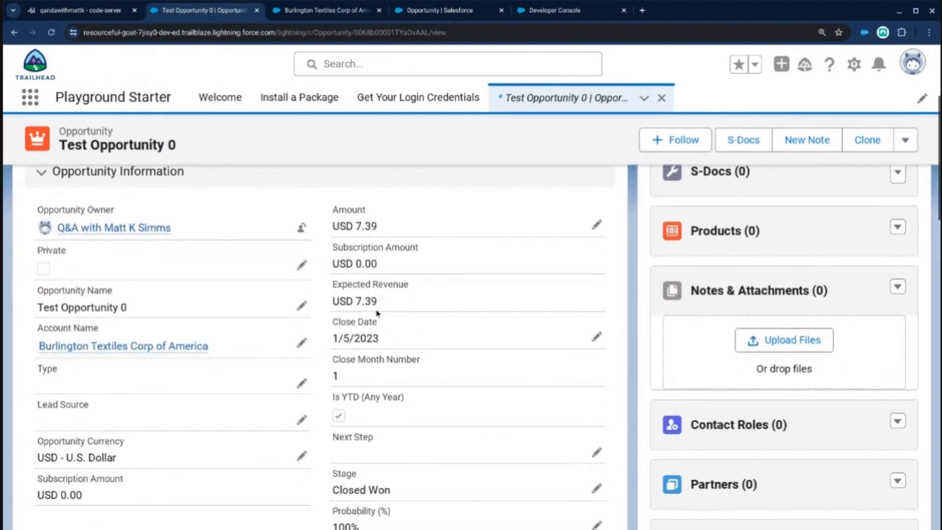
pyautogui.scroll(-1, 390, 338)
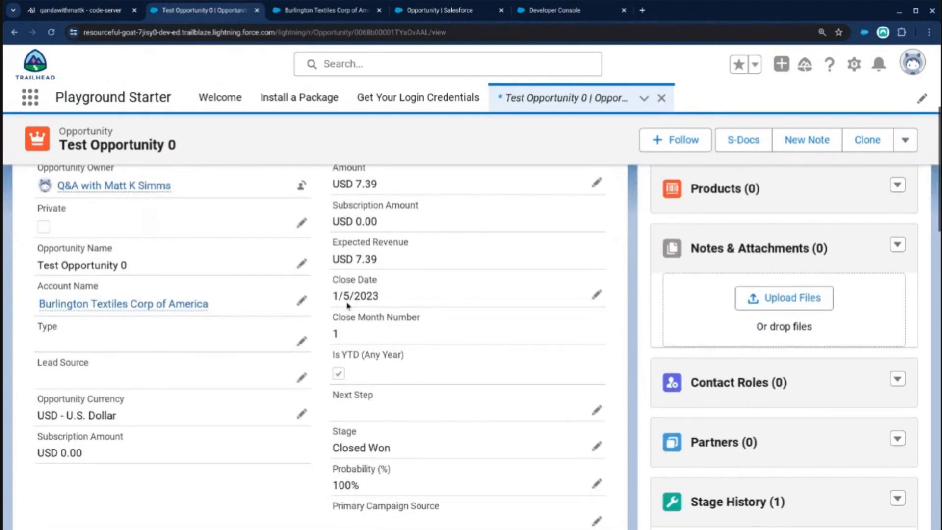
pyautogui.doubleClick(336, 333)
pyautogui.click(350, 336)
pyautogui.doubleClick(337, 334)
pyautogui.click(338, 331)
# Set the Close Date of Test Opportunity 0 to 11/5/2023, save the record and check the calculated fields.
pyautogui.click(597, 295)
pyautogui.scroll(-2, 481, 300)
pyautogui.click(346, 233)
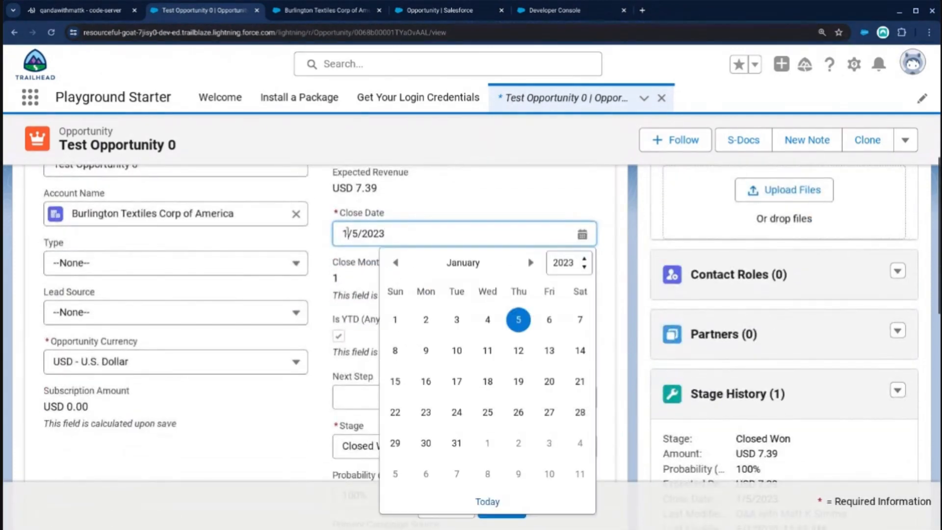
pyautogui.write('1')
pyautogui.click(464, 211)
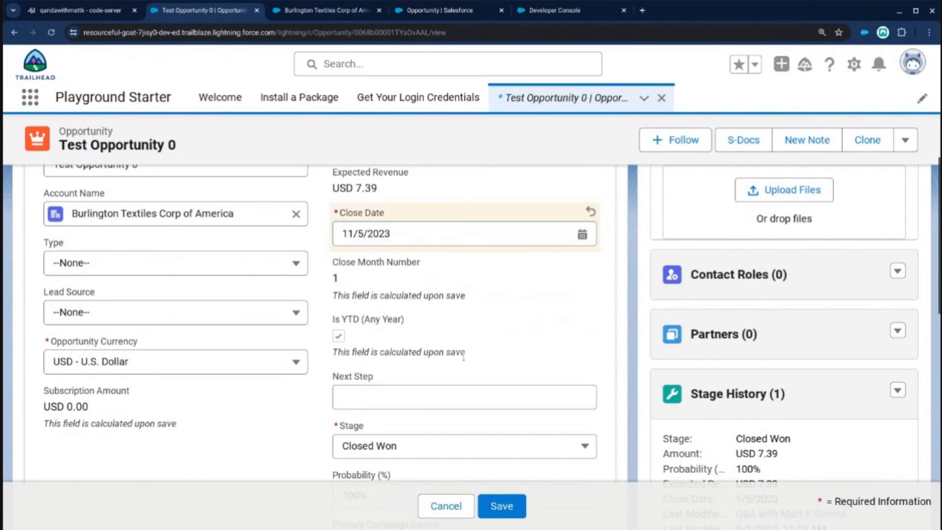
pyautogui.click(496, 503)
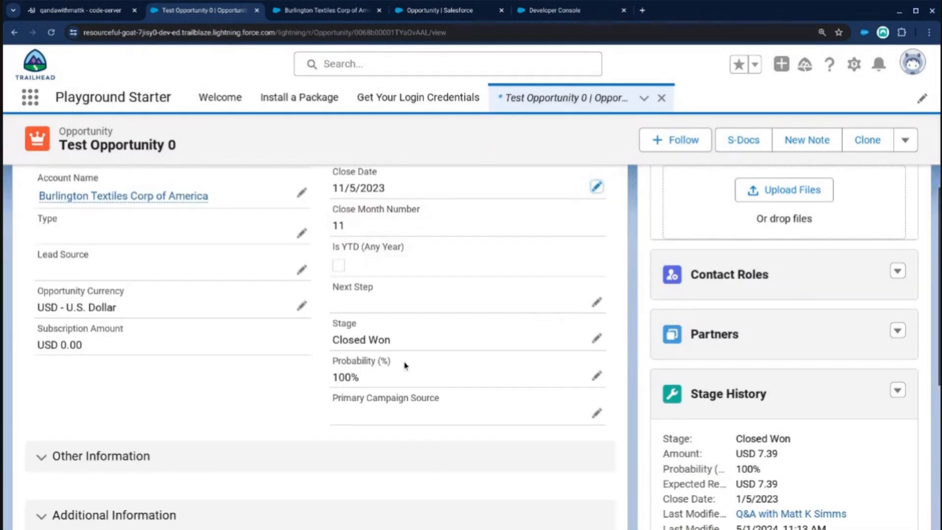
pyautogui.scroll(2, 373, 358)
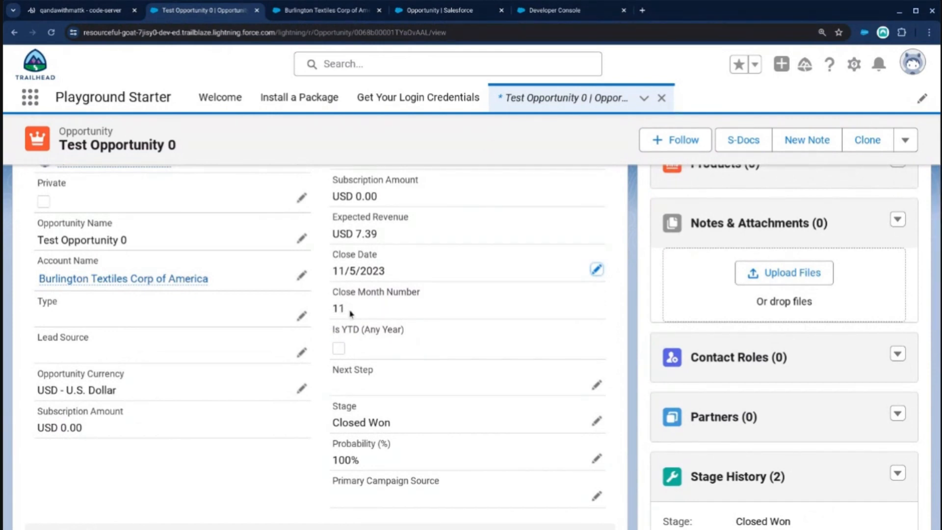
# Set the Close Date of Test Opportunity 0 back to 1/5/2023 and save the record.
pyautogui.click(597, 270)
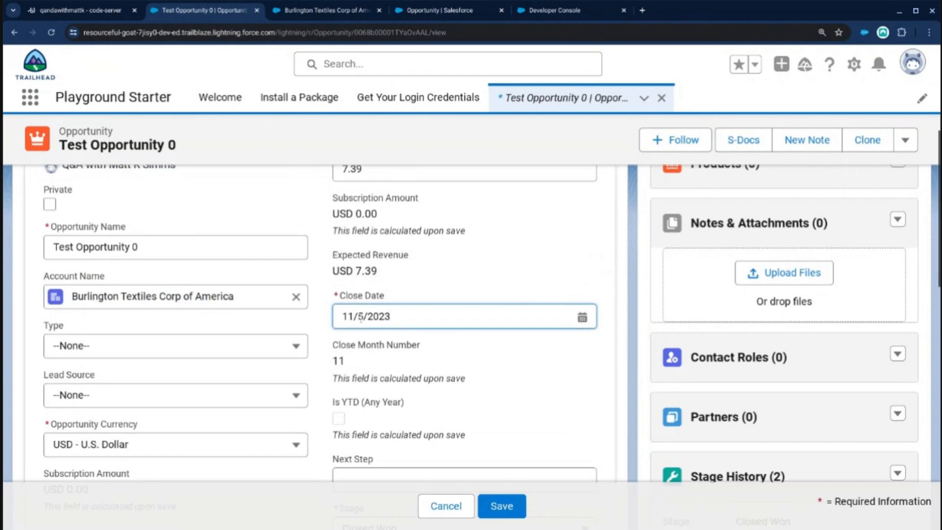
pyautogui.click(354, 317)
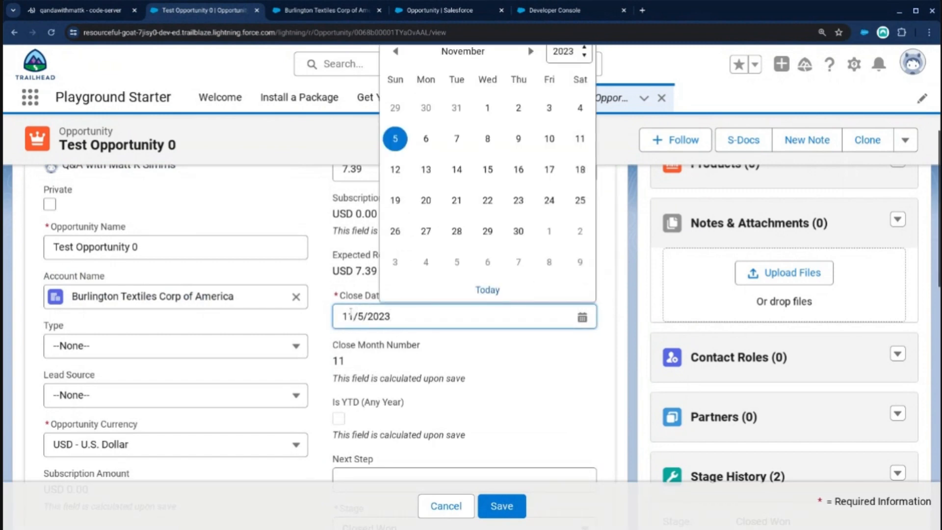
pyautogui.press('BackSpace')
pyautogui.click(489, 509)
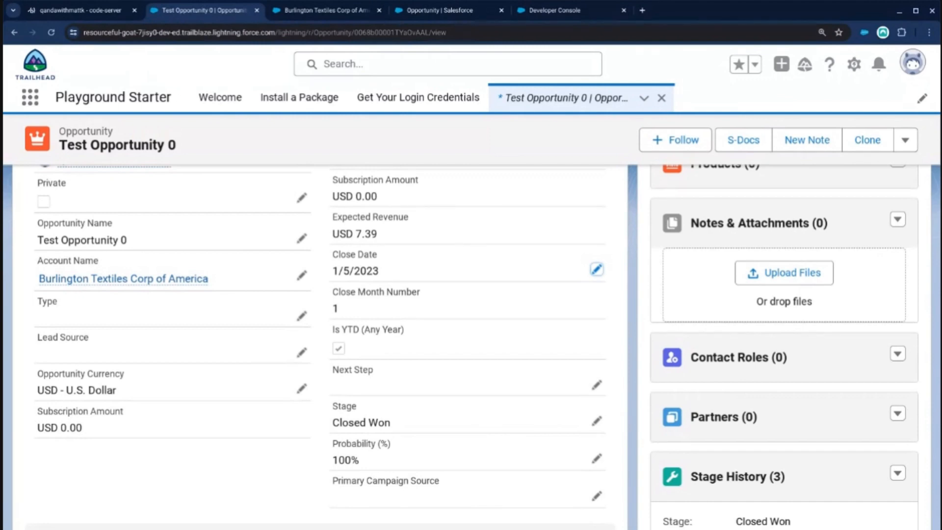
# Compare the recalculated Close Month Number with the Is YTD (Any Year) checkbox and its label.
pyautogui.moveTo(343, 311); pyautogui.dragTo(331, 311)
pyautogui.click(349, 344)
pyautogui.moveTo(361, 328); pyautogui.dragTo(330, 333)
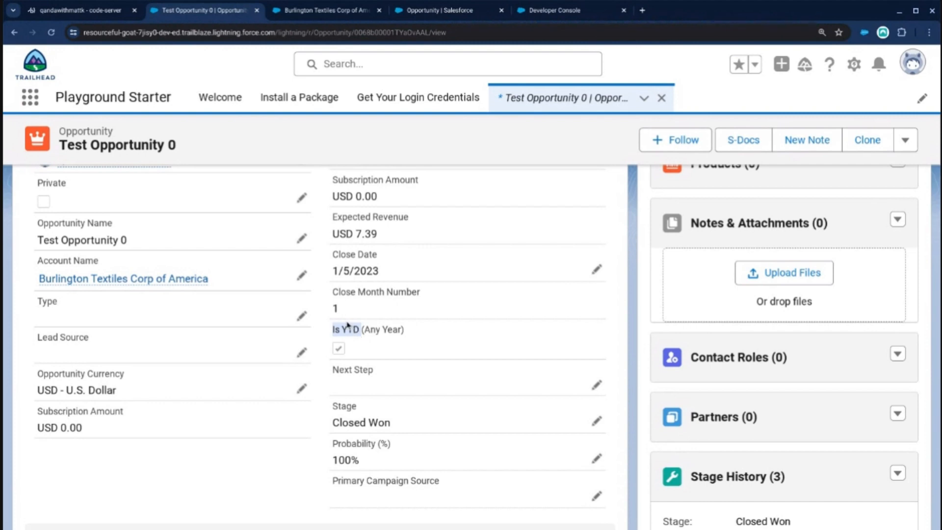
# Find the Is YTD (Any Year) field among the Opportunity fields in Object Manager and open its definition for editing.
pyautogui.click(434, 10)
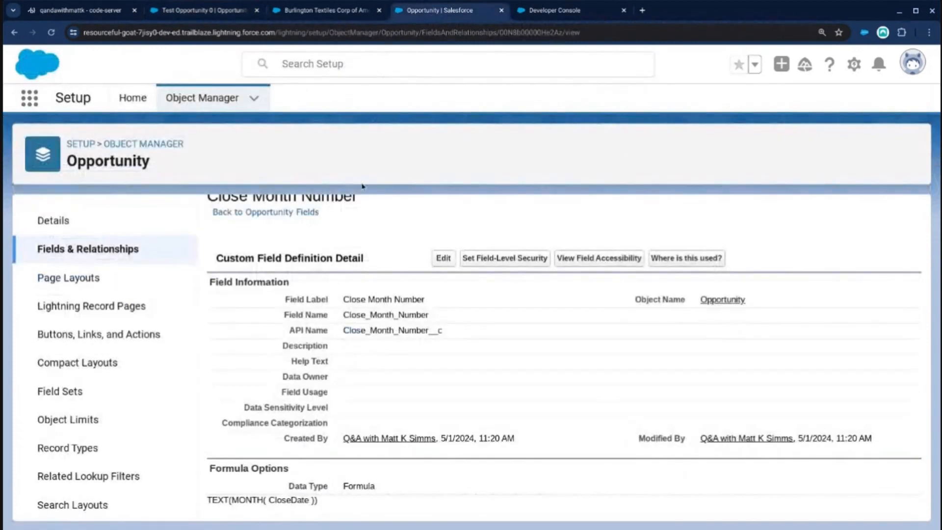
pyautogui.click(111, 251)
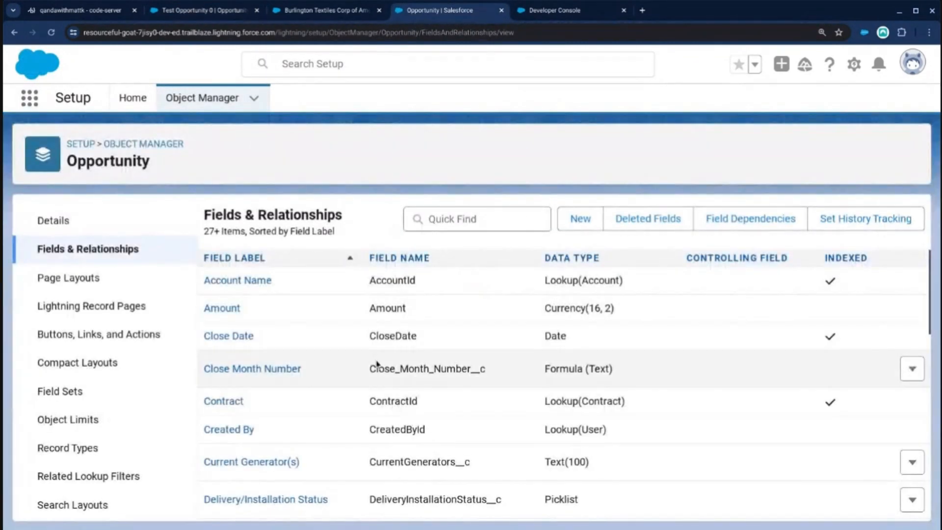
pyautogui.scroll(-4, 377, 388)
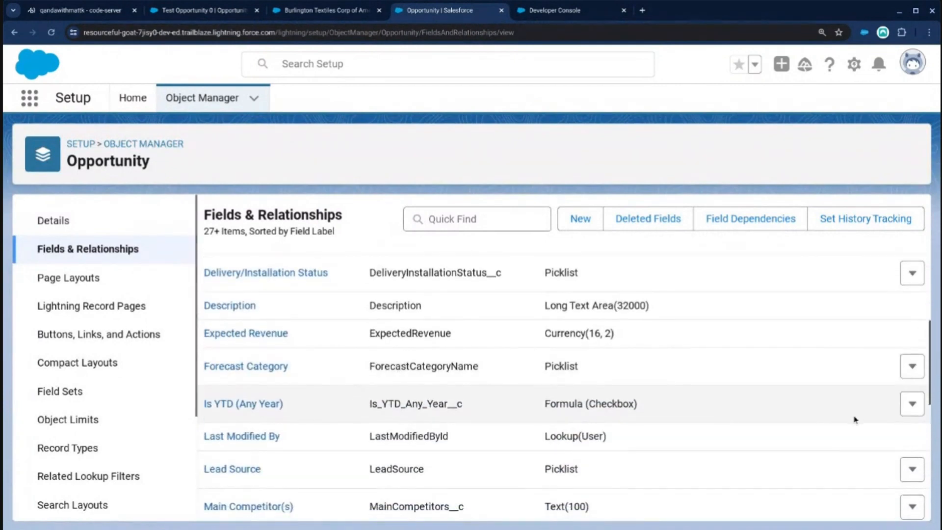
pyautogui.click(911, 403)
pyautogui.click(869, 438)
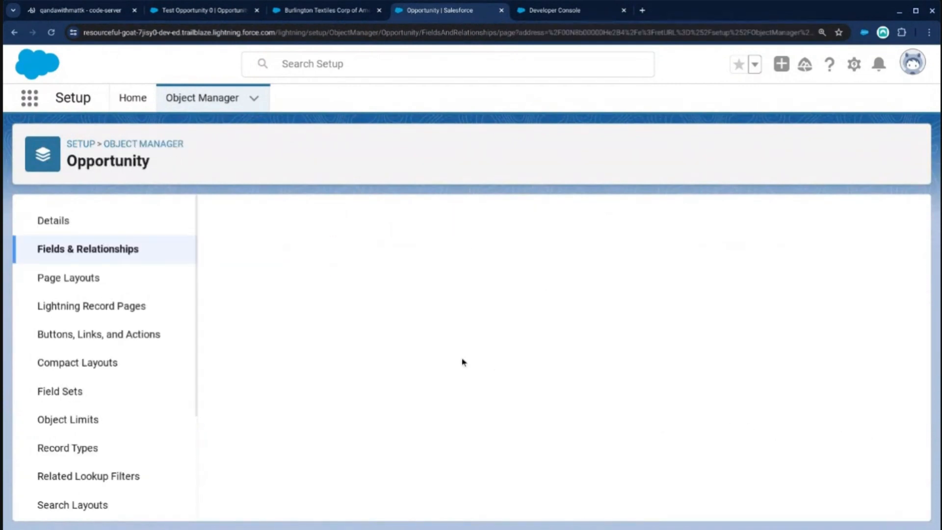
# Change the field label to Is YTD (This Month Any Year) and accept the label change.
pyautogui.scroll(-1, 400, 354)
pyautogui.click(377, 270)
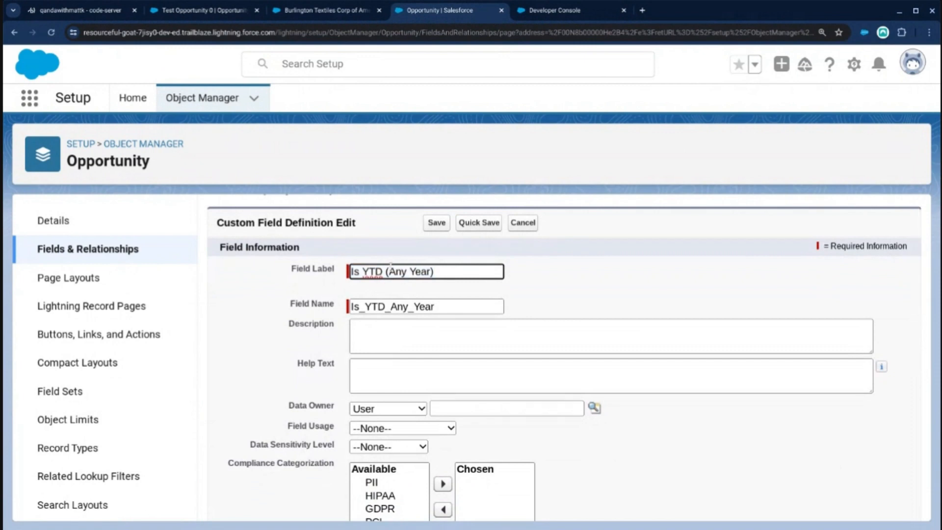
pyautogui.write('This Month')
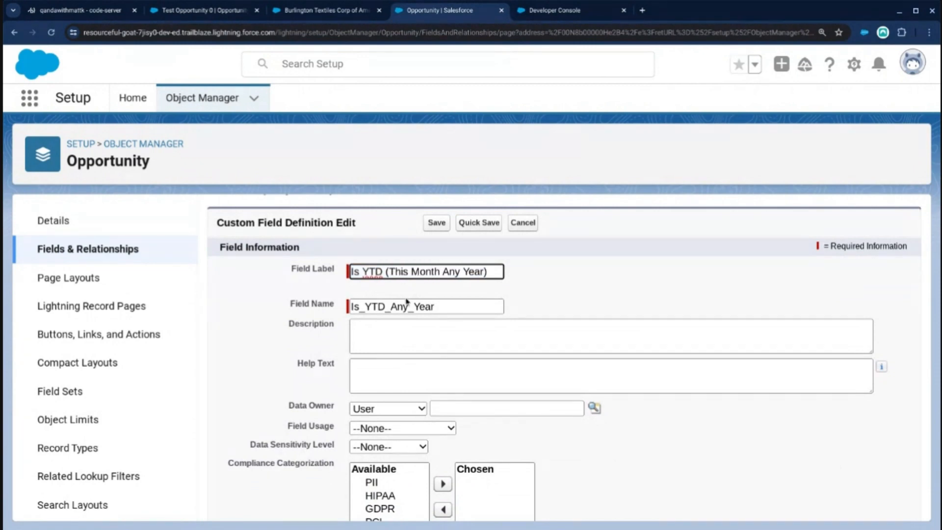
pyautogui.click(387, 304)
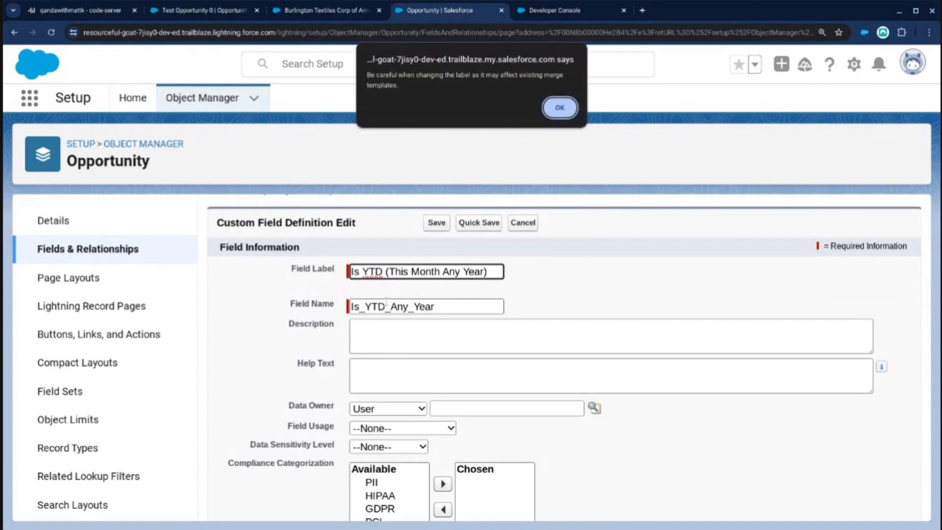
pyautogui.click(564, 113)
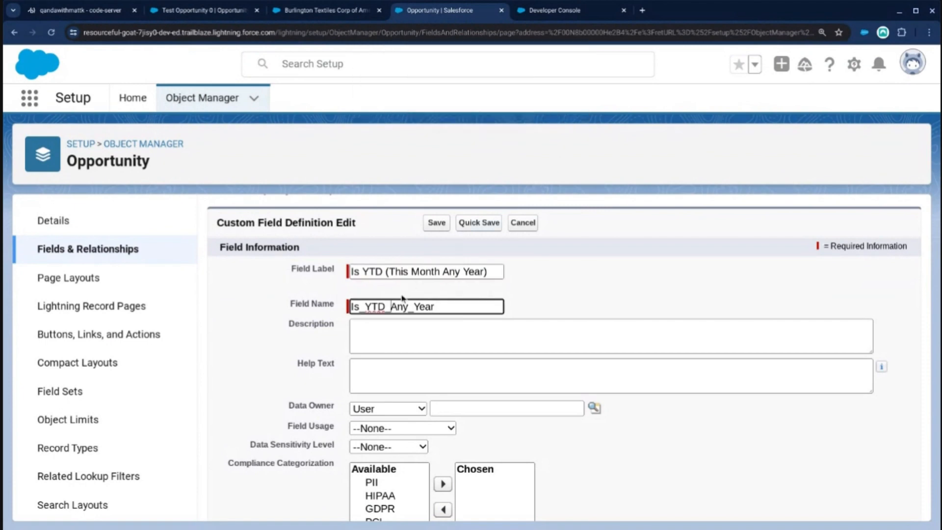
# Change the Field Name to Is_YTD_This_Month_Any_Year, request saving the definition and accept the name change.
pyautogui.write('This_m')
pyautogui.press('BackSpace')
pyautogui.write('Month_')
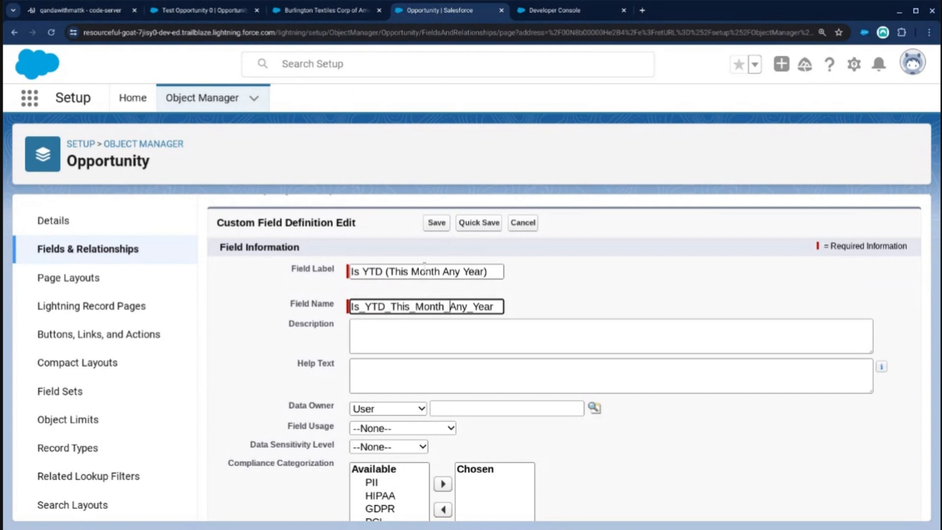
pyautogui.click(436, 222)
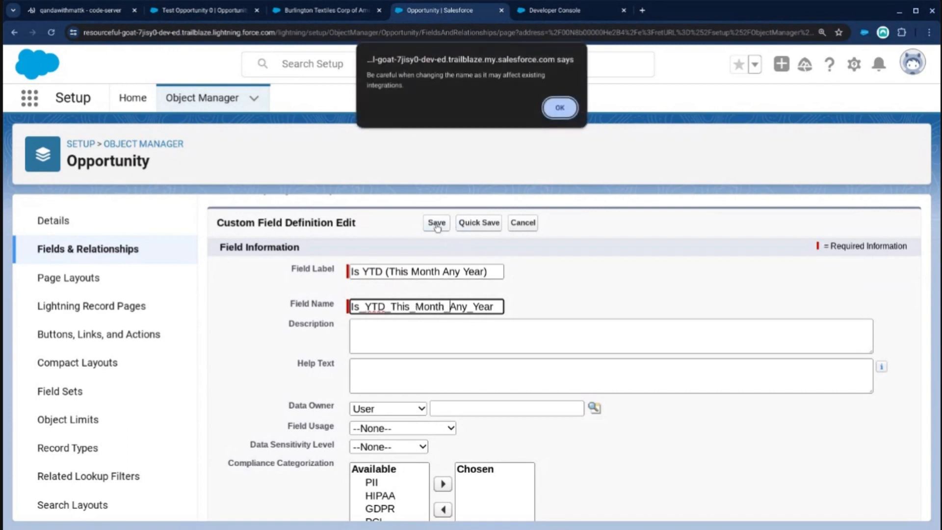
pyautogui.click(557, 115)
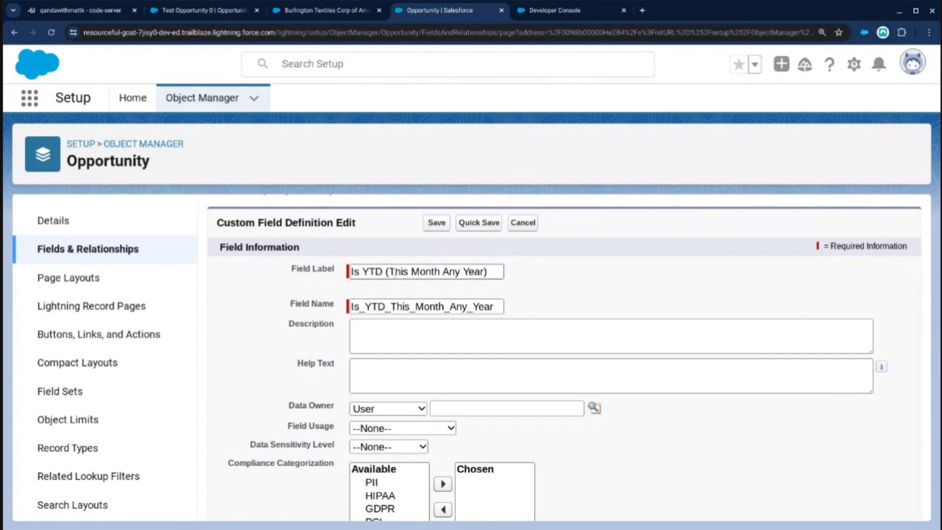
# Save the renamed field definition, then open the Is YTD (This Month Any Year) field and select its formula text for copying.
pyautogui.click(440, 227)
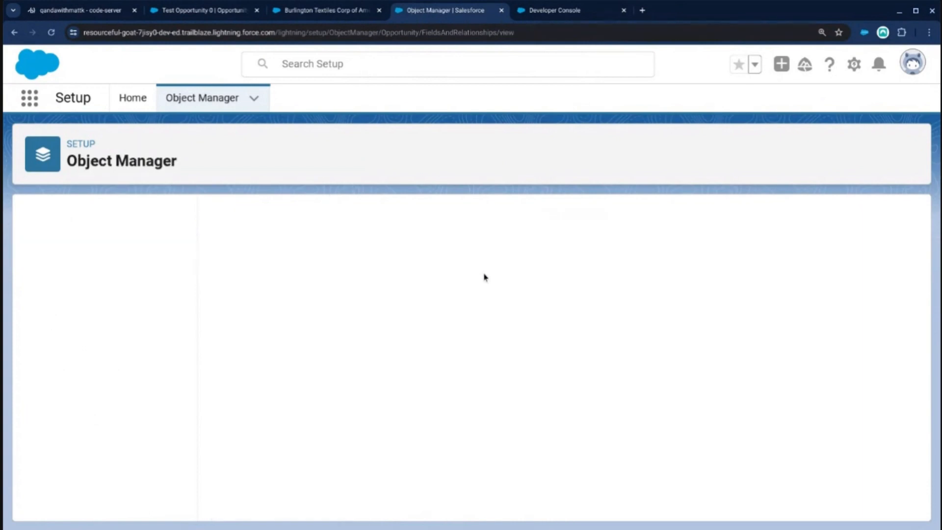
pyautogui.scroll(-5, 400, 294)
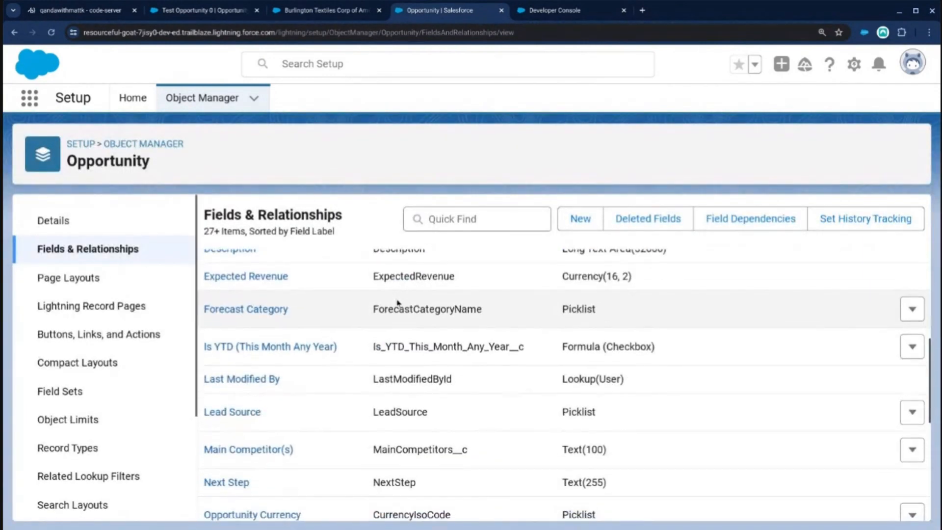
pyautogui.scroll(-1, 400, 299)
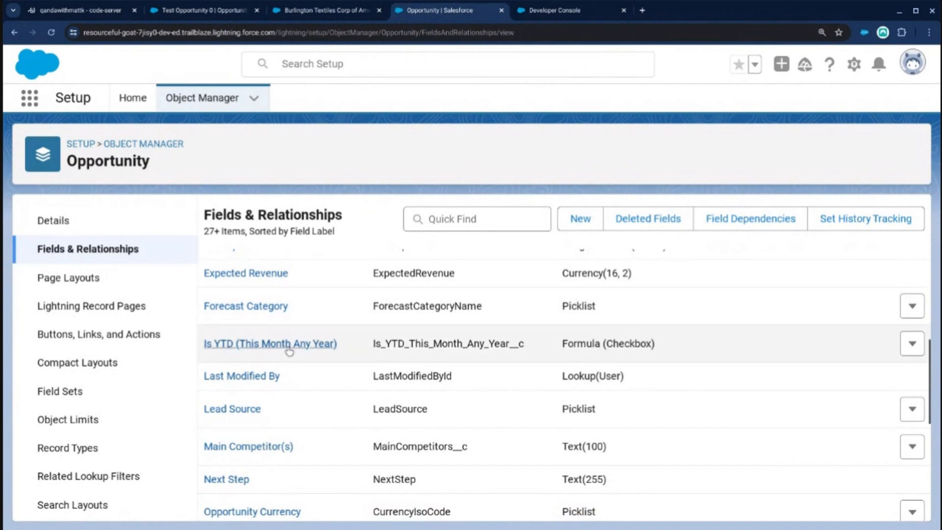
pyautogui.click(286, 344)
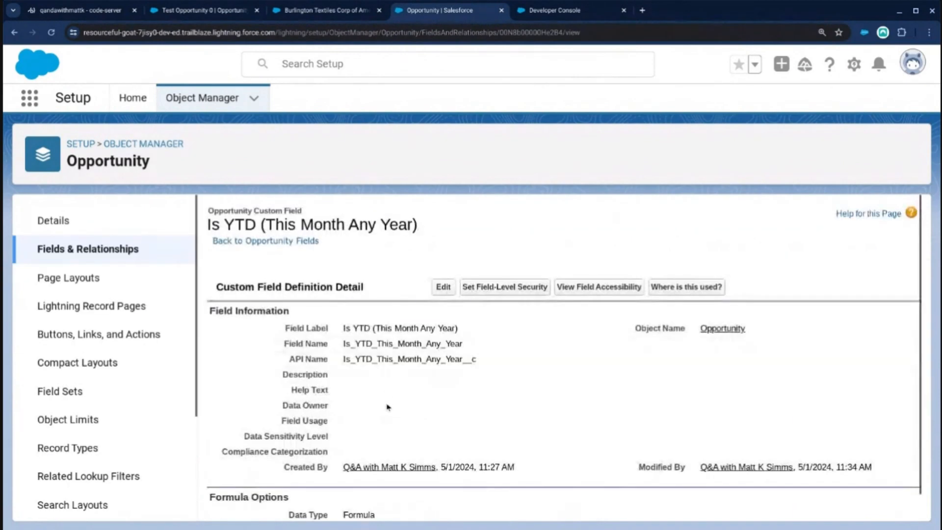
pyautogui.scroll(-1, 387, 422)
pyautogui.moveTo(379, 501); pyautogui.dragTo(210, 496)
pyautogui.hotkey('ctrl', 'c')
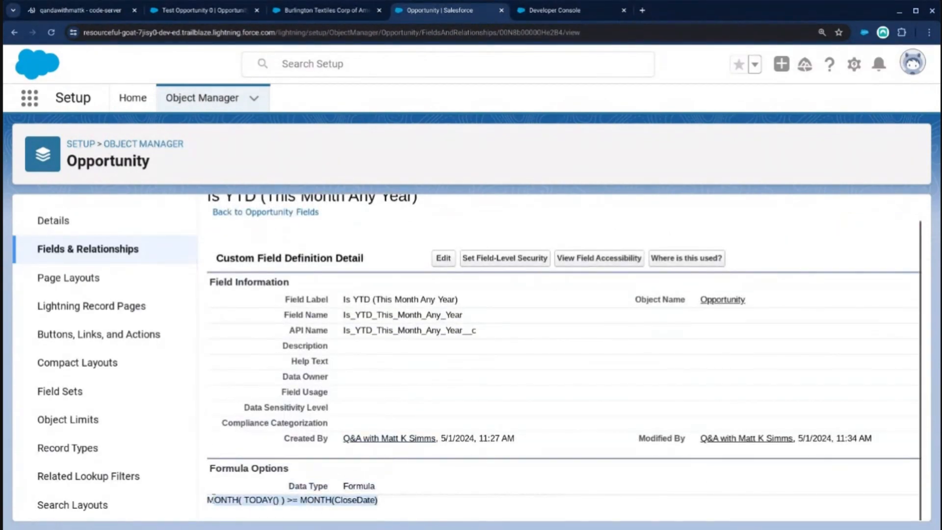
# Begin a new custom field on the Opportunity object with Formula as its data type.
pyautogui.click(14, 32)
pyautogui.click(575, 219)
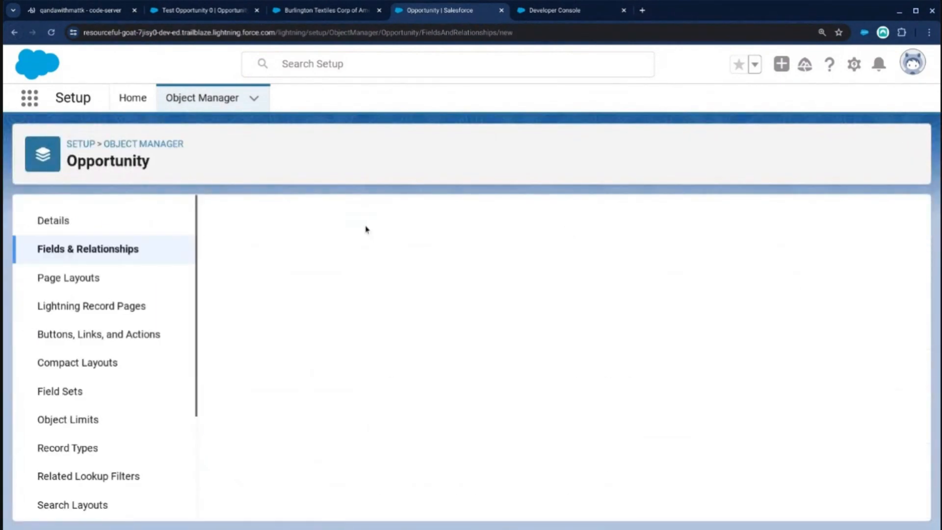
pyautogui.scroll(-1, 366, 229)
pyautogui.click(263, 362)
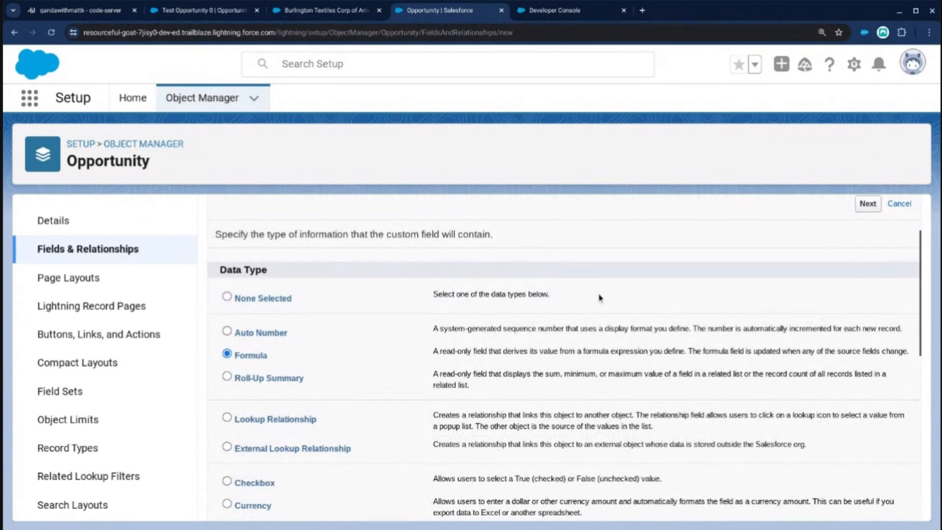
pyautogui.click(866, 204)
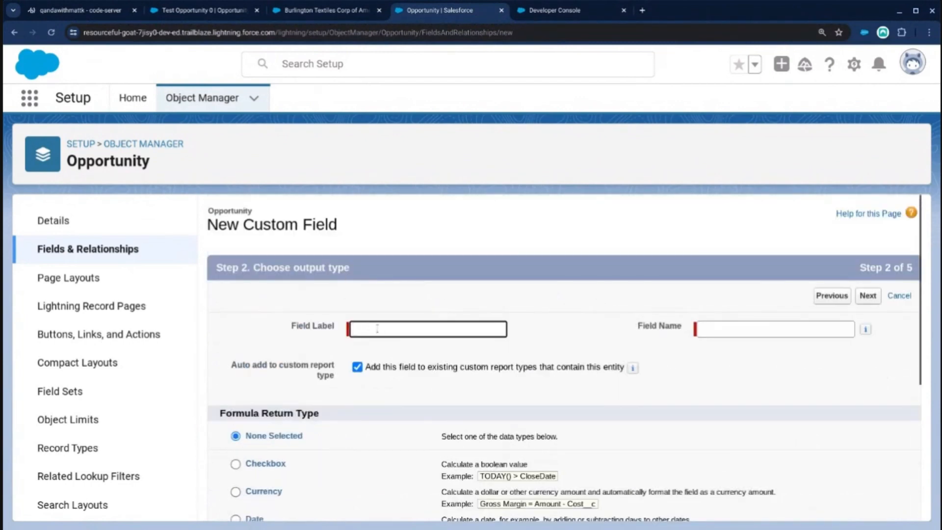
# Set the new field's formula return type to Checkbox and ready the empty Field Label for entry.
pyautogui.hotkey('ctrl', 'v')
pyautogui.hotkey('ctrl', 'z')
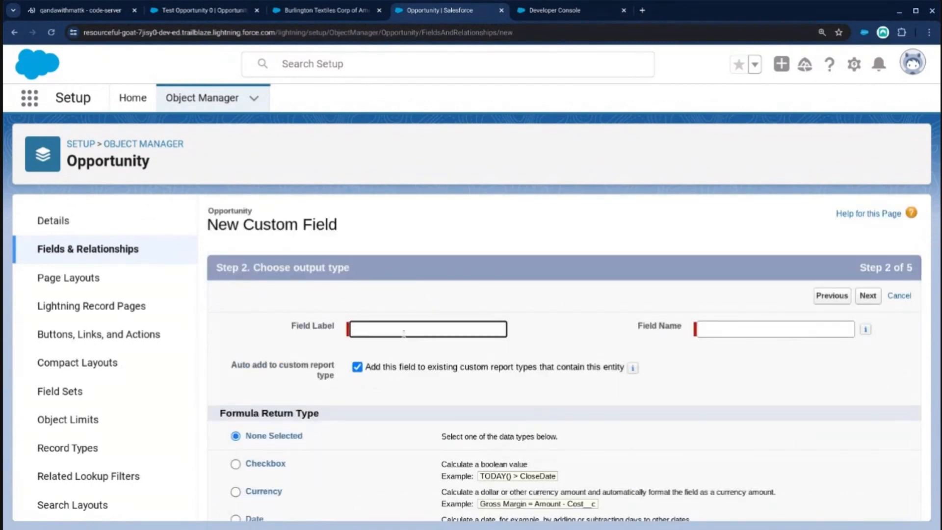
pyautogui.scroll(-4, 403, 339)
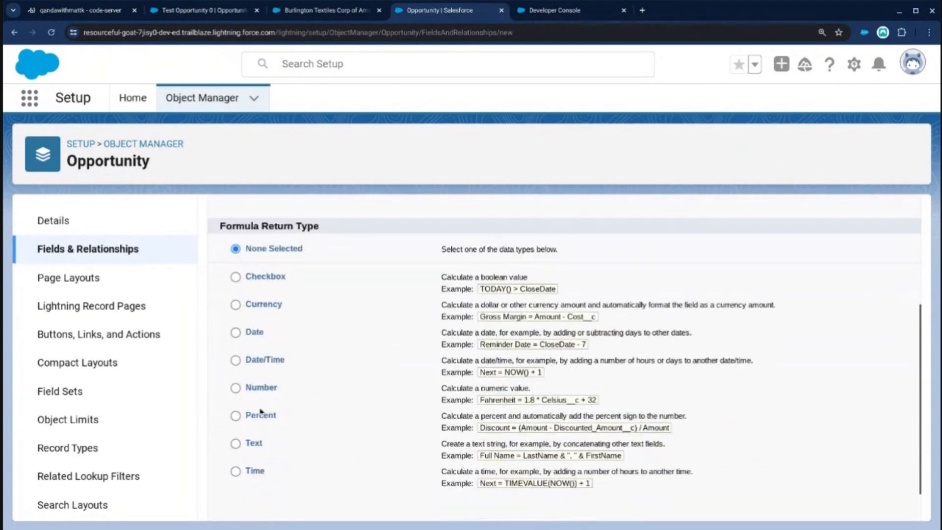
pyautogui.click(263, 284)
pyautogui.scroll(4, 318, 295)
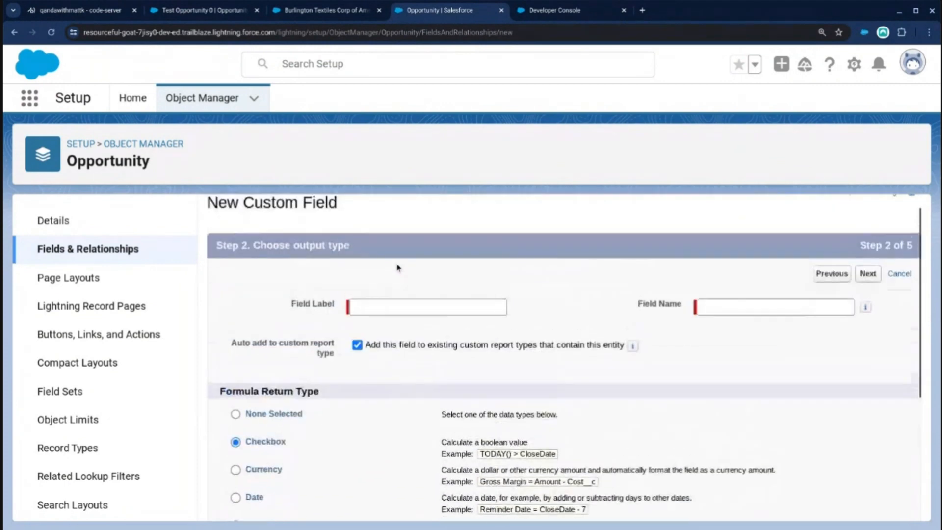
pyautogui.click(384, 308)
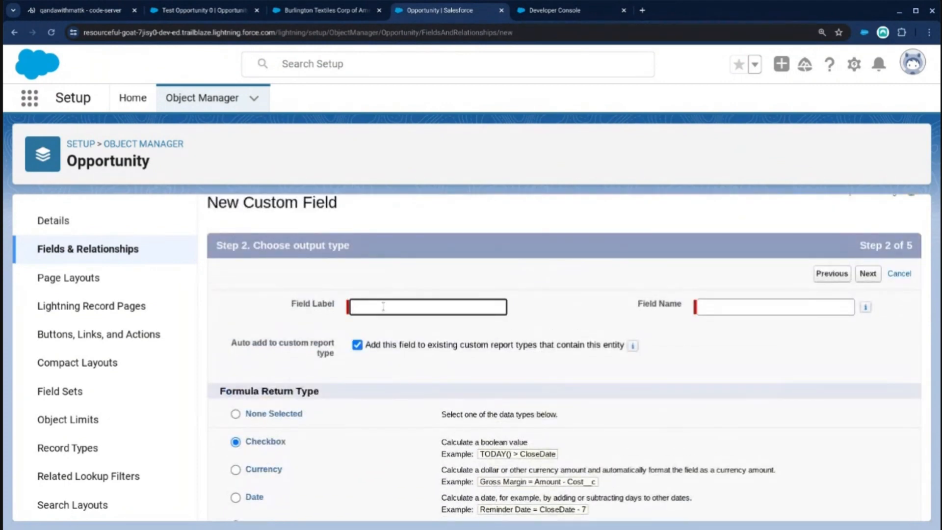
# Open the Test Opportunity 0 record in the account's browser tab and check the Is YTD field's label among its details.
pyautogui.click(338, 11)
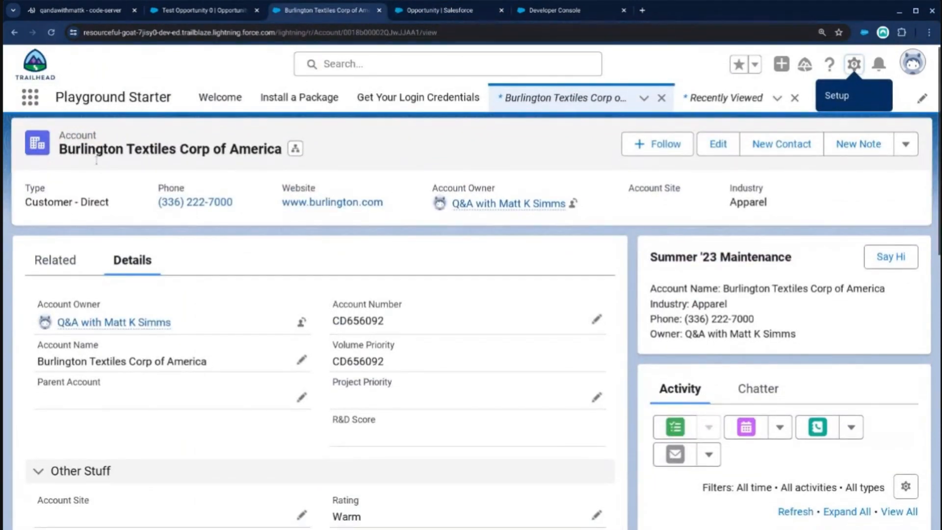
pyautogui.click(30, 101)
pyautogui.write('opp')
pyautogui.click(86, 246)
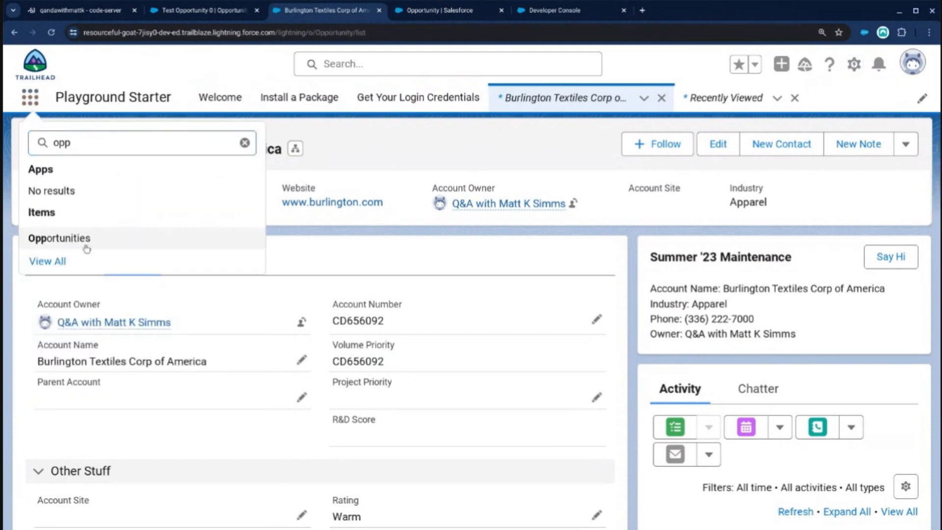
pyautogui.click(132, 238)
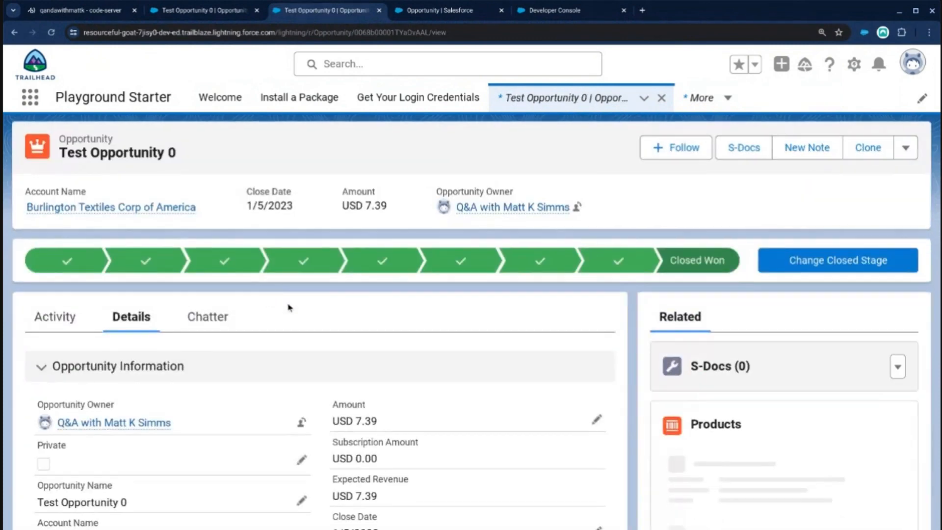
pyautogui.scroll(-1, 337, 407)
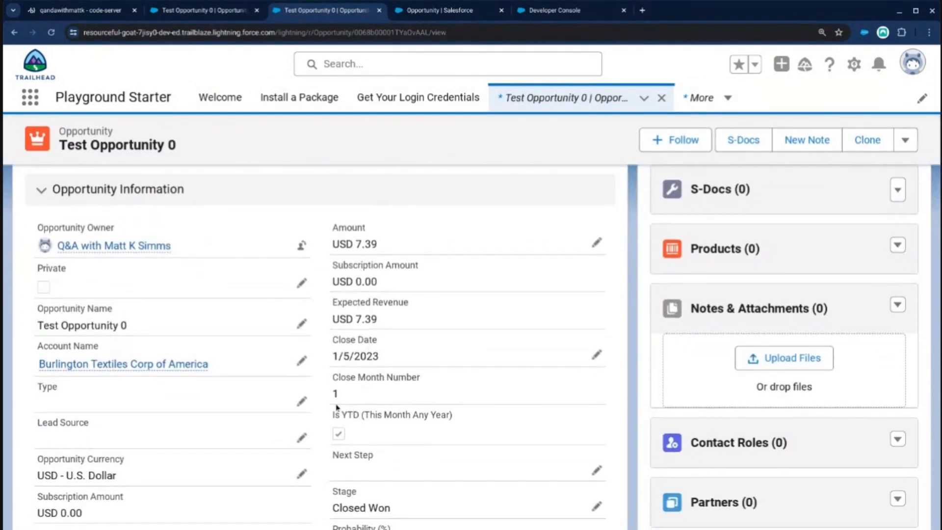
# Return to the new custom field, label it Is YTD (Last Month Any Year) and continue to its formula.
pyautogui.click(459, 15)
pyautogui.write('IS')
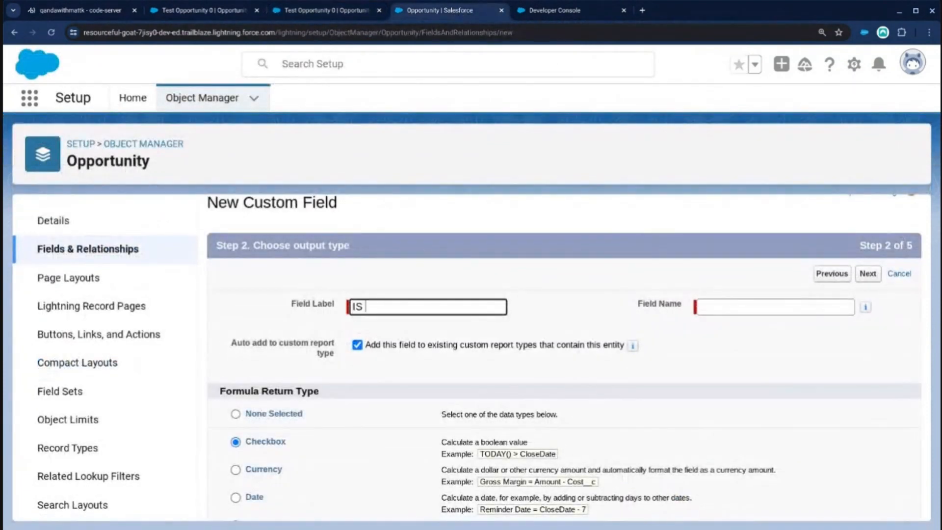
pyautogui.press('BackSpace')
pyautogui.write('s YTD (Last Month Any Ye')
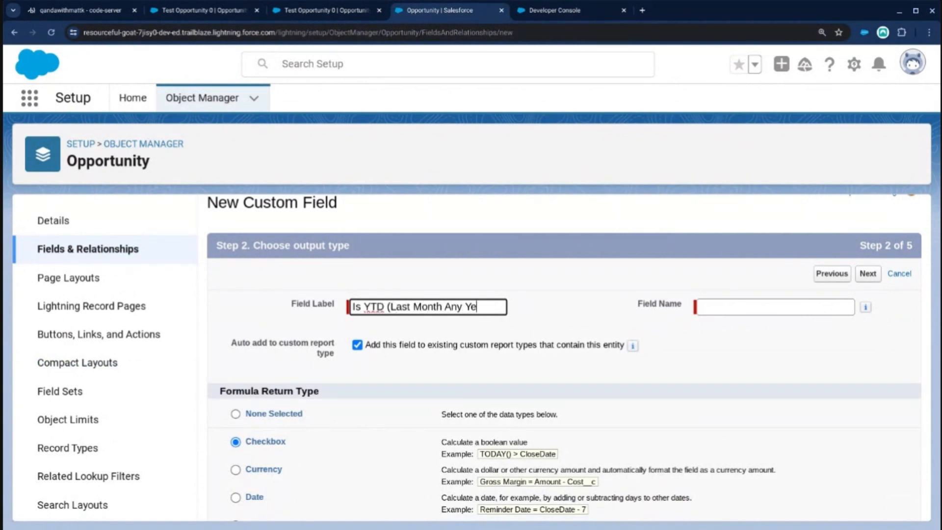
pyautogui.write('ar)')
pyautogui.press('Tab')
pyautogui.scroll(-4, 414, 344)
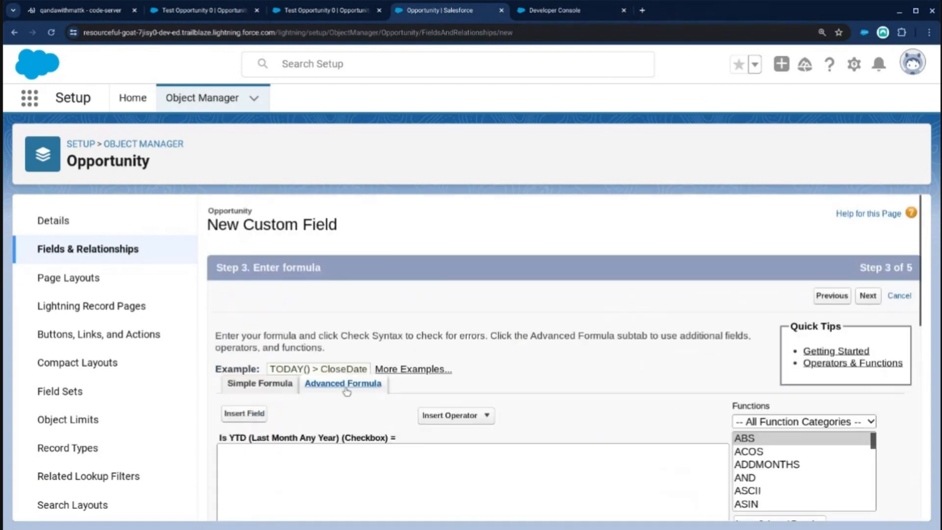
# Enter the copied formula and change its comparison so it reads MONTH( TODAY() ) > MONTH(CloseDate).
pyautogui.hotkey('ctrl', 'v')
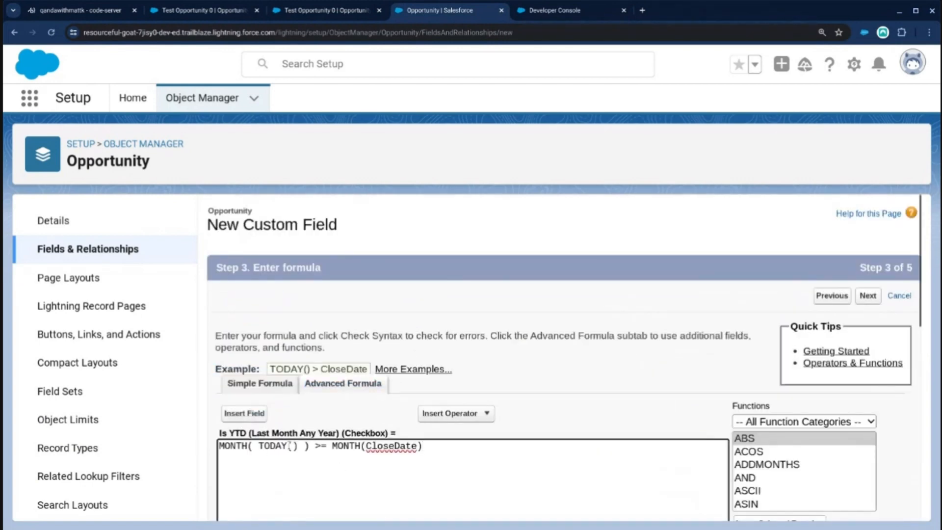
pyautogui.click(328, 446)
pyautogui.press('BackSpace')
pyautogui.click(433, 447)
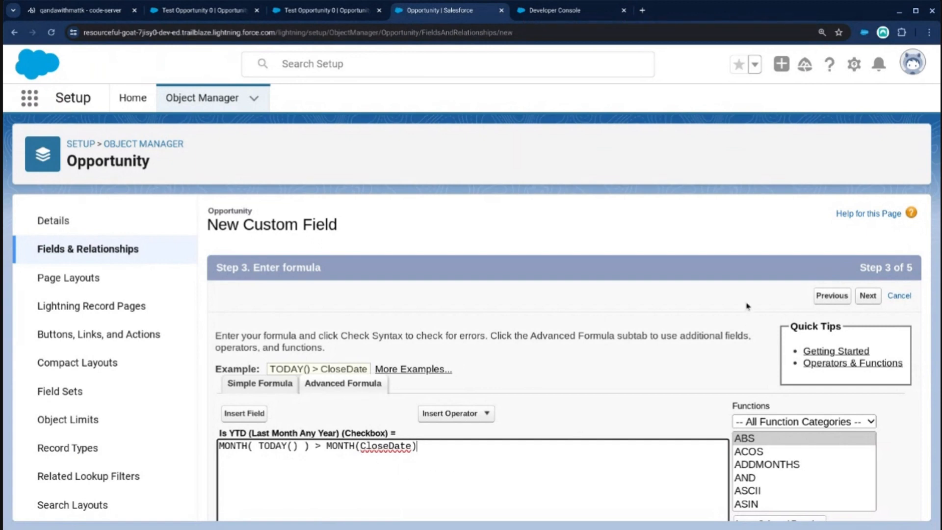
# Save the new field with the offered field-level security and page layouts, and begin another Opportunity custom field.
pyautogui.click(870, 297)
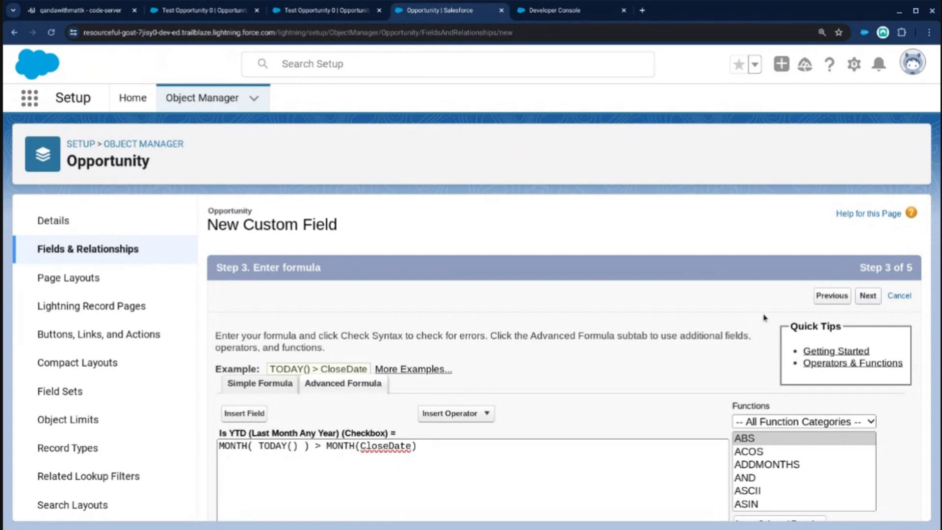
pyautogui.click(875, 299)
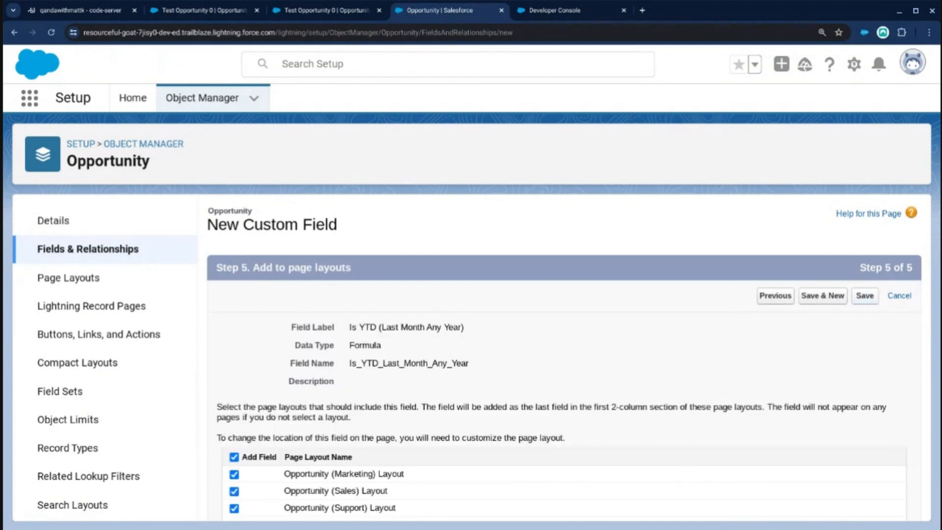
pyautogui.click(866, 296)
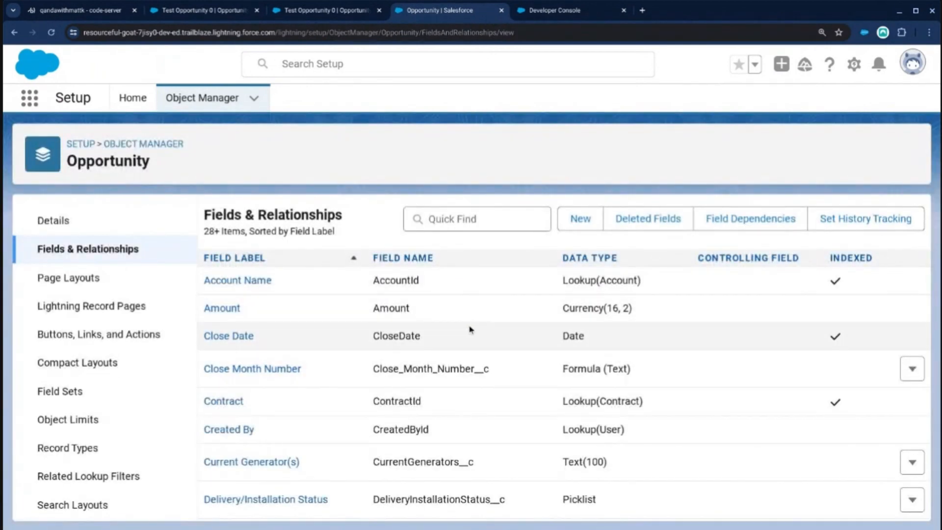
pyautogui.click(584, 223)
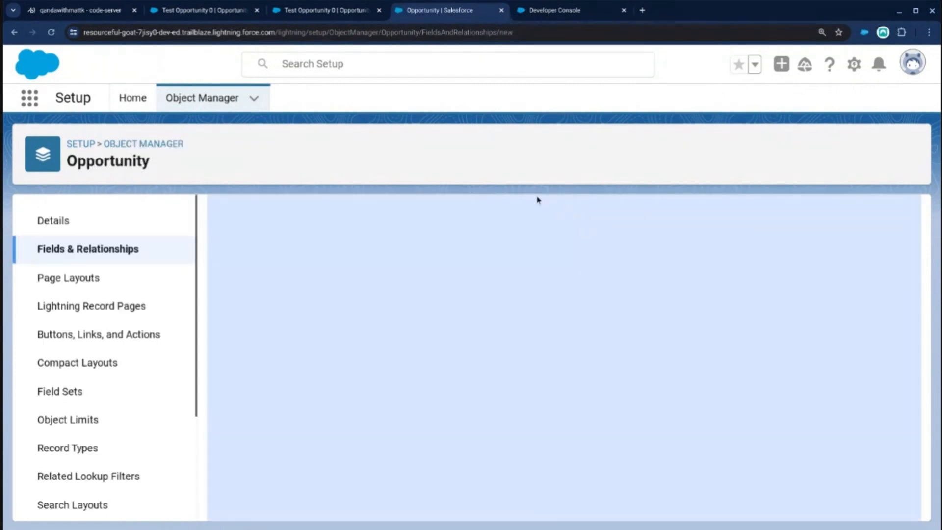
pyautogui.scroll(-3, 297, 347)
pyautogui.click(246, 334)
pyautogui.scroll(3, 539, 334)
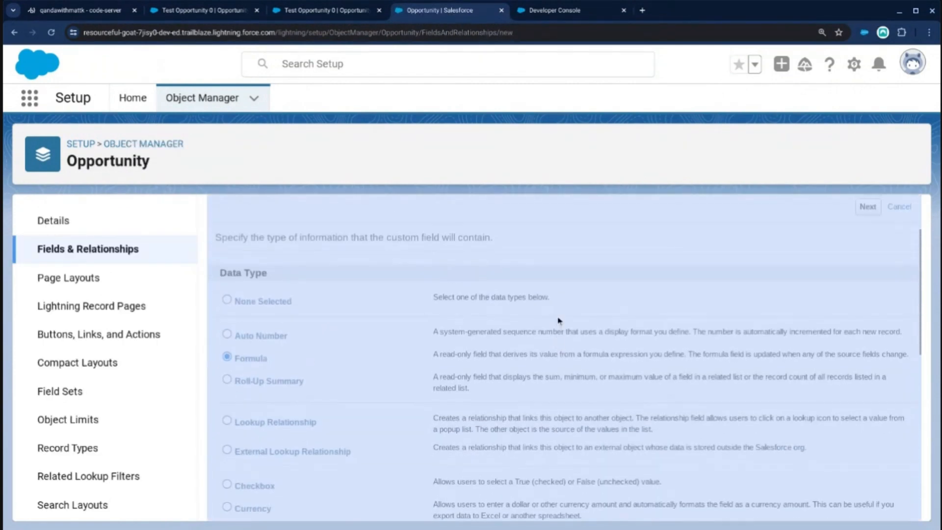
pyautogui.click(867, 296)
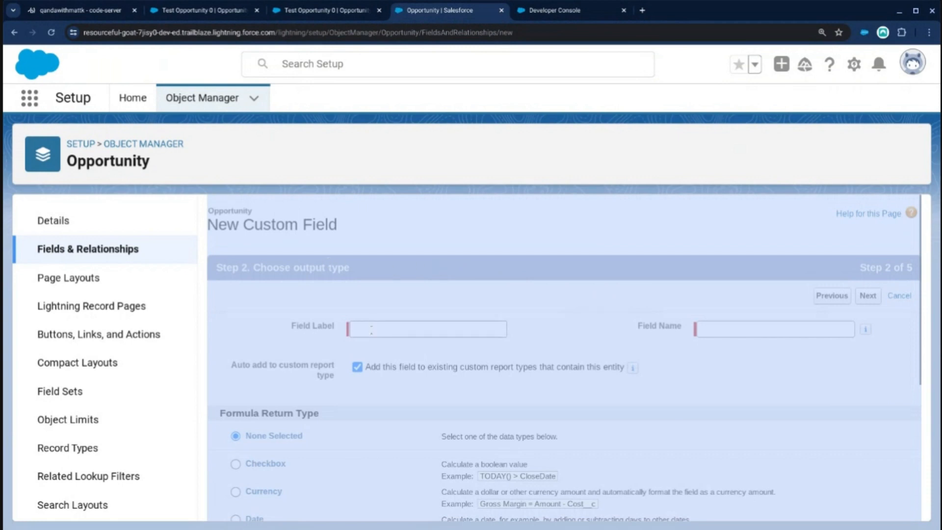
pyautogui.click(371, 328)
pyautogui.hotkey('ctrl', 'r')
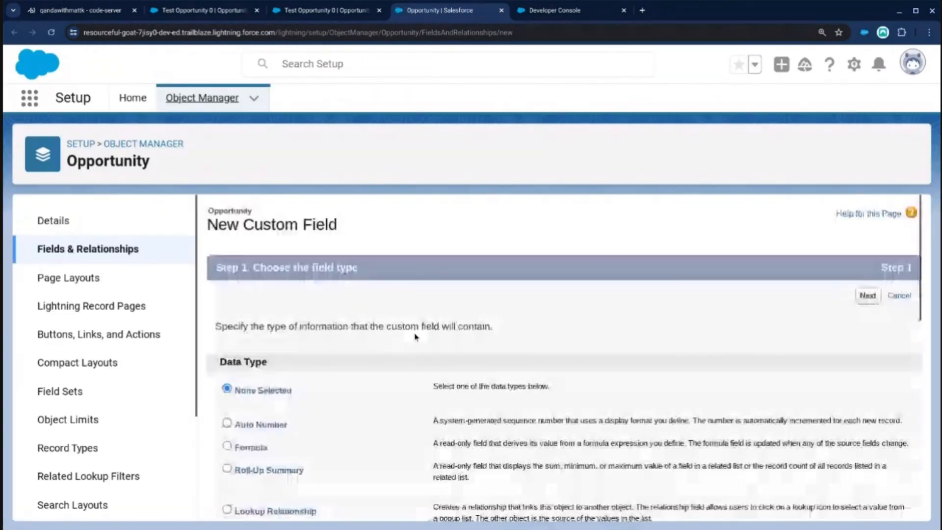
# Choose Formula as the data type and label the field Is YTD (Today any Year), with Is_YTD_Today_any_Year as its field name.
pyautogui.click(258, 386)
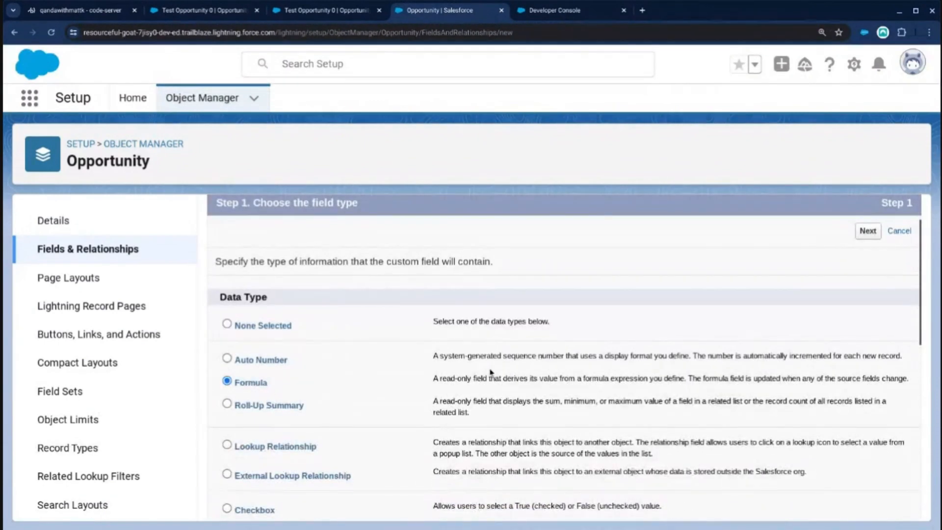
pyautogui.click(877, 232)
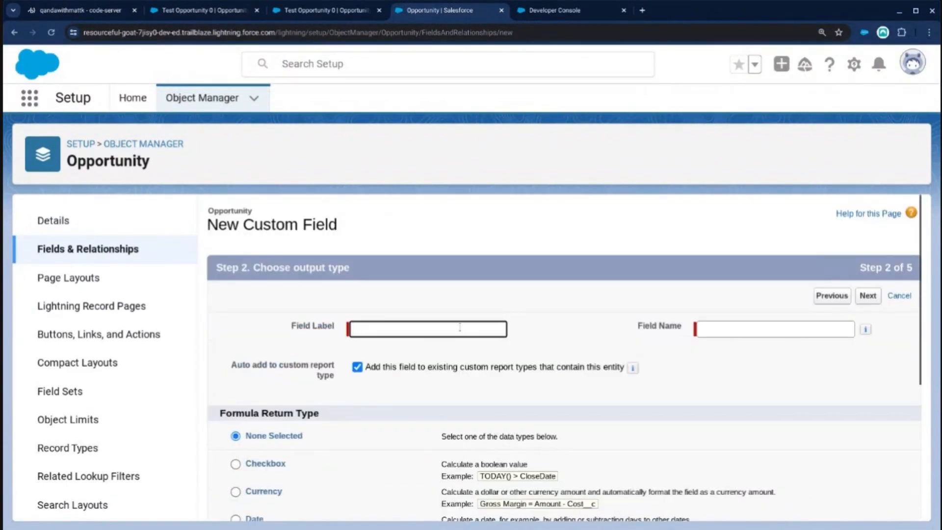
pyautogui.write('Is YTD ')
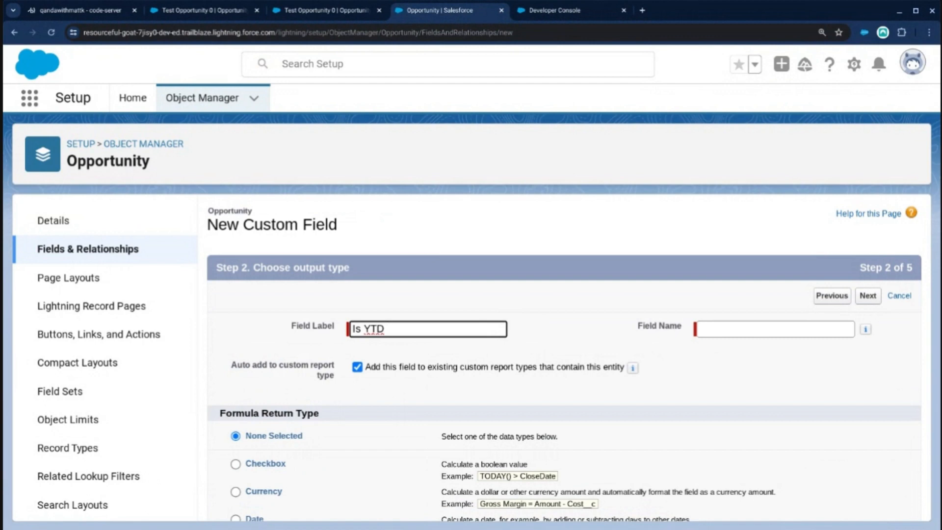
pyautogui.write('(Today any Year)')
pyautogui.press('Tab')
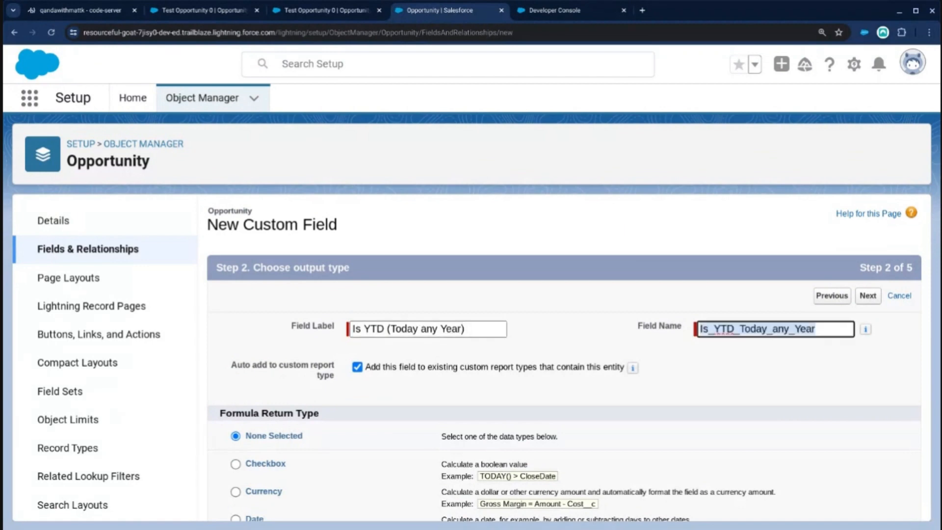
# Set the formula return type of Is YTD (Today any Year) to Checkbox and continue to its formula.
pyautogui.scroll(-3, 497, 418)
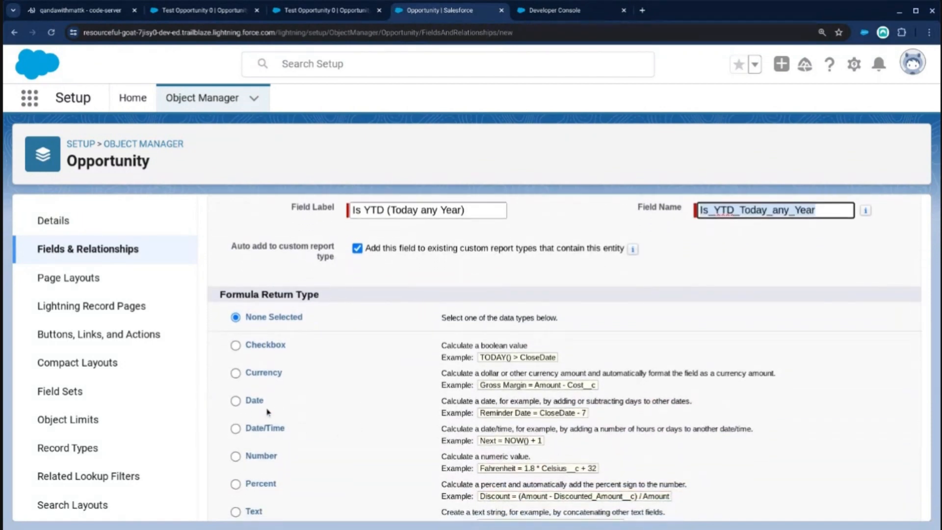
pyautogui.click(254, 348)
pyautogui.scroll(1, 576, 347)
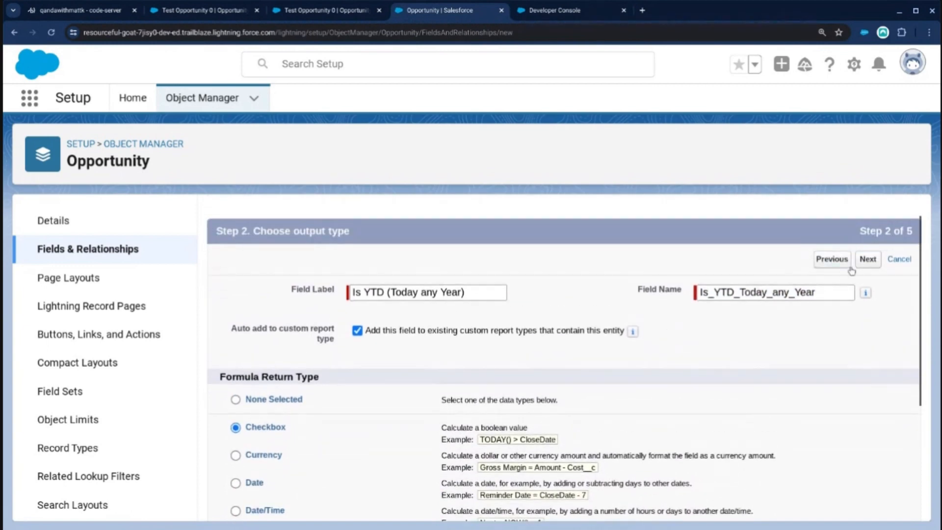
pyautogui.click(867, 257)
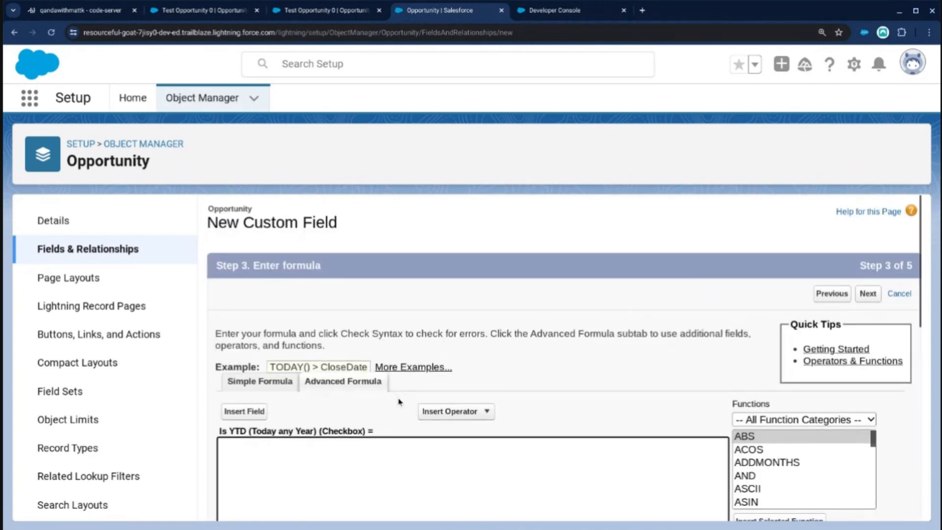
# Enter the copied formula MONTH( TODAY() ) >= MONTH(CloseDate) and insert the DAY function on the line below it.
pyautogui.scroll(-2, 373, 412)
pyautogui.write('MONTH( TODAY() ) >= MONTH(CloseDate)')
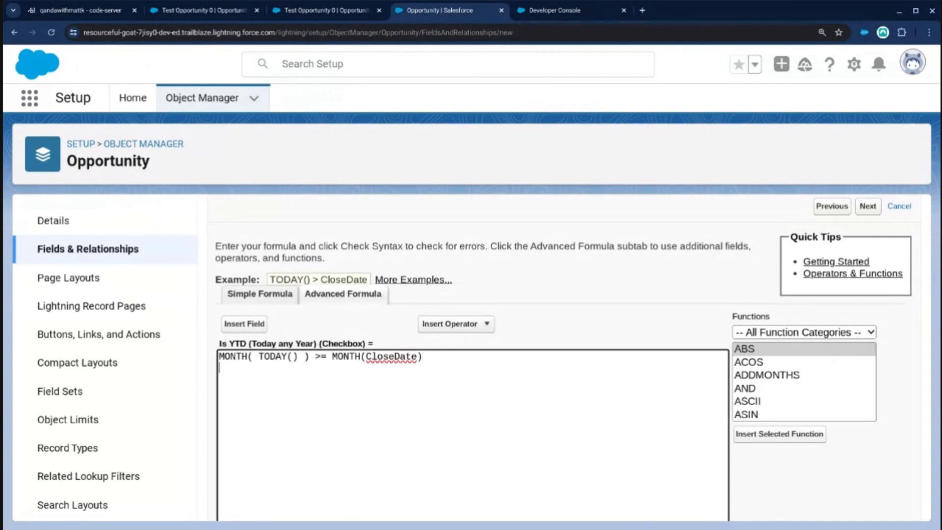
pyautogui.click(746, 400)
pyautogui.scroll(-4, 744, 403)
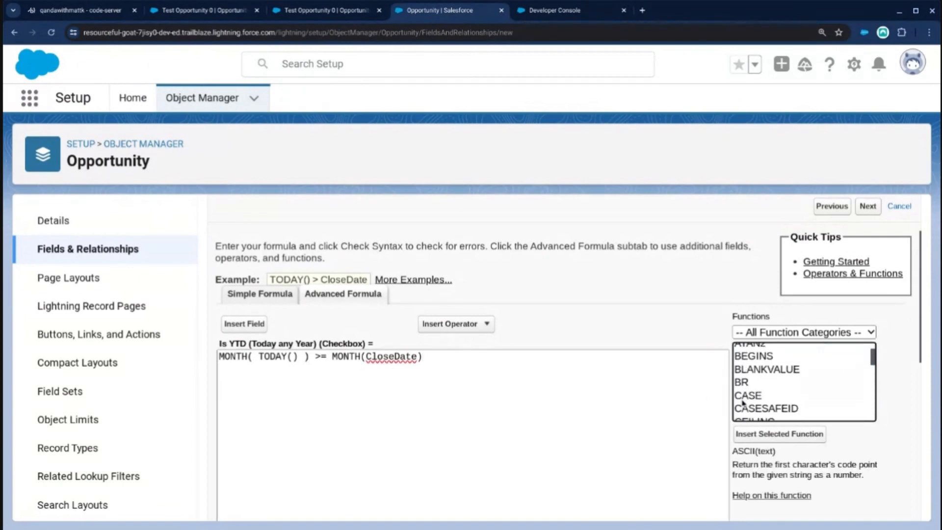
pyautogui.scroll(-3, 744, 403)
pyautogui.click(747, 368)
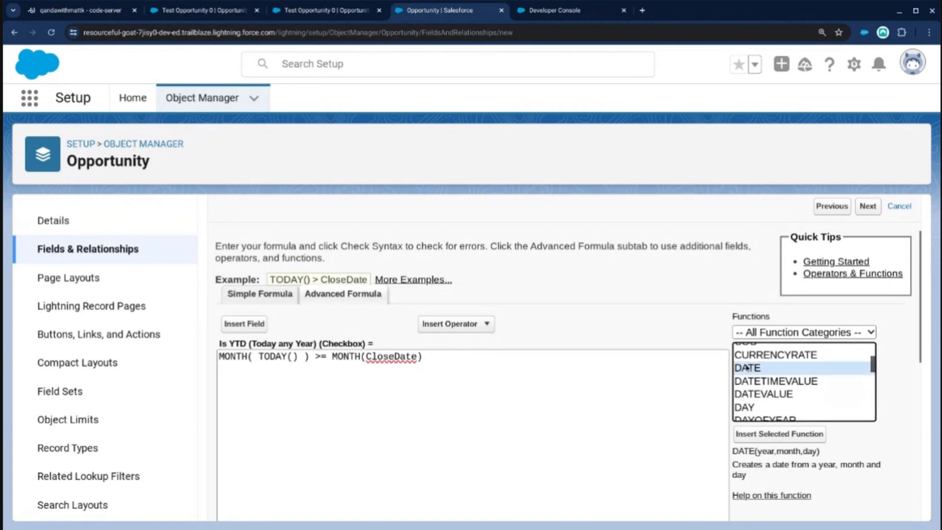
pyautogui.scroll(-1, 749, 373)
pyautogui.click(770, 391)
pyautogui.doubleClick(771, 391)
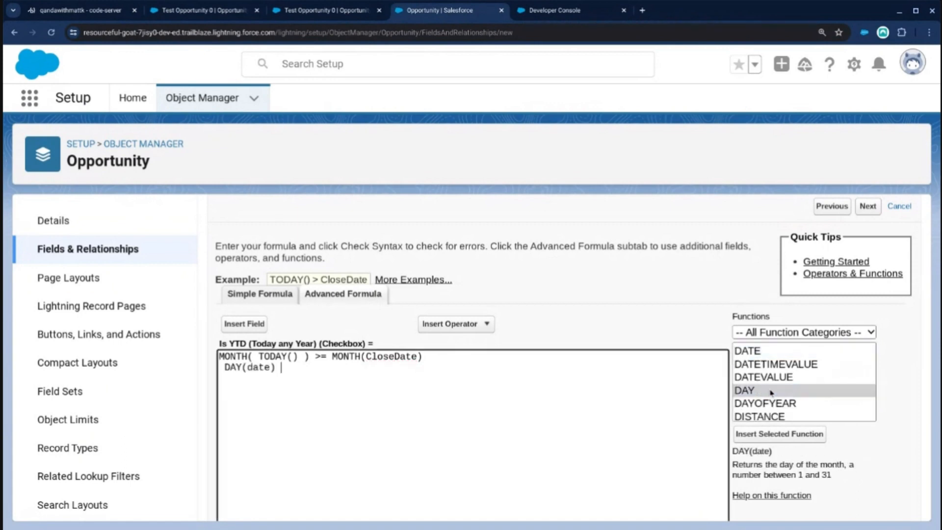
# Join the month comparison to the DAY line with && and use TODAY() as the DAY function's argument.
pyautogui.click(363, 371)
pyautogui.write('&&')
pyautogui.hotkey('shift', 'Tab')
pyautogui.moveTo(296, 356); pyautogui.dragTo(440, 357)
pyautogui.hotkey('ctrl', 'c')
pyautogui.doubleClick(258, 367)
pyautogui.hotkey('ctrl', 'v')
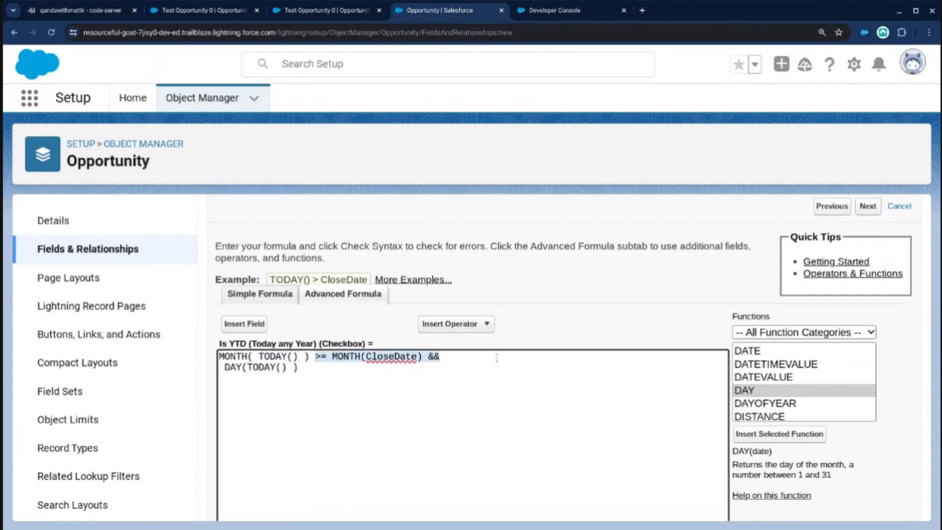
# Complete the second condition so that it reads DAY(TODAY() ) >= DAY(CloseDate).
pyautogui.hotkey('ctrl', 'c')
pyautogui.click(304, 366)
pyautogui.hotkey('ctrl', 'v')
pyautogui.press('BackSpace')
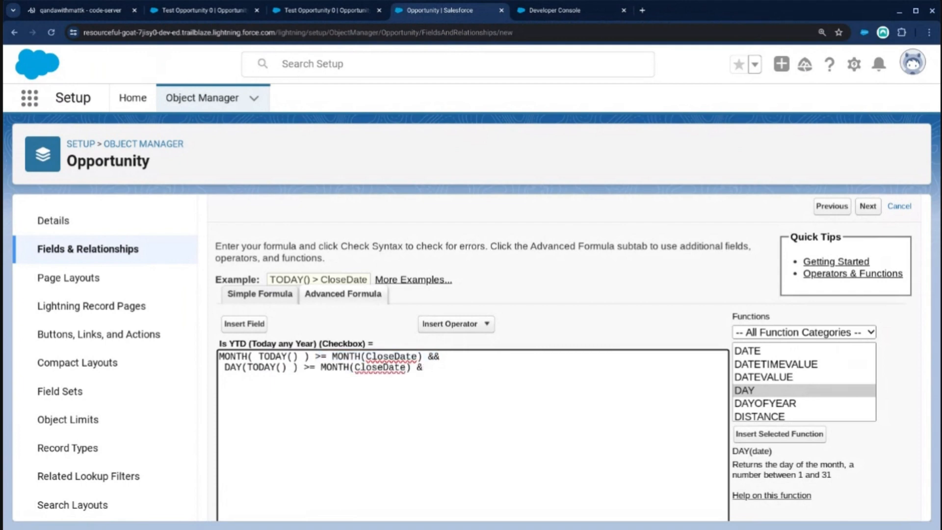
pyautogui.doubleClick(232, 367)
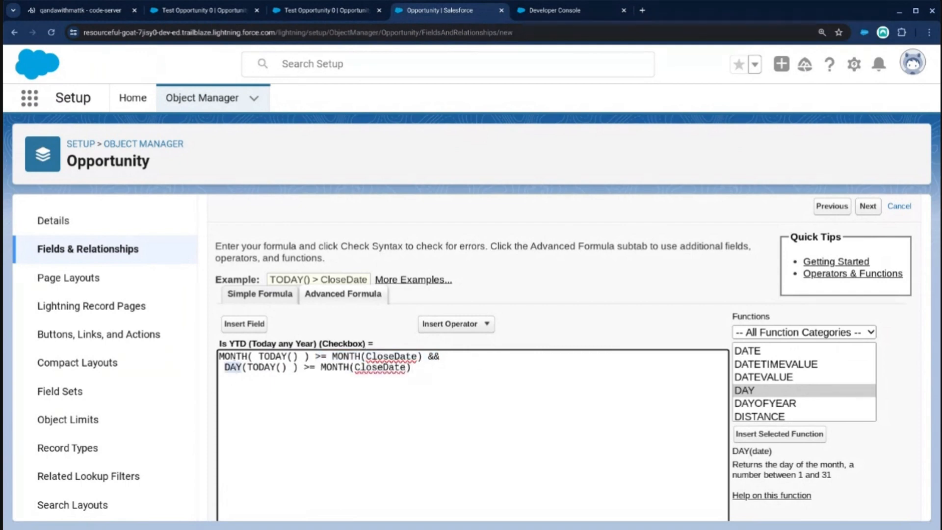
pyautogui.doubleClick(340, 368)
pyautogui.hotkey('ctrl', 'v')
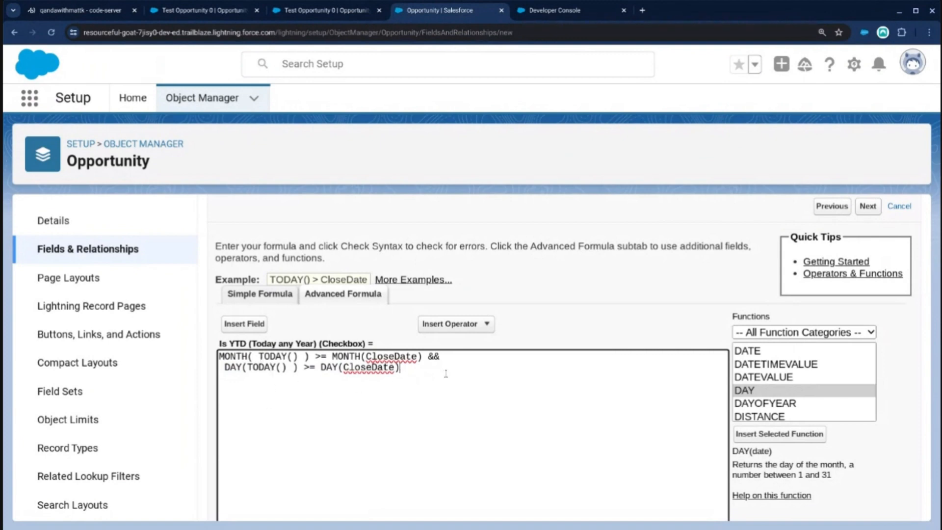
# Write the example dates 3/15/2023 and 3/16/2024 beneath the formula for illustration, and delete them again.
pyautogui.write('3/1/20235')
pyautogui.click(395, 382)
pyautogui.press('Return')
pyautogui.write('4/1/2024')
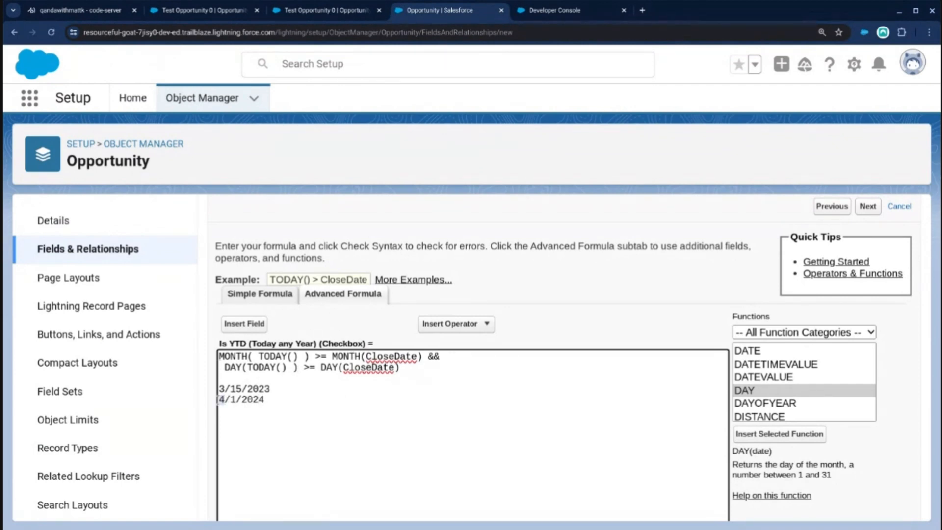
pyautogui.write('3/16')
pyautogui.moveTo(306, 399); pyautogui.dragTo(205, 391)
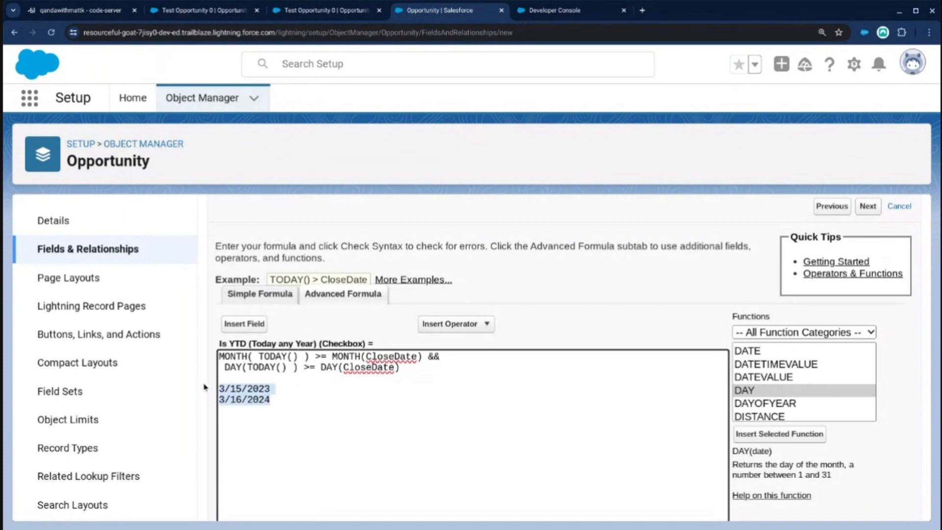
pyautogui.press('BackSpace')
# Save the Is YTD (Today any Year) field with the offered field-level security and page layouts.
pyautogui.scroll(-5, 414, 403)
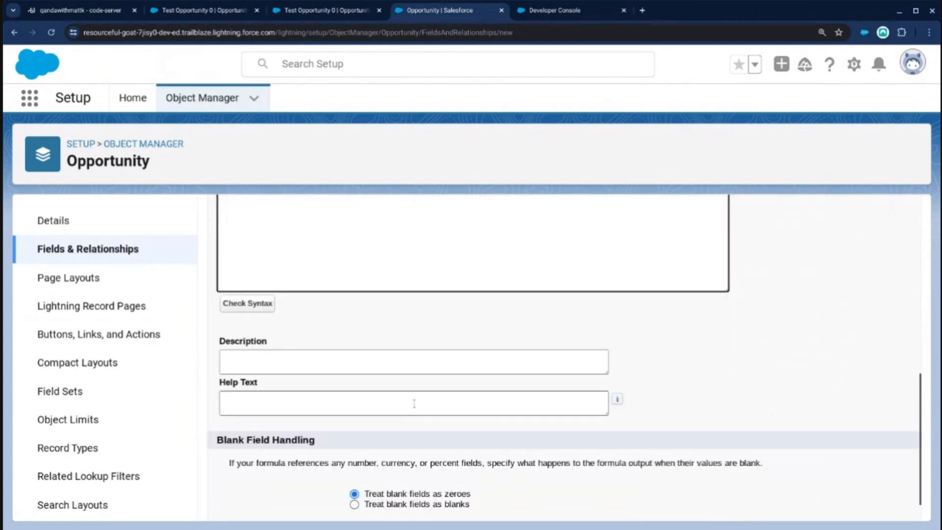
pyautogui.scroll(-1, 414, 403)
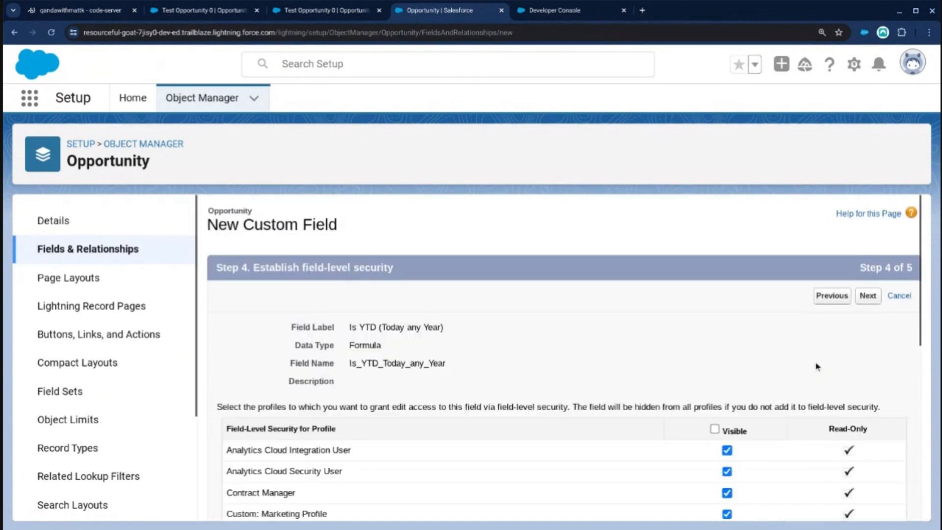
pyautogui.click(867, 295)
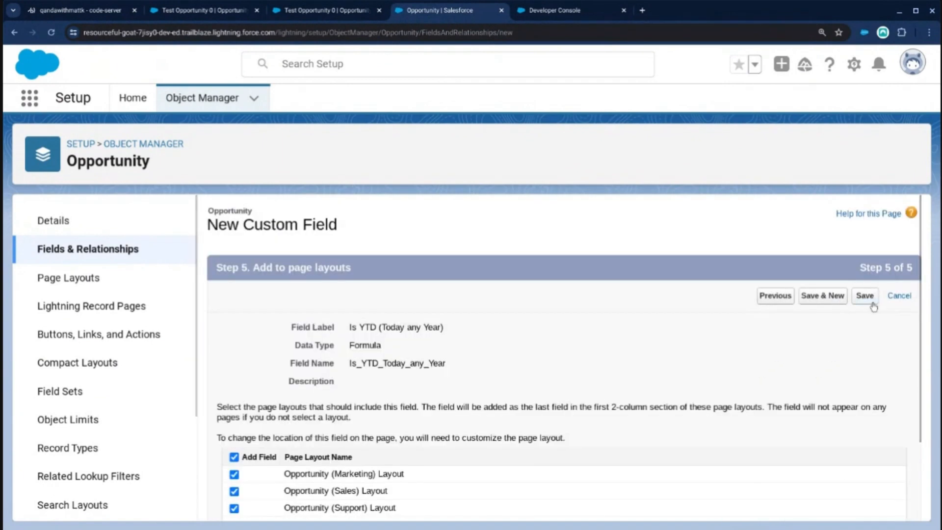
pyautogui.click(870, 301)
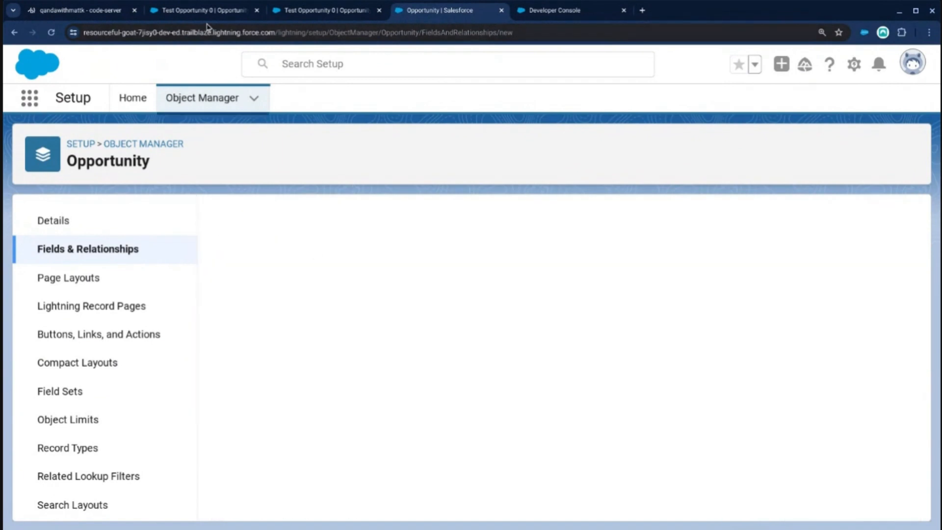
# Open the record page of Test Opportunity 0 for editing and search its available fields for ytd.
pyautogui.click(209, 14)
pyautogui.click(854, 64)
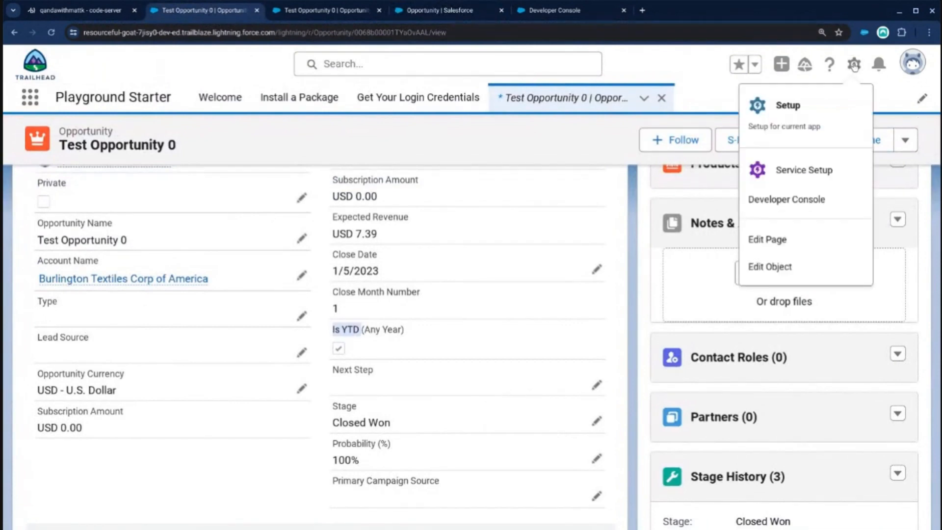
pyautogui.click(796, 250)
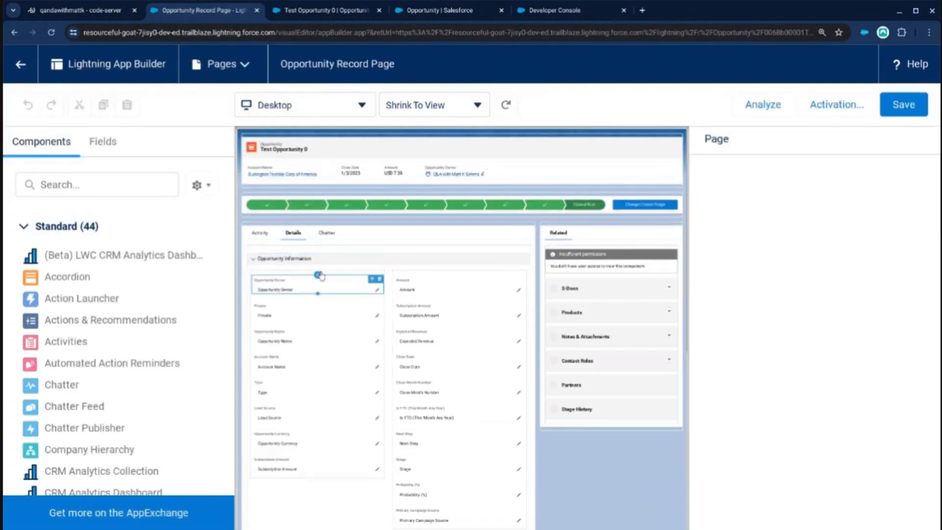
pyautogui.click(102, 142)
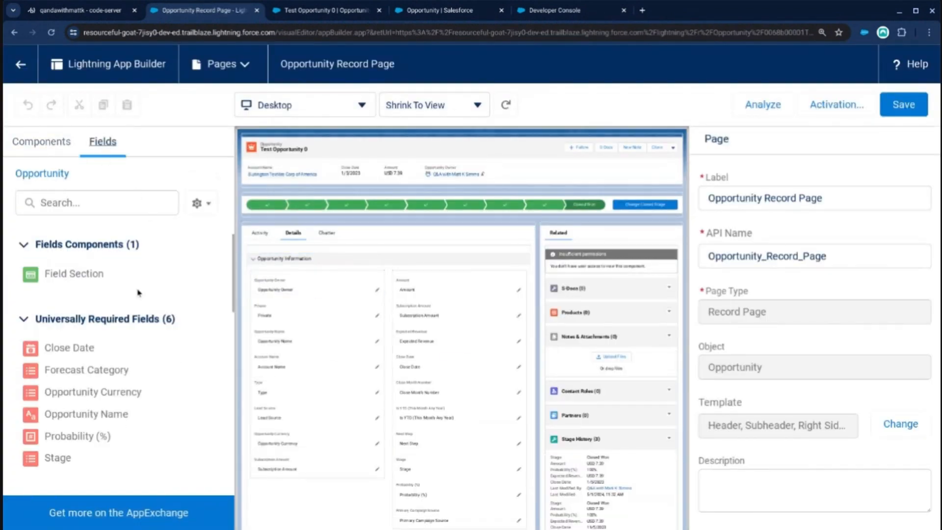
pyautogui.scroll(-1, 123, 325)
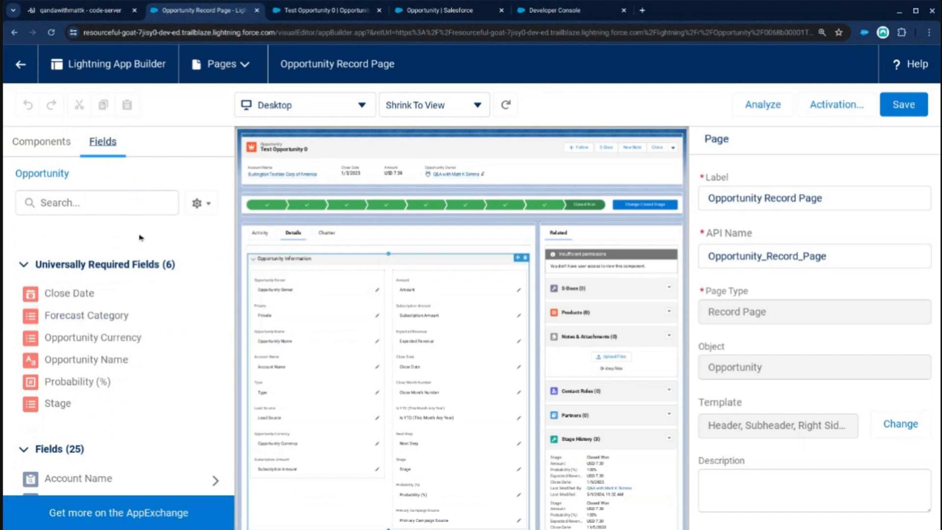
pyautogui.click(117, 204)
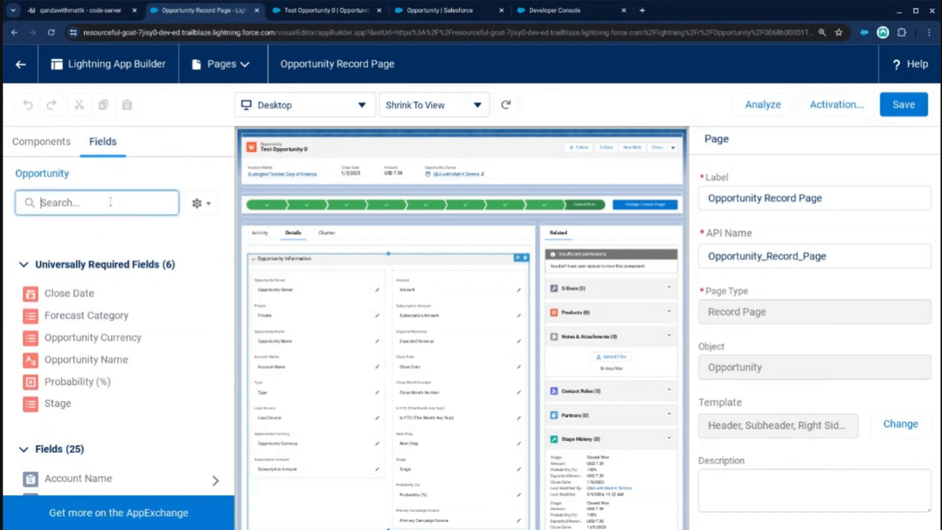
pyautogui.write('ytd')
# Place the Is YTD (Last Month Any Year) field directly below Is YTD (This Month Any Year) on the page.
pyautogui.click(202, 360)
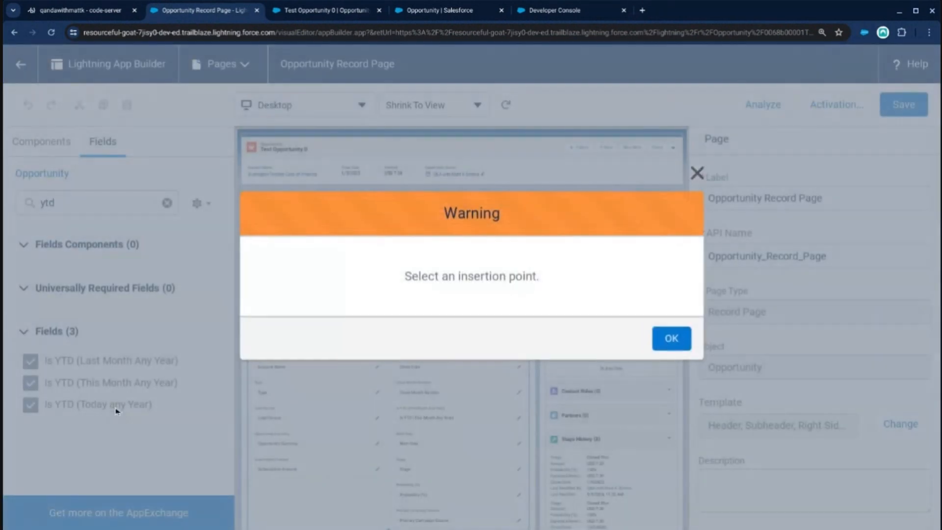
pyautogui.click(673, 338)
pyautogui.click(169, 363)
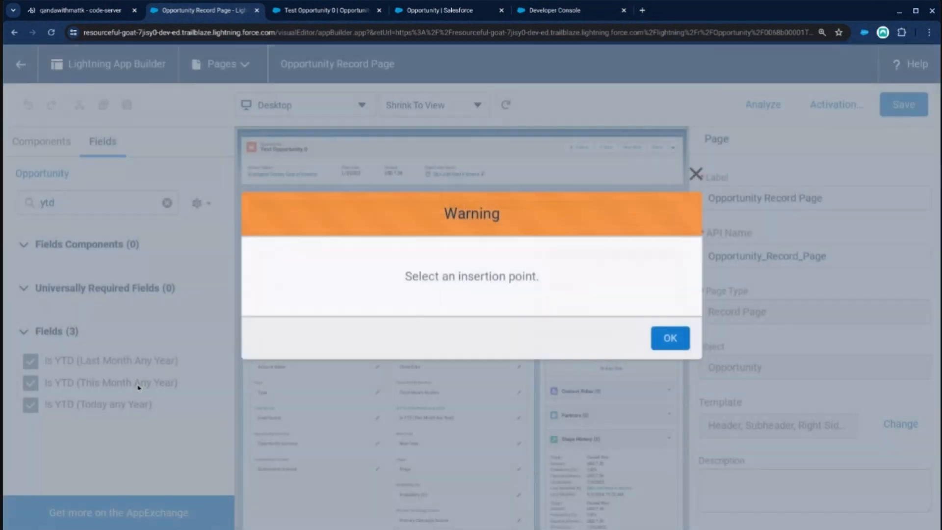
pyautogui.click(673, 339)
pyautogui.moveTo(142, 358); pyautogui.dragTo(435, 422)
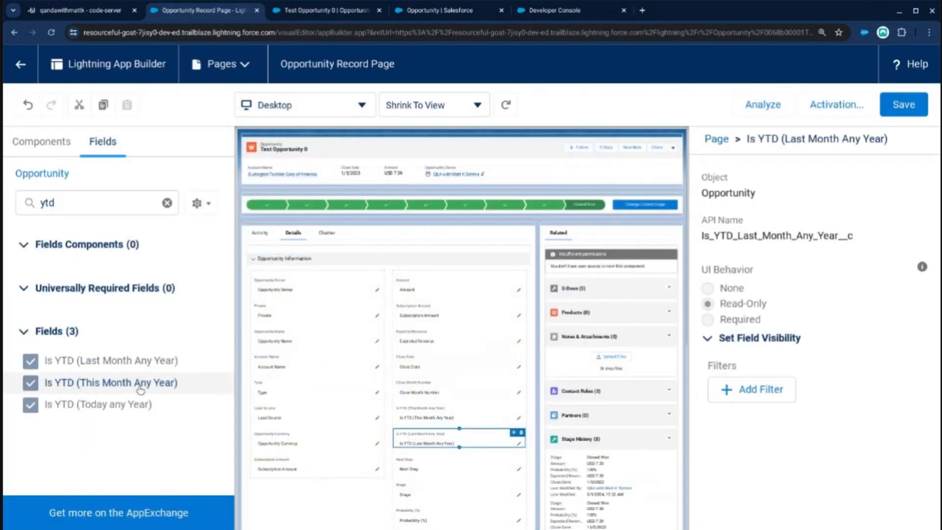
# Remove the duplicate Is YTD (This Month Any Year) field and place Is YTD (Today any Year) below Is YTD (Last Month Any Year).
pyautogui.moveTo(138, 384); pyautogui.dragTo(422, 469)
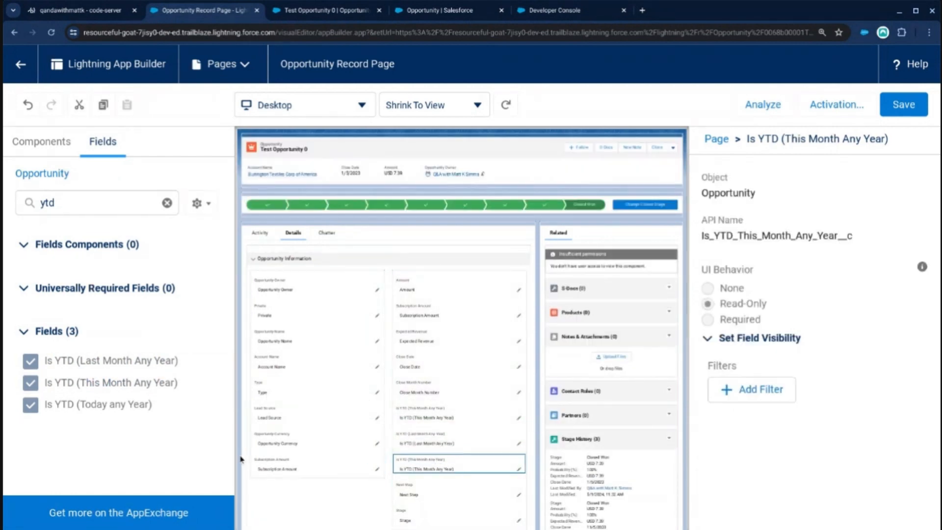
pyautogui.click(521, 457)
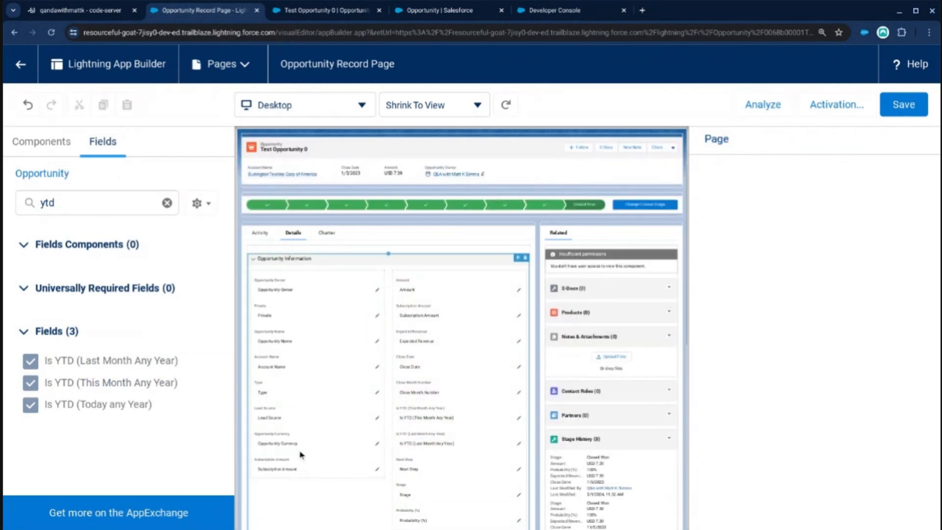
pyautogui.moveTo(142, 407); pyautogui.dragTo(461, 465)
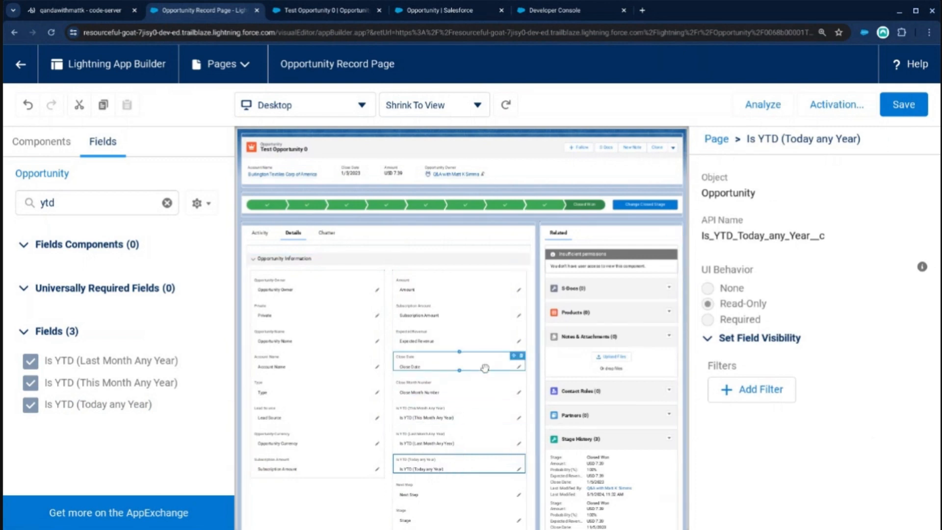
# Save the Opportunity Record Page despite the missing required field and return to the opportunity record.
pyautogui.scroll(-1, 422, 469)
pyautogui.scroll(-2, 422, 468)
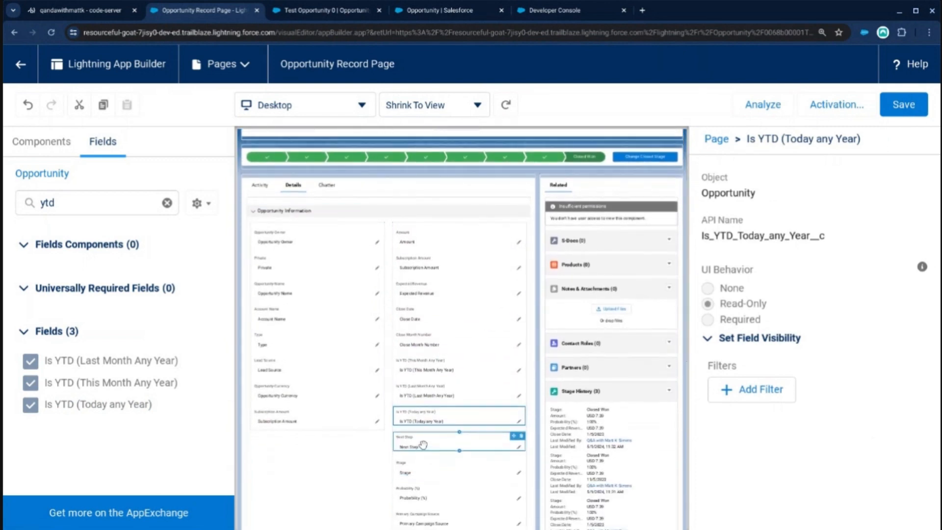
pyautogui.click(903, 104)
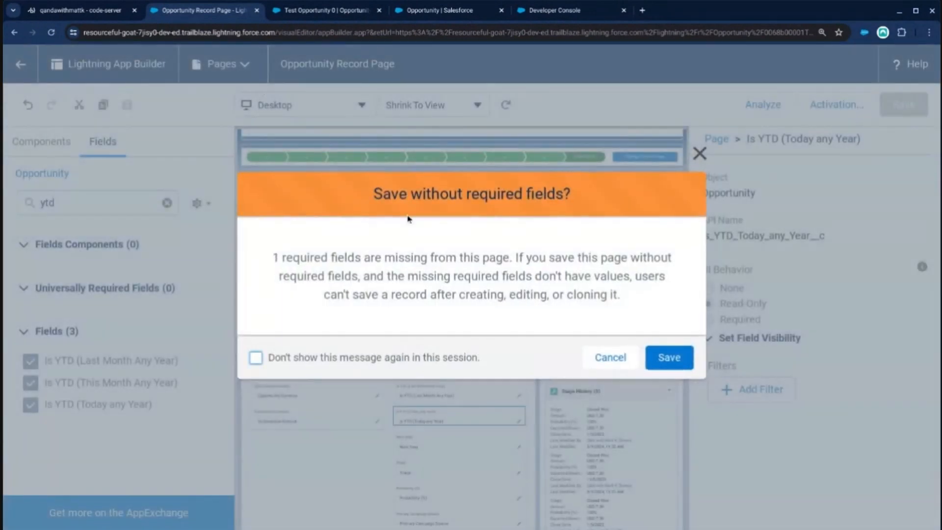
pyautogui.click(662, 357)
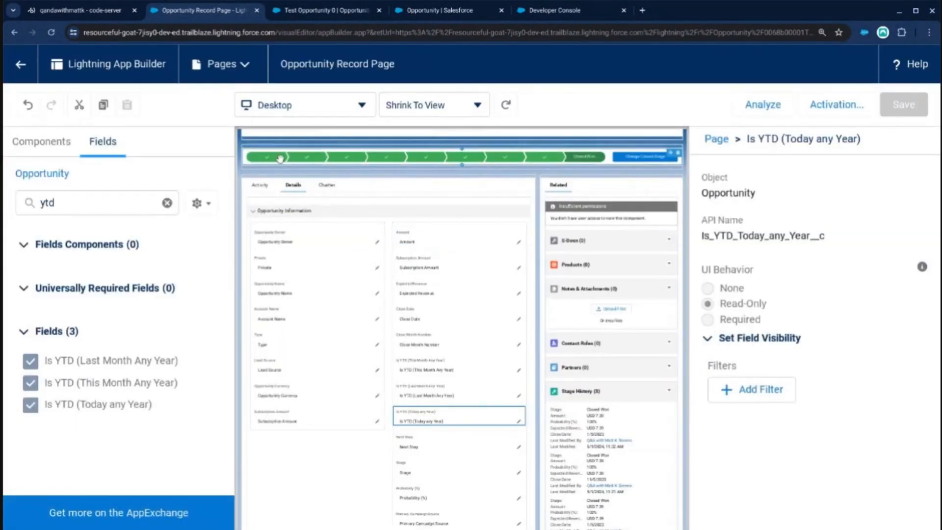
pyautogui.click(24, 72)
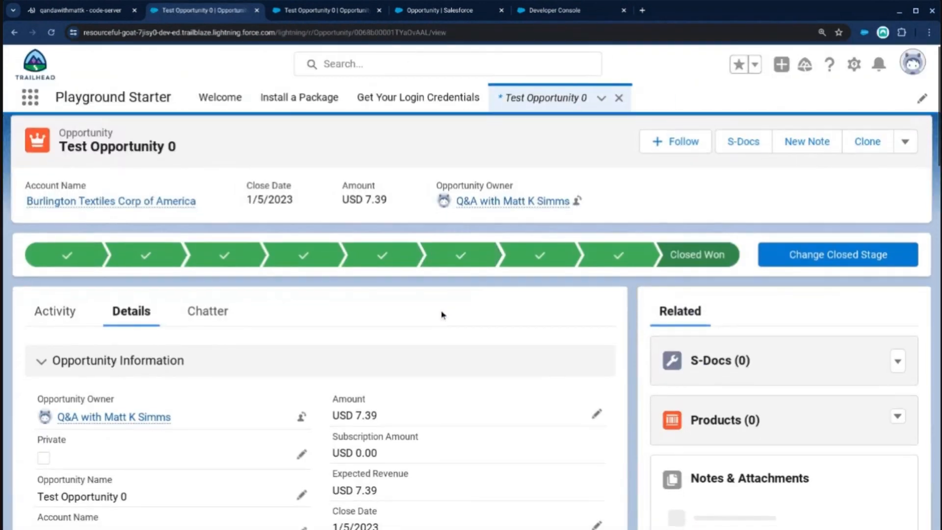
# Check the three Is YTD checkboxes in the record's details, especially Is YTD (Today any Year).
pyautogui.scroll(-5, 442, 315)
pyautogui.scroll(-1, 437, 334)
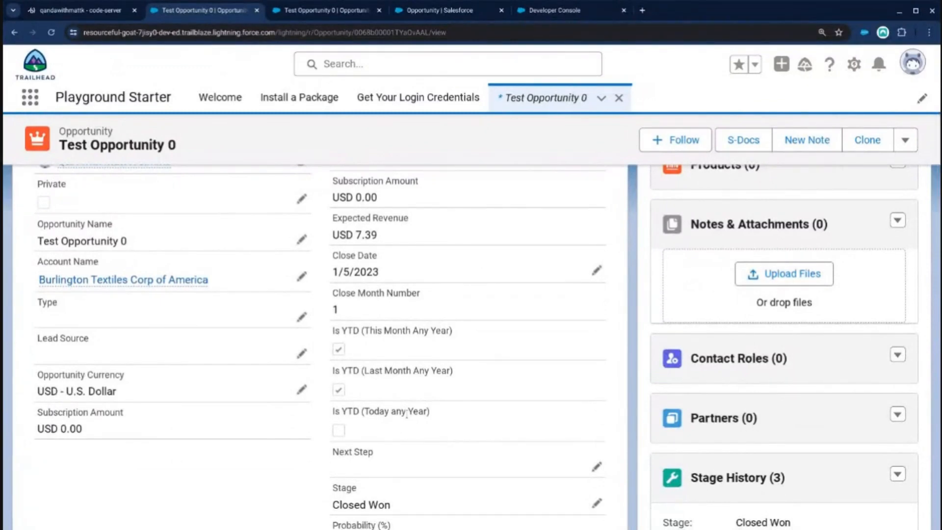
pyautogui.moveTo(433, 414); pyautogui.dragTo(333, 414)
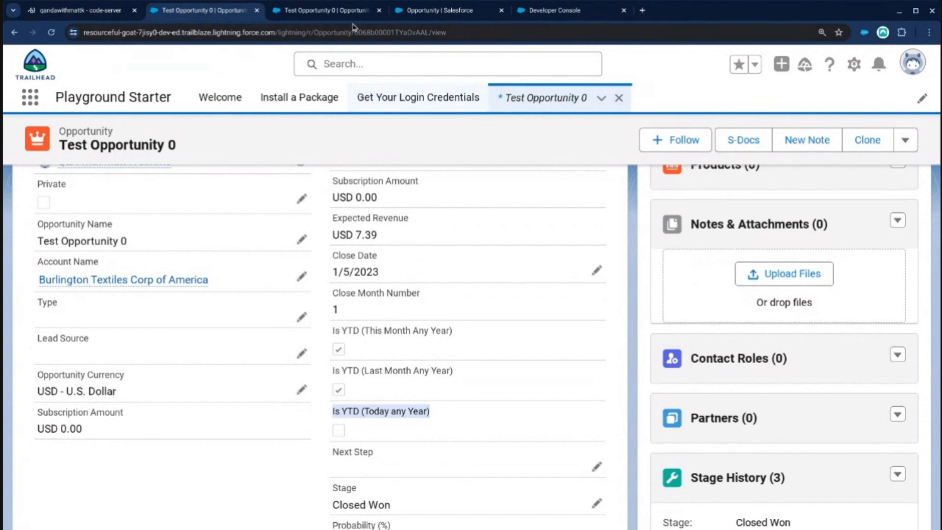
# Search the Opportunity fields in Object Manager for YTD and open the formula of Is YTD (Today any Year) for editing.
pyautogui.click(411, 14)
pyautogui.click(416, 210)
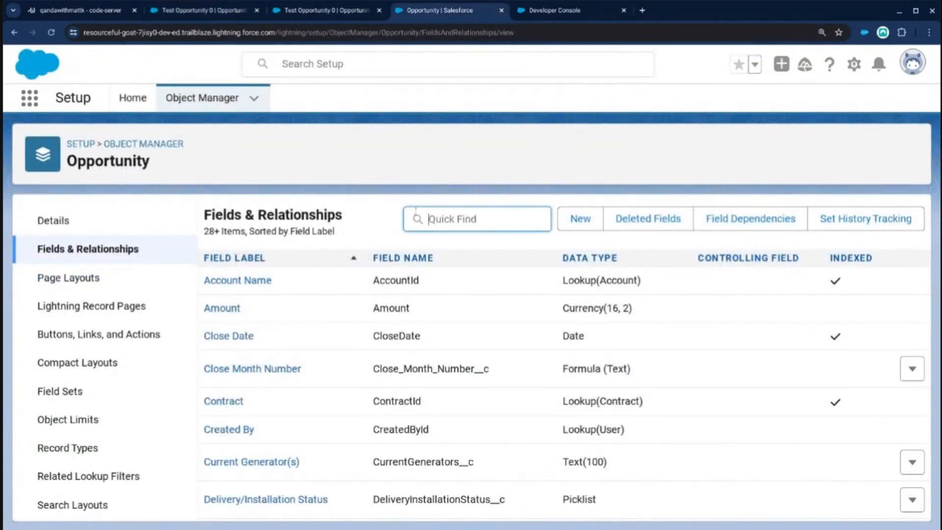
pyautogui.write('YTD')
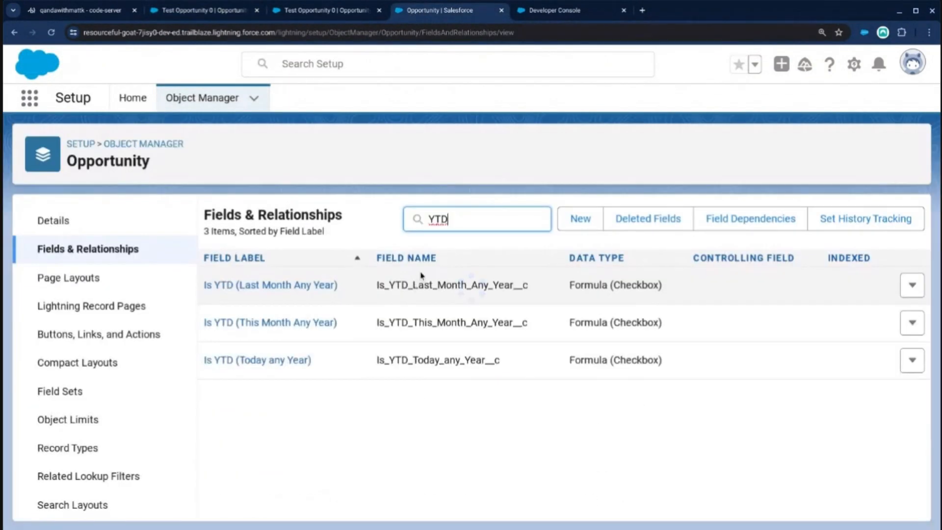
pyautogui.click(294, 363)
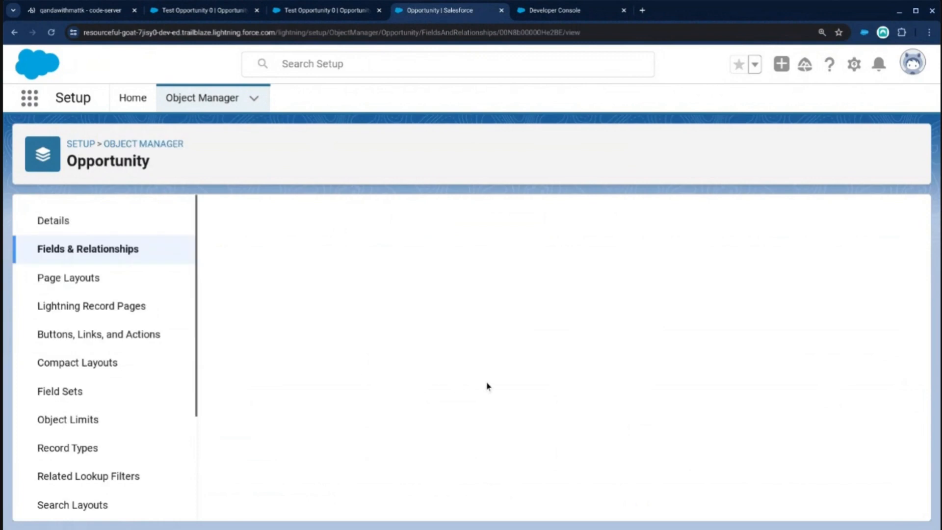
pyautogui.click(446, 292)
pyautogui.scroll(-5, 458, 380)
pyautogui.scroll(-3, 460, 384)
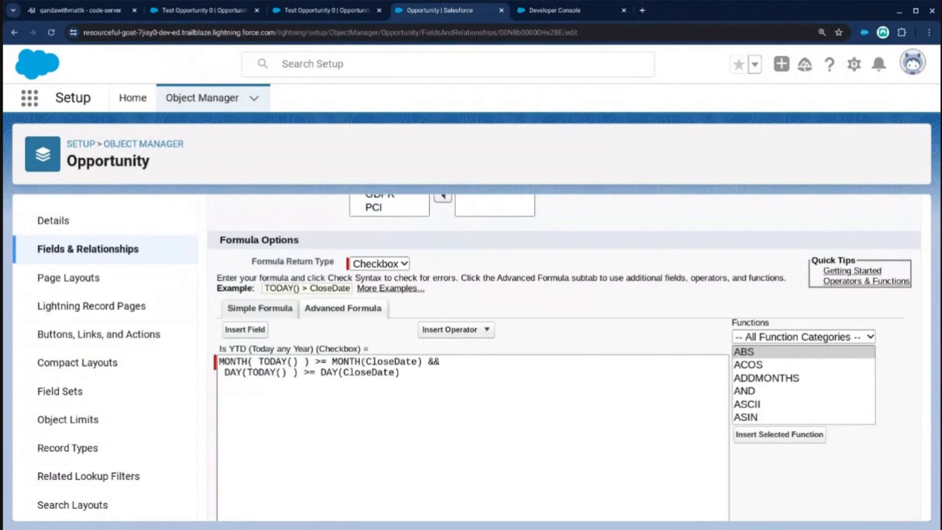
pyautogui.click(395, 361)
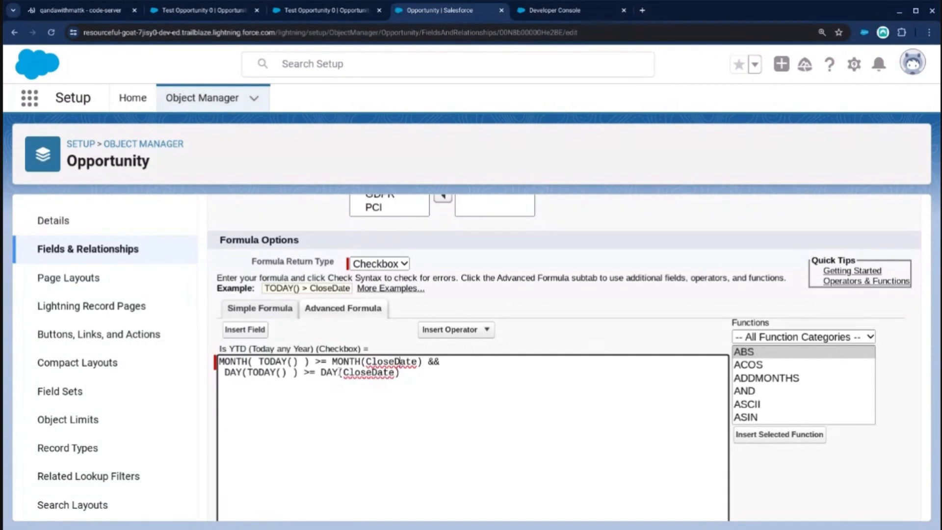
# Review the formula's day comparison, the opportunity's close date and the Apex code that generated the test opportunities.
pyautogui.moveTo(416, 374); pyautogui.dragTo(217, 374)
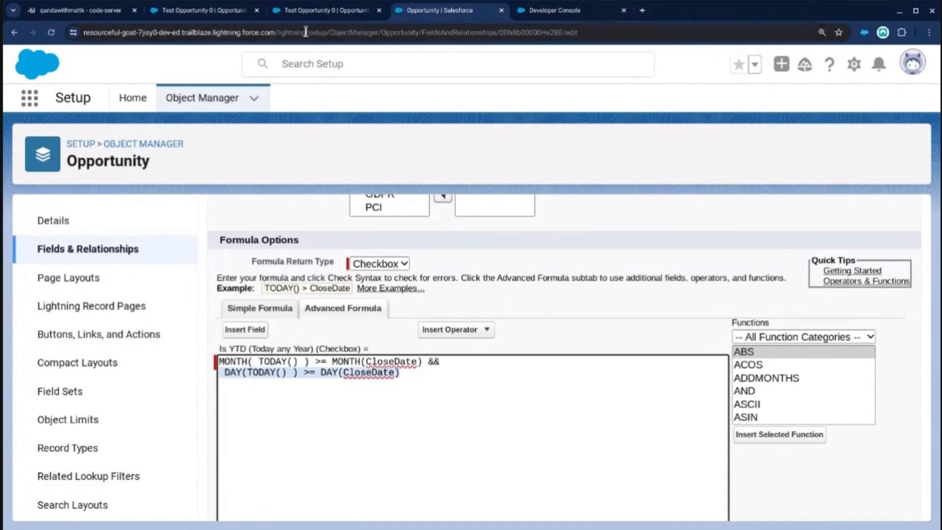
pyautogui.click(306, 11)
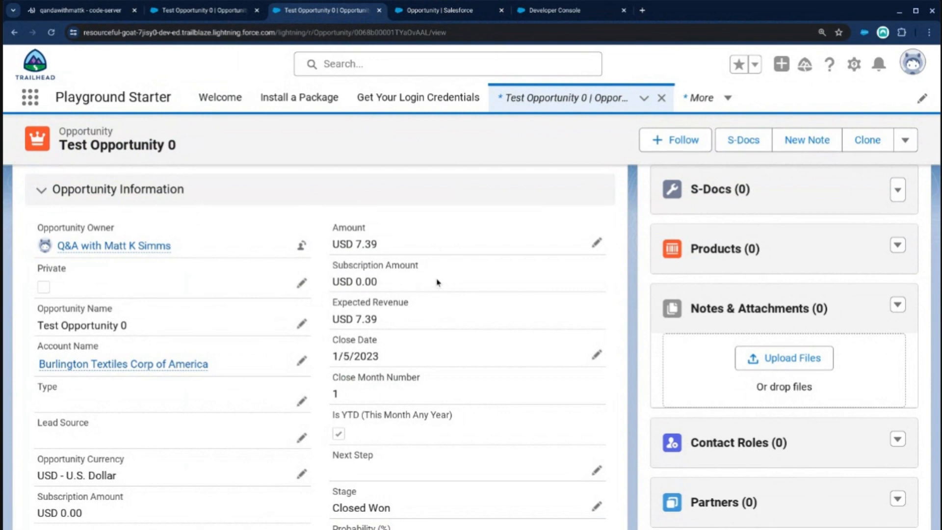
pyautogui.click(543, 12)
pyautogui.click(470, 313)
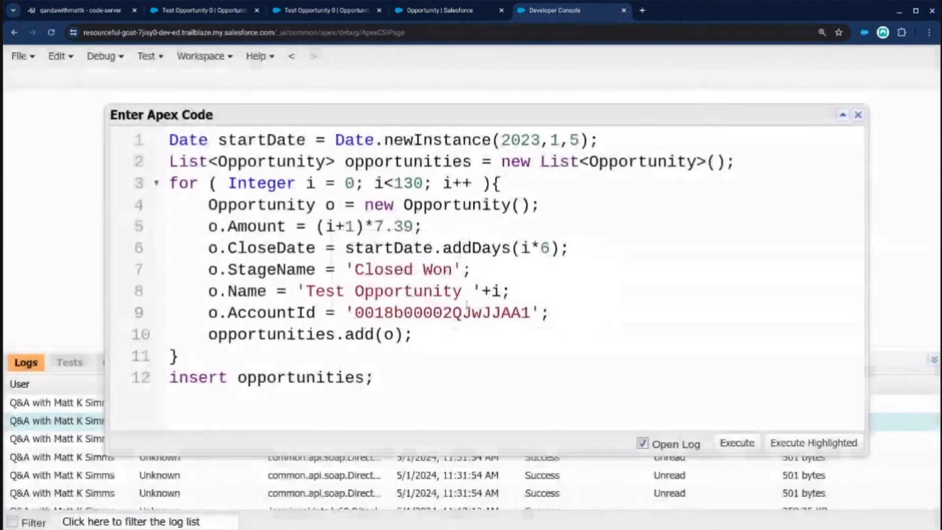
pyautogui.click(422, 11)
pyautogui.click(407, 379)
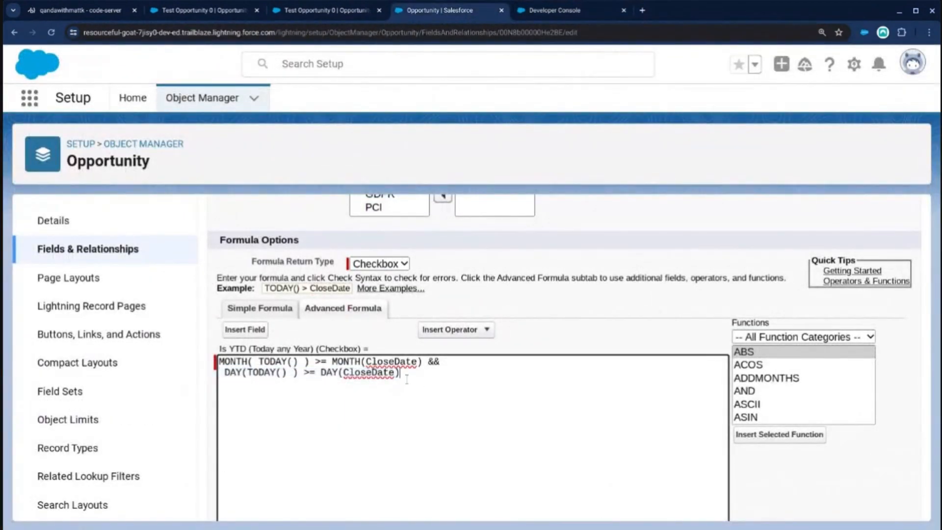
# Wrap the existing month and day condition in an OR() function, with a comma after it for a second argument.
pyautogui.click(219, 362)
pyautogui.press('Return')
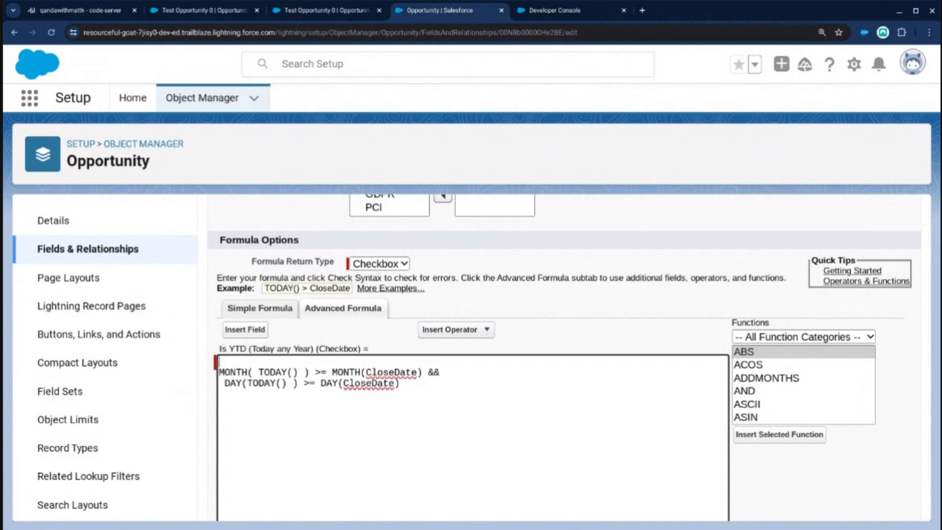
pyautogui.write('OR(')
pyautogui.scroll(1, 429, 398)
pyautogui.click(428, 397)
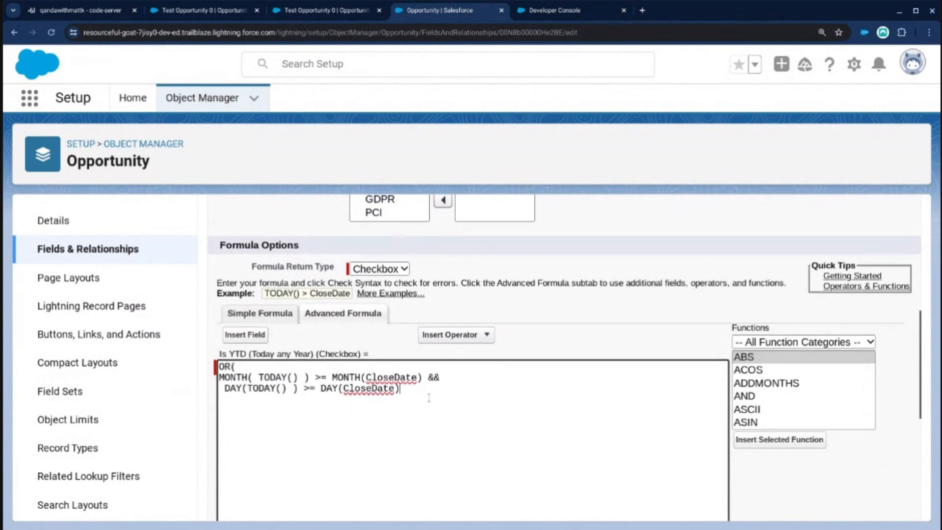
pyautogui.press('Return')
pyautogui.press('Return')
pyautogui.write(',')
pyautogui.press('Return')
pyautogui.write(')')
pyautogui.click(280, 415)
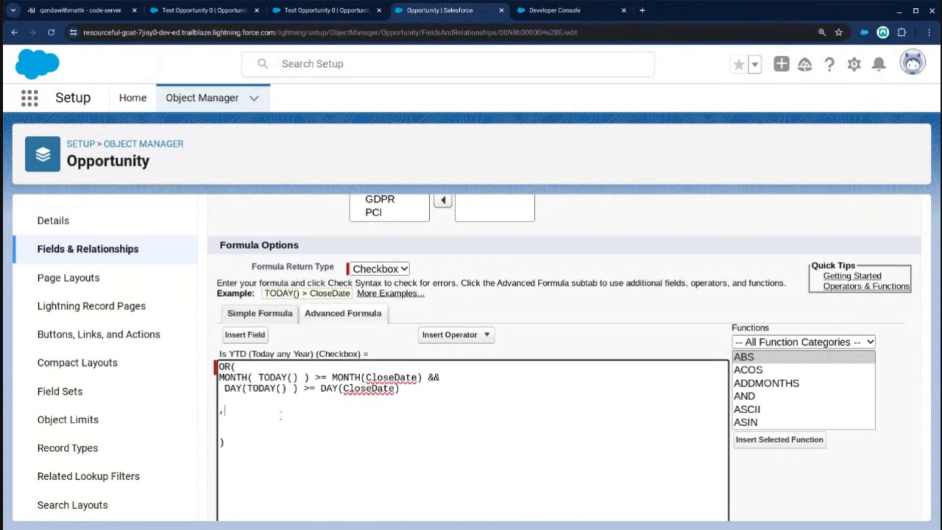
pyautogui.write('||')
pyautogui.click(220, 378)
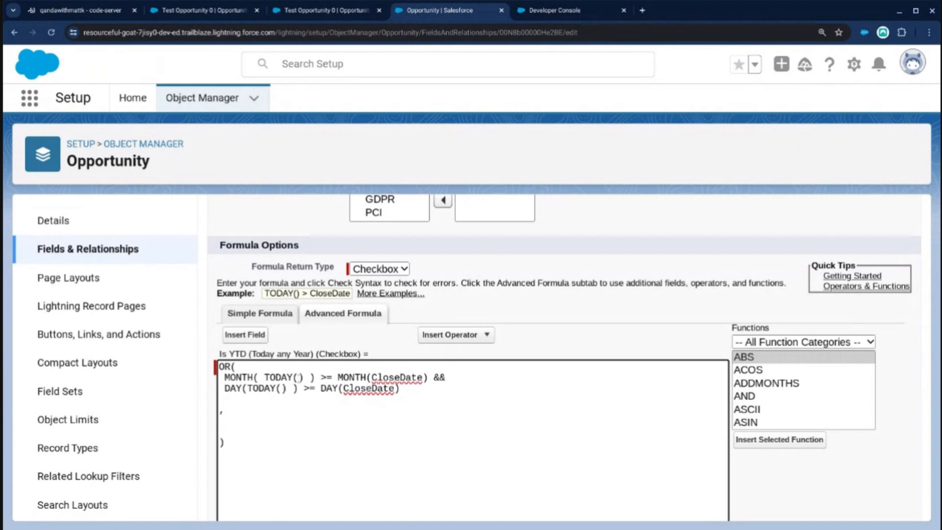
pyautogui.click(280, 409)
pyautogui.press('BackSpace')
# Duplicate the month and day condition as the second OR argument and change its month comparison to >.
pyautogui.moveTo(400, 388); pyautogui.dragTo(180, 382)
pyautogui.hotkey('ctrl', 'c')
pyautogui.click(323, 420)
pyautogui.hotkey('ctrl', 'v')
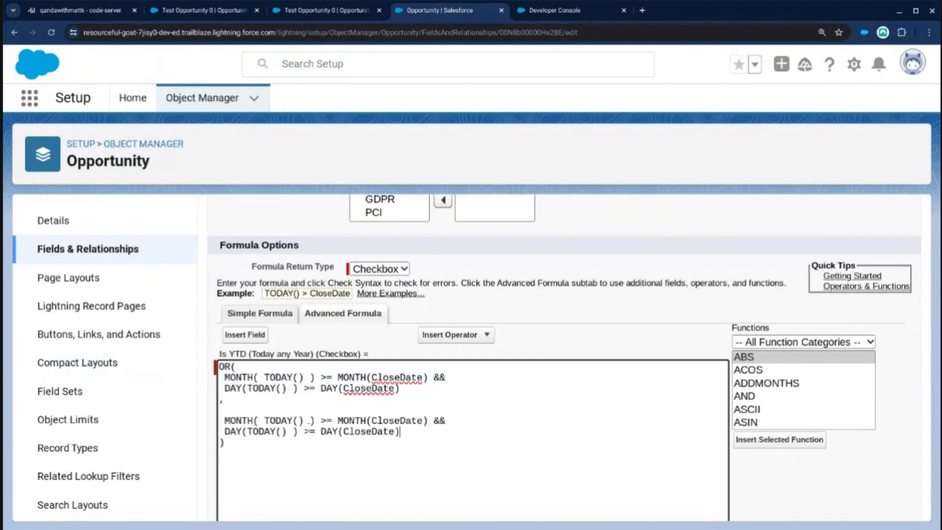
pyautogui.click(325, 420)
pyautogui.press('Delete')
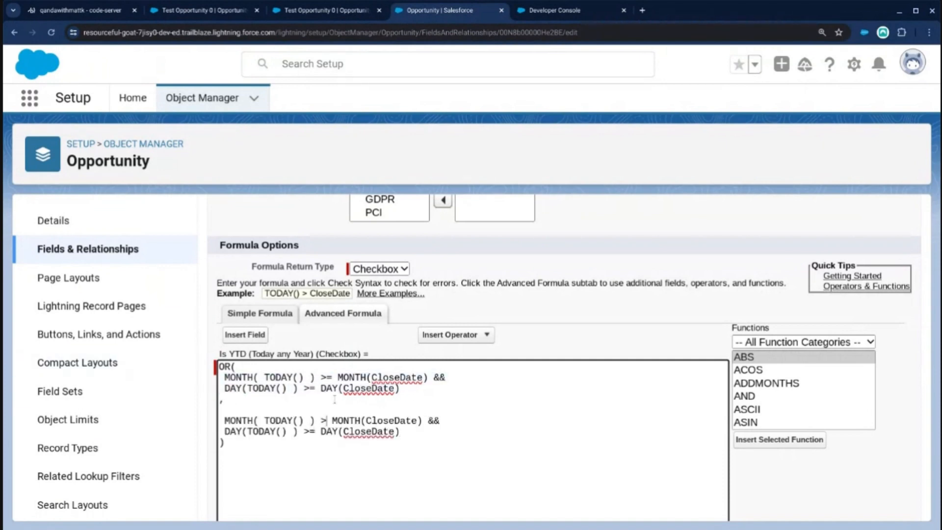
pyautogui.click(292, 408)
pyautogui.press('BackSpace')
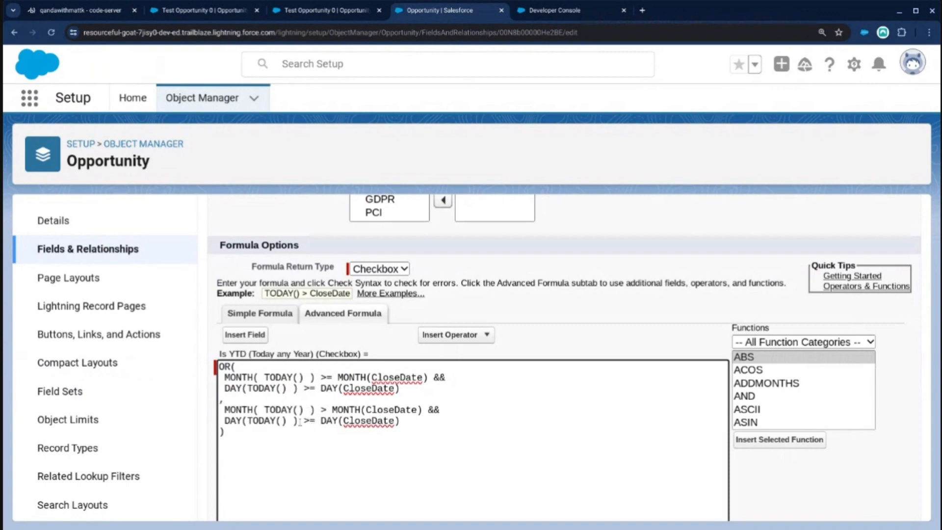
# Remove the day comparison from the second OR argument, leaving only MONTH( TODAY() ) > MONTH(CloseDate), and save the field.
pyautogui.moveTo(316, 422)
pyautogui.mouseDown()
pyautogui.moveTo(299, 421)
pyautogui.moveTo(308, 421)
pyautogui.mouseUp()
pyautogui.tripleClick(308, 422)
pyautogui.press('BackSpace')
pyautogui.press('BackSpace')
pyautogui.press('BackSpace')
pyautogui.press('BackSpace')
pyautogui.press('BackSpace')
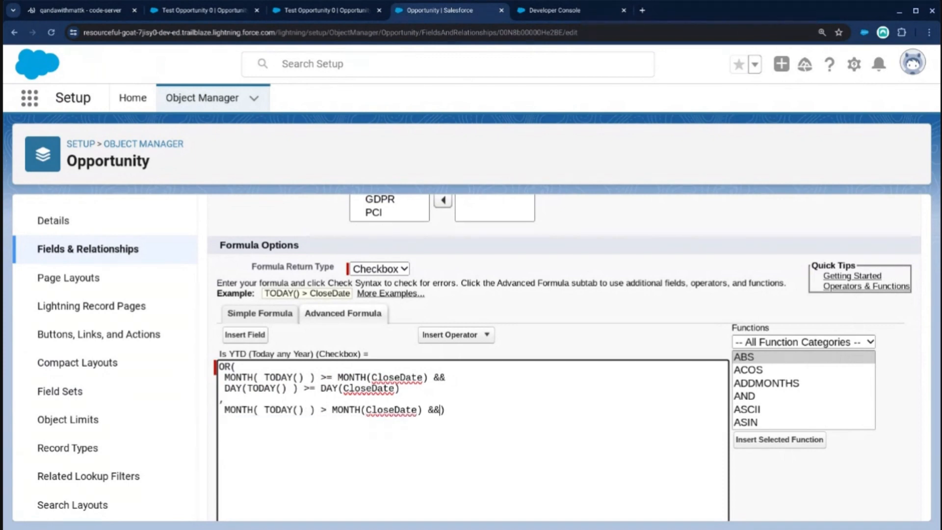
pyautogui.press('Return')
pyautogui.scroll(7, 480, 269)
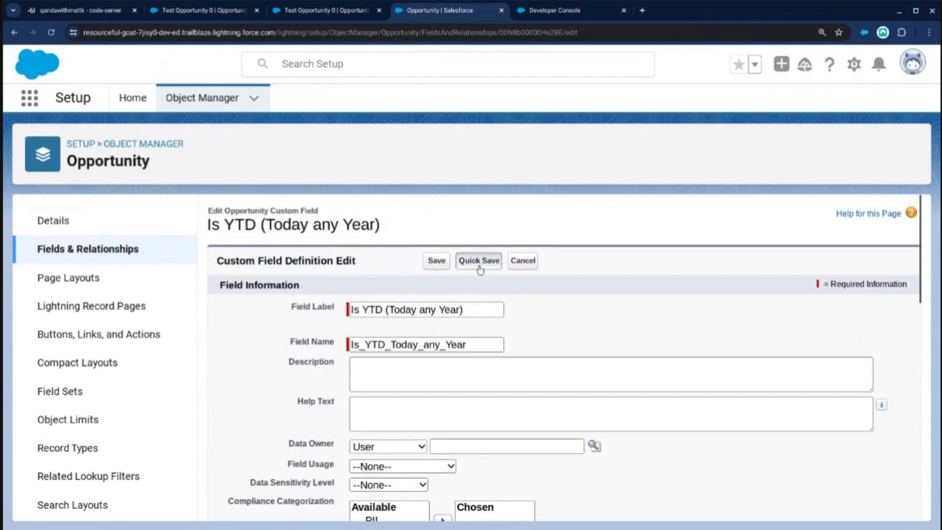
pyautogui.click(479, 261)
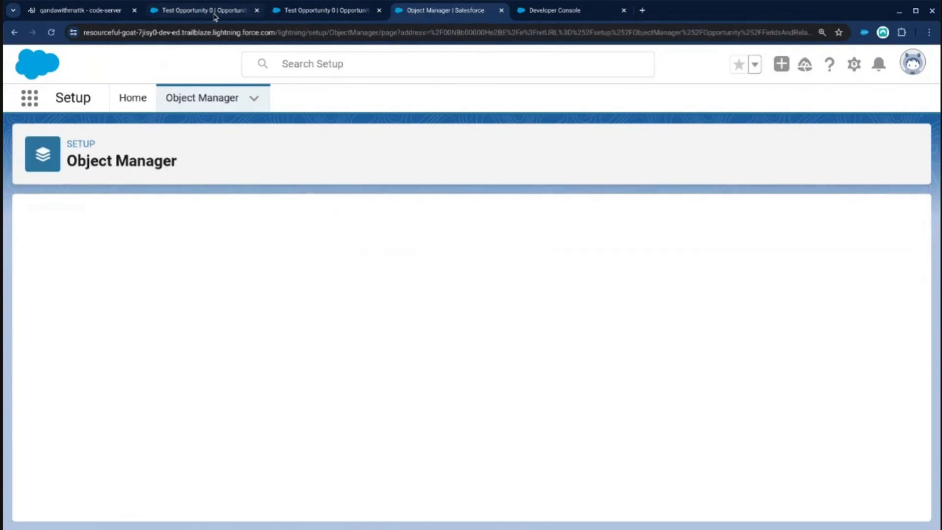
# Reload the Test Opportunity 0 record and check its three Is YTD checkboxes.
pyautogui.click(214, 12)
pyautogui.press('F5')
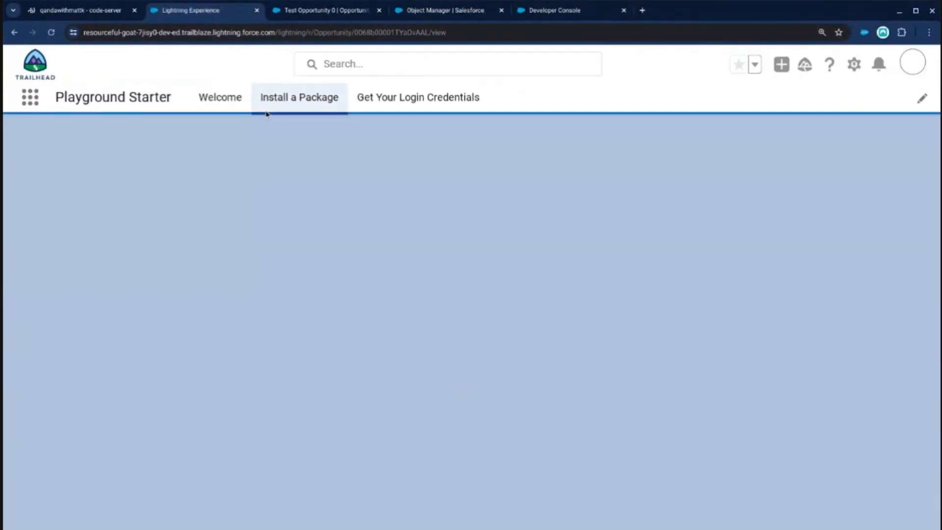
pyautogui.scroll(-2, 385, 353)
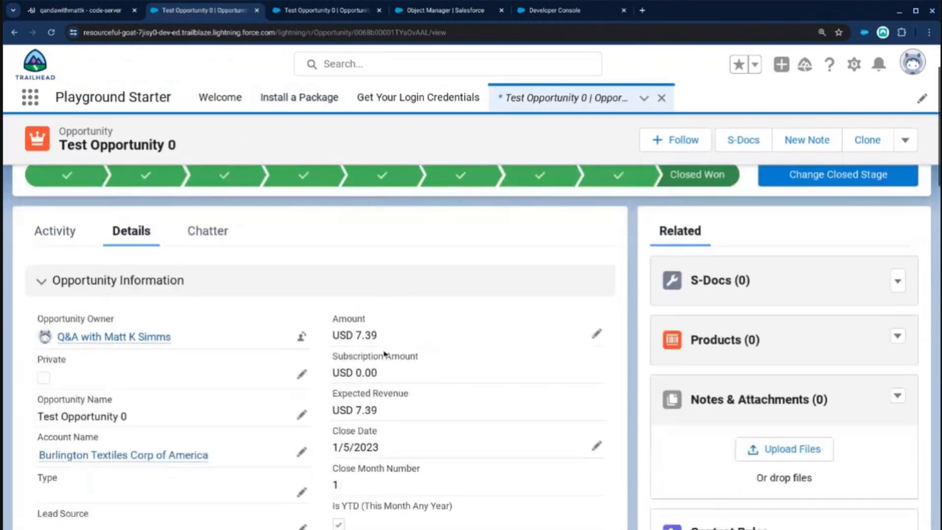
pyautogui.scroll(-4, 385, 353)
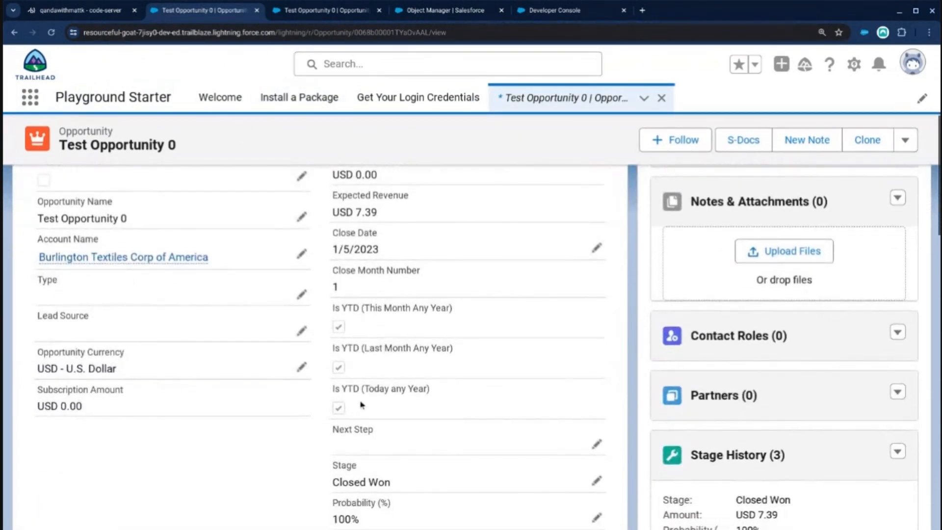
# Set the opportunity's Close Date to 6/19/2023, save the record and check the Is YTD checkboxes.
pyautogui.click(596, 248)
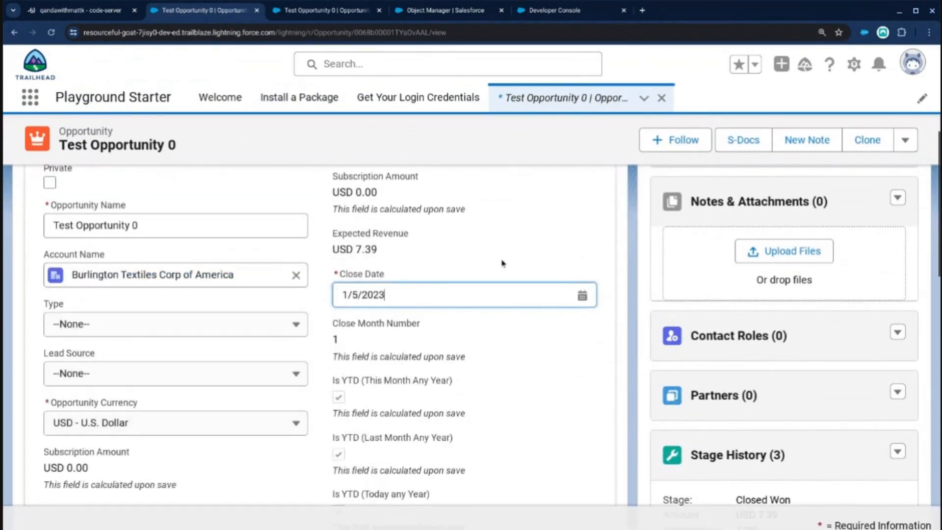
pyautogui.click(356, 294)
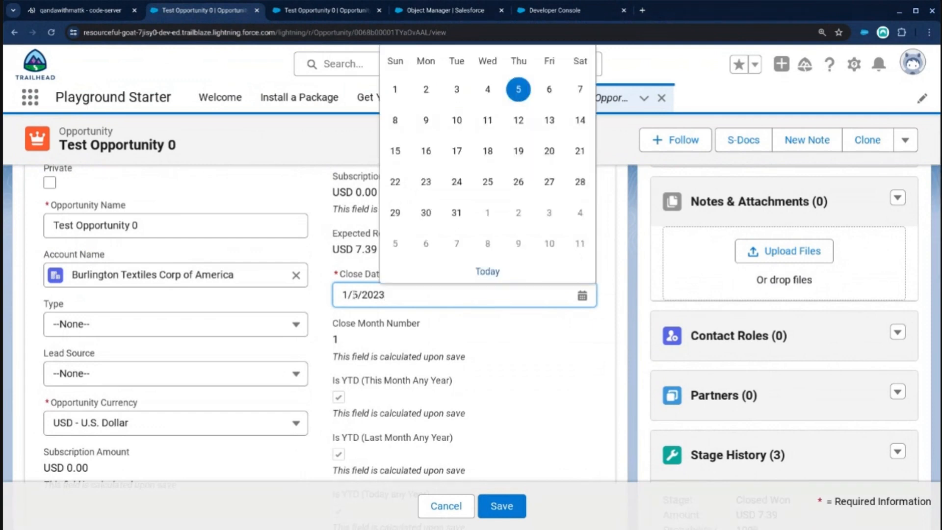
pyautogui.click(507, 154)
pyautogui.click(412, 294)
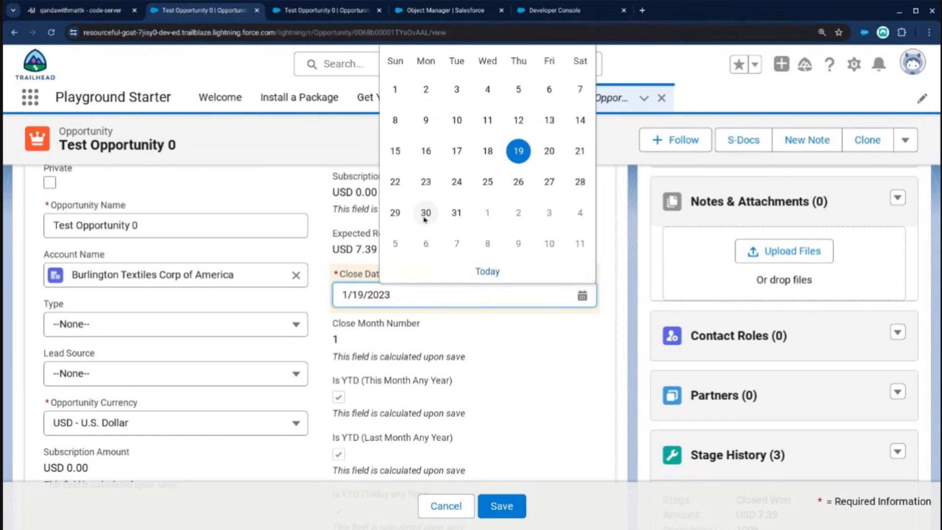
pyautogui.scroll(2, 446, 205)
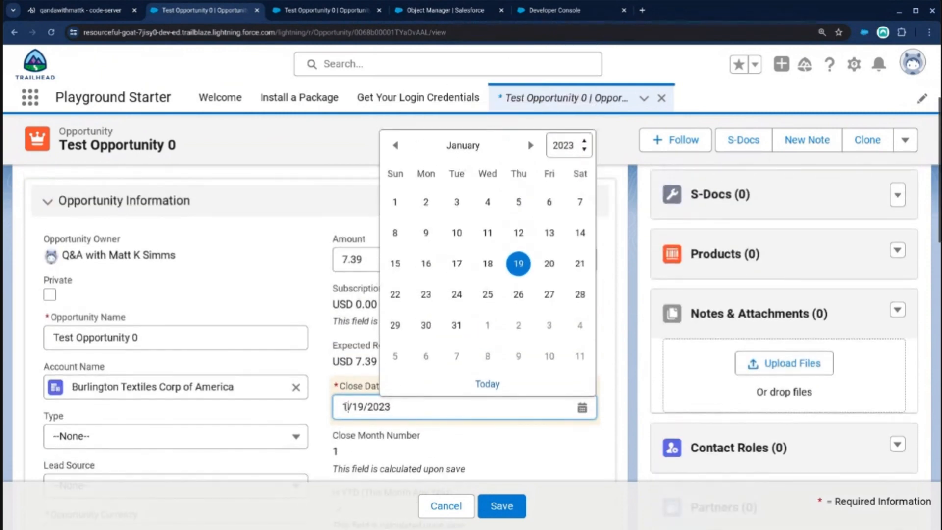
pyautogui.press('BackSpace')
pyautogui.write('6')
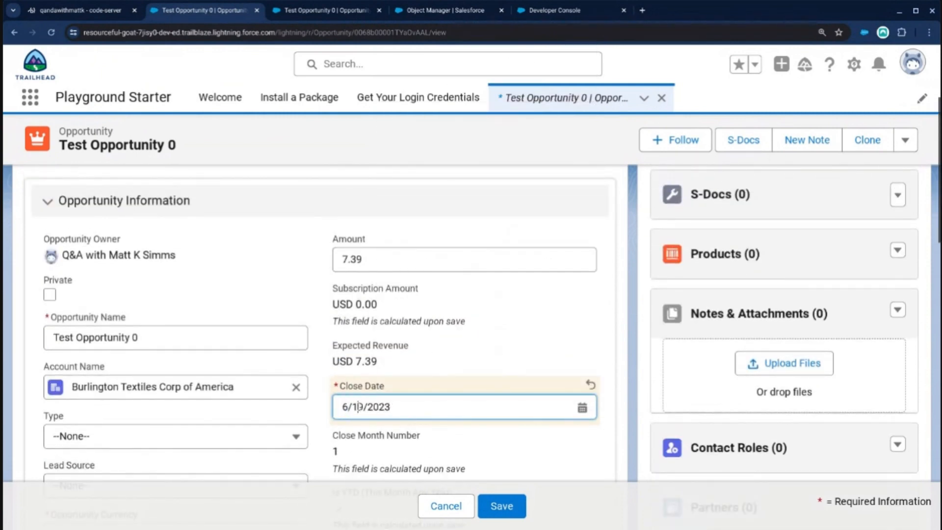
pyautogui.click(501, 505)
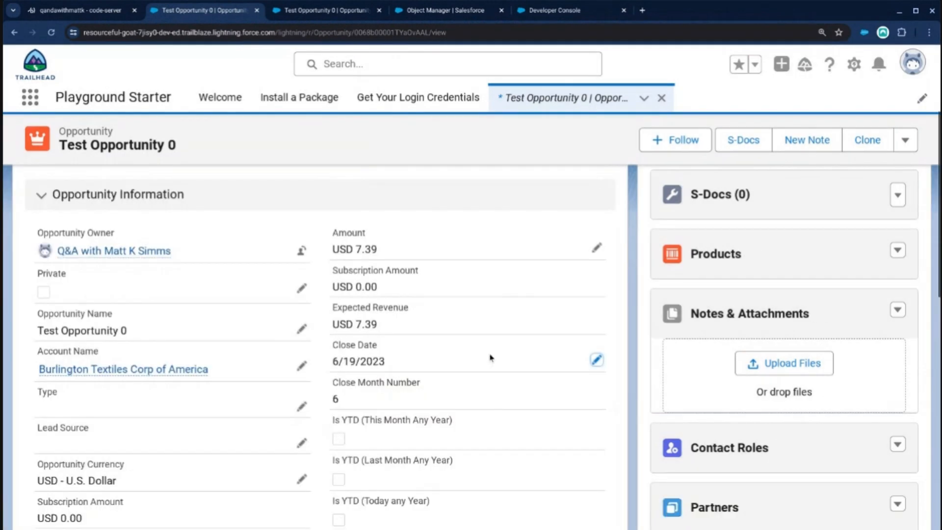
pyautogui.scroll(-2, 490, 358)
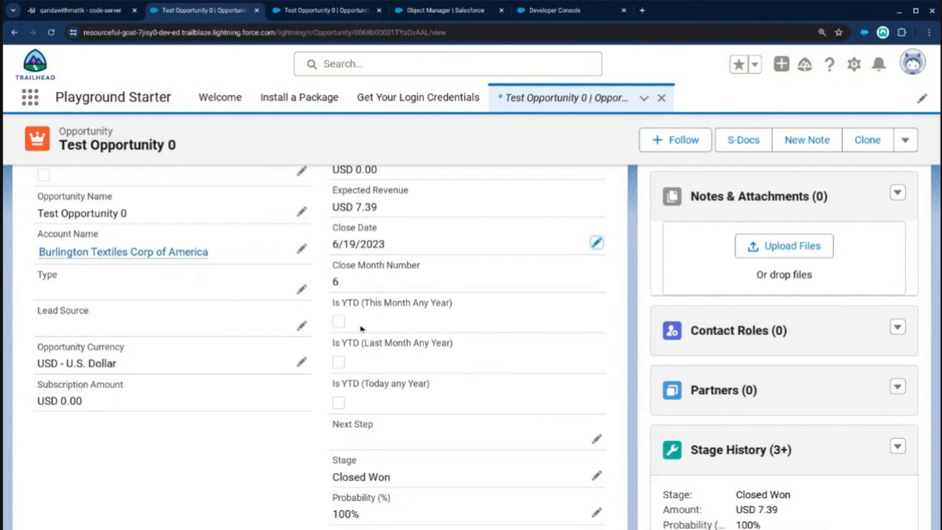
# Set the opportunity's Close Date to 4/1/2023 and save the record to test the Is YTD checkboxes.
pyautogui.click(596, 243)
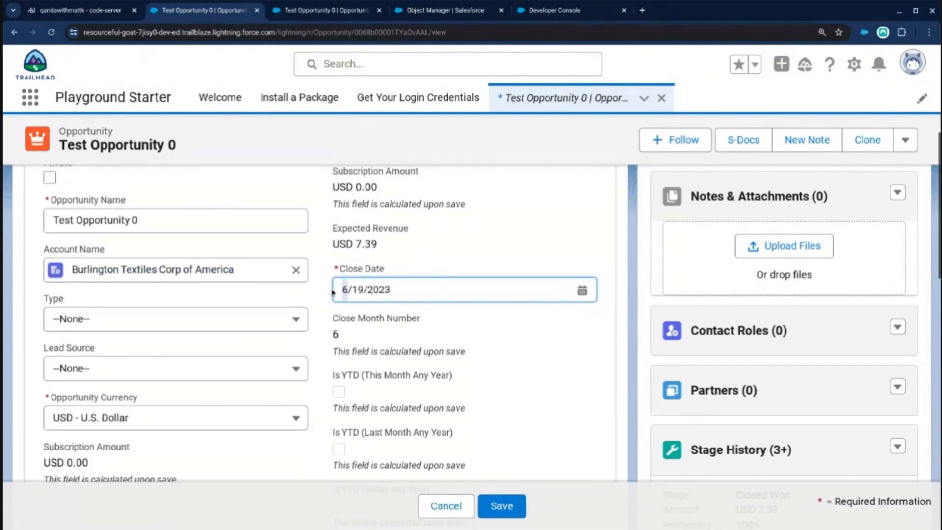
pyautogui.write('4')
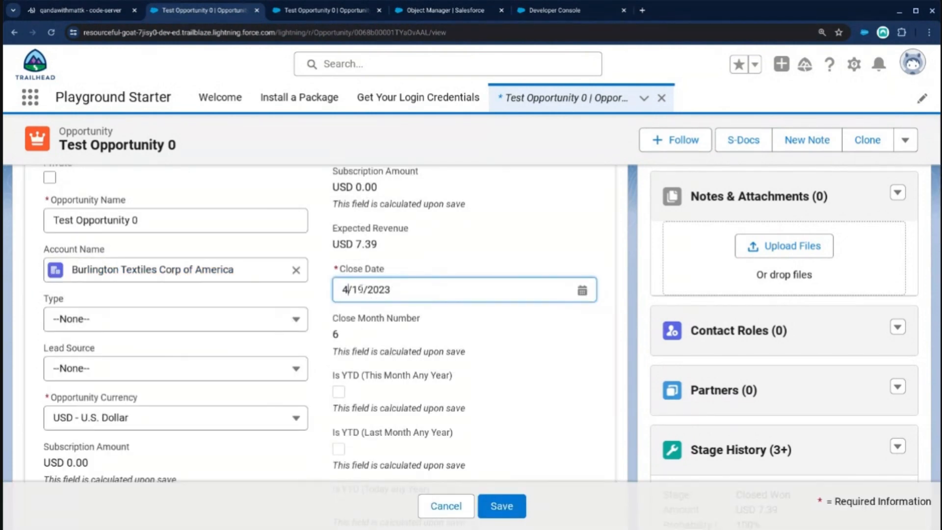
pyautogui.click(359, 290)
pyautogui.moveTo(363, 289); pyautogui.dragTo(355, 289)
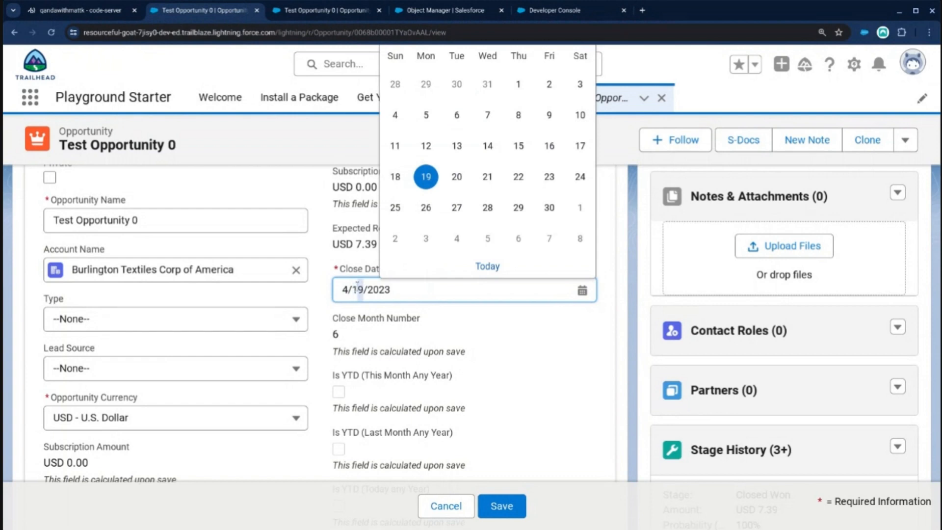
pyautogui.press('BackSpace')
pyautogui.click(509, 505)
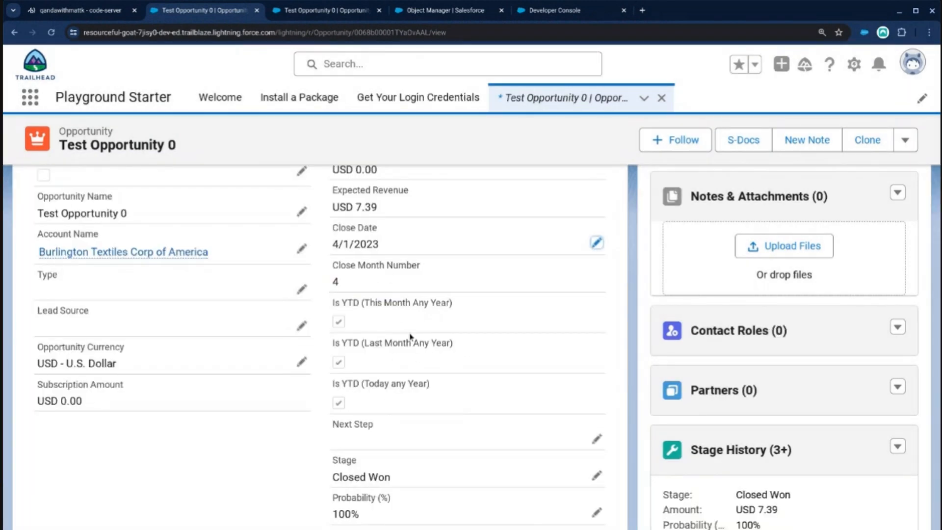
# Set the opportunity's Close Date to 1/5/2023, save the record and review the Close Month Number and Is YTD fields.
pyautogui.click(596, 242)
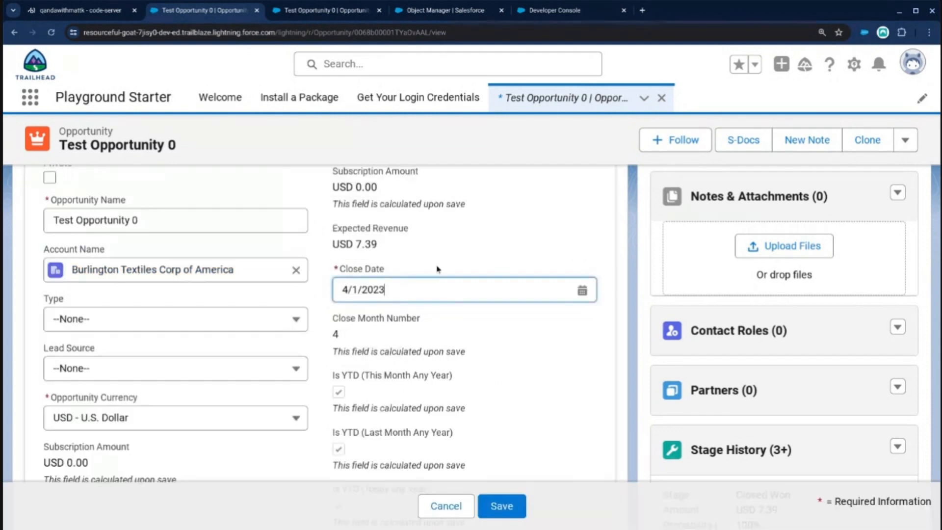
pyautogui.doubleClick(345, 289)
pyautogui.write('1')
pyautogui.doubleClick(356, 290)
pyautogui.write('5')
pyautogui.click(488, 506)
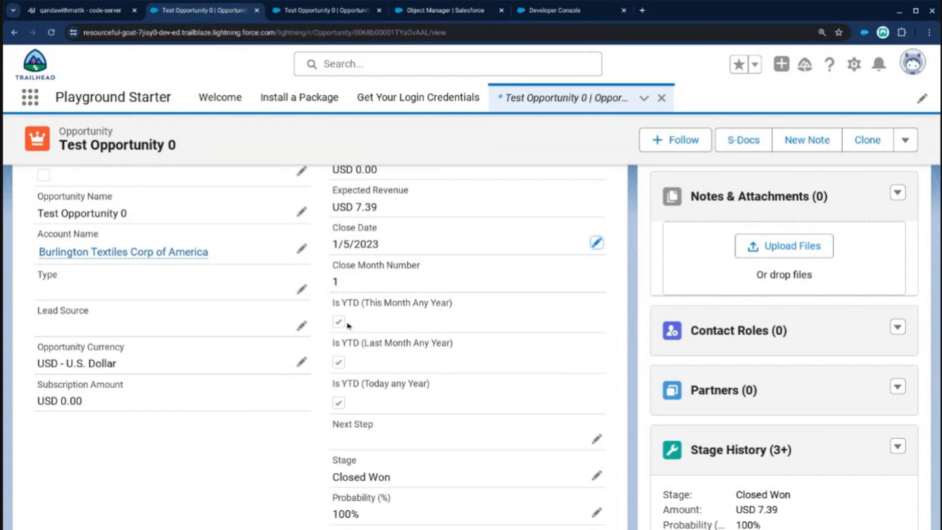
pyautogui.doubleClick(336, 281)
pyautogui.scroll(1, 378, 318)
pyautogui.click(387, 370)
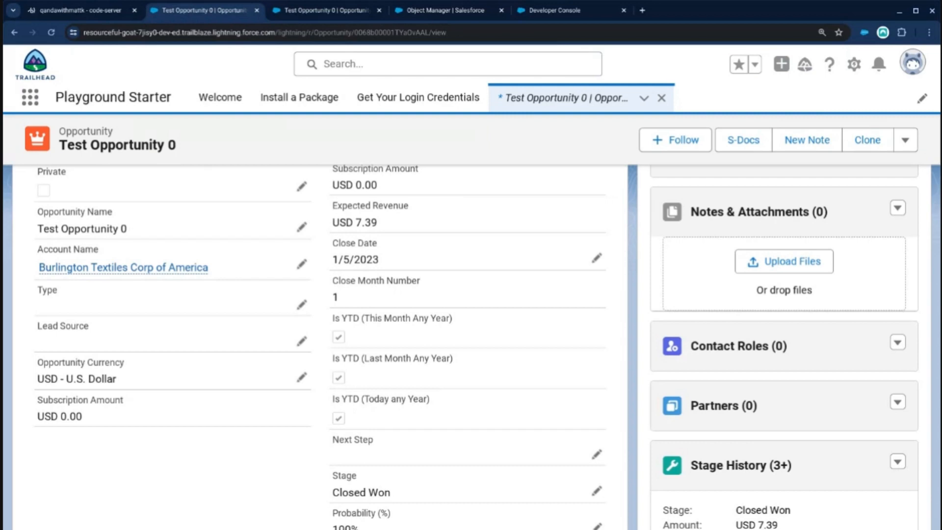
# Go to Reports and open the Opportunities YTD with Previous Period report to view its chart.
pyautogui.click(315, 10)
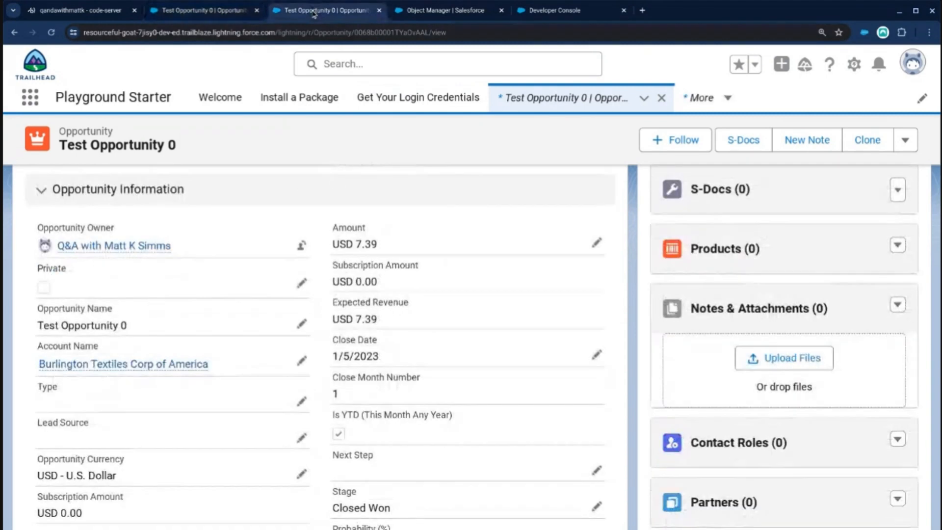
pyautogui.click(34, 101)
pyautogui.write('repoi')
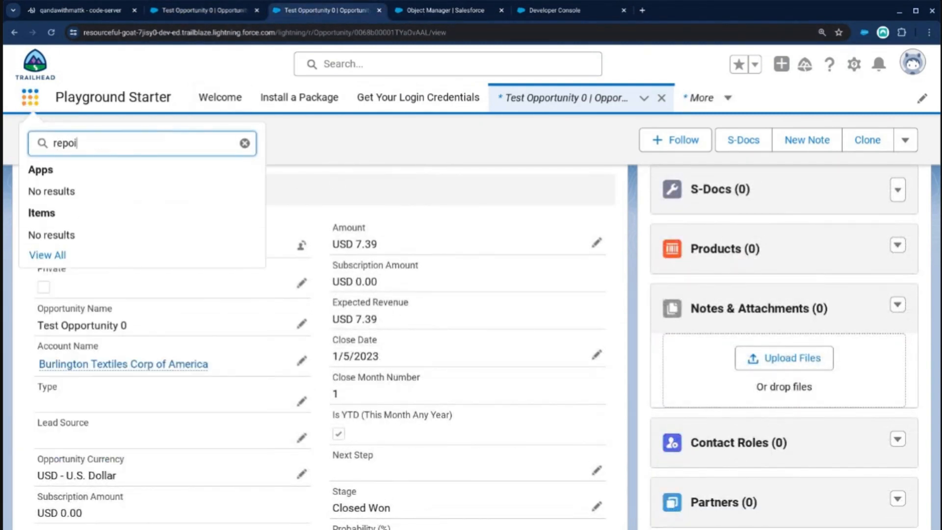
pyautogui.press('BackSpace')
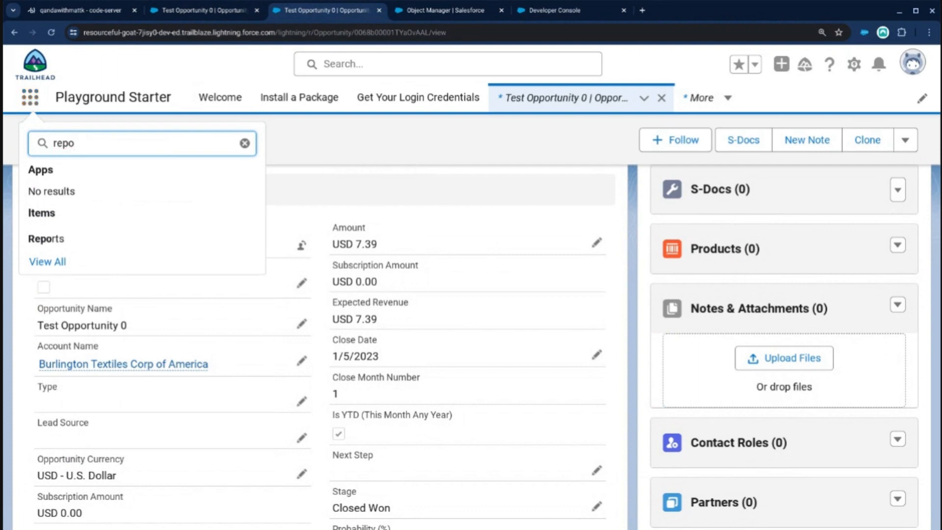
pyautogui.click(57, 239)
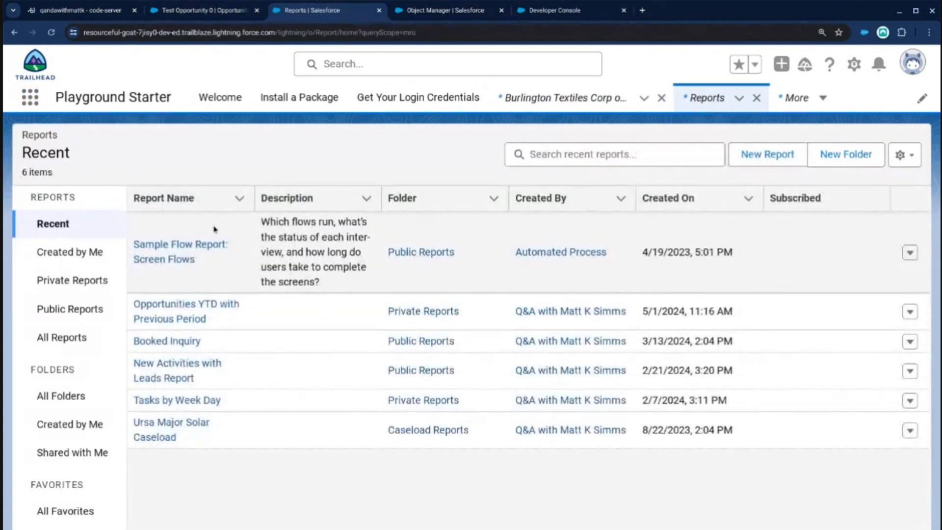
pyautogui.click(199, 315)
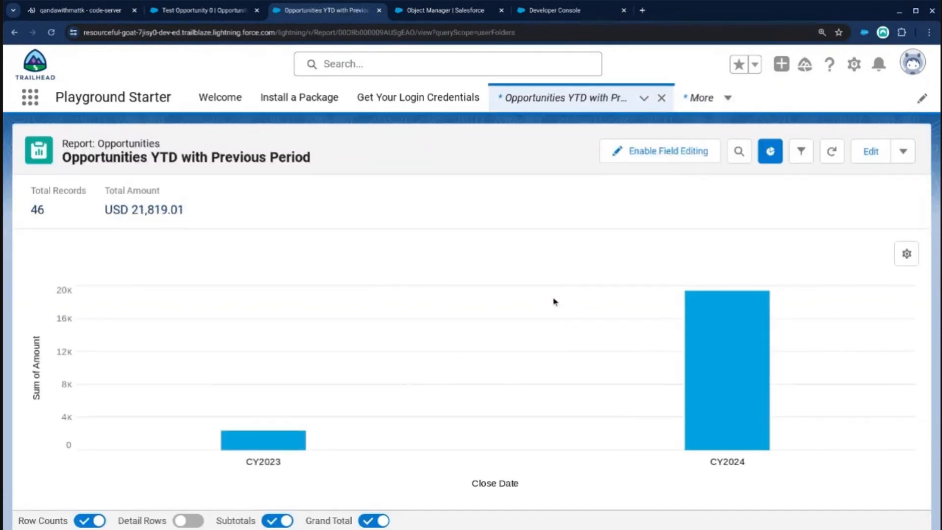
pyautogui.scroll(-1, 552, 317)
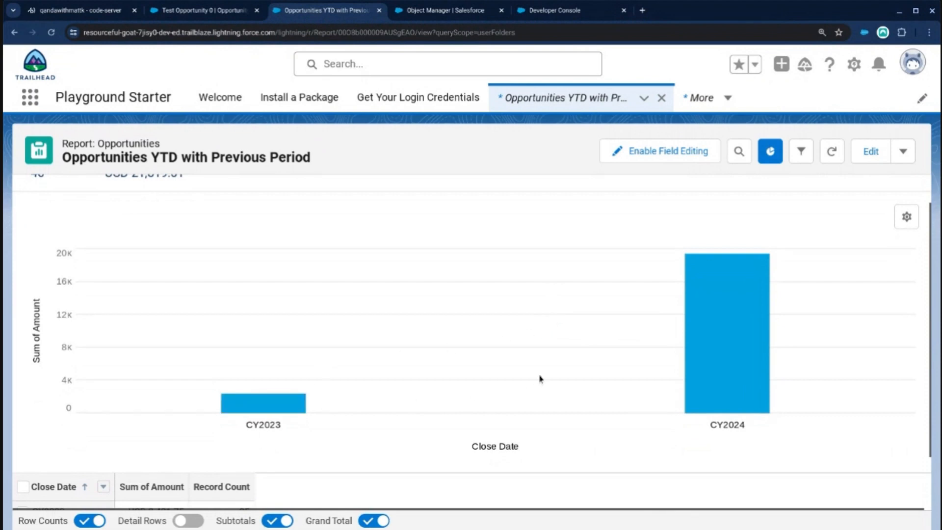
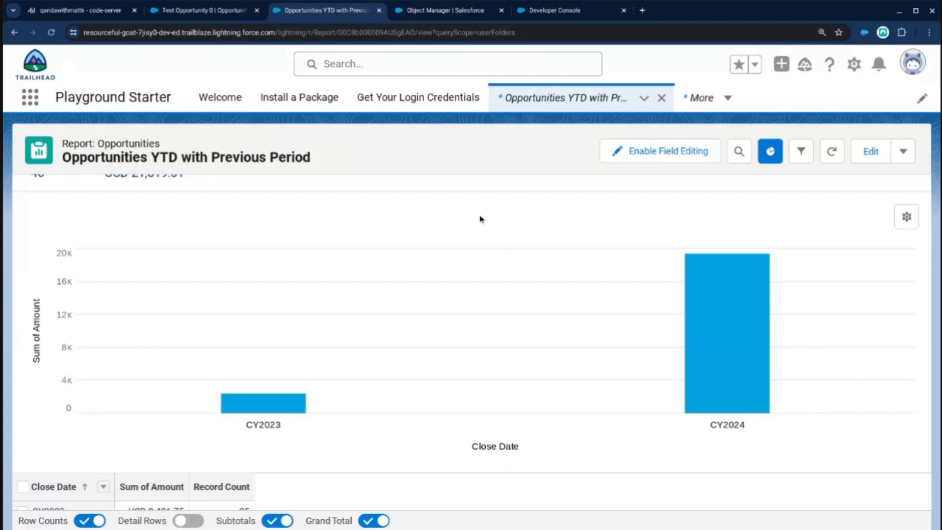
# Return to the Test Opportunity 0 record and review its Is YTD (Today any Year) and Is YTD (Last Month Any Year) checkboxes.
pyautogui.click(226, 10)
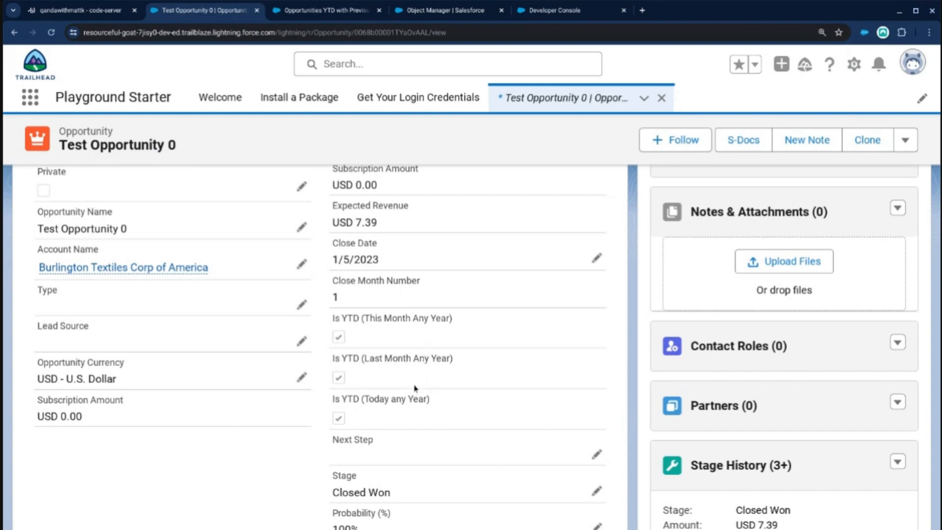
pyautogui.moveTo(431, 399); pyautogui.dragTo(336, 397)
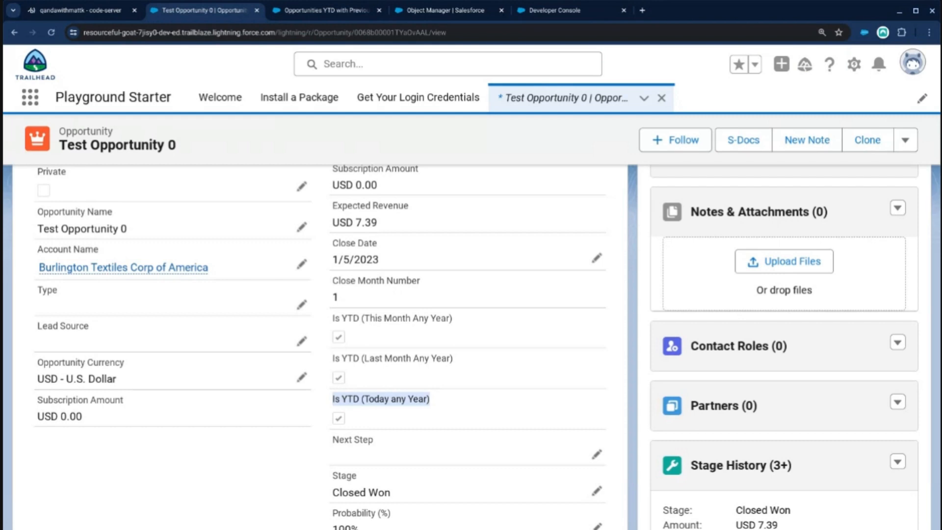
pyautogui.moveTo(436, 401); pyautogui.dragTo(332, 399)
pyautogui.moveTo(464, 362); pyautogui.dragTo(332, 363)
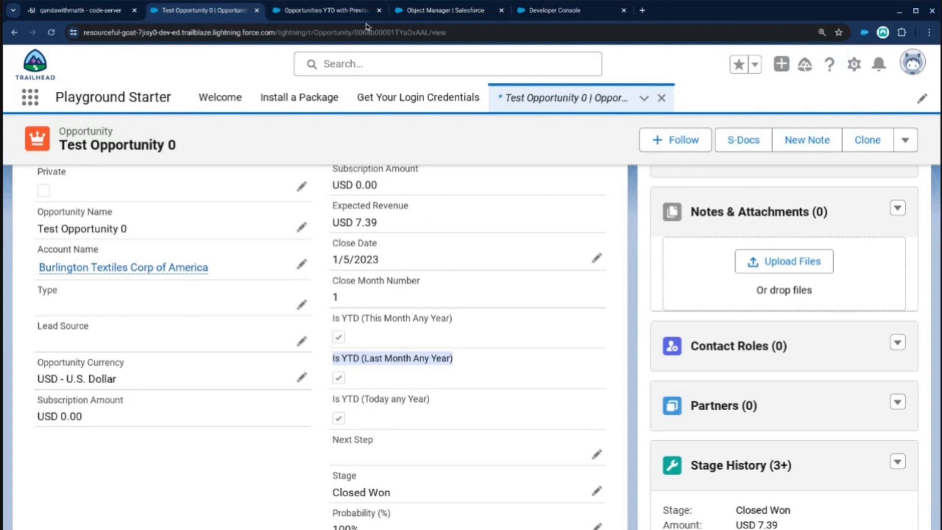
# Return to the Is YTD (Today any Year) field definition and add the expression YEAR(TODAY()) below the existing OR formula.
pyautogui.click(350, 11)
pyautogui.click(425, 10)
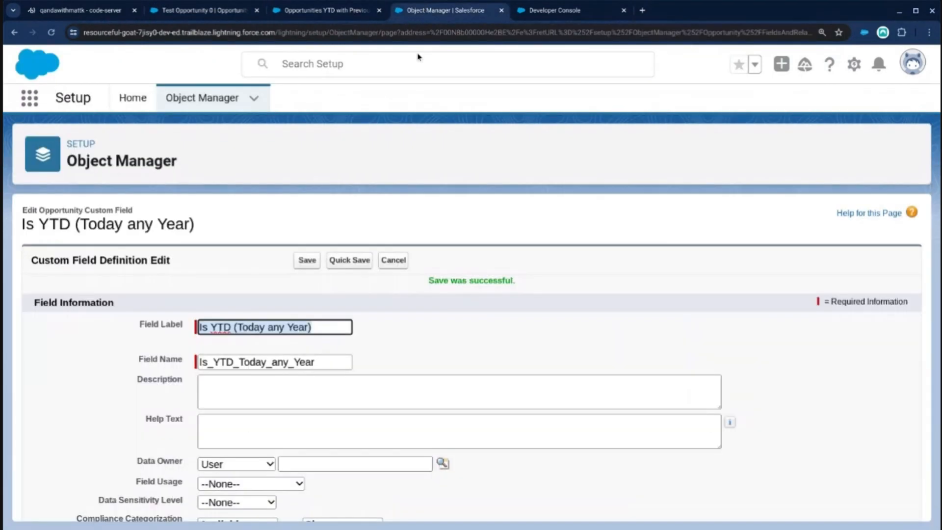
pyautogui.scroll(-5, 382, 316)
pyautogui.scroll(-1, 383, 316)
pyautogui.click(316, 361)
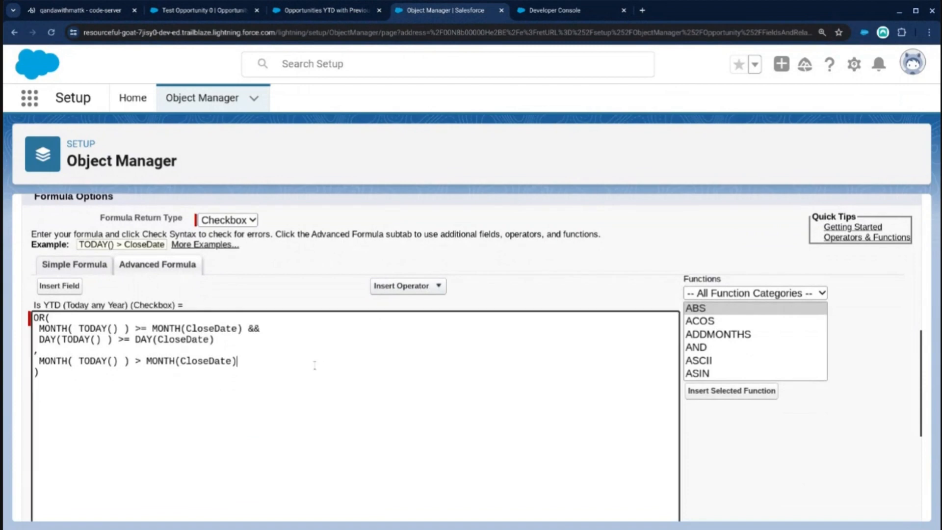
pyautogui.click(307, 386)
pyautogui.press('Return')
pyautogui.press('Return')
pyautogui.write('YEA')
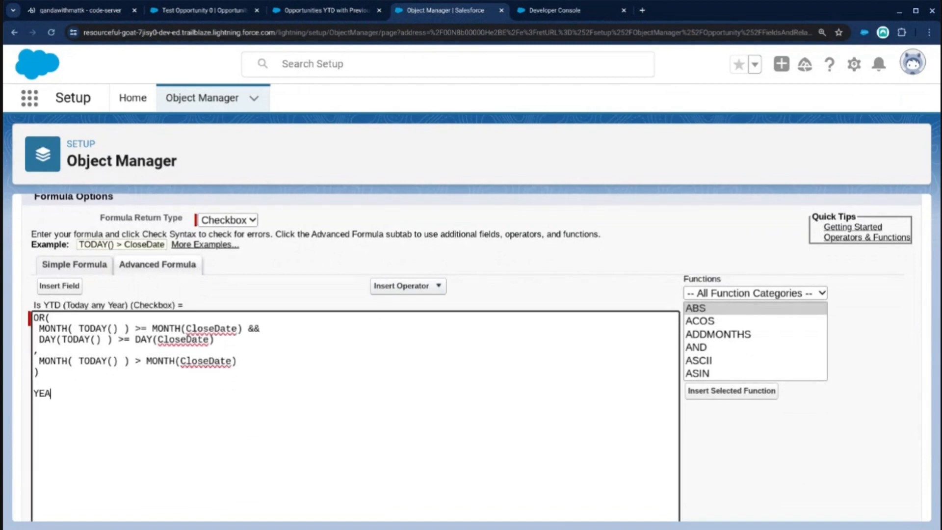
pyautogui.write('R(TODAY())')
# Look up the DATE function's syntax and place the year expression inside an opening DATE( on the same line.
pyautogui.press('Up')
pyautogui.press('Return')
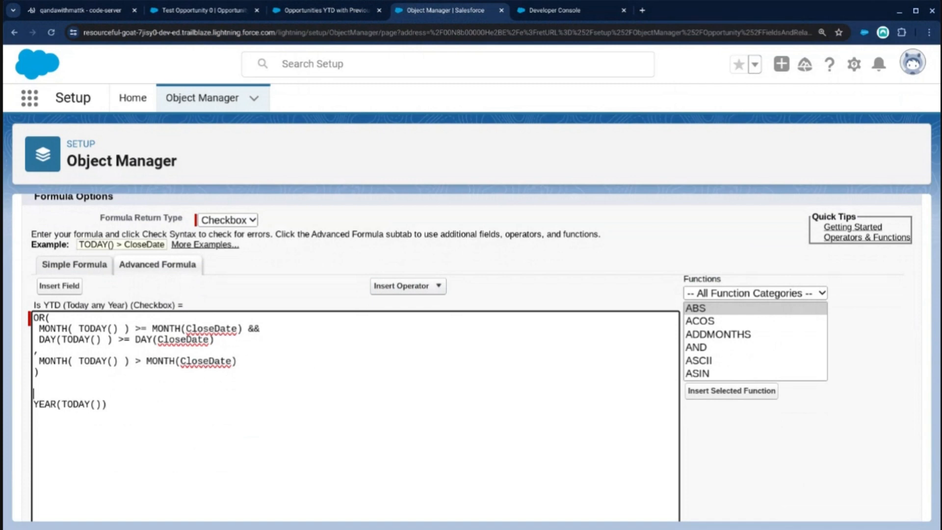
pyautogui.write('DATE(')
pyautogui.click(730, 346)
pyautogui.scroll(-2, 731, 356)
pyautogui.scroll(-4, 730, 353)
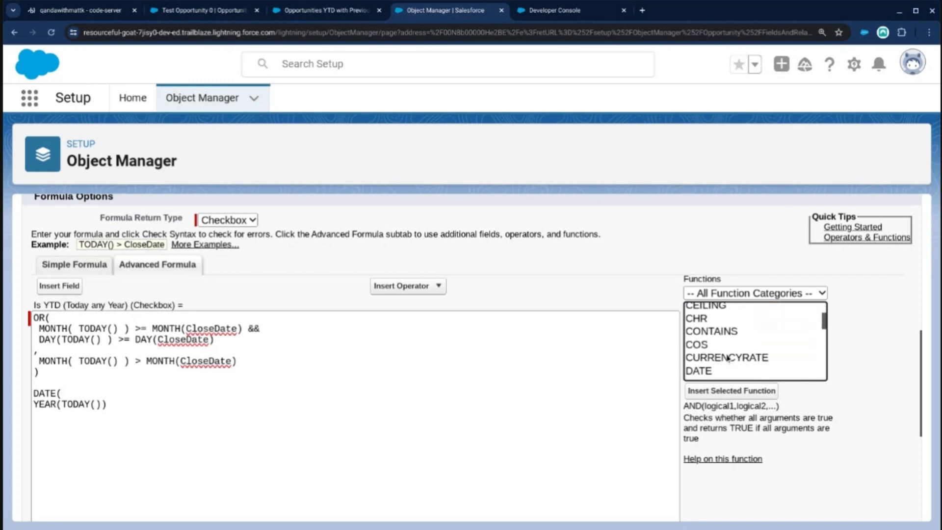
pyautogui.click(718, 318)
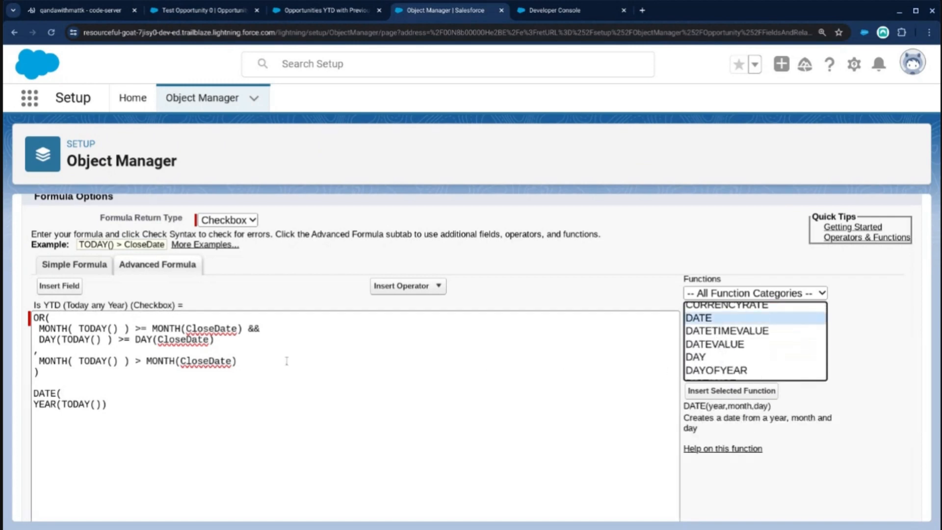
pyautogui.moveTo(108, 405); pyautogui.dragTo(28, 406)
pyautogui.hotkey('ctrl', 'c')
pyautogui.press('BackSpace')
pyautogui.press('BackSpace')
pyautogui.hotkey('ctrl', 'v')
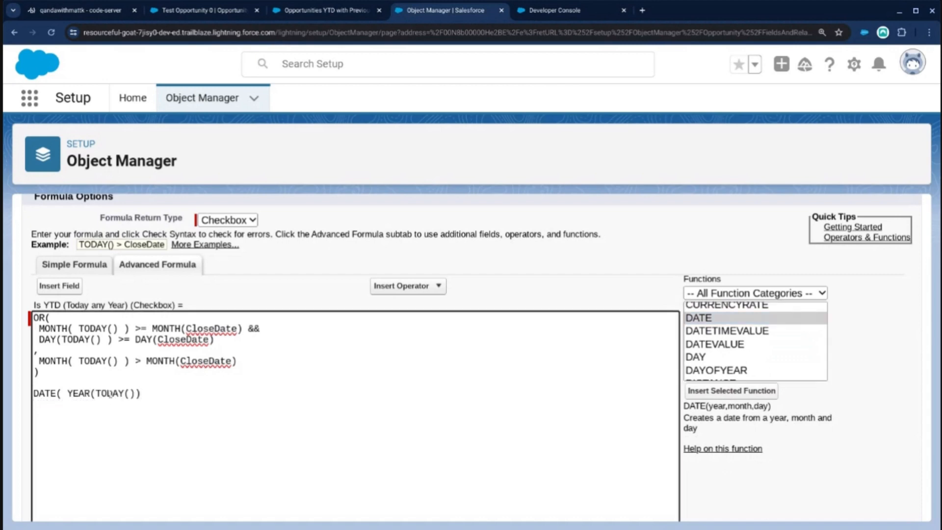
# Subtract 1 from the year argument and add MONTH(TODAY()) as the month argument of the DATE function.
pyautogui.write('-1, MONTH(TODYA()')
pyautogui.press('BackSpace')
pyautogui.press('BackSpace')
pyautogui.press('BackSpace')
pyautogui.press('BackSpace')
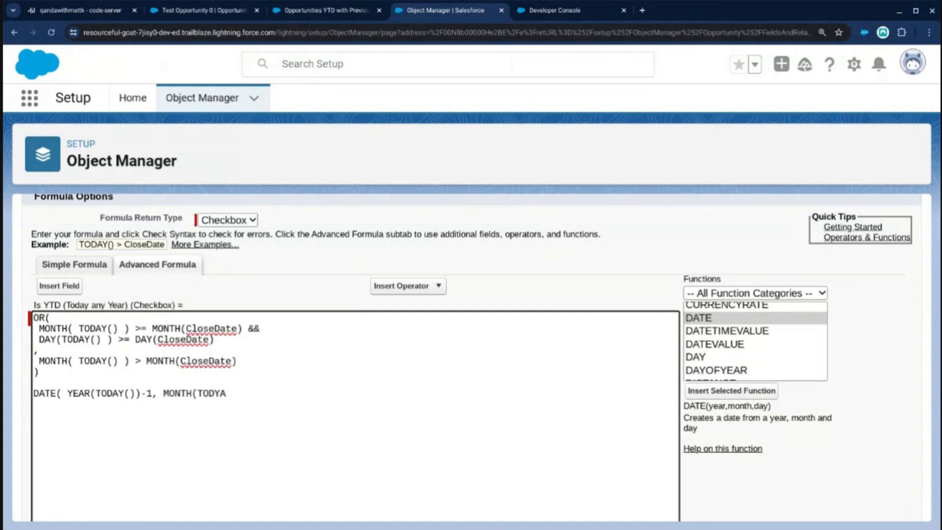
pyautogui.write('AY()), DAY(TODAY())')
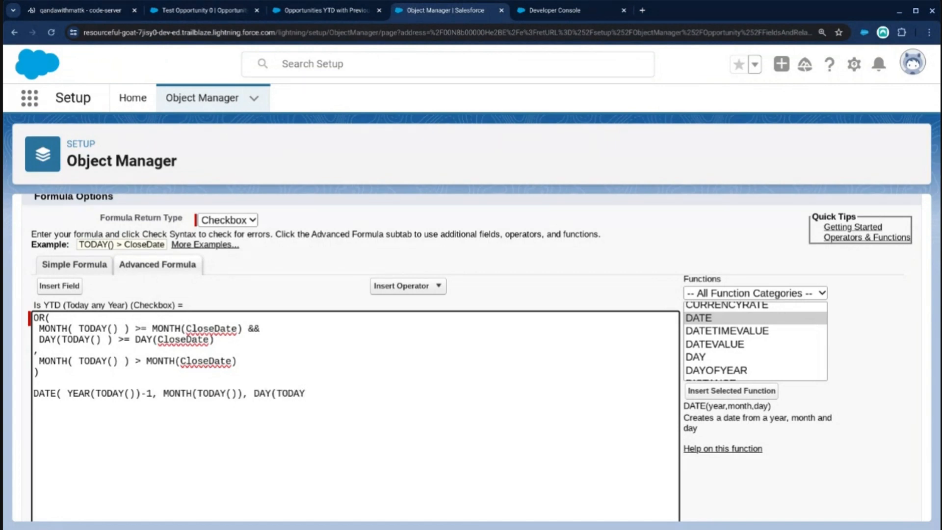
pyautogui.write(' )')
# Add DAY(TODAY()) as the day argument and close the DATE function, then check the whole expression.
pyautogui.moveTo(333, 393); pyautogui.dragTo(32, 393)
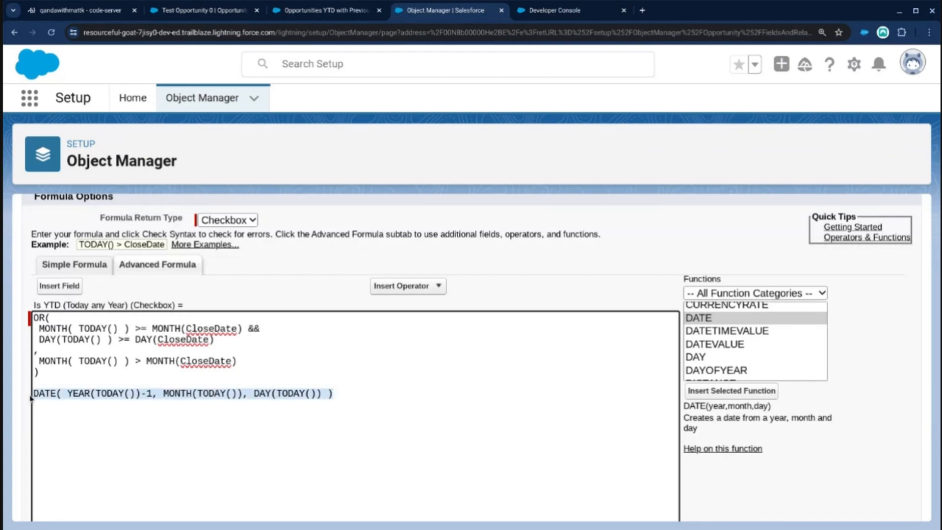
pyautogui.click(83, 405)
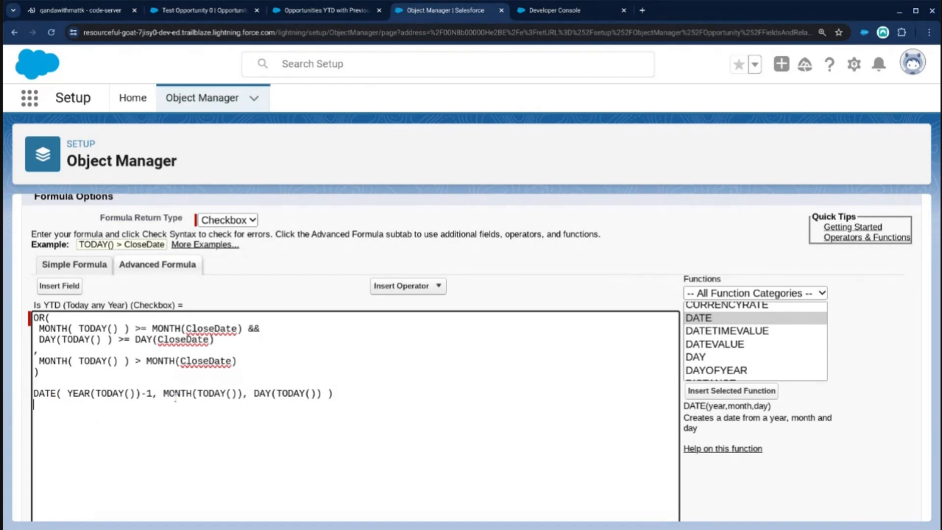
# Insert the comparison CloseDate <= on its own line above the DATE expression.
pyautogui.doubleClick(219, 329)
pyautogui.hotkey('ctrl', 'c')
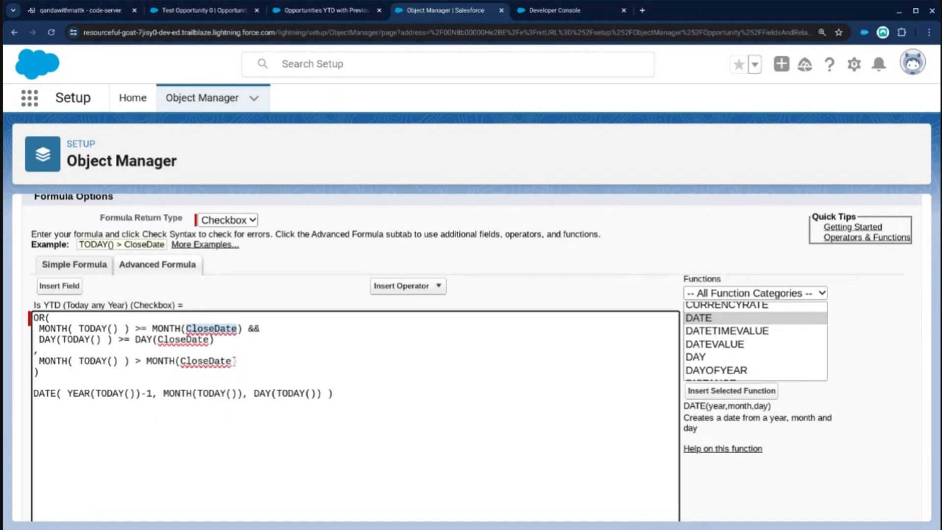
pyautogui.click(173, 382)
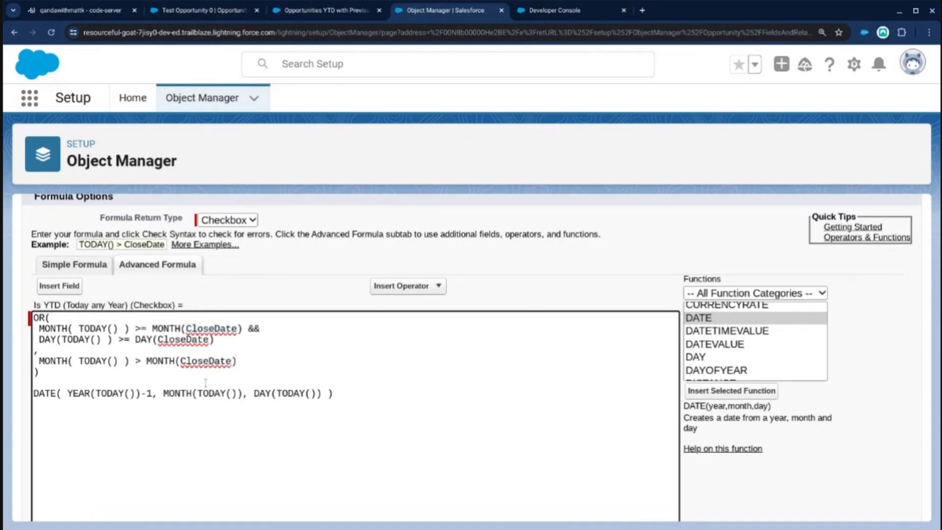
pyautogui.press('Return')
pyautogui.hotkey('ctrl', 'v')
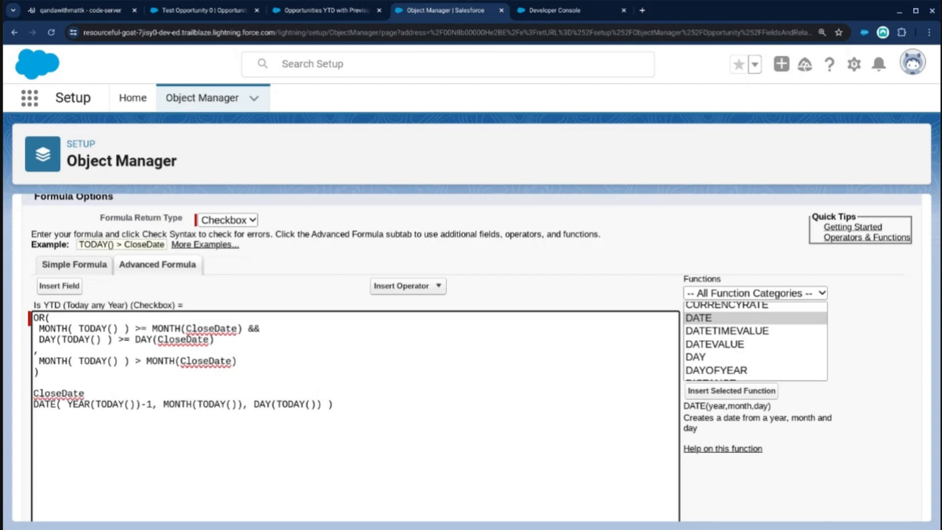
pyautogui.write('<')
pyautogui.press('BackSpace')
pyautogui.write('=')
# Remove the old OR formula with its month and day comparisons, keeping only the CloseDate <= DATE comparison.
pyautogui.click(71, 376)
pyautogui.hotkey('ctrl', 'shift', 'Home')
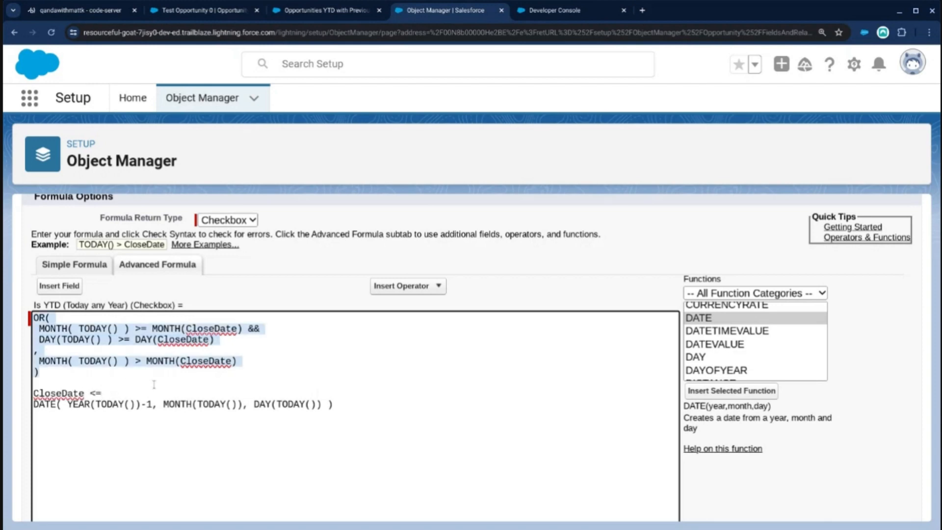
pyautogui.click(129, 382)
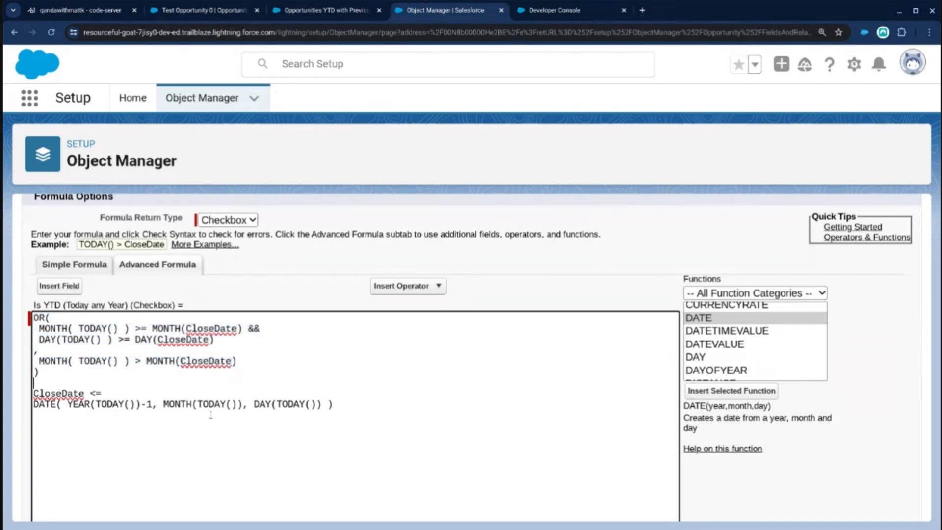
pyautogui.moveTo(336, 404); pyautogui.dragTo(33, 404)
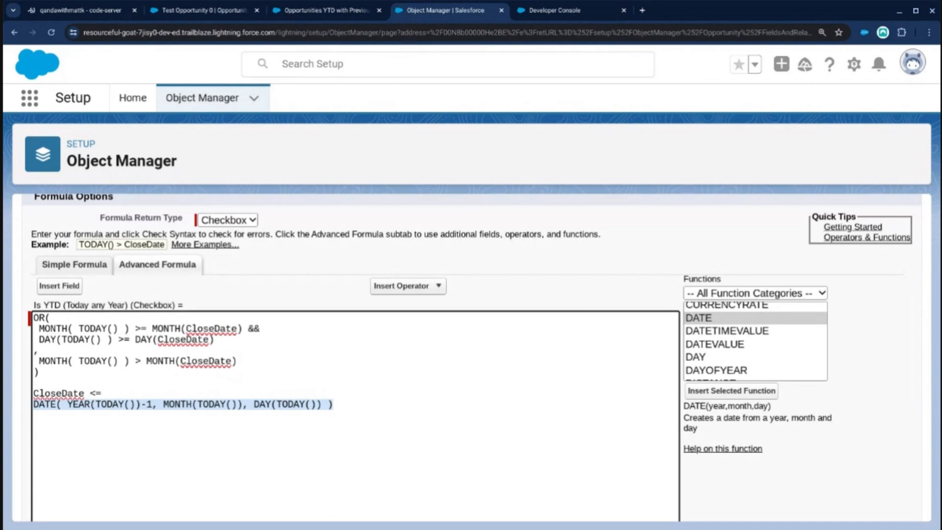
pyautogui.click(84, 393)
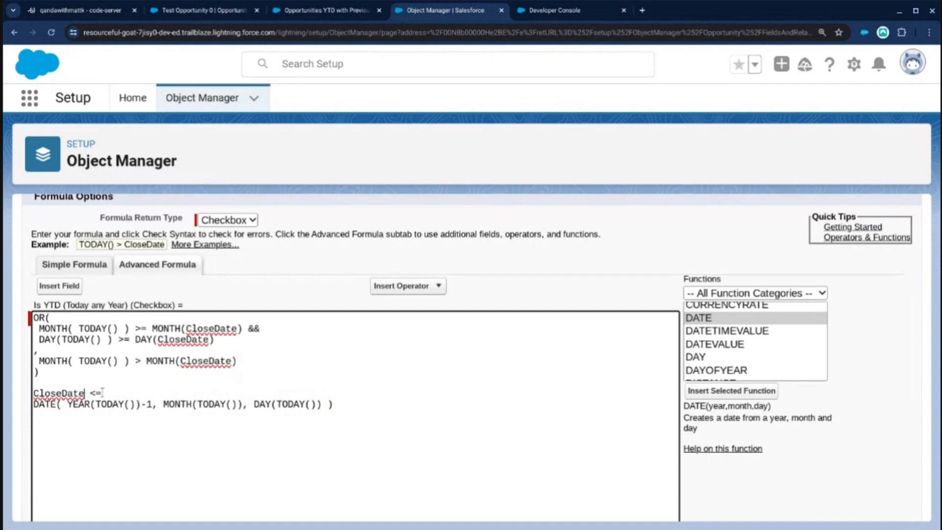
pyautogui.click(63, 373)
pyautogui.hotkey('shift', 'ctrl', 'Home')
pyautogui.press('BackSpace')
pyautogui.press('Delete')
pyautogui.press('Delete')
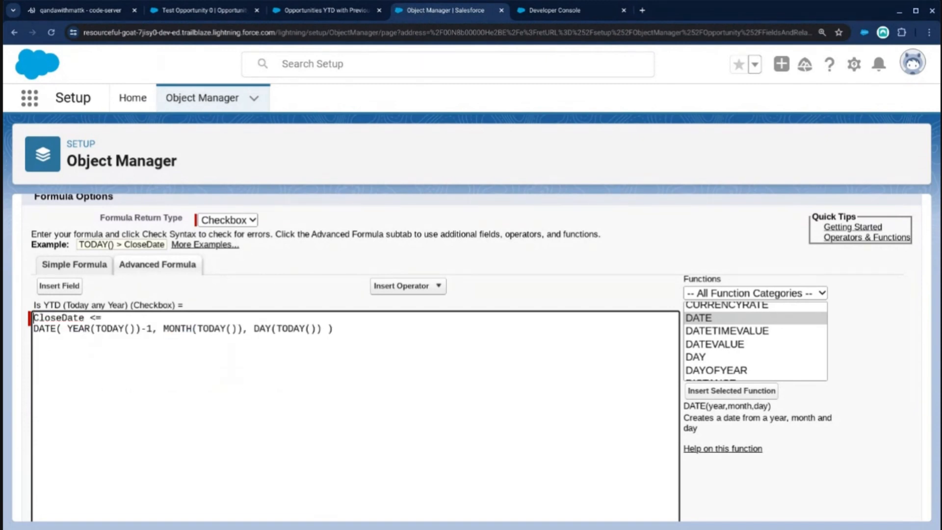
# Paste the old OR formula into the field's Description for reference and save the field.
pyautogui.scroll(5, 268, 228)
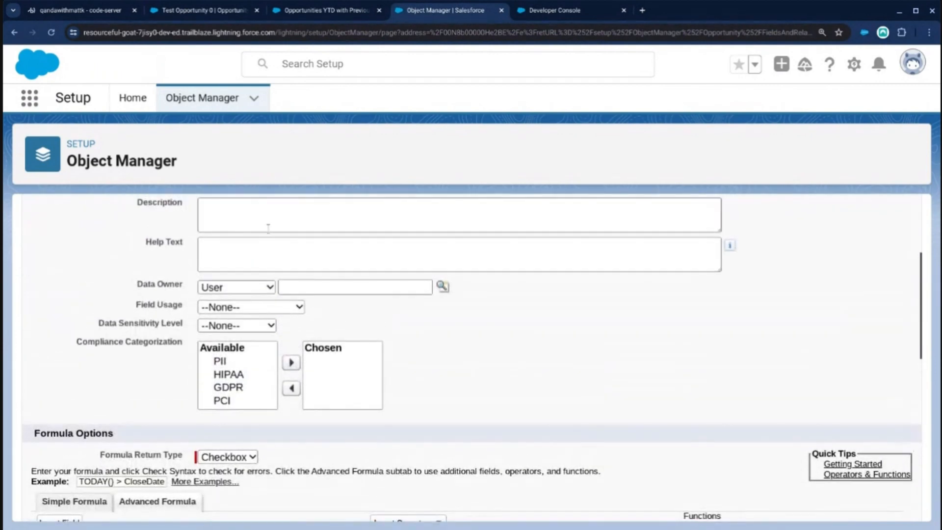
pyautogui.click(268, 228)
pyautogui.hotkey('ctrl', 'v')
pyautogui.scroll(-6, 471, 352)
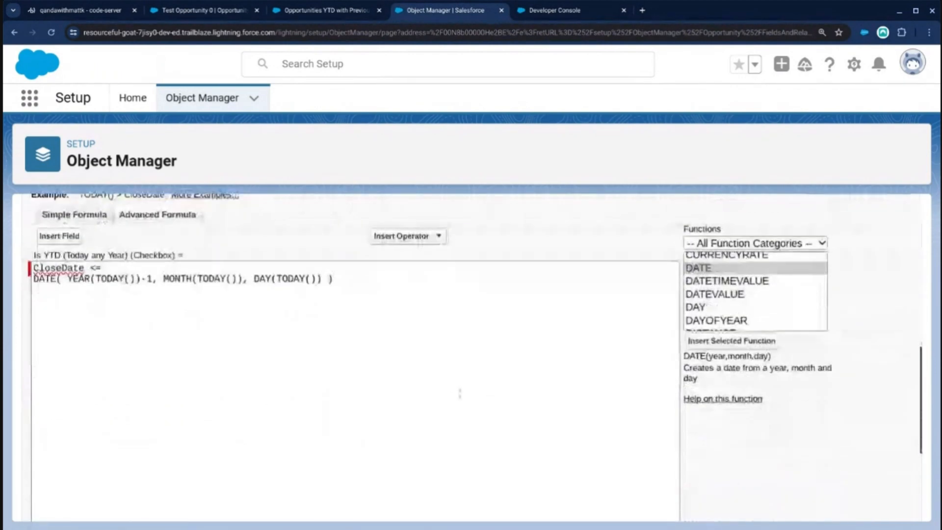
pyautogui.scroll(-4, 459, 392)
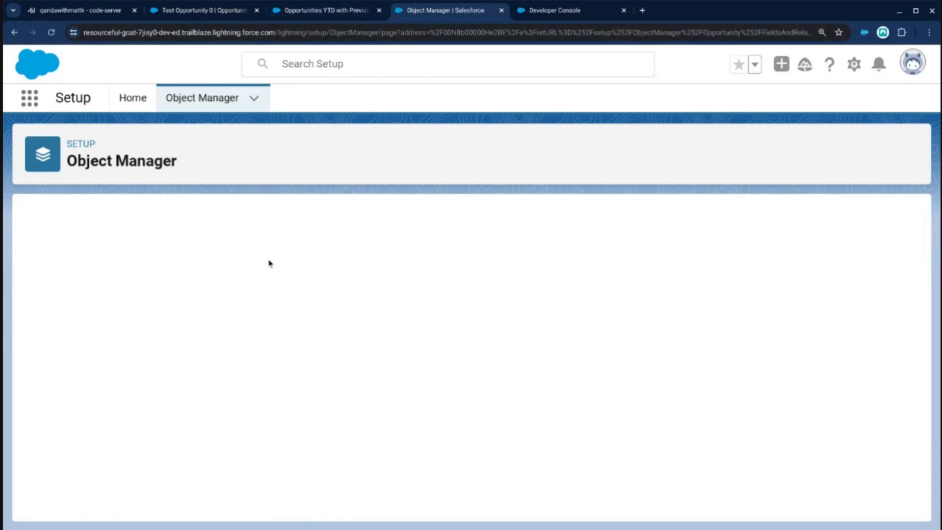
# Reload the Is YTD (Today any Year) field's edit page and check its saved formula.
pyautogui.click(288, 34)
pyautogui.press('Return')
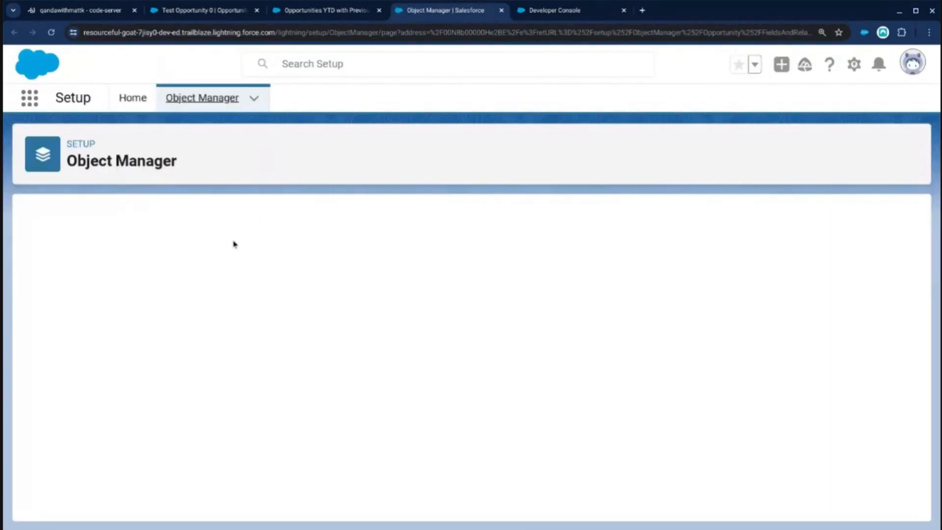
pyautogui.scroll(-9, 165, 381)
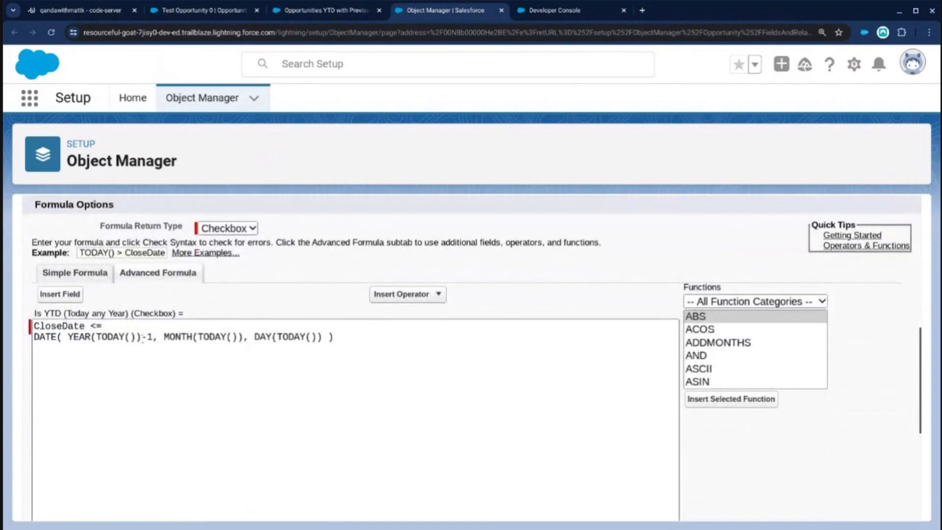
# Refresh the Test Opportunity 0 record, set its Close Date to 6/5/2023, save it and check Is YTD (Today any Year).
pyautogui.click(206, 10)
pyautogui.click(51, 32)
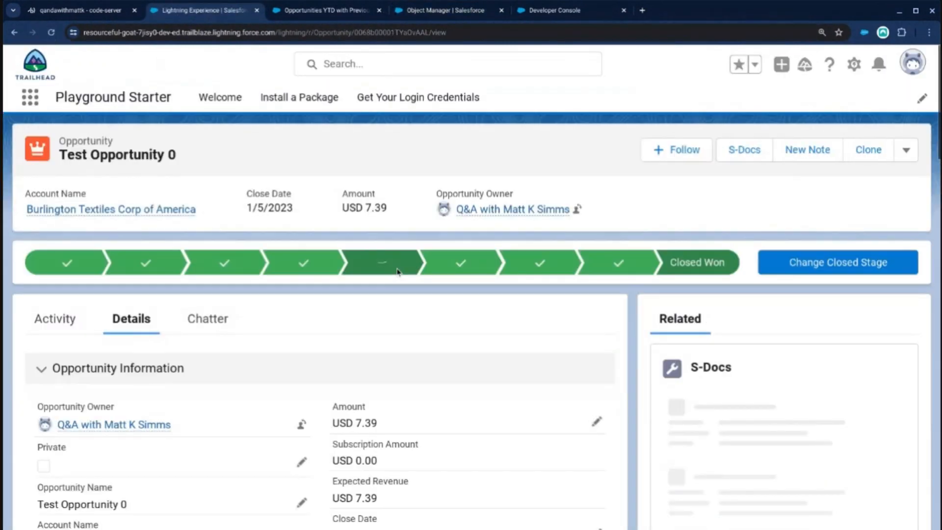
pyautogui.scroll(-5, 391, 330)
pyautogui.scroll(1, 467, 297)
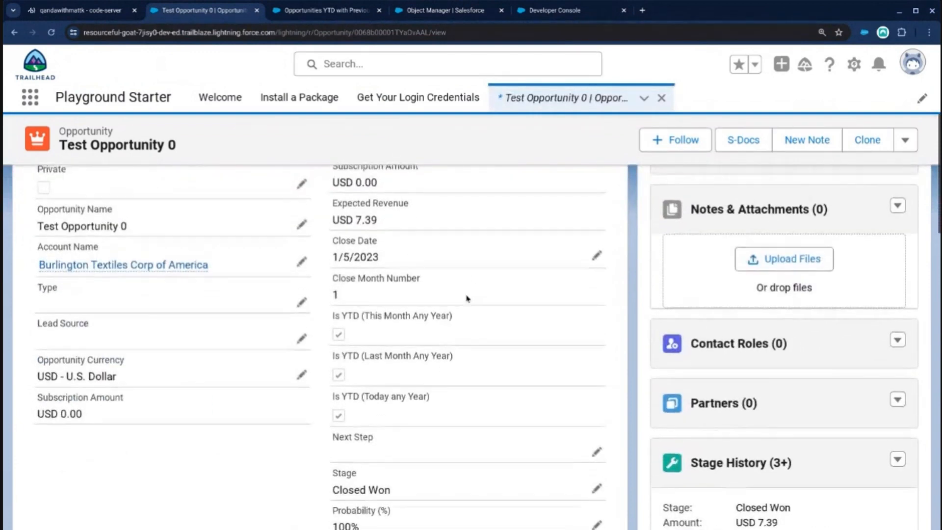
pyautogui.click(596, 279)
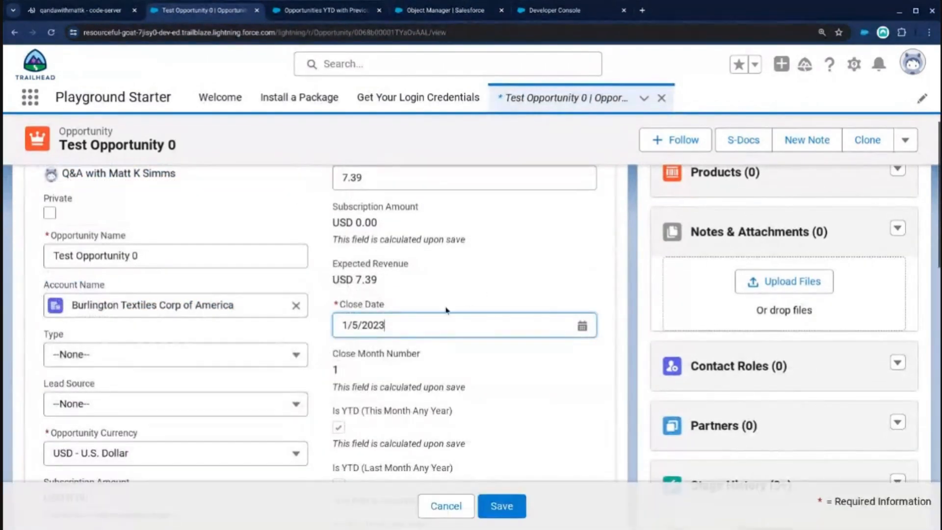
pyautogui.click(344, 325)
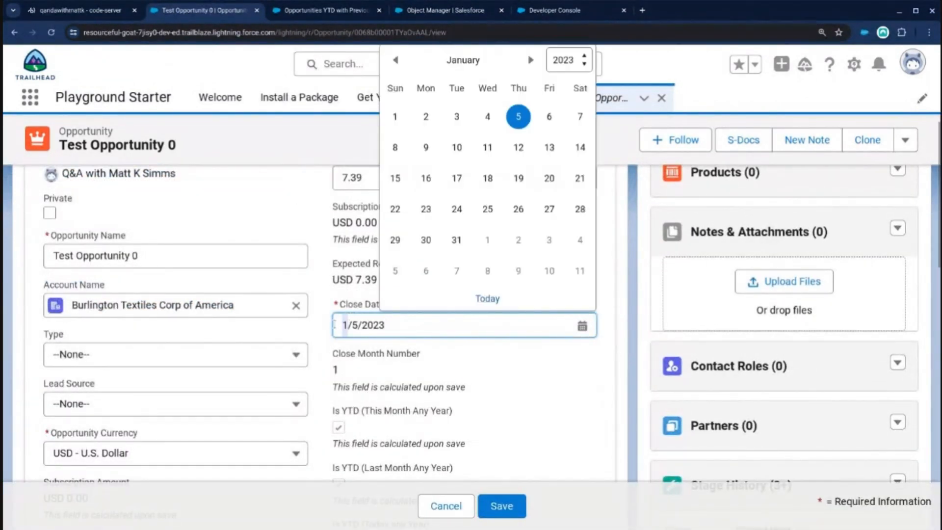
pyautogui.press('BackSpace')
pyautogui.write('6')
pyautogui.click(515, 505)
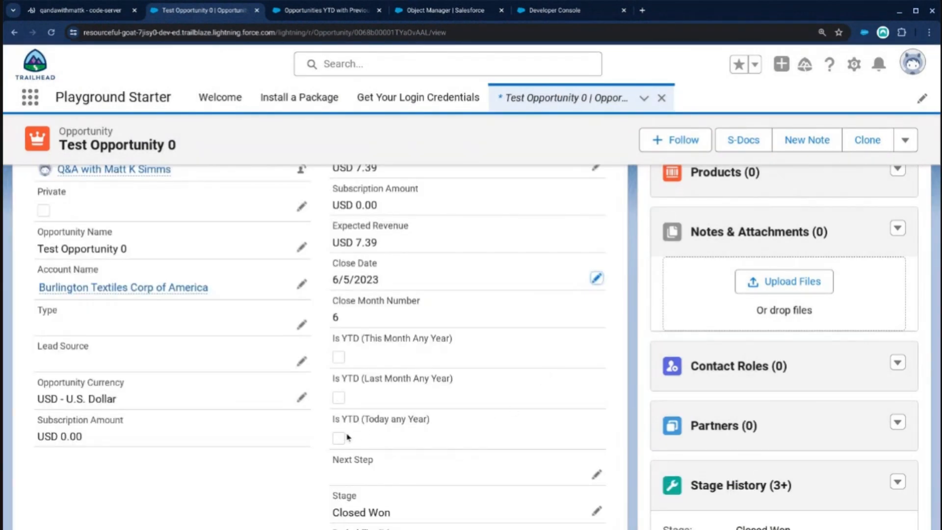
pyautogui.moveTo(440, 424); pyautogui.dragTo(335, 421)
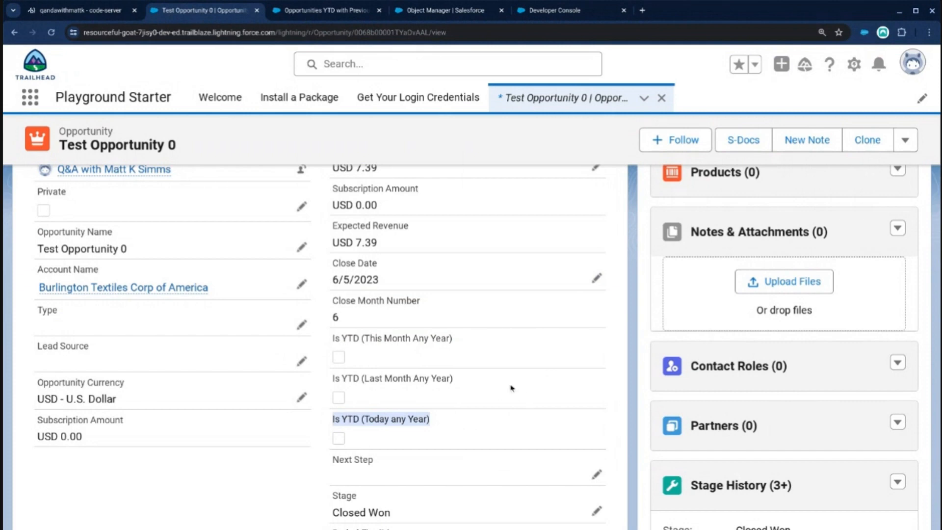
# Return to the Is YTD (Today any Year) formula and join CloseDate <= and the DATE expression on one line.
pyautogui.click(416, 12)
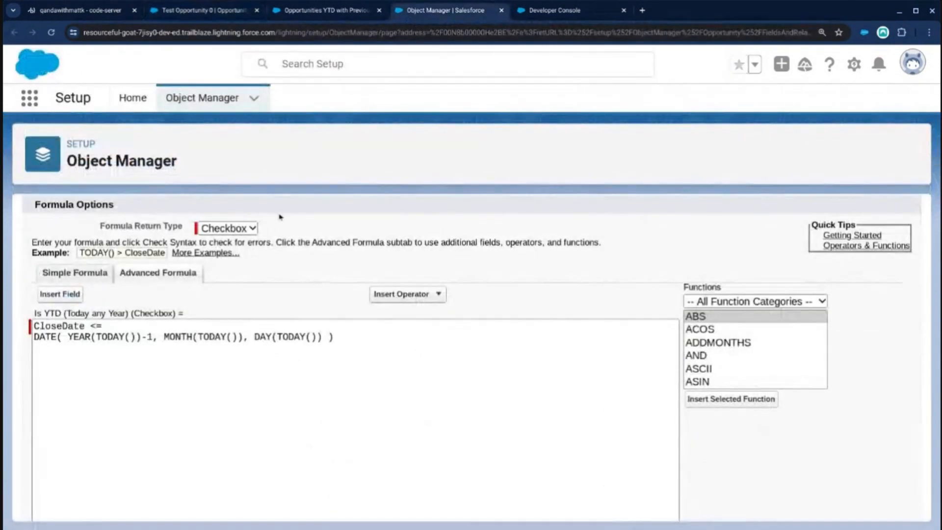
pyautogui.click(152, 327)
pyautogui.press('Delete')
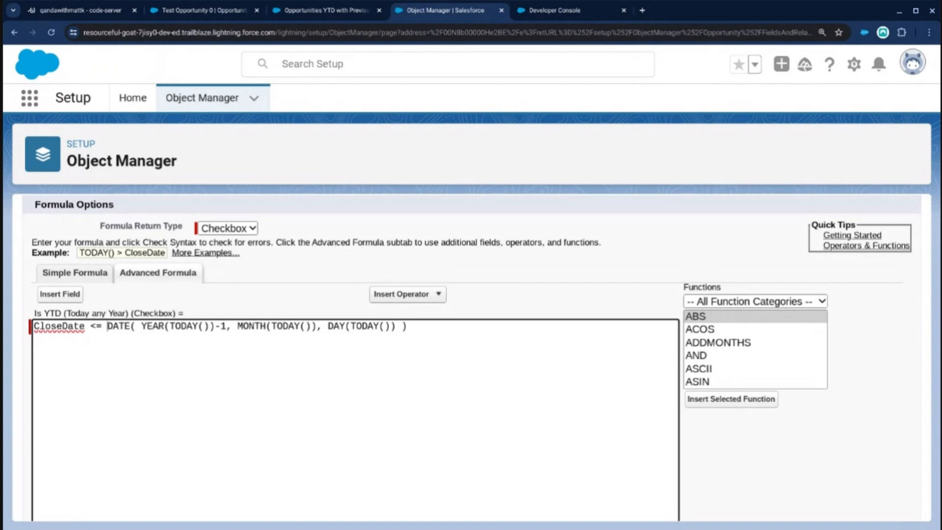
# Review the CloseDate, YEAR, MONTH and DAY parts of the DATE formula and browse the Opportunity fields available for insertion.
pyautogui.click(474, 336)
pyautogui.moveTo(102, 326); pyautogui.dragTo(33, 326)
pyautogui.click(439, 327)
pyautogui.click(51, 300)
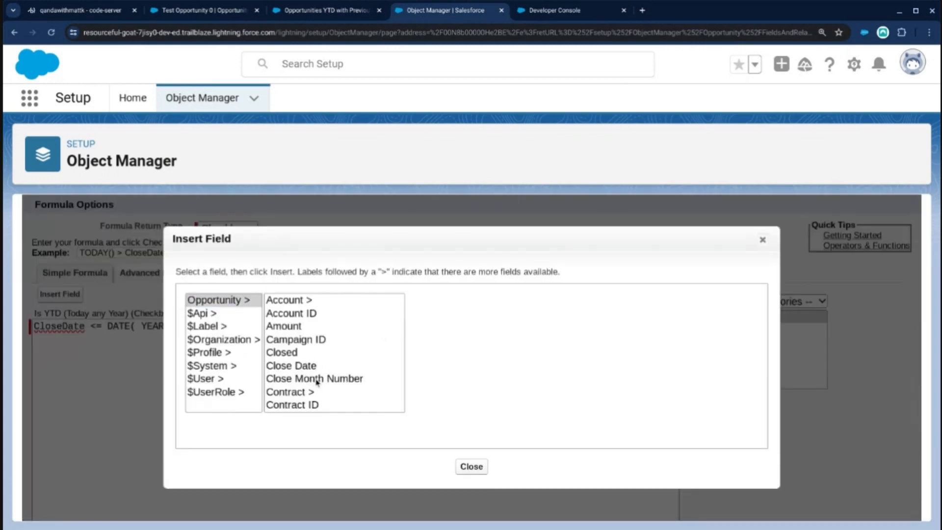
pyautogui.scroll(-3, 324, 380)
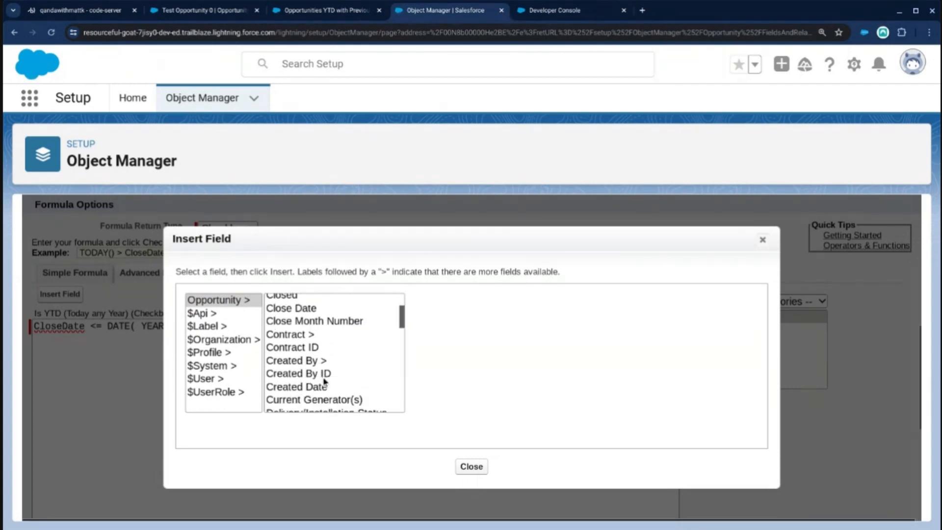
pyautogui.scroll(3, 318, 382)
pyautogui.click(762, 239)
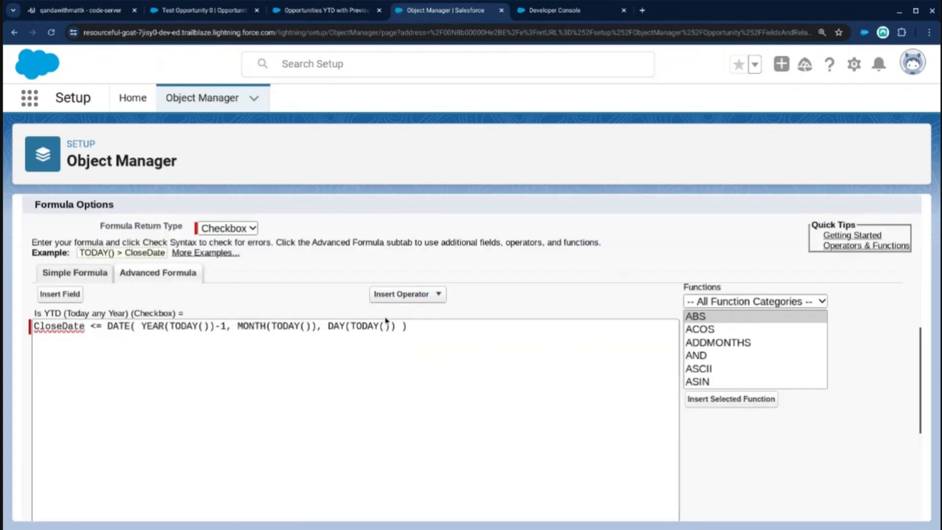
pyautogui.moveTo(319, 326); pyautogui.dragTo(239, 325)
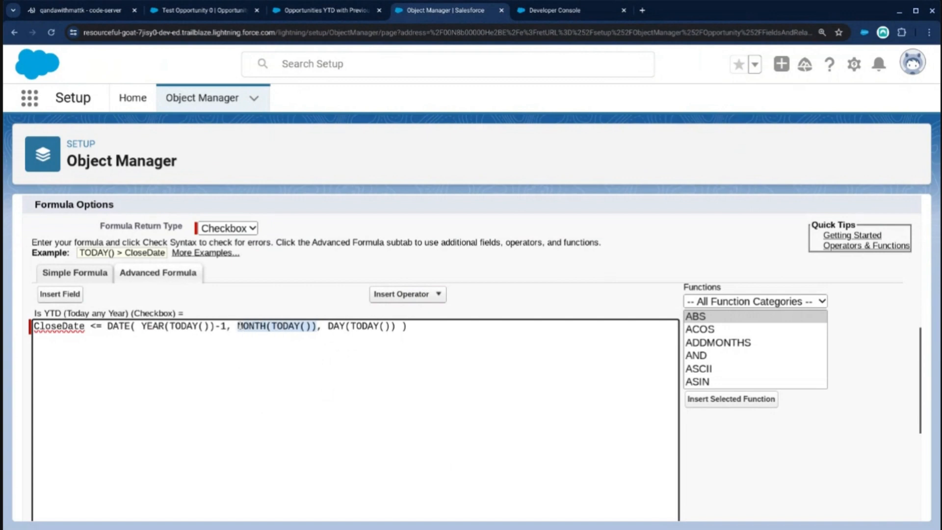
pyautogui.click(319, 367)
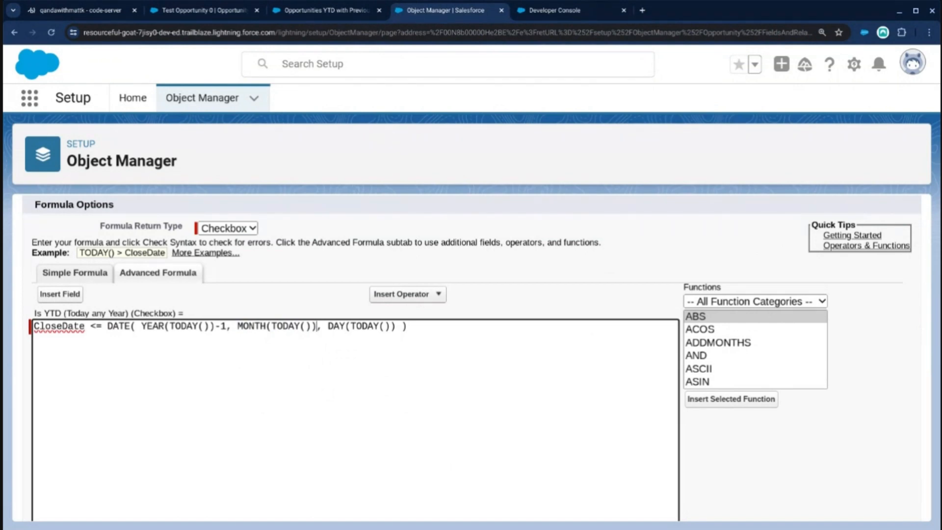
pyautogui.moveTo(142, 325); pyautogui.dragTo(399, 326)
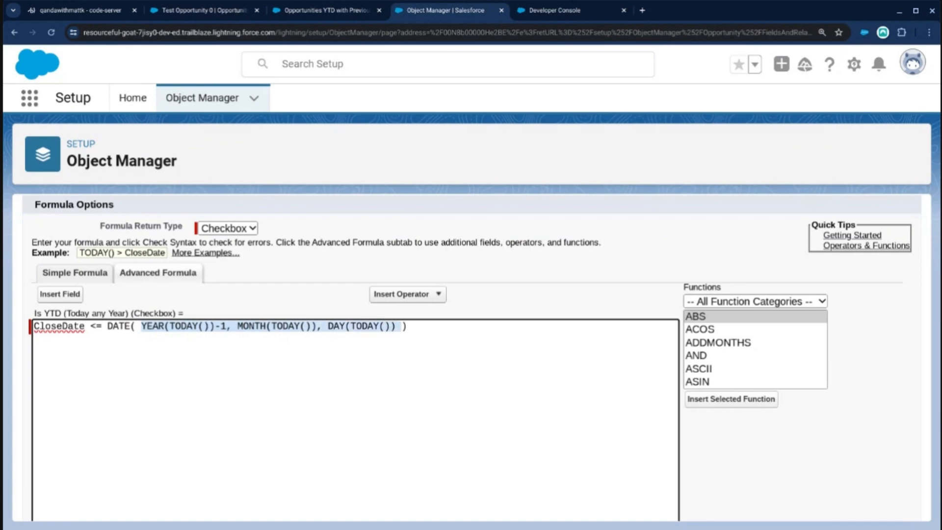
pyautogui.click(460, 327)
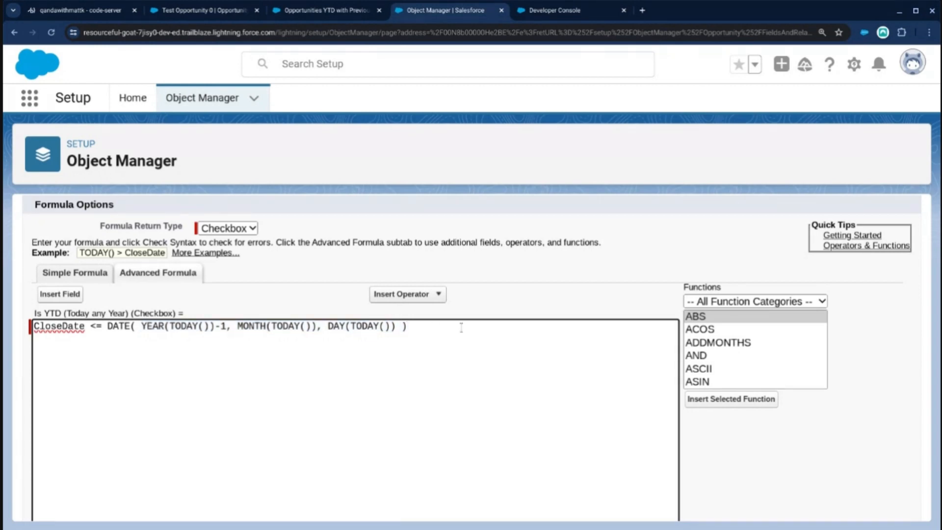
# Quick-save the DATE-based Is YTD (Today any Year) formula and check its compiled size.
pyautogui.scroll(-4, 445, 343)
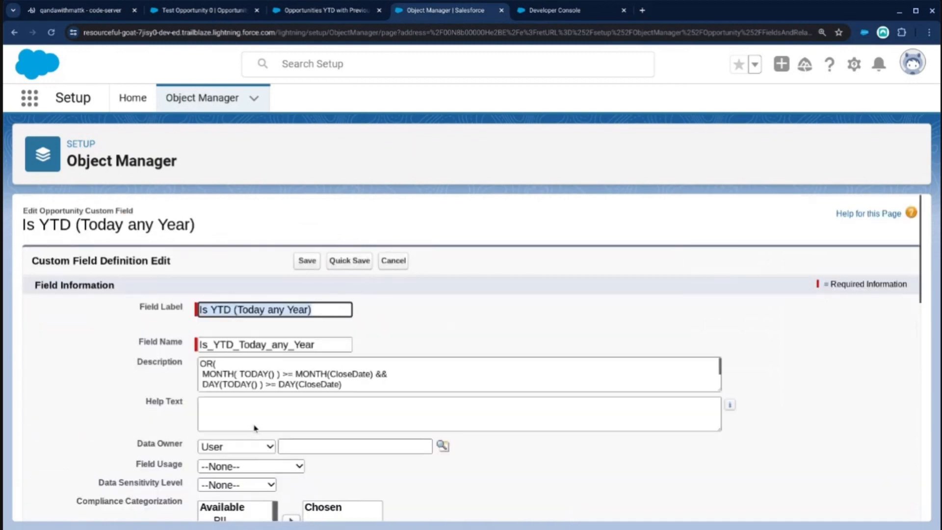
pyautogui.scroll(-10, 256, 429)
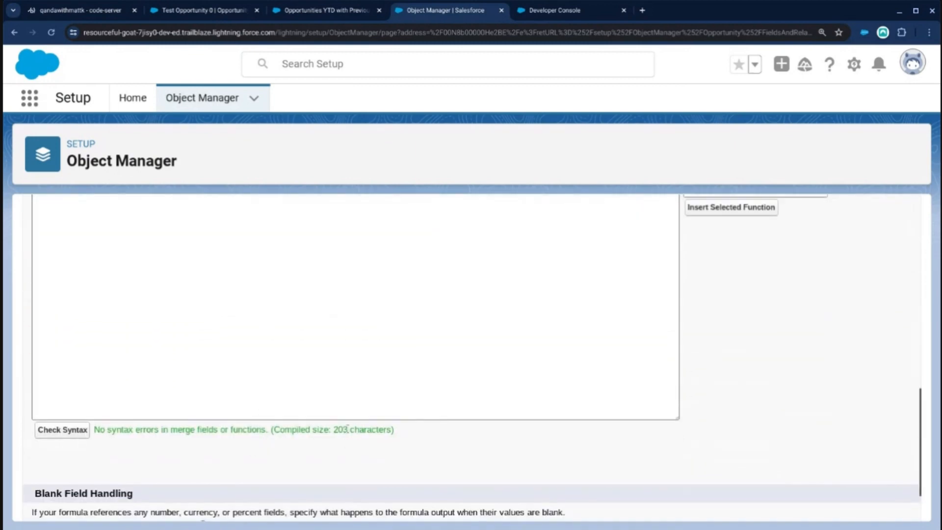
pyautogui.moveTo(343, 430); pyautogui.dragTo(336, 430)
pyautogui.scroll(8, 366, 415)
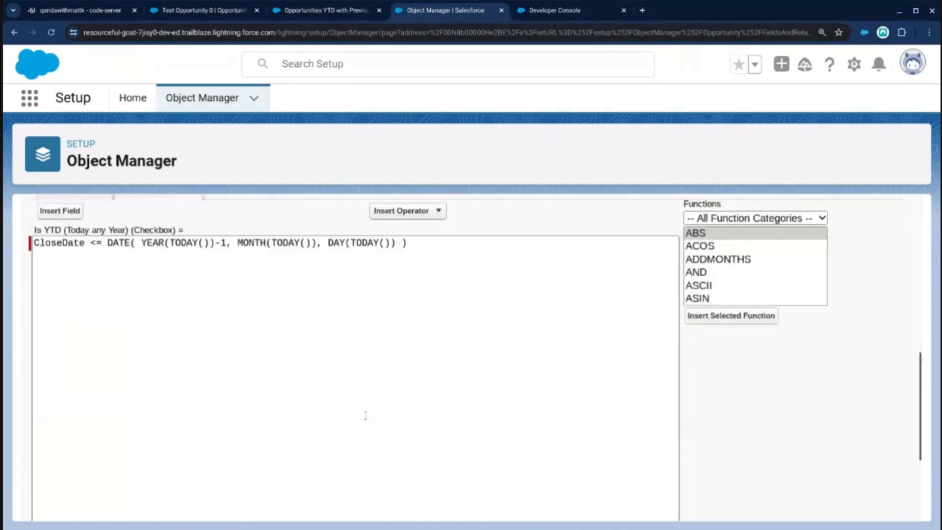
pyautogui.scroll(-1, 414, 423)
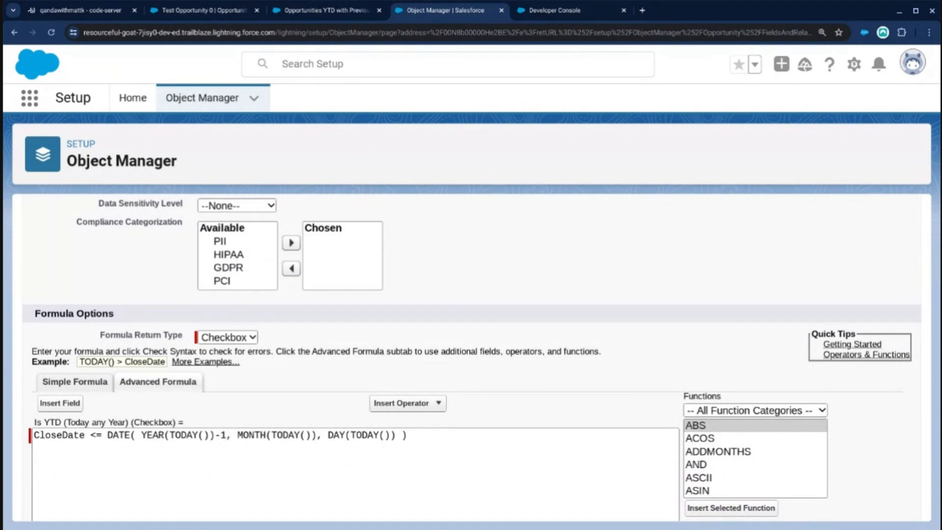
# Enlarge the Description box, copy the old OR formula from it and paste it below the DATE line in the formula editor.
pyautogui.scroll(5, 736, 363)
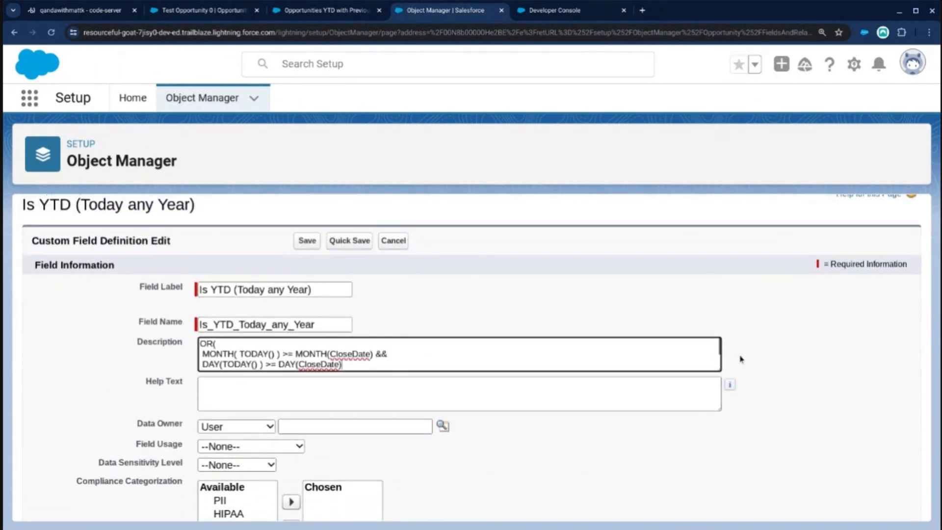
pyautogui.moveTo(722, 371); pyautogui.dragTo(718, 466)
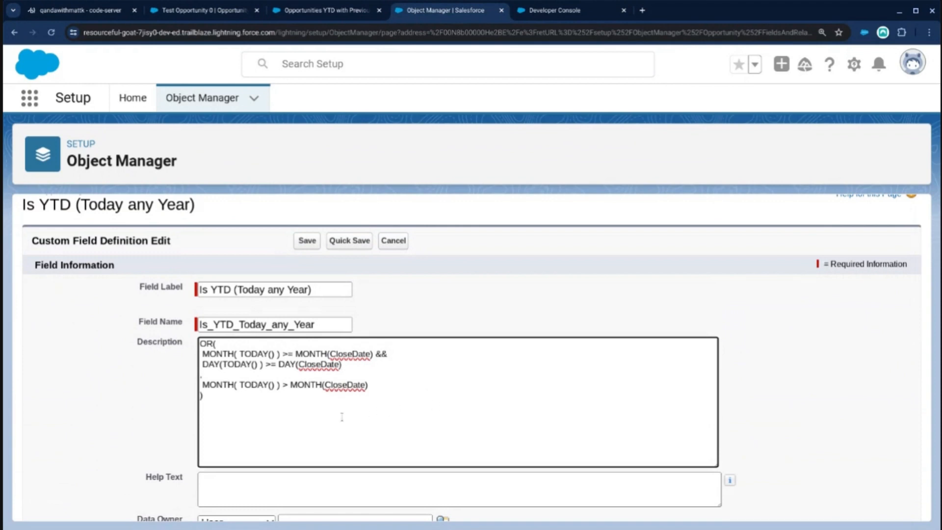
pyautogui.scroll(1, 279, 412)
pyautogui.scroll(-2, 258, 411)
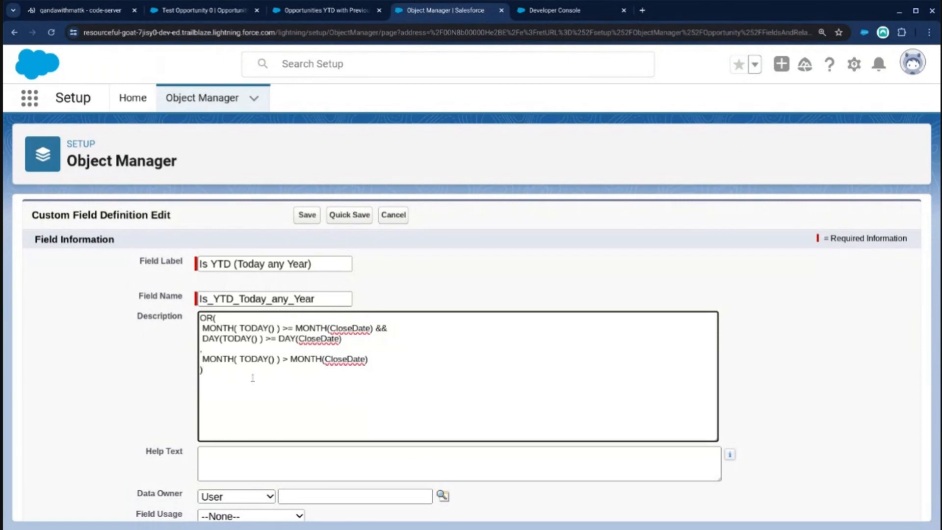
pyautogui.moveTo(253, 378); pyautogui.dragTo(172, 295)
pyautogui.hotkey('ctrl', 'c')
pyautogui.scroll(-9, 242, 370)
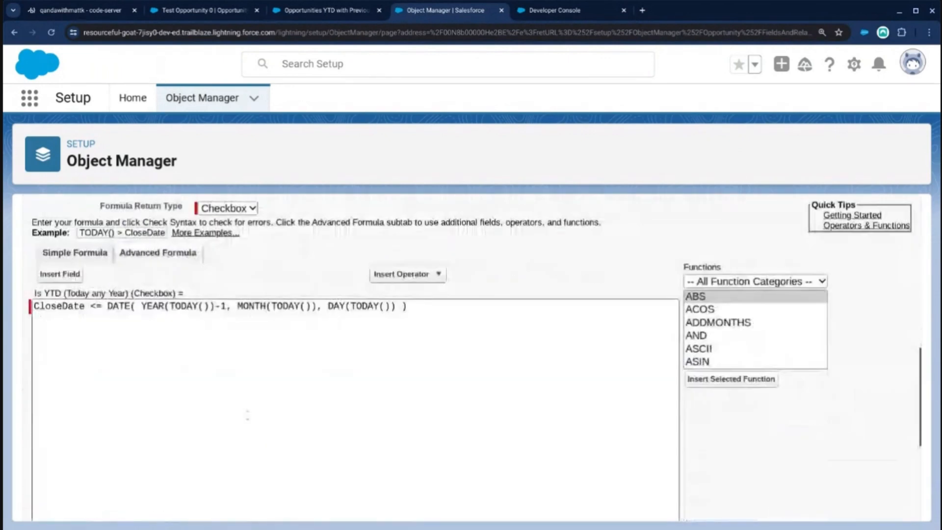
pyautogui.click(263, 371)
pyautogui.click(432, 363)
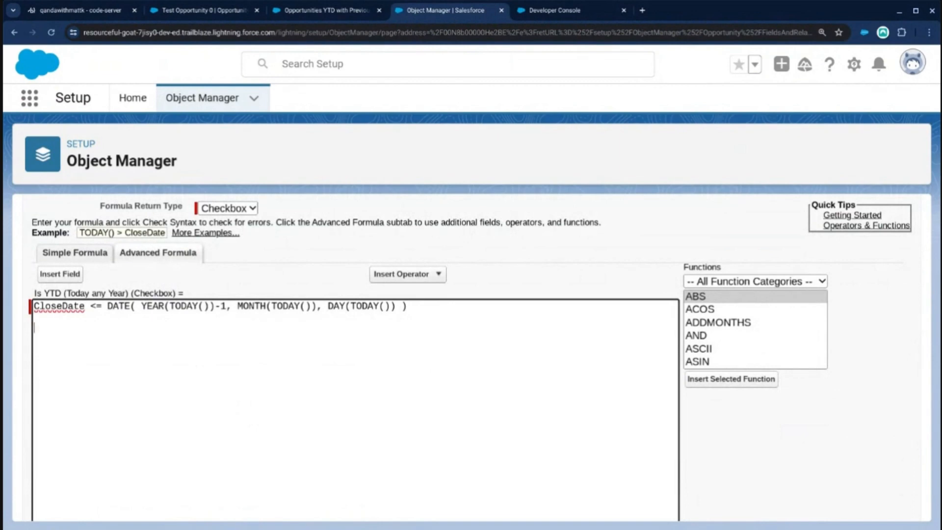
pyautogui.hotkey('ctrl', 'v')
# Cut the CloseDate <= DATE( YEAR(TODAY())-1, MONTH(TODAY()), DAY(TODAY()) ) line and the blank line from the formula, leaving only the OR formula.
pyautogui.moveTo(458, 312); pyautogui.dragTo(91, 217)
pyautogui.hotkey('ctrl', 'x')
pyautogui.hotkey('ctrl', 'z')
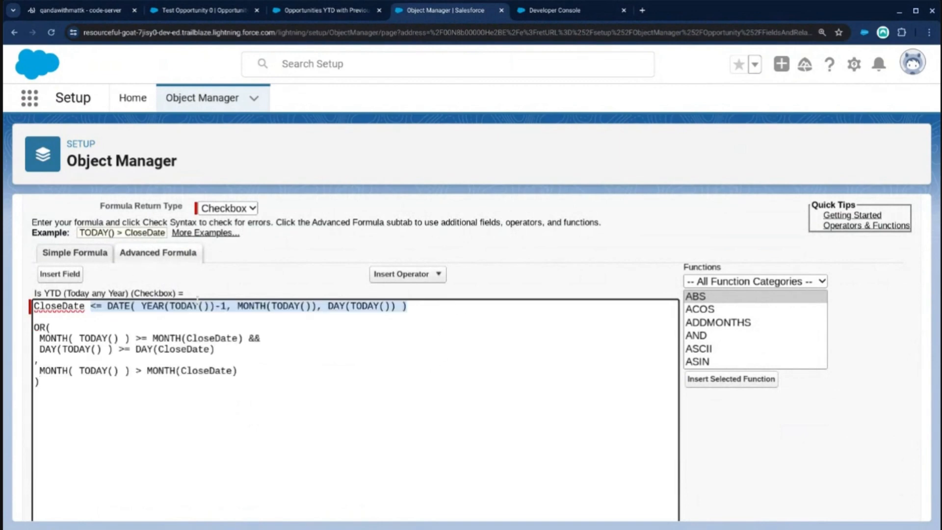
pyautogui.click(292, 315)
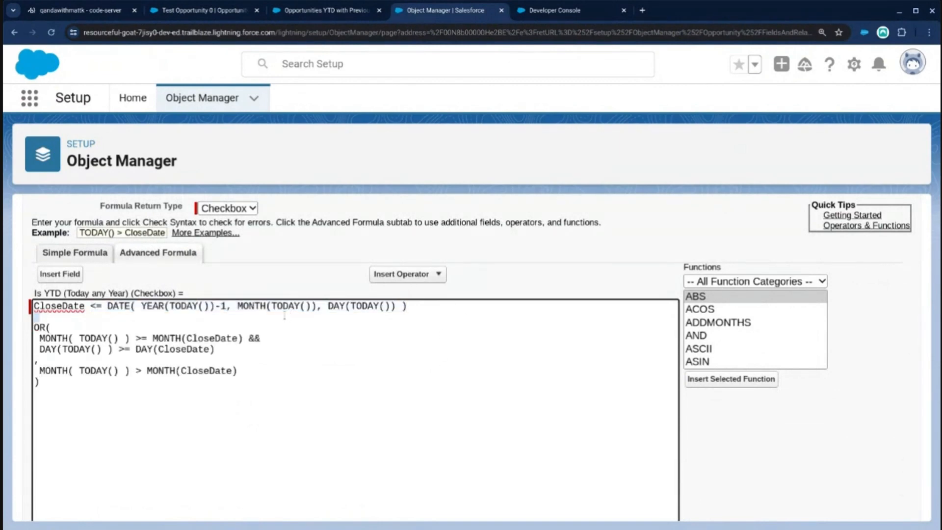
pyautogui.tripleClick(65, 307)
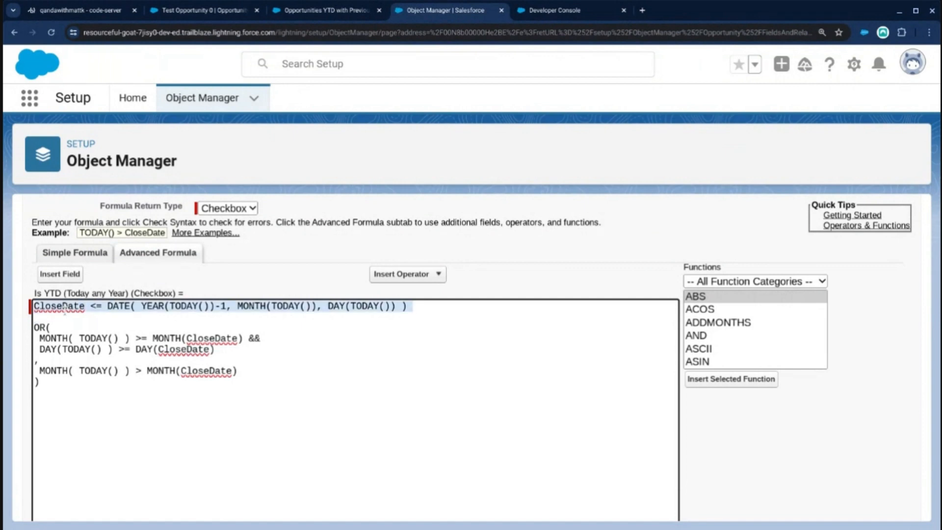
pyautogui.press('Delete')
pyautogui.press('Delete')
# Paste the cut CloseDate <= DATE line on a new line below the OR formula in the Description.
pyautogui.scroll(6, 216, 274)
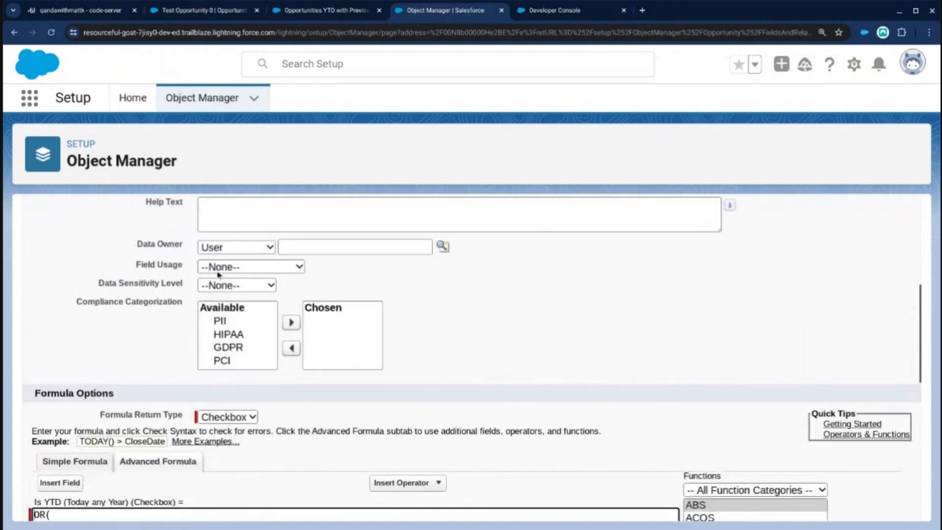
pyautogui.click(237, 263)
pyautogui.press('Return')
pyautogui.hotkey('ctrl', 'v')
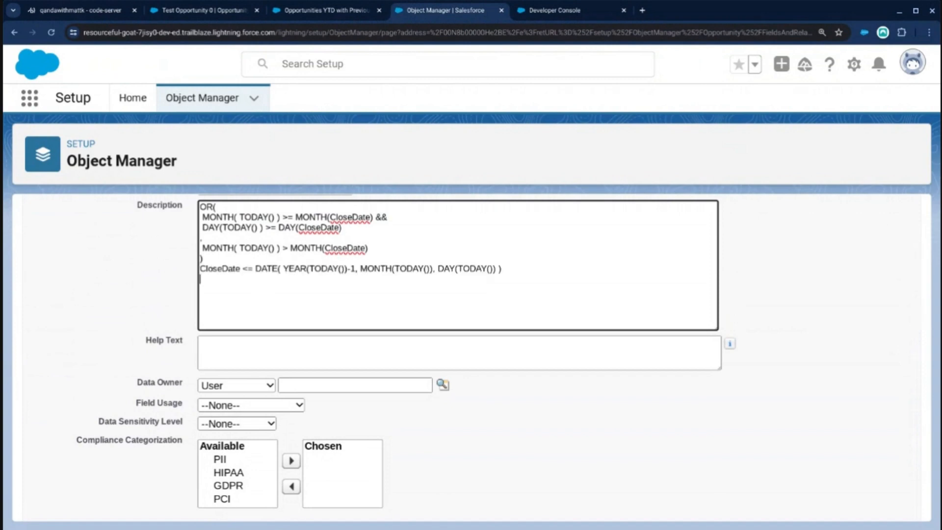
# Quick-save the field with the OR formula and check the formula's compiled size.
pyautogui.scroll(-12, 294, 303)
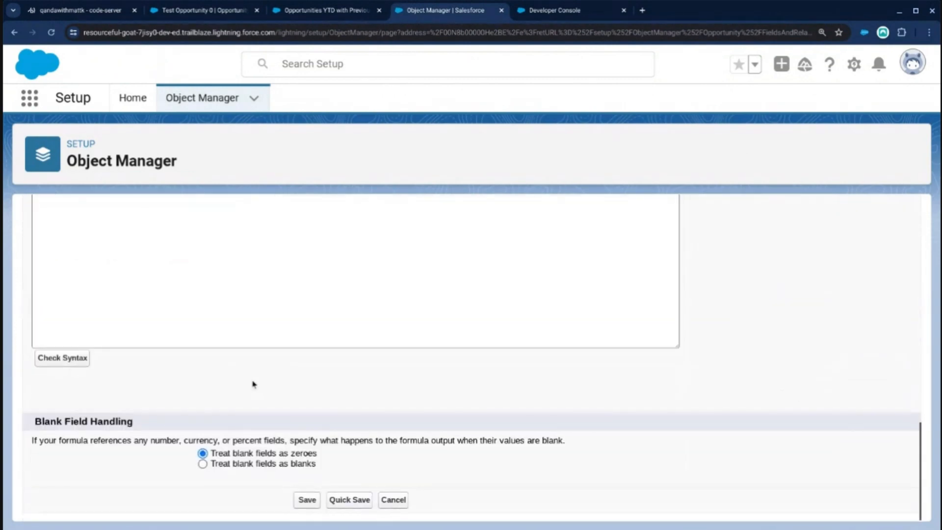
pyautogui.click(306, 495)
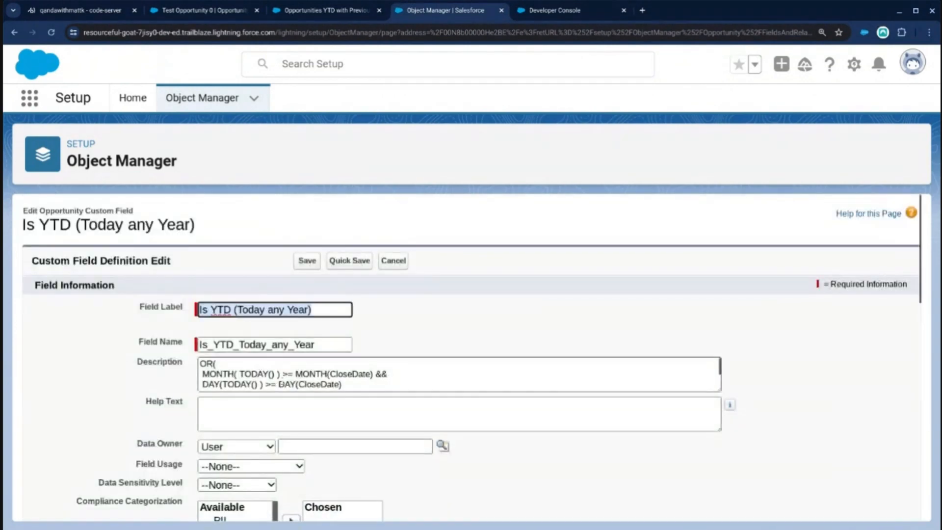
pyautogui.scroll(-7, 274, 434)
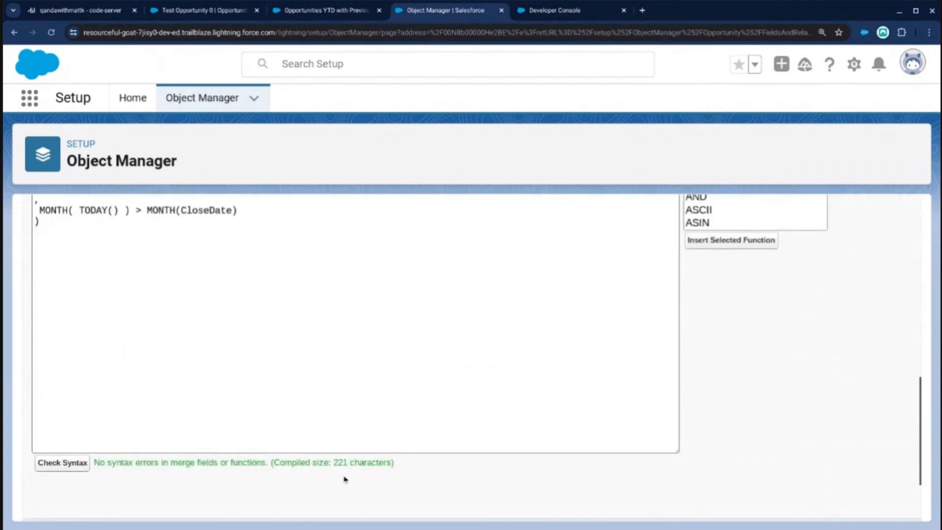
pyautogui.scroll(2, 349, 458)
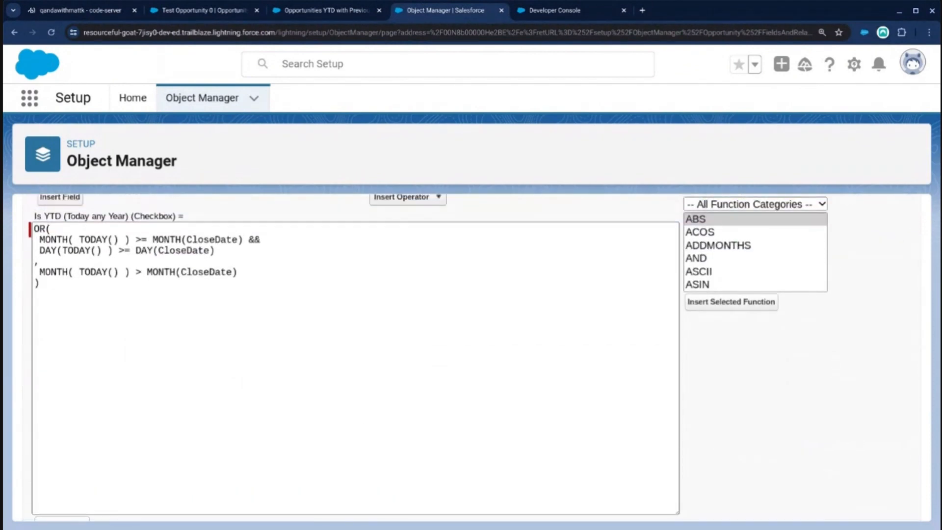
pyautogui.scroll(6, 346, 369)
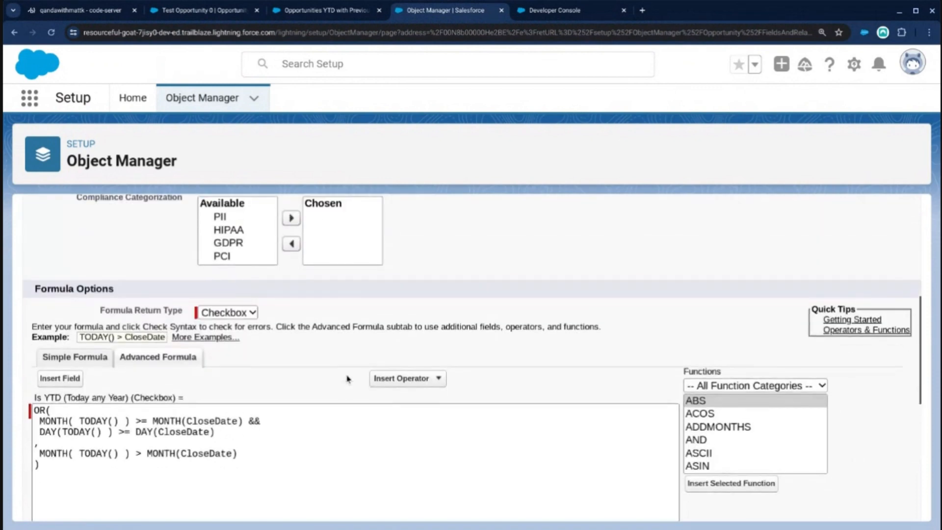
# Add a // hello comment on a new line below the OR formula and check the syntax.
pyautogui.scroll(-6, 343, 368)
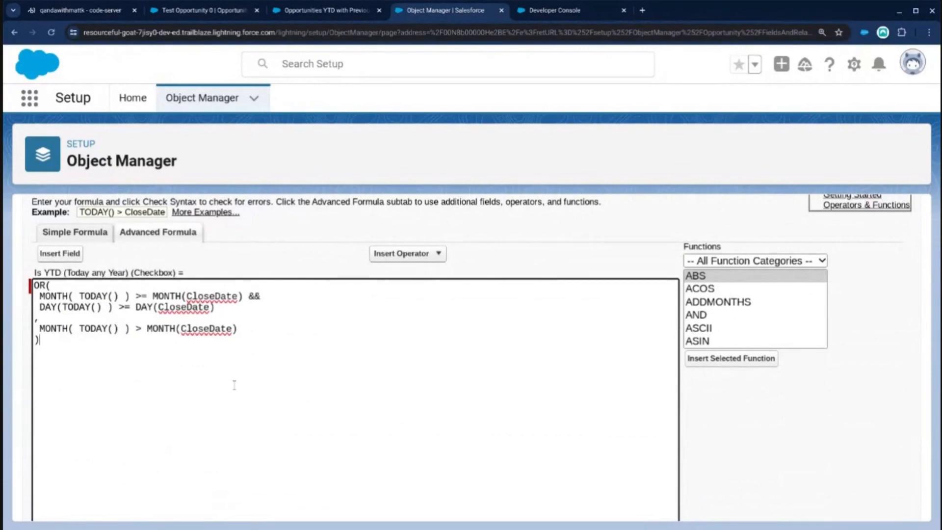
pyautogui.press('Return')
pyautogui.write('// hello')
pyautogui.scroll(-1, 317, 260)
pyautogui.scroll(-1, 317, 260)
pyautogui.click(61, 414)
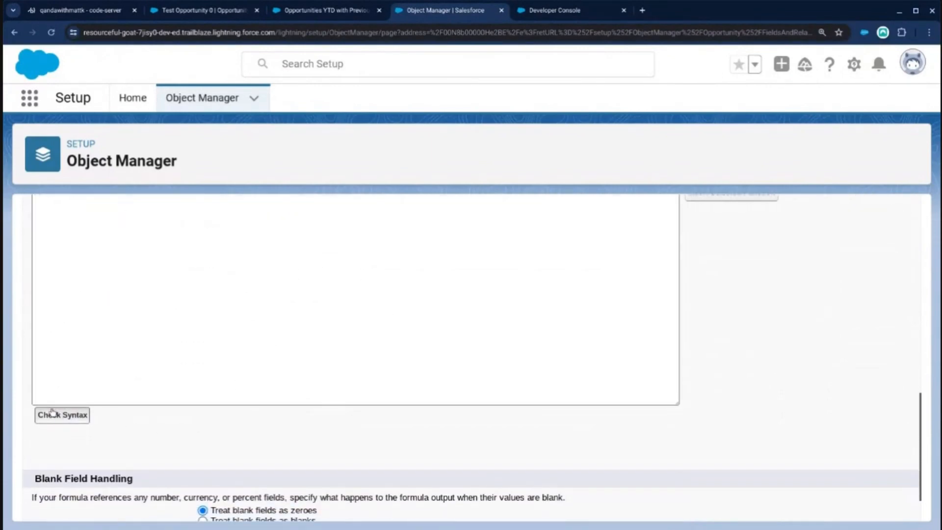
pyautogui.scroll(-5, 313, 402)
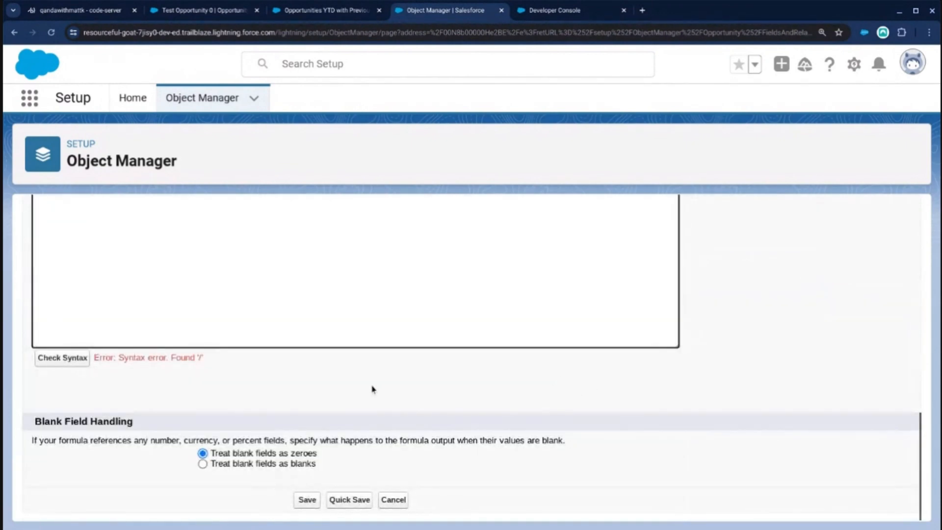
# Change the comment below the OR formula to /* hello */ and check the syntax and compiled size.
pyautogui.scroll(4, 174, 387)
pyautogui.moveTo(100, 314); pyautogui.dragTo(33, 316)
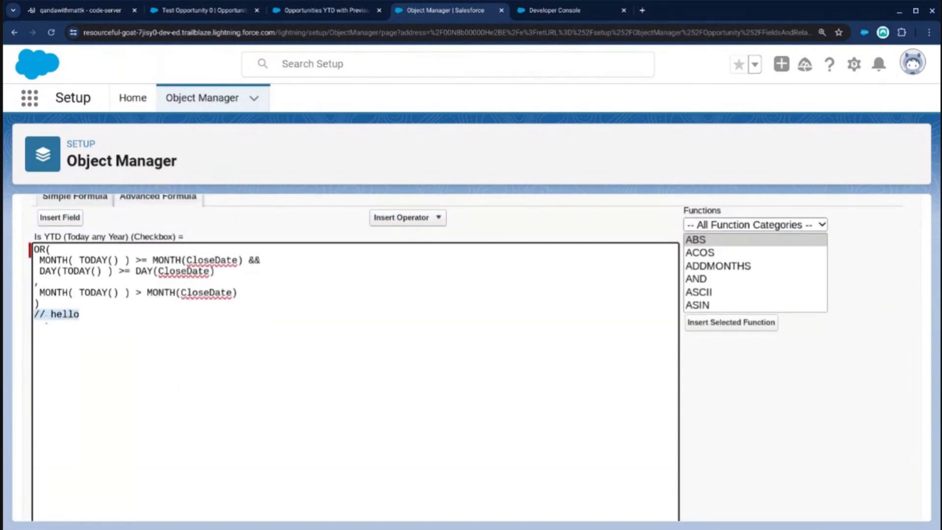
pyautogui.click(41, 315)
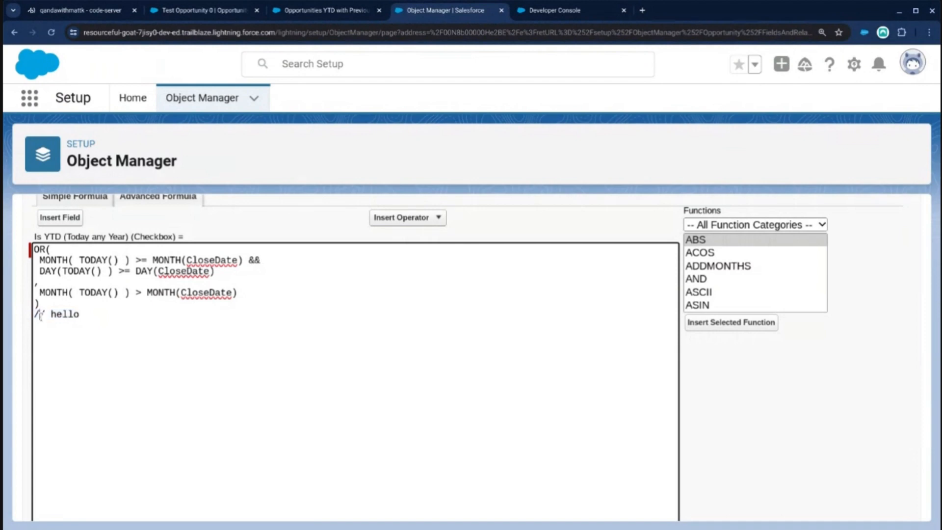
pyautogui.press('BackSpace')
pyautogui.write('*')
pyautogui.press('End')
pyautogui.write('*/')
pyautogui.scroll(-2, 147, 370)
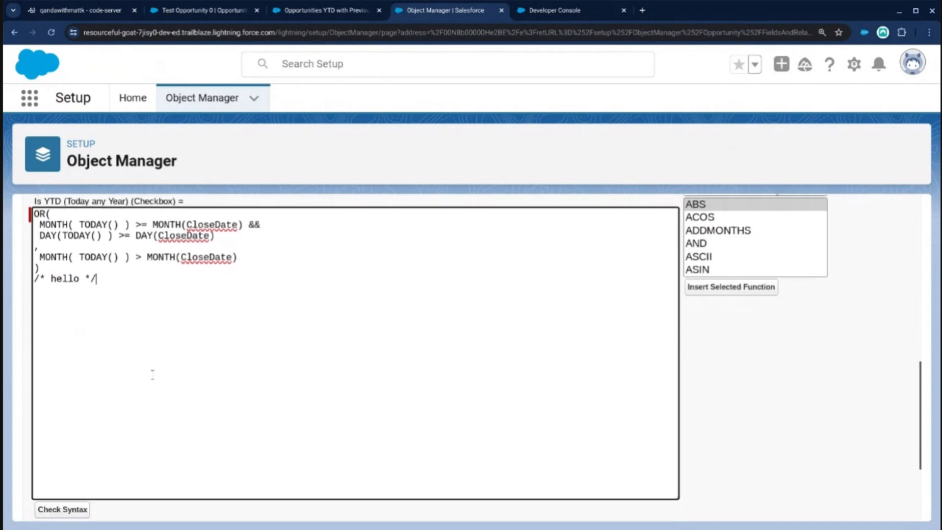
pyautogui.click(78, 429)
pyautogui.scroll(-10, 159, 448)
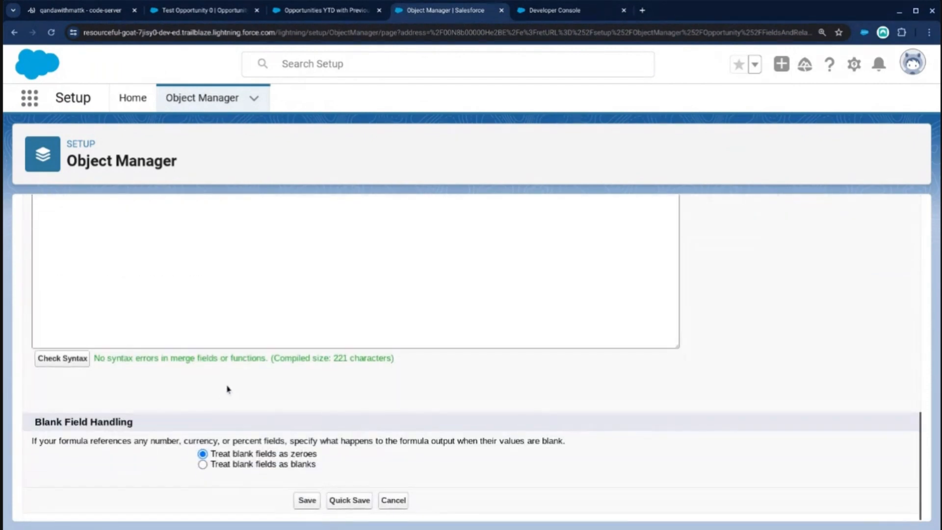
# Extend the comment below the OR formula to /* hello hello hello */ and check the syntax and compiled size.
pyautogui.scroll(4, 226, 392)
pyautogui.scroll(-1, 316, 469)
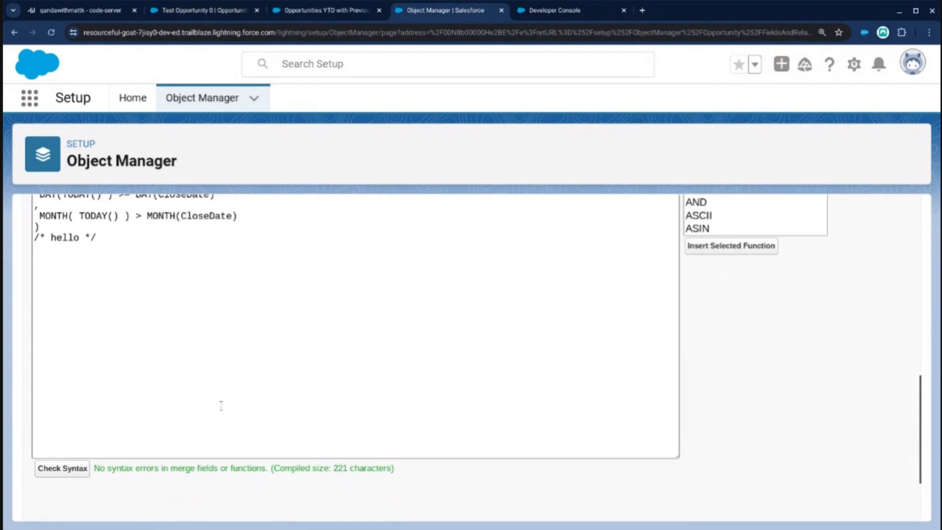
pyautogui.click(80, 238)
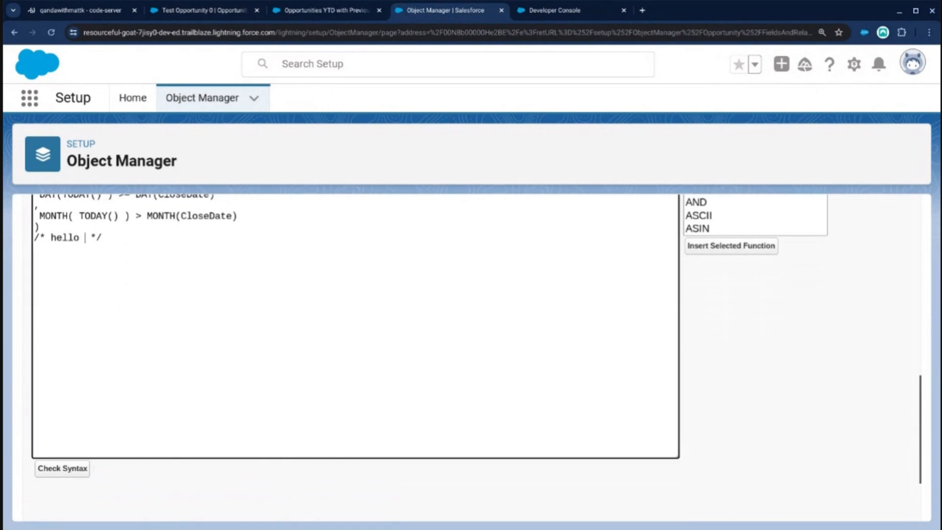
pyautogui.write('hello hello')
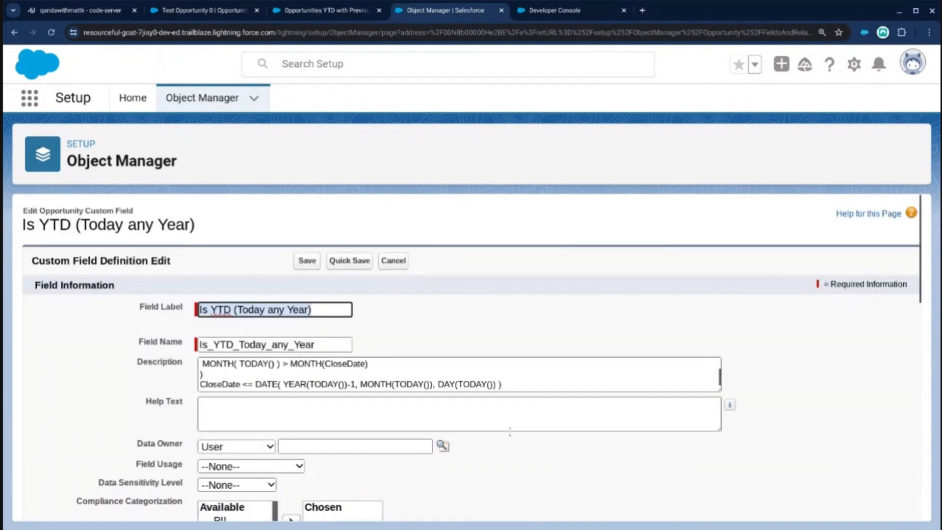
pyautogui.scroll(-10, 510, 431)
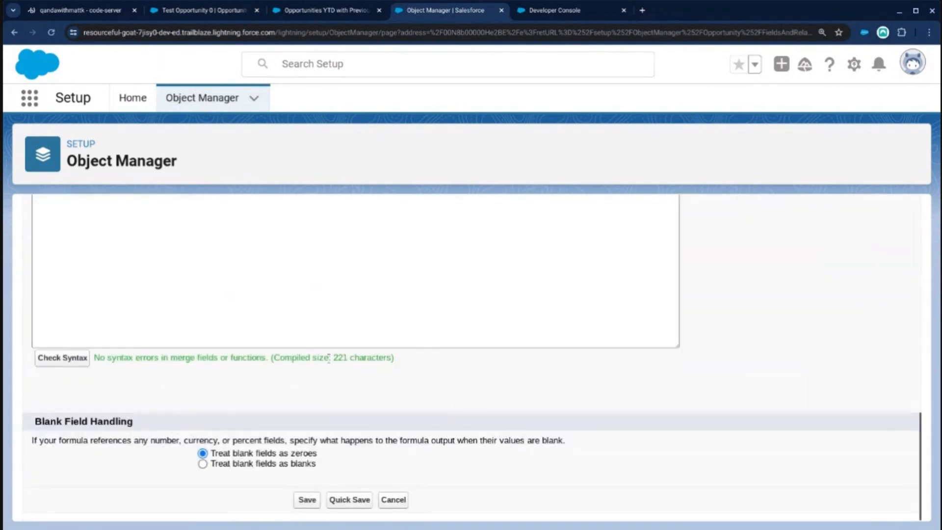
pyautogui.scroll(5, 352, 361)
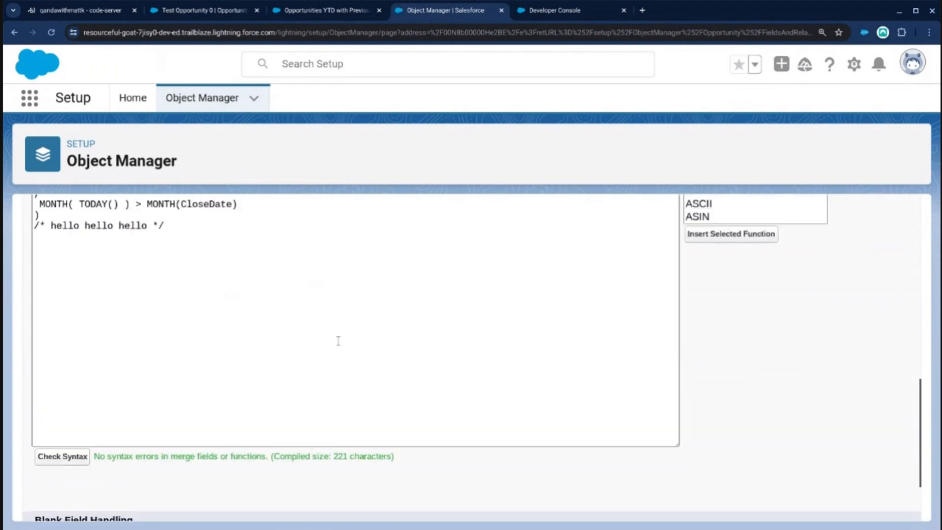
# Move the /* hello hello hello */ comment from below the OR formula to a new line above it.
pyautogui.moveTo(181, 363); pyautogui.dragTo(2, 361)
pyautogui.hotkey('ctrl', 'c')
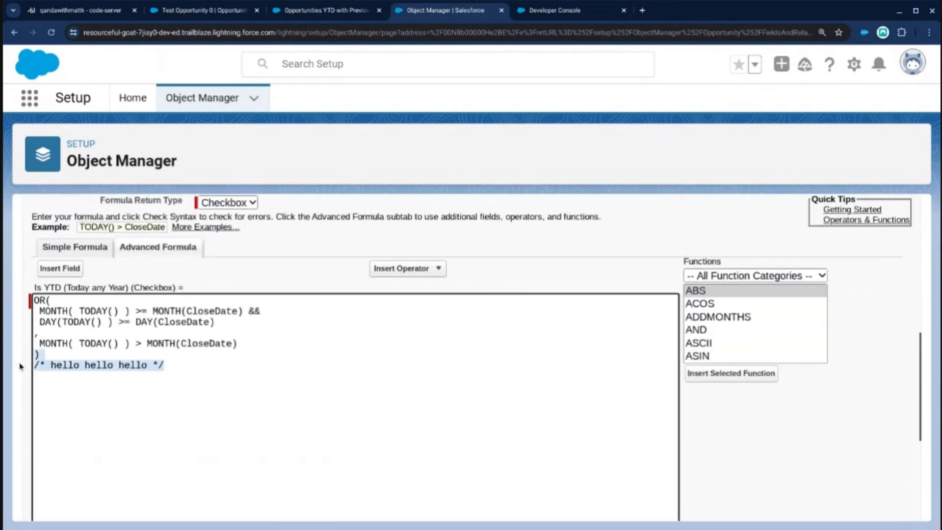
pyautogui.press('BackSpace')
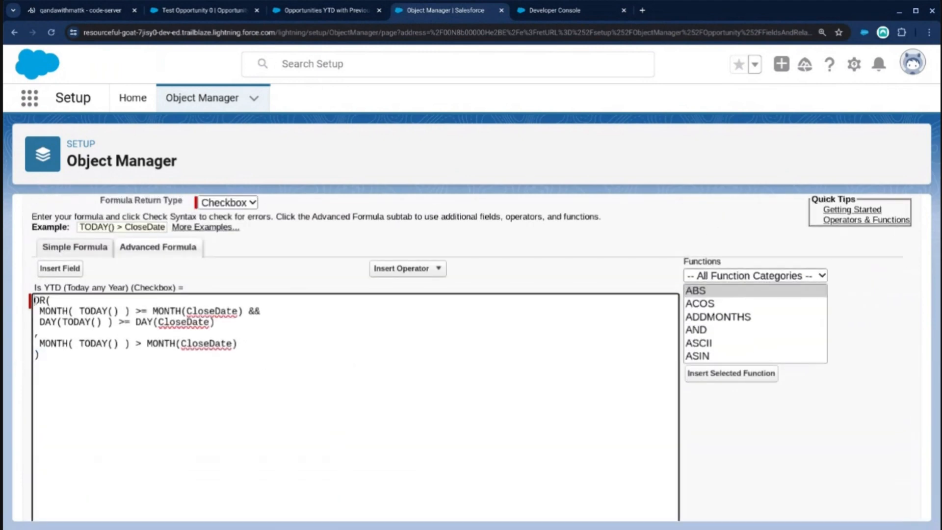
pyautogui.press('Return')
pyautogui.hotkey('ctrl', 'v')
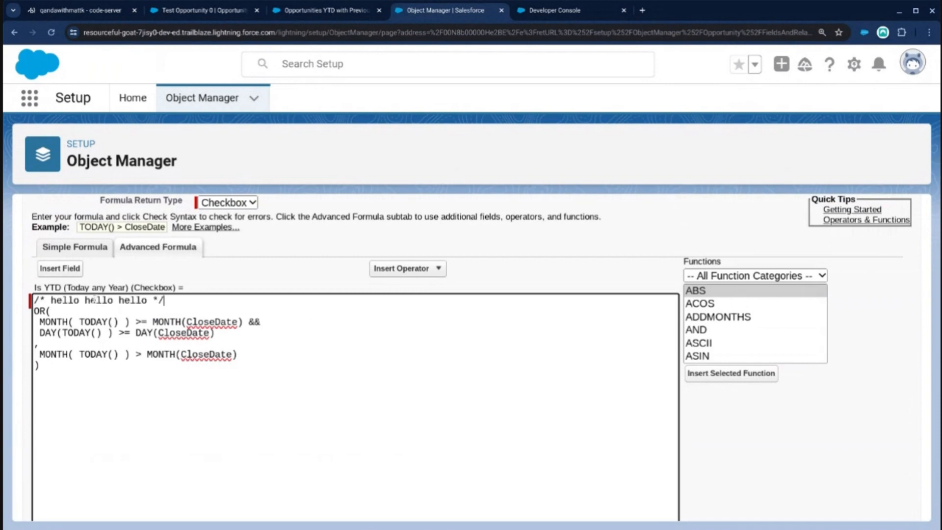
# Replace the hello text in the comment with a note crediting the OR solution to its author at 223 characters.
pyautogui.moveTo(50, 300); pyautogui.dragTo(134, 300)
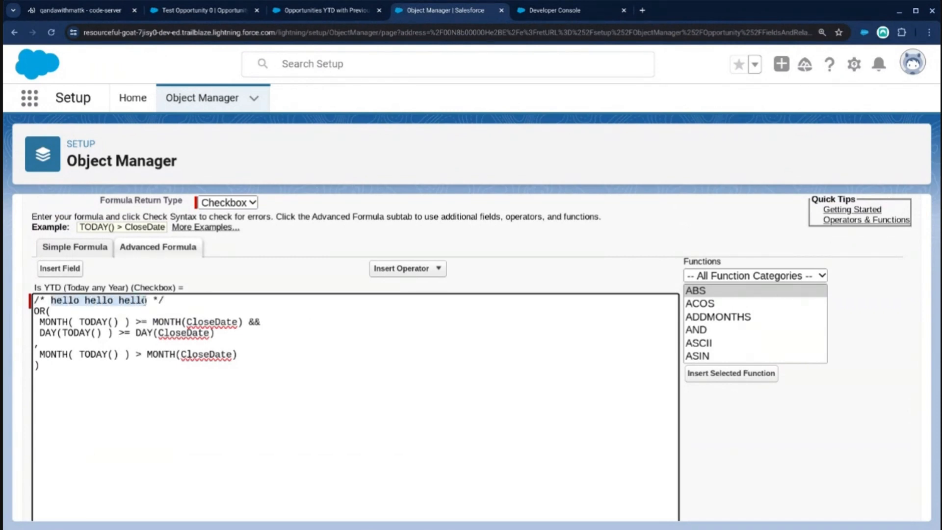
pyautogui.write('Here is Mat')
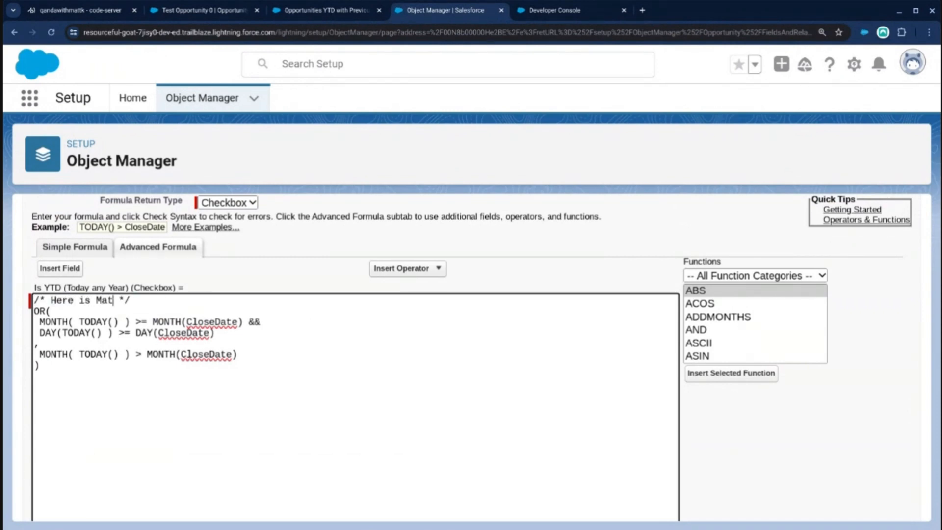
pyautogui.write("t's solution at ")
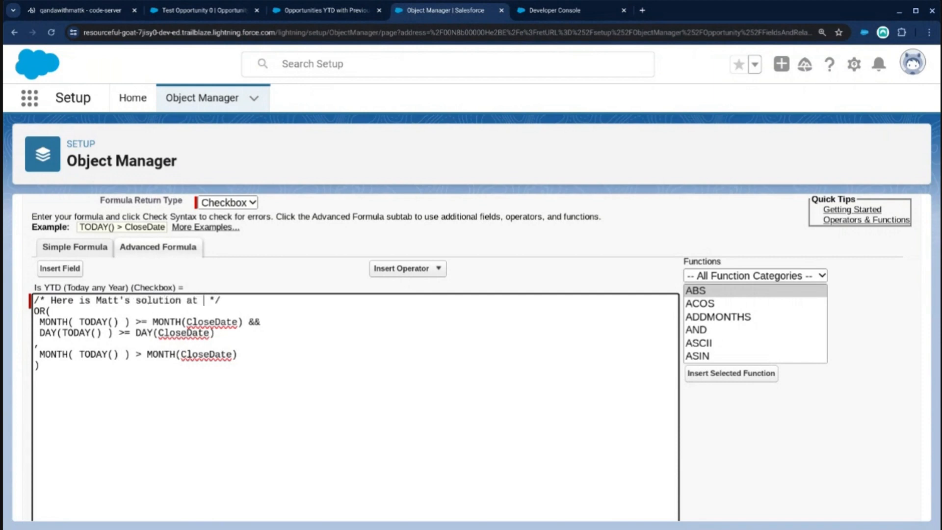
pyautogui.write('223 characters')
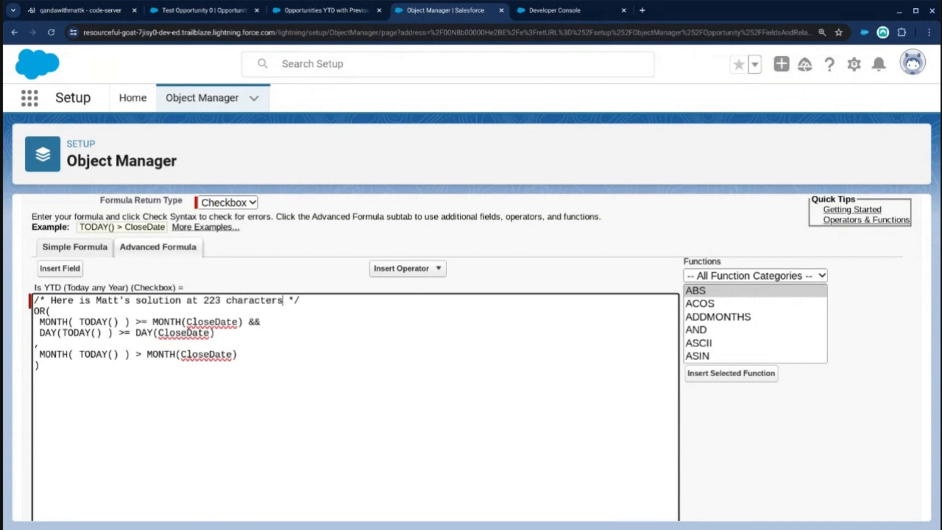
# Copy the CloseDate <= DATE( YEAR(TODAY())-1, MONTH(TODAY()), DAY(TODAY()) ) line from the Description.
pyautogui.scroll(7, 346, 254)
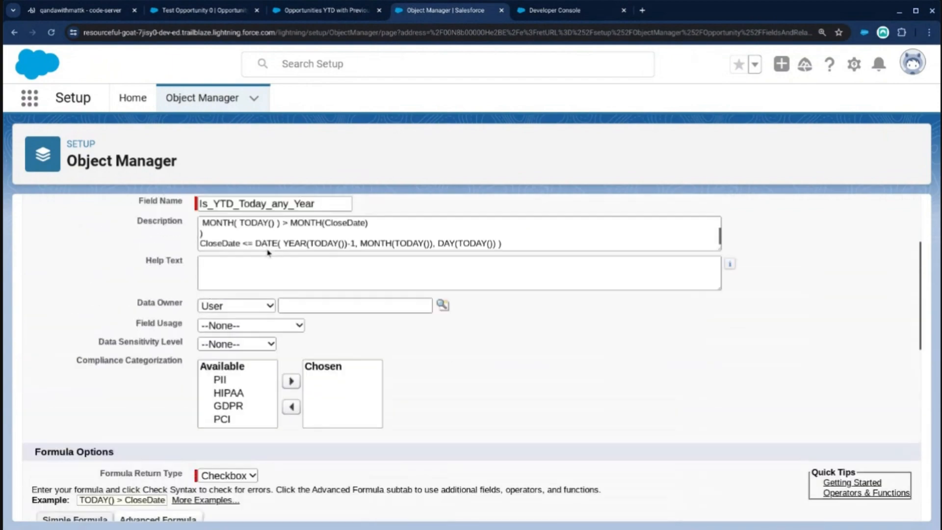
pyautogui.scroll(-3, 347, 254)
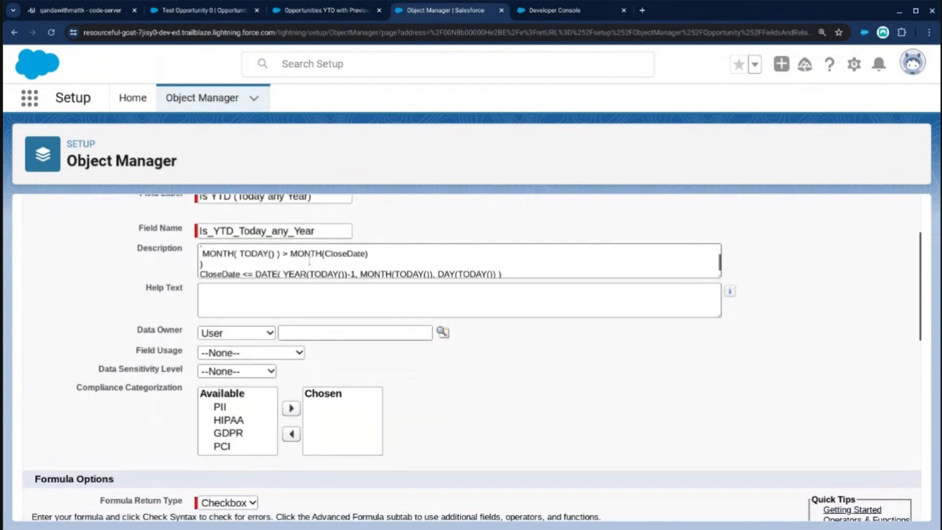
pyautogui.tripleClick(302, 270)
pyautogui.hotkey('ctrl', 'c')
pyautogui.scroll(-6, 301, 270)
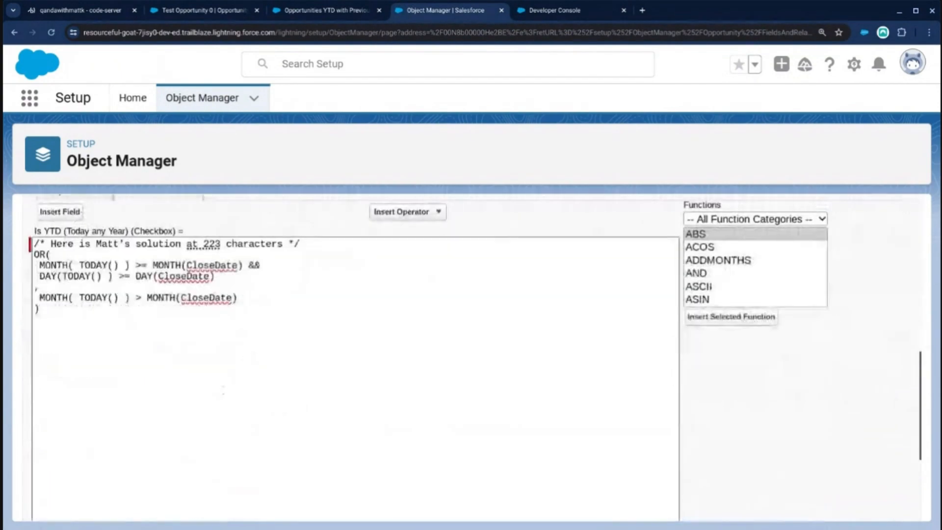
# Below the OR formula, add a comment crediting the second author's solution at 203 characters and paste the copied CloseDate formula under it.
pyautogui.click(164, 348)
pyautogui.write('/*')
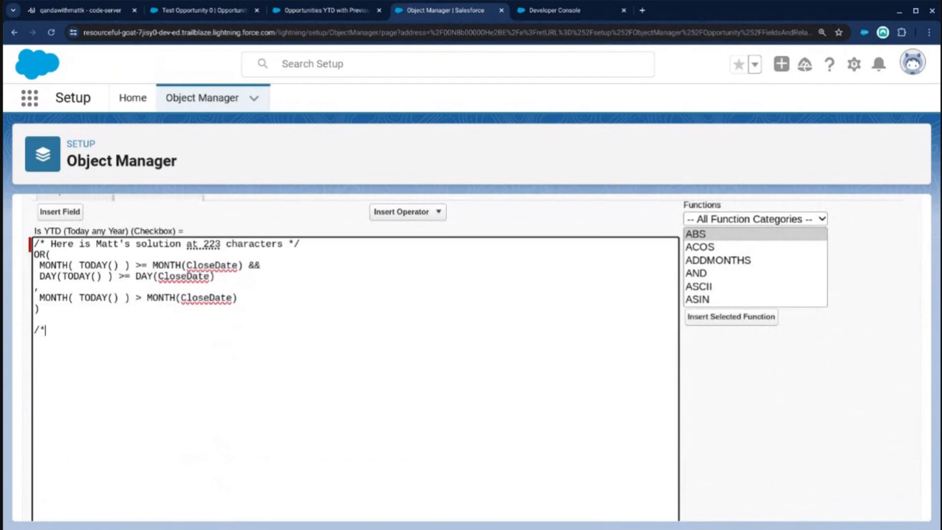
pyautogui.write(" Here is Chris's solution ")
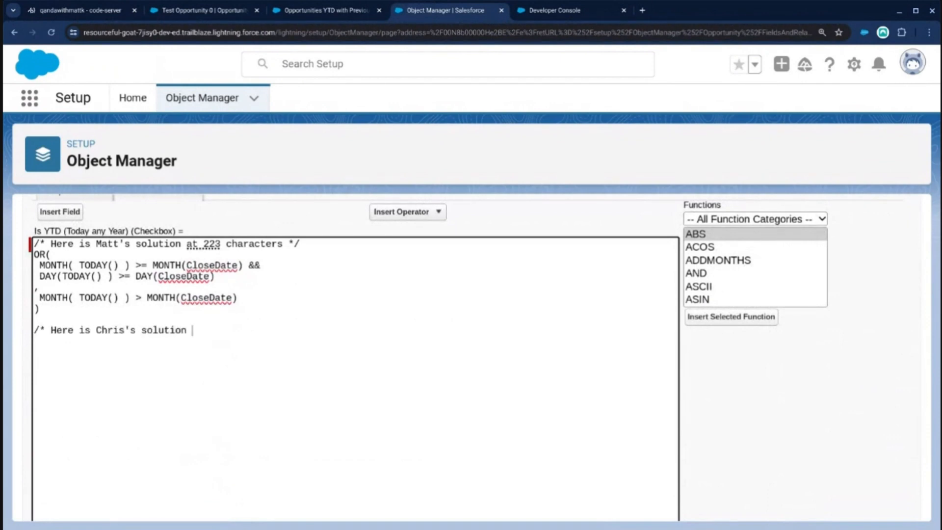
pyautogui.write('at 200')
pyautogui.press('BackSpace')
pyautogui.press('BackSpace')
pyautogui.write('3 characters */')
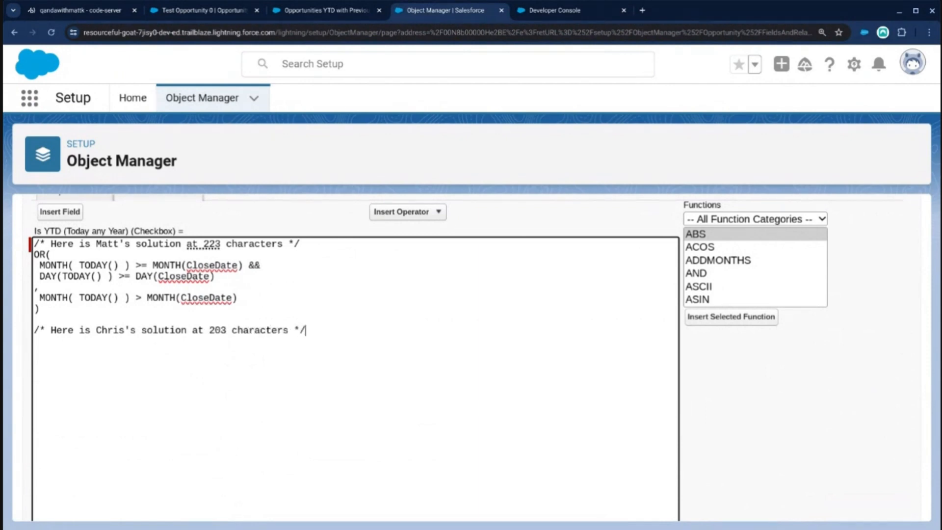
pyautogui.press('Return')
pyautogui.hotkey('ctrl', 'v')
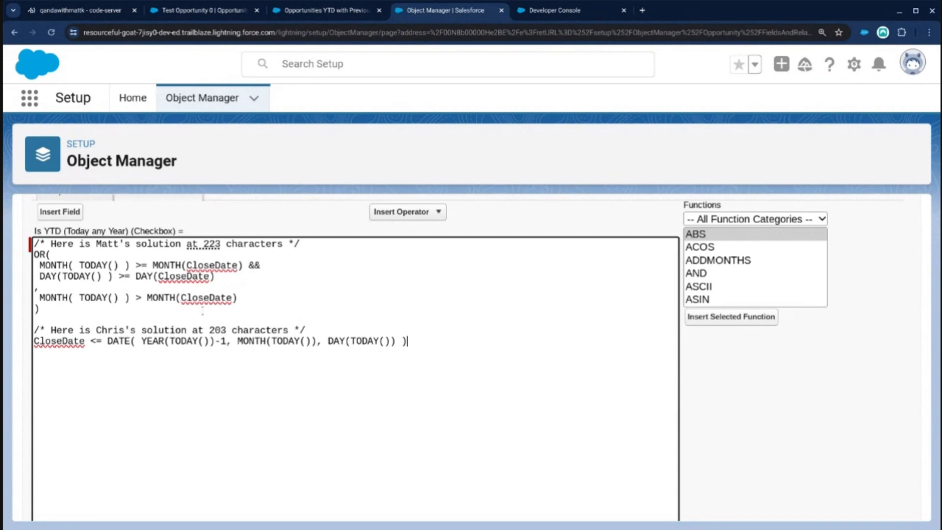
# Comment out the whole OR formula by moving the first comment's closing */ to a new line below it.
pyautogui.moveTo(288, 244); pyautogui.dragTo(301, 244)
pyautogui.hotkey('ctrl', 'x')
pyautogui.click(177, 313)
pyautogui.press('Down')
pyautogui.hotkey('ctrl', 'v')
pyautogui.press('Return')
# Check the syntax and compiled size of the formula with the OR version commented out.
pyautogui.scroll(-4, 232, 360)
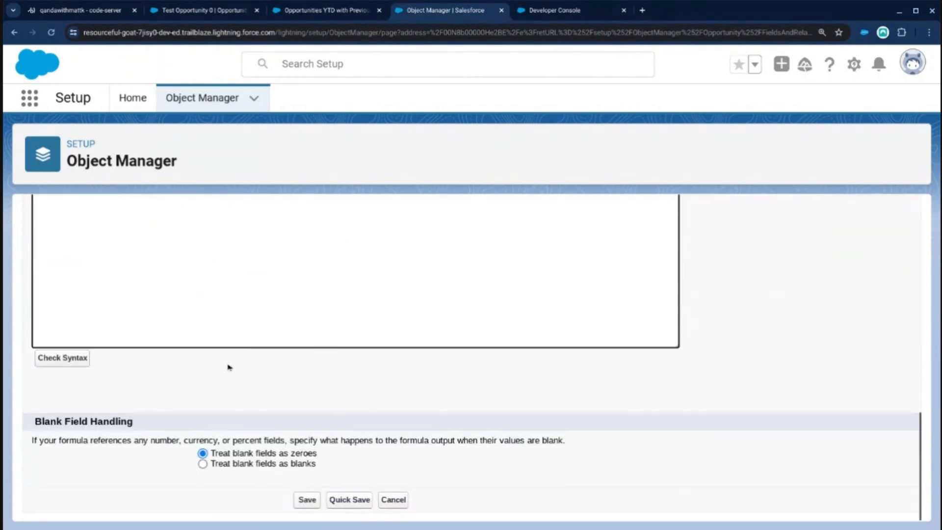
pyautogui.click(71, 360)
pyautogui.scroll(-5, 142, 393)
pyautogui.scroll(-6, 142, 394)
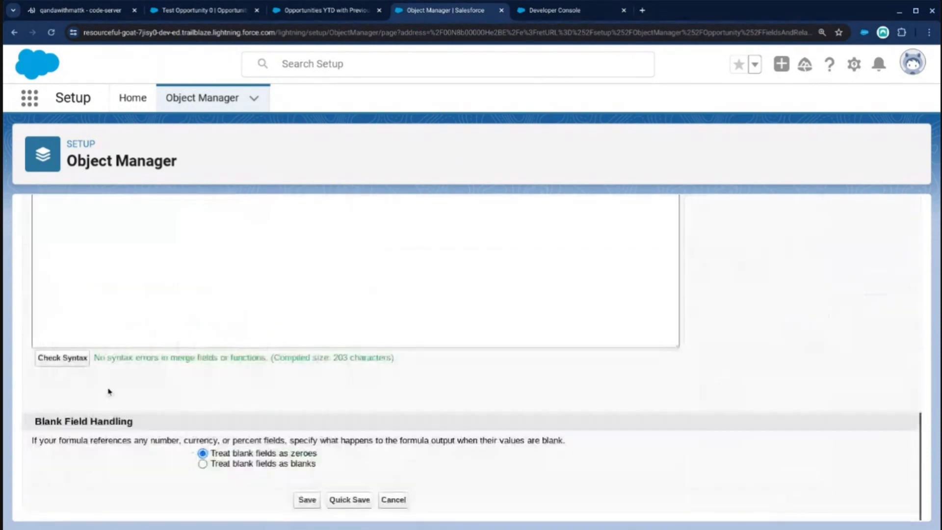
# Append :-( to the 223 characters comment and ;-) to the 203 characters comment.
pyautogui.scroll(3, 322, 378)
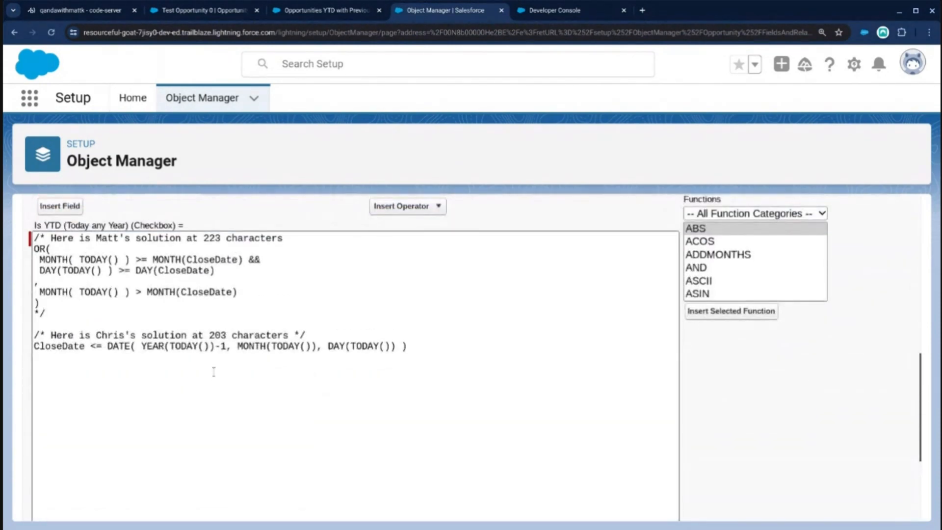
pyautogui.click(153, 346)
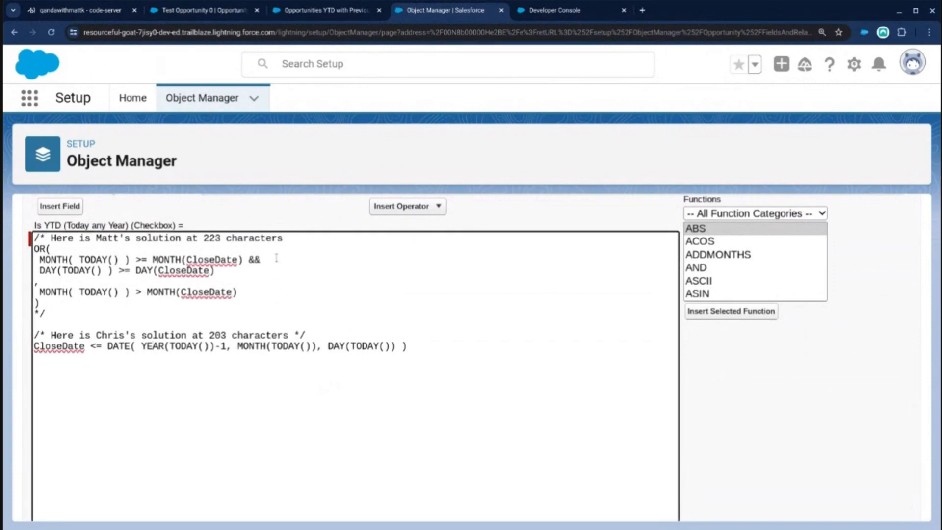
pyautogui.click(291, 239)
pyautogui.write(';')
pyautogui.write('-')
pyautogui.write('(')
pyautogui.write(';-)')
pyautogui.click(356, 420)
# Save the Is YTD (Today any Year) field with the commented DATE formula.
pyautogui.moveTo(86, 346); pyautogui.dragTo(328, 338)
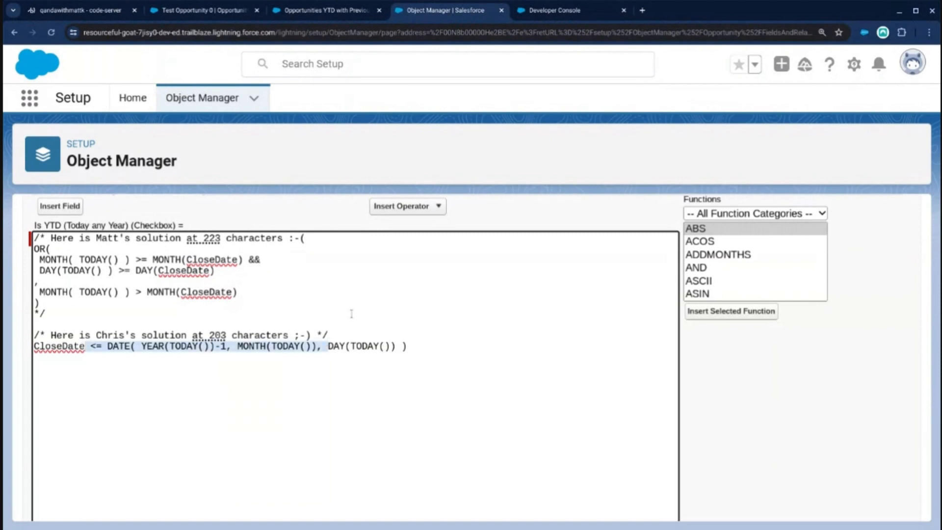
pyautogui.scroll(-5, 351, 313)
pyautogui.click(91, 364)
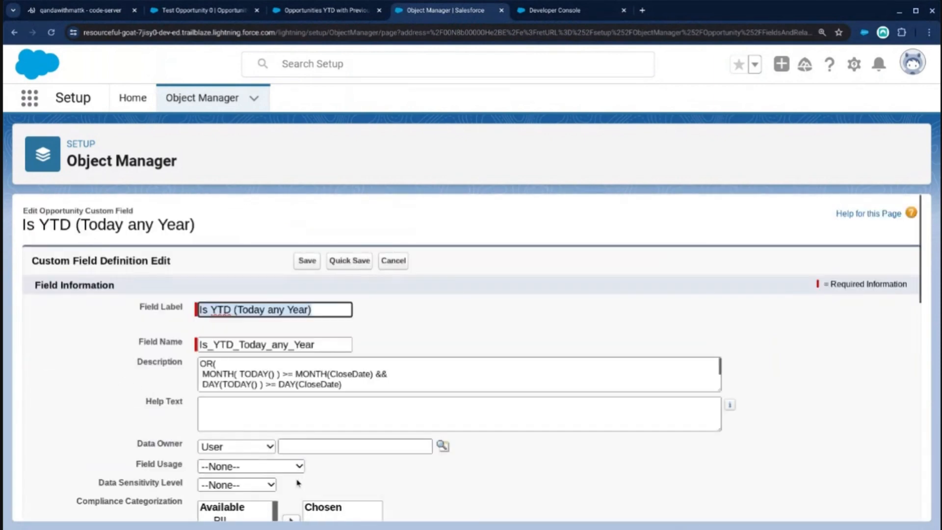
pyautogui.click(307, 261)
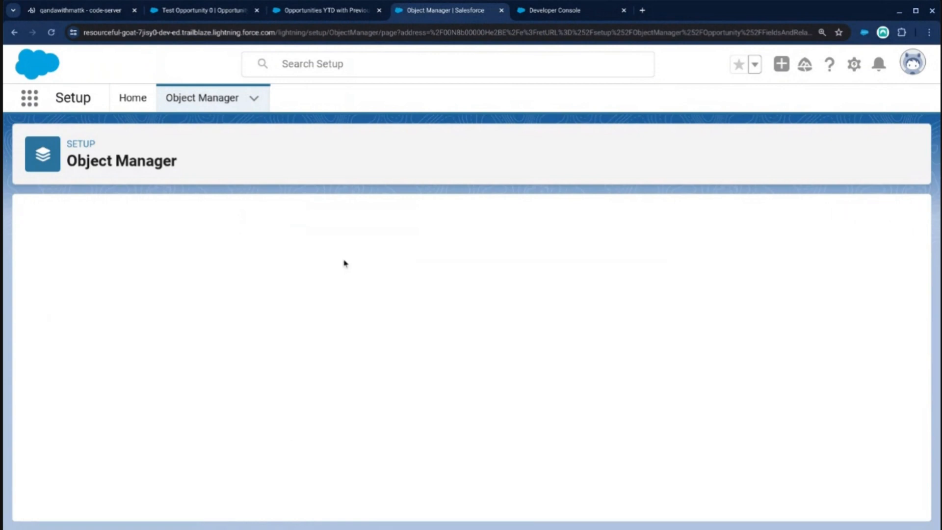
# Reload the Test Opportunity 0 record, set its Close Date to 1/5/2023, save it and check the Is YTD checkboxes.
pyautogui.click(210, 11)
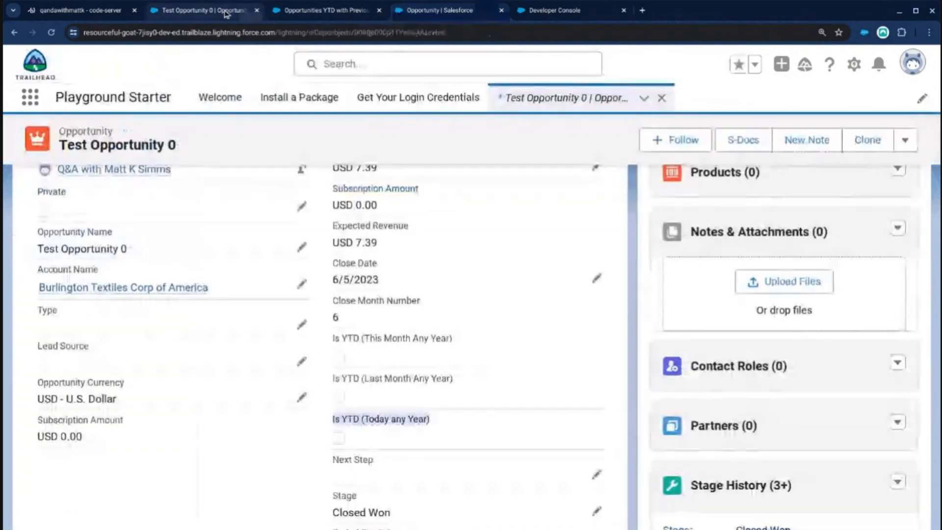
pyautogui.click(51, 32)
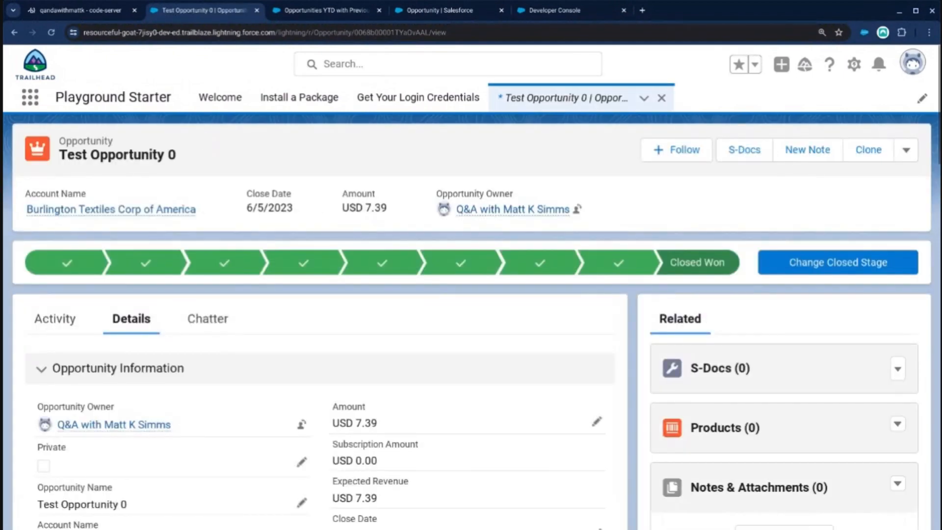
pyautogui.scroll(-6, 305, 244)
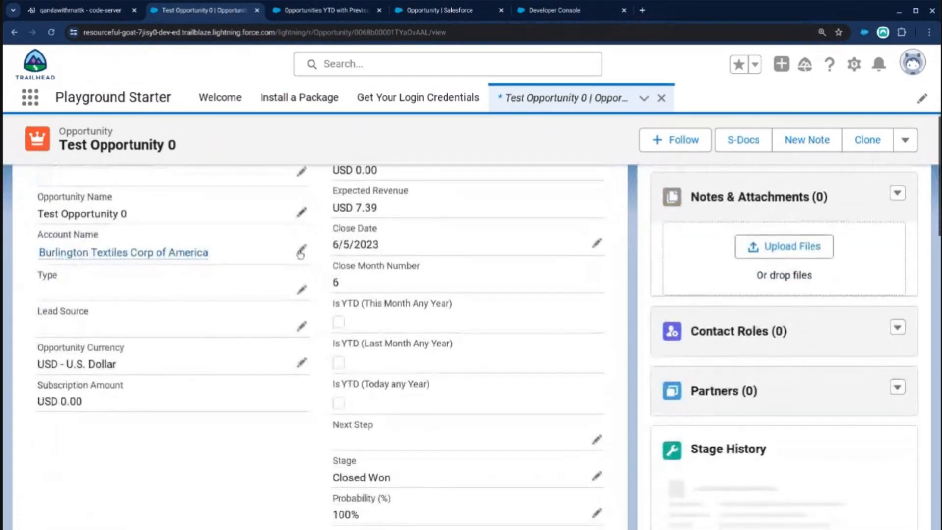
pyautogui.click(595, 243)
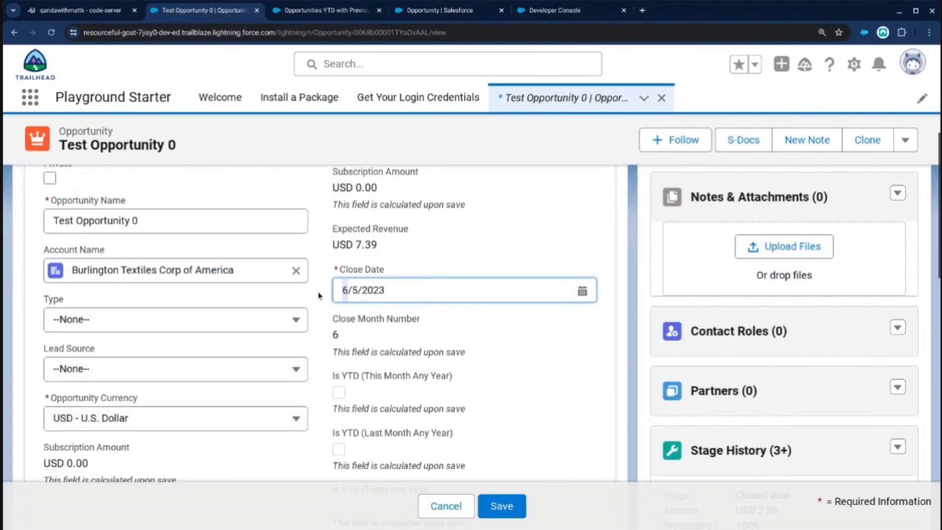
pyautogui.click(499, 505)
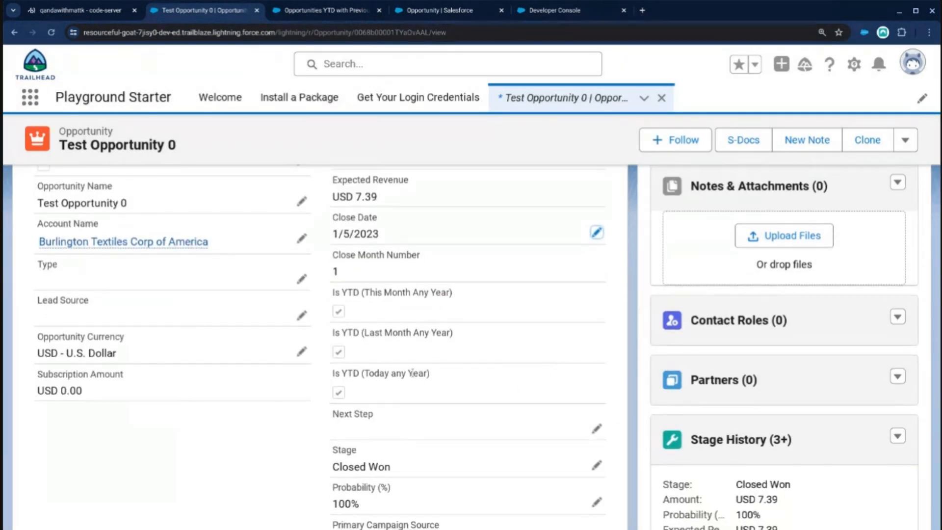
pyautogui.scroll(2, 322, 279)
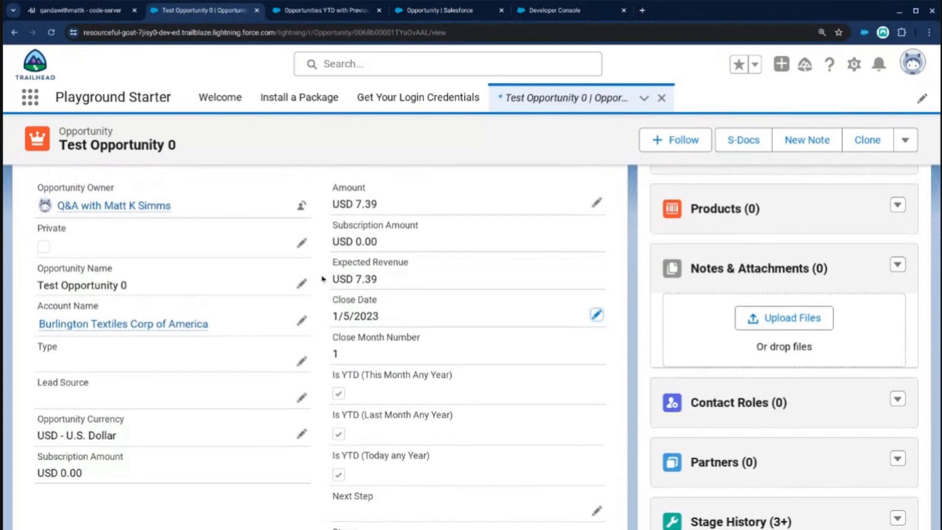